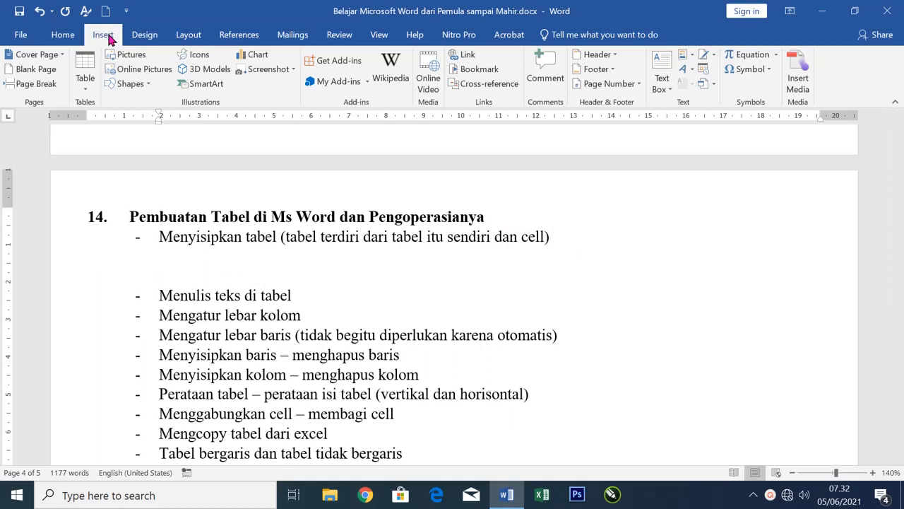
Step: Insert a table with three columns and three rows beneath the "Menyisipkan tabel" bullet
{"action": "left_click", "coordinate": [83, 67]}
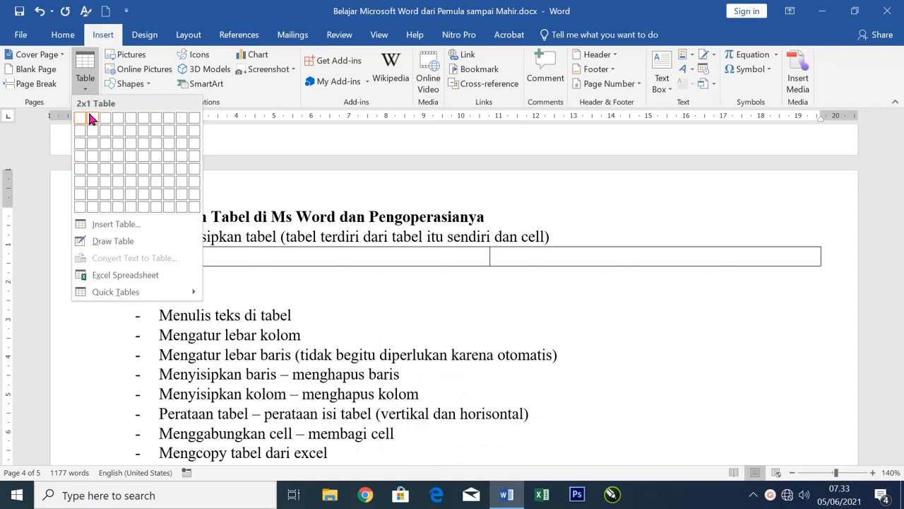
{"action": "left_click", "coordinate": [105, 146]}
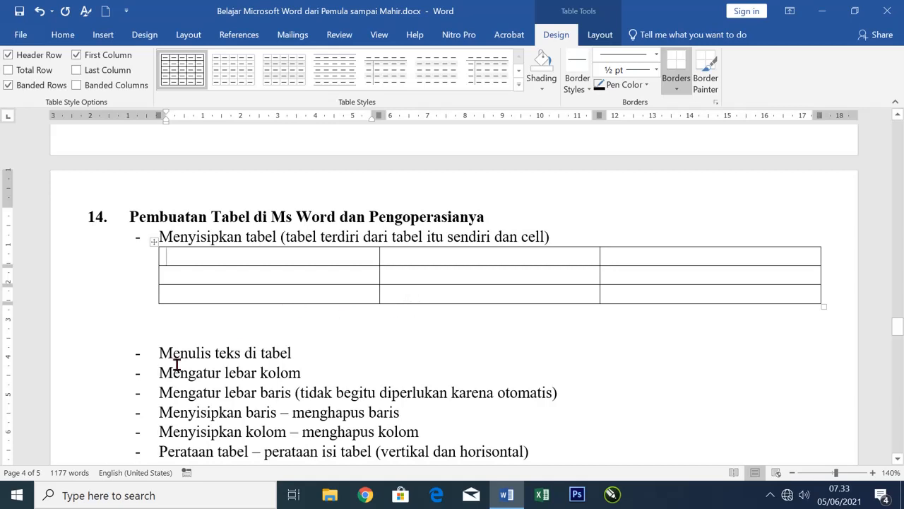
Step: Change the font colour of the "Menulis teks di tabel" bullet to red
{"action": "left_click", "coordinate": [107, 366]}
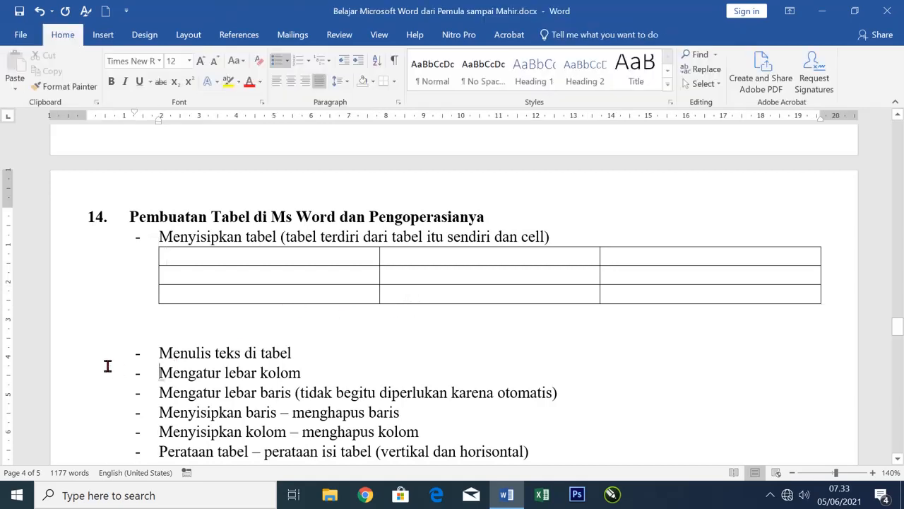
{"action": "left_click", "coordinate": [61, 365]}
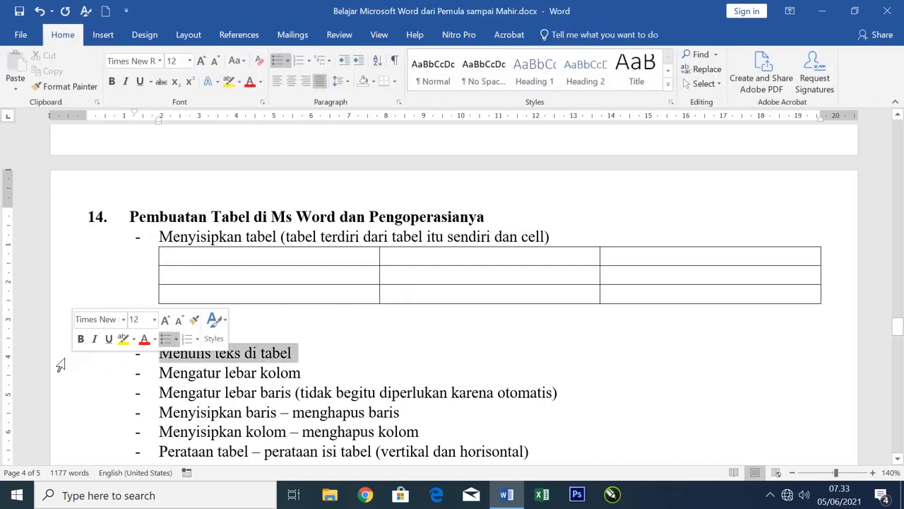
{"action": "left_click", "coordinate": [249, 81]}
Step: Fill the table's first row with the headings No, Nama and Alamat
{"action": "left_click", "coordinate": [233, 259]}
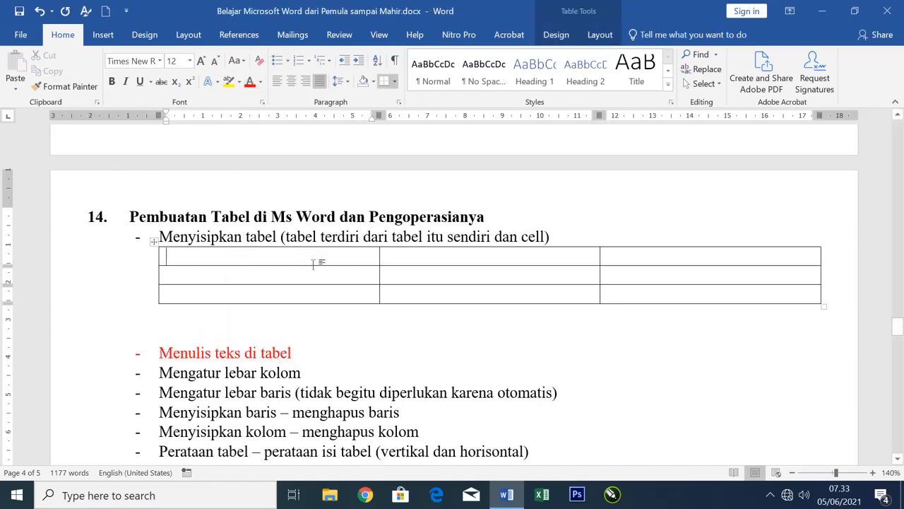
{"action": "type", "text": "no"}
{"action": "key", "text": "Tab"}
{"action": "type", "text": "nama"}
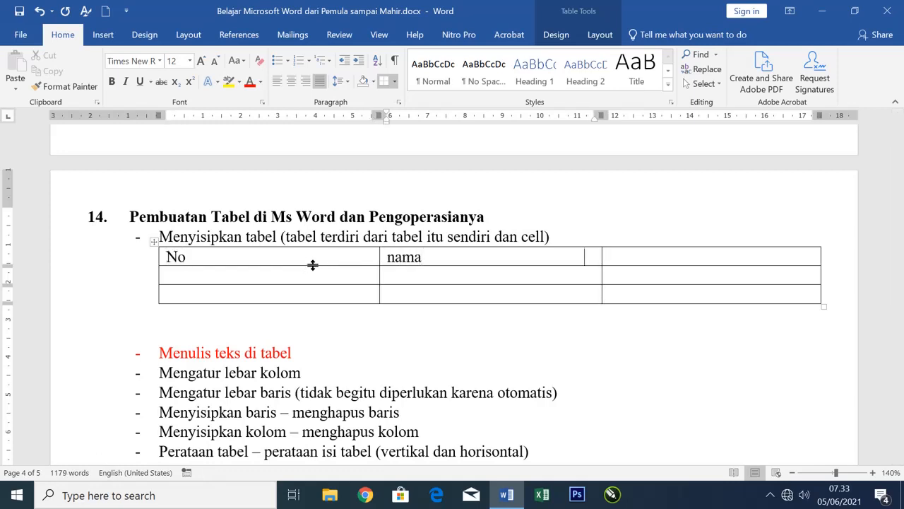
{"action": "key", "text": "Tab"}
{"action": "type", "text": "alamat"}
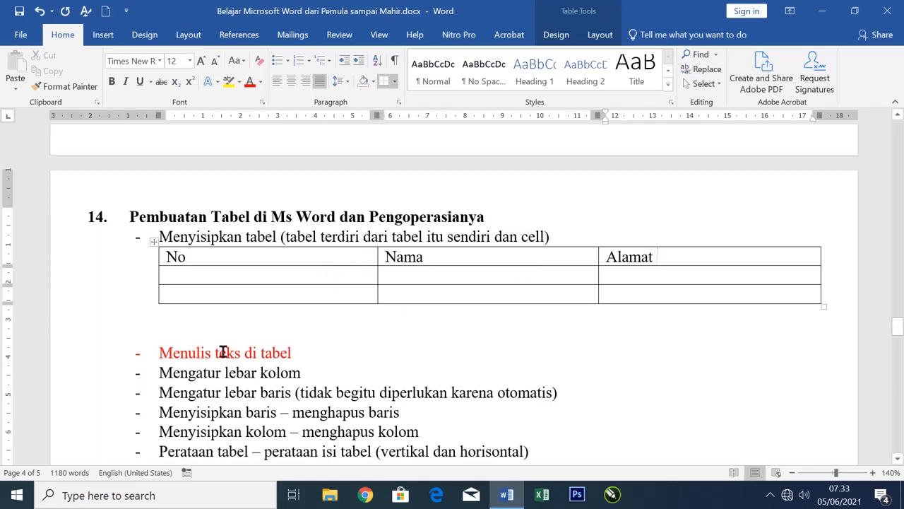
{"action": "left_click", "coordinate": [311, 374]}
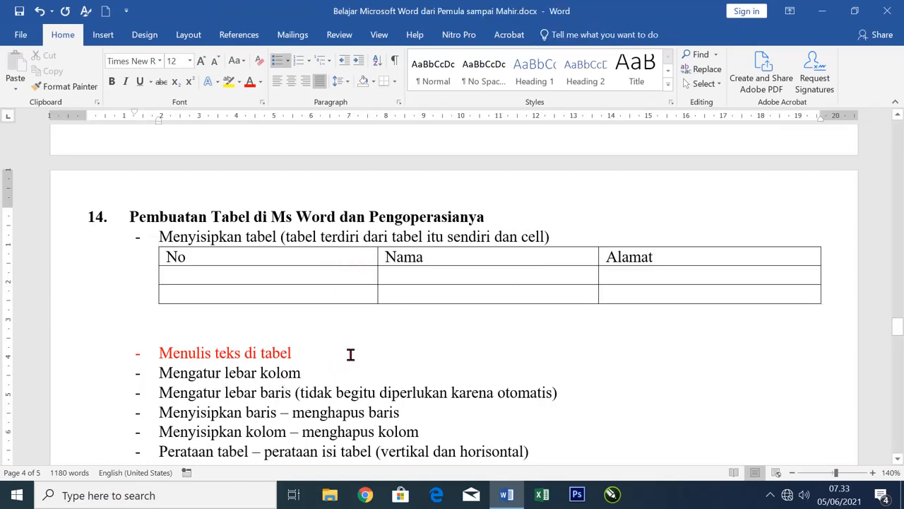
Step: Try narrowing the No column by its table border and by its ruler marker, undoing each change
{"action": "left_click", "coordinate": [340, 275]}
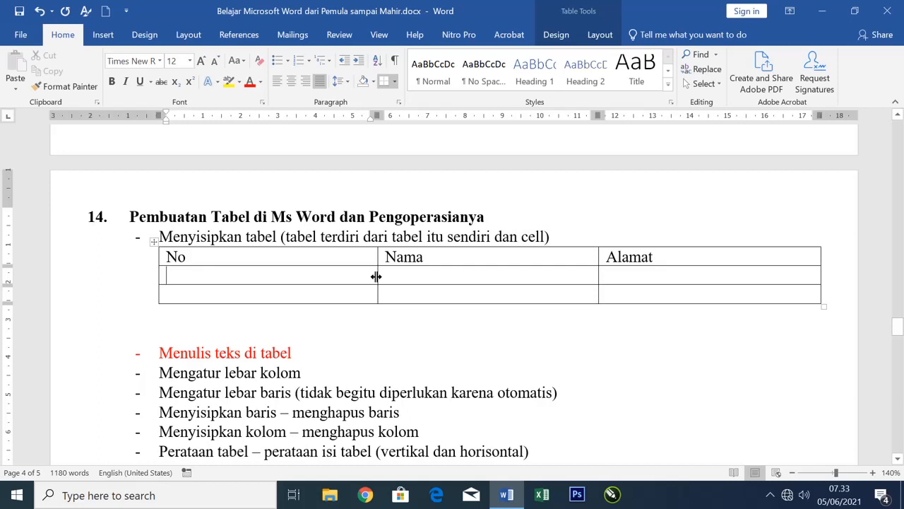
{"action": "left_click_drag", "start_coordinate": [375, 277], "coordinate": [209, 287]}
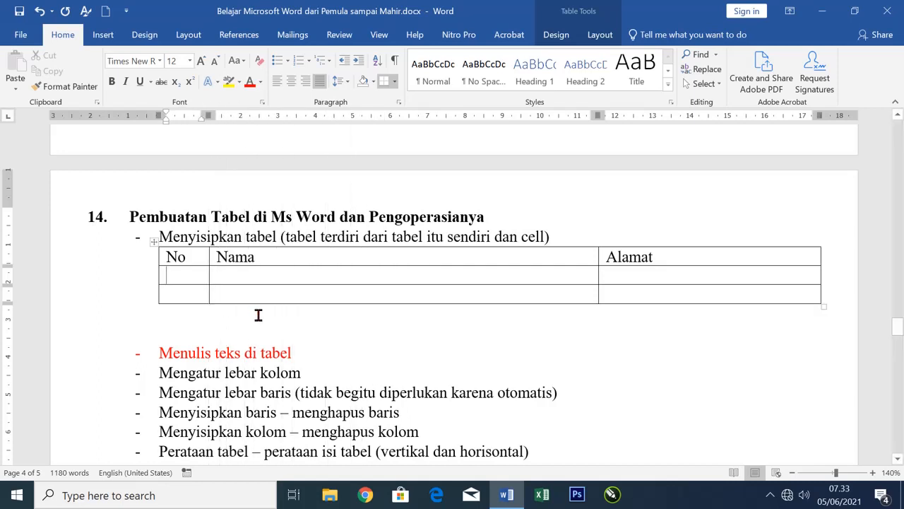
{"action": "left_click", "coordinate": [39, 10]}
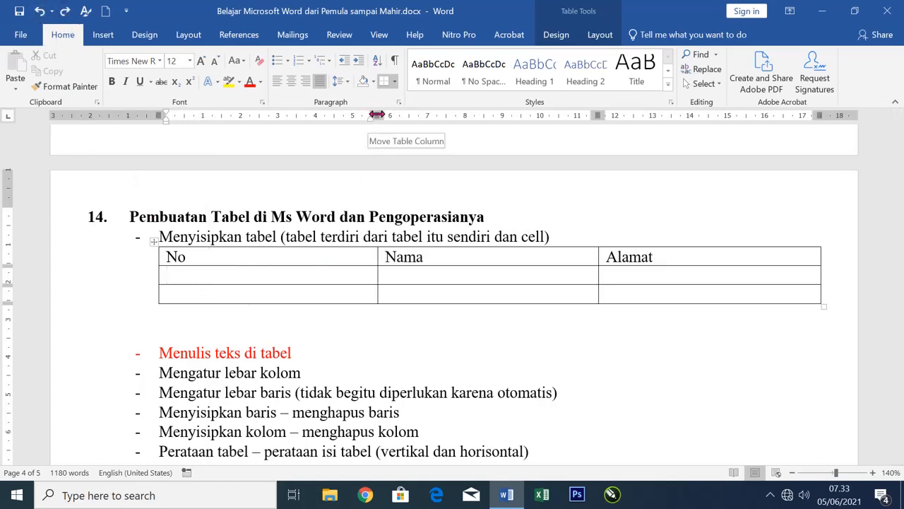
{"action": "left_click_drag", "start_coordinate": [376, 115], "coordinate": [223, 115]}
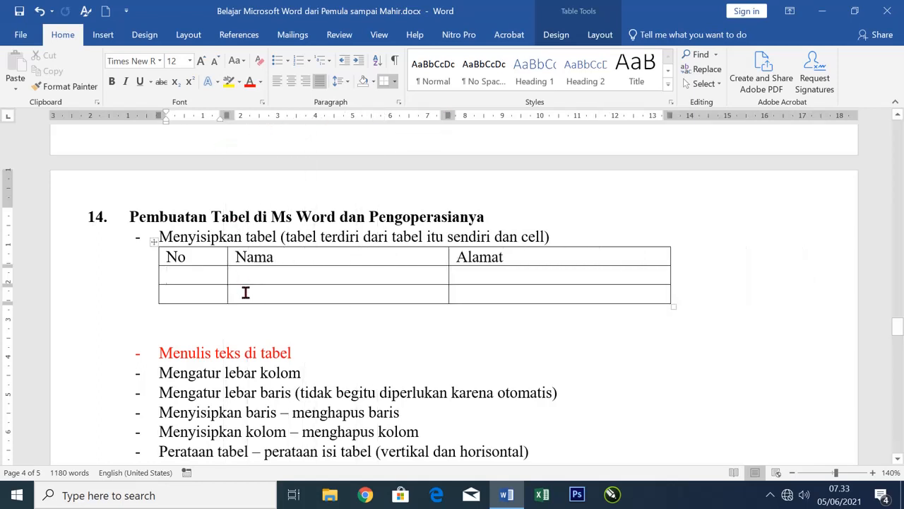
{"action": "left_click", "coordinate": [40, 10]}
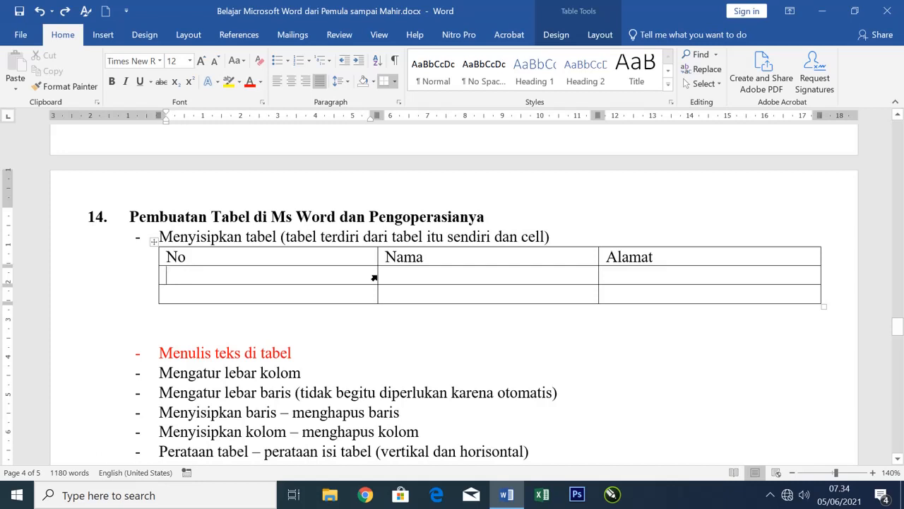
{"action": "left_click_drag", "start_coordinate": [375, 275], "coordinate": [209, 288]}
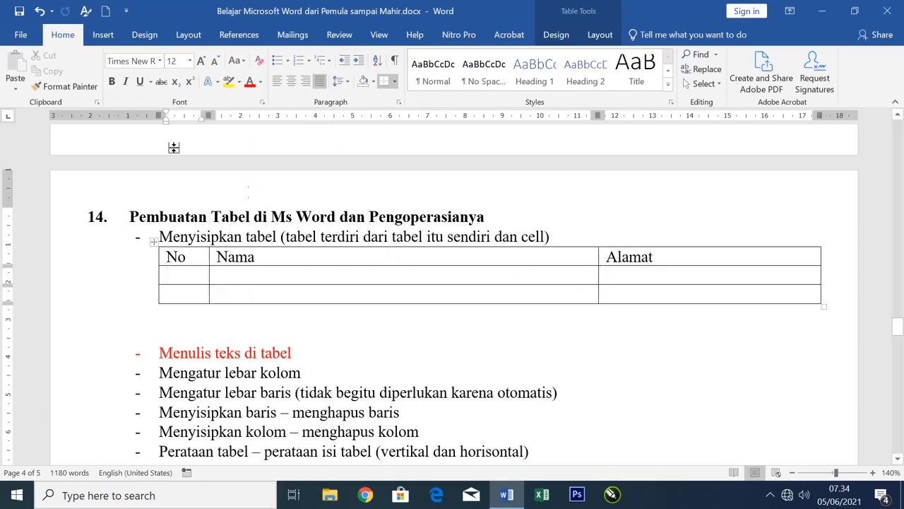
{"action": "left_click", "coordinate": [39, 11]}
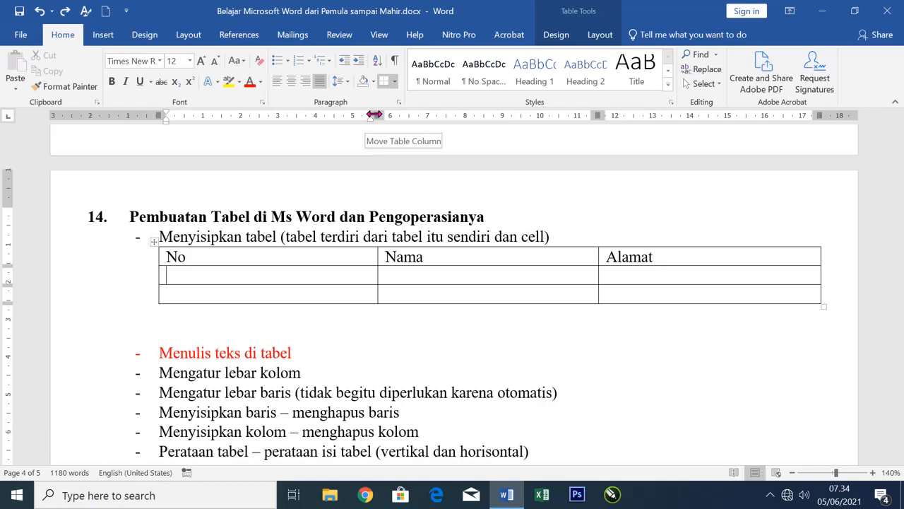
Step: Narrow the No column to about 1.3 cm while keeping the widths of the Nama and Alamat columns
{"action": "left_click_drag", "start_coordinate": [373, 115], "coordinate": [205, 139]}
{"action": "left_click", "coordinate": [288, 279]}
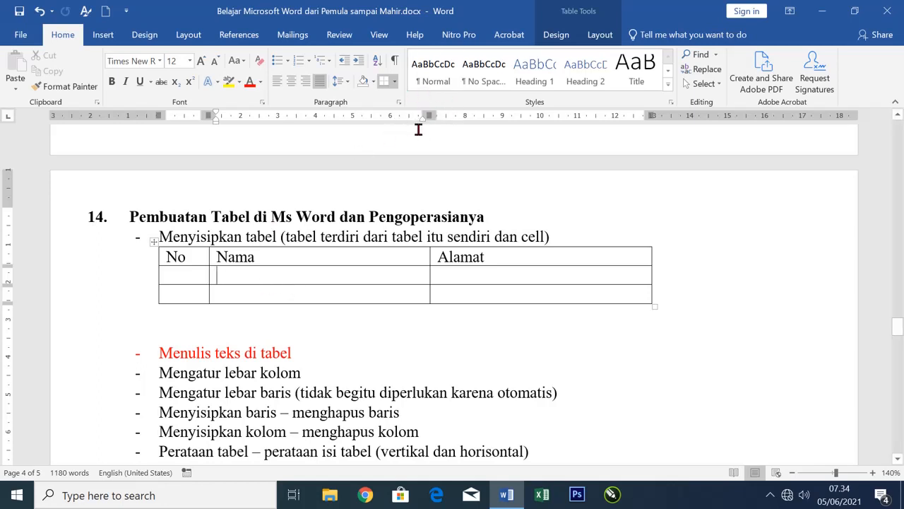
{"action": "left_click", "coordinate": [329, 355]}
Step: Try increasing the height of the row below the headings and undo that change
{"action": "scroll", "coordinate": [353, 364], "scroll_direction": "down", "scroll_amount": 1}
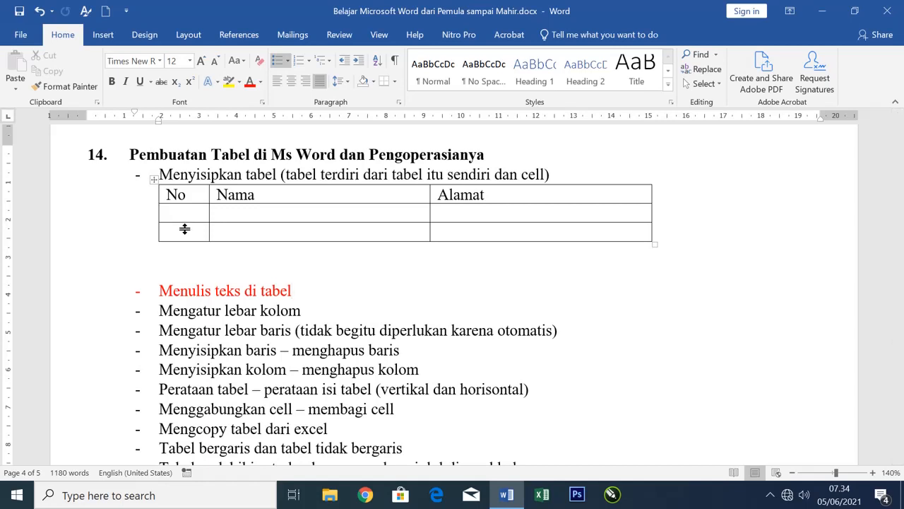
{"action": "left_click_drag", "start_coordinate": [186, 226], "coordinate": [190, 256]}
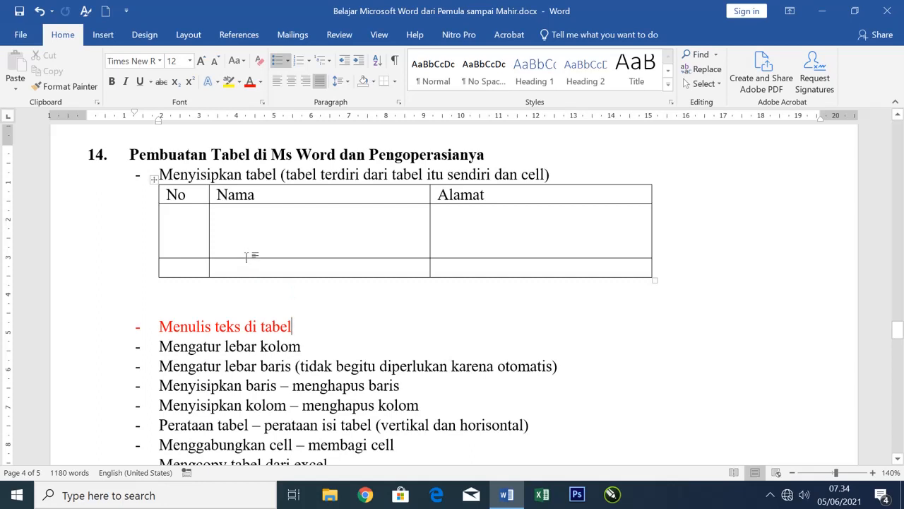
{"action": "left_click", "coordinate": [40, 10]}
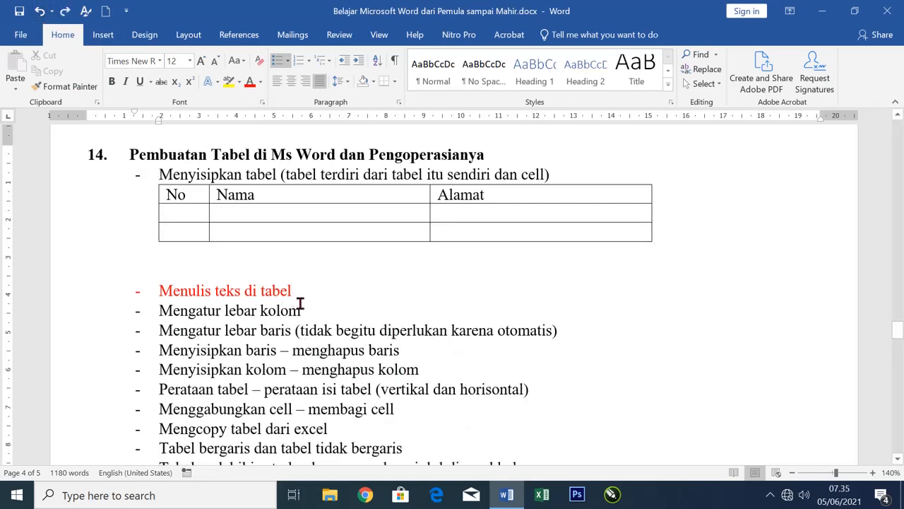
Step: Number the two data rows 1 and 2 and fill in the first person's name and street address
{"action": "left_click", "coordinate": [185, 213]}
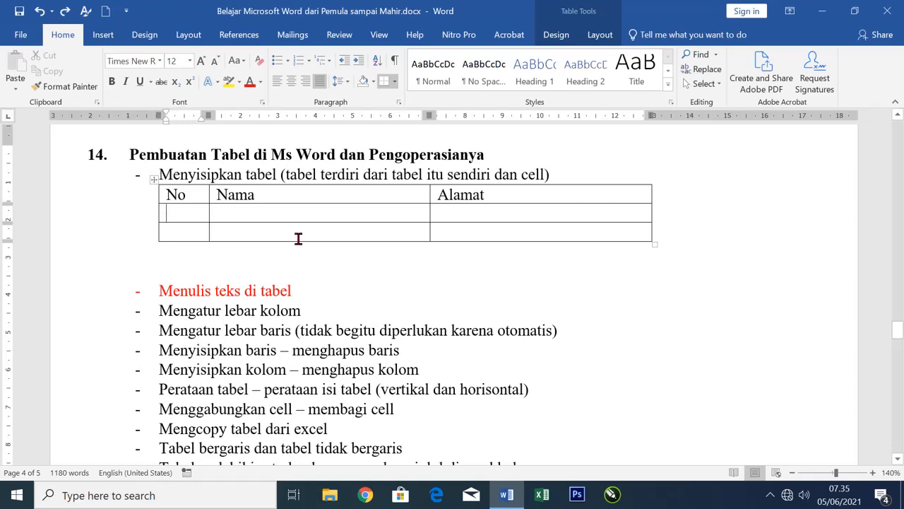
{"action": "type", "text": "1"}
{"action": "key", "text": "Tab"}
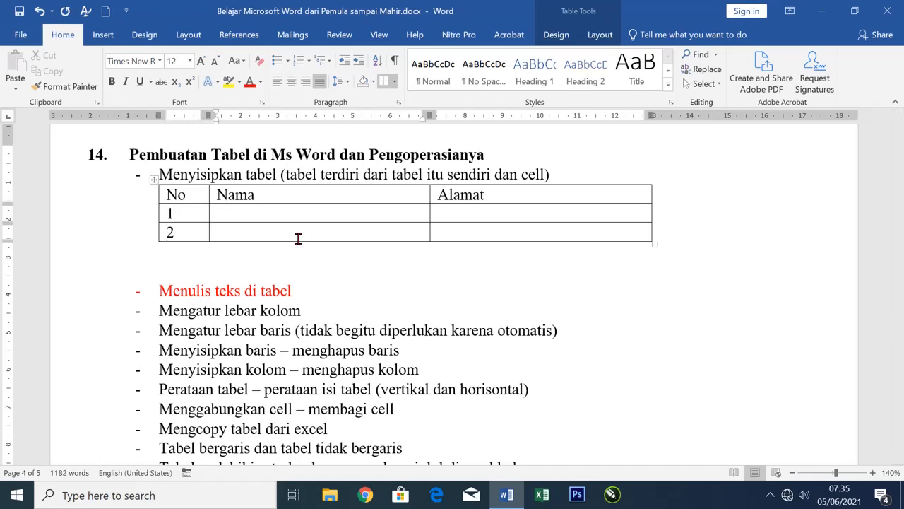
{"action": "type", "text": "Budi Santosa"}
{"action": "key", "text": "Tab"}
{"action": "type", "text": "Jl. Kelinci No. 3"}
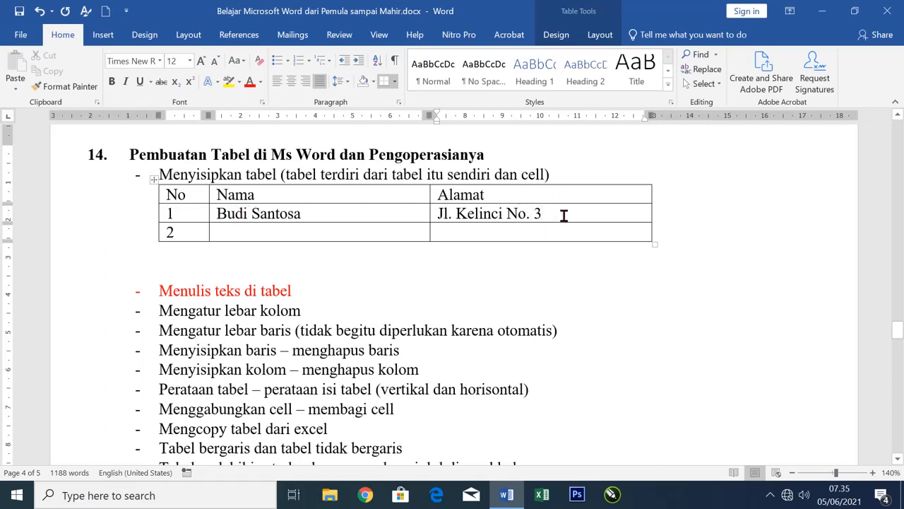
Step: Fill row 2 with the second person's full name and street address, editing the house number part
{"action": "key", "text": "Tab"}
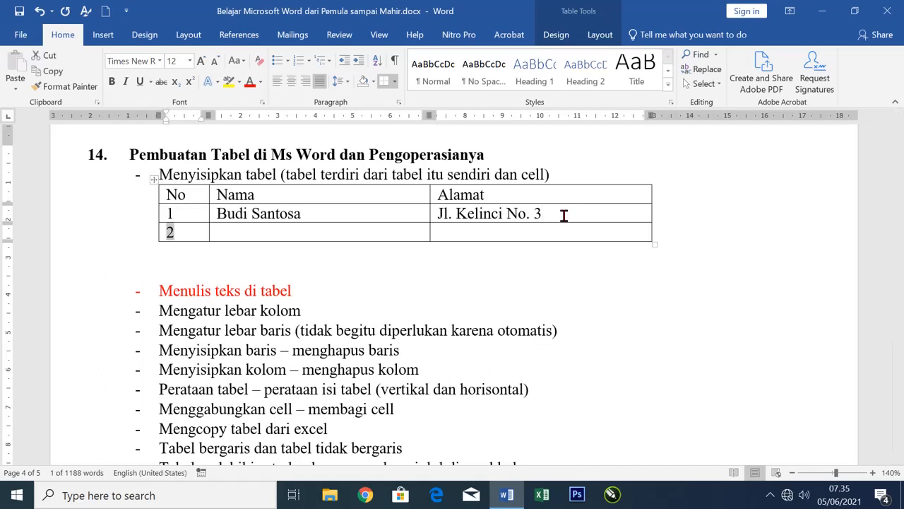
{"action": "key", "text": "Tab"}
{"action": "type", "text": "Bambang Eko Basmin"}
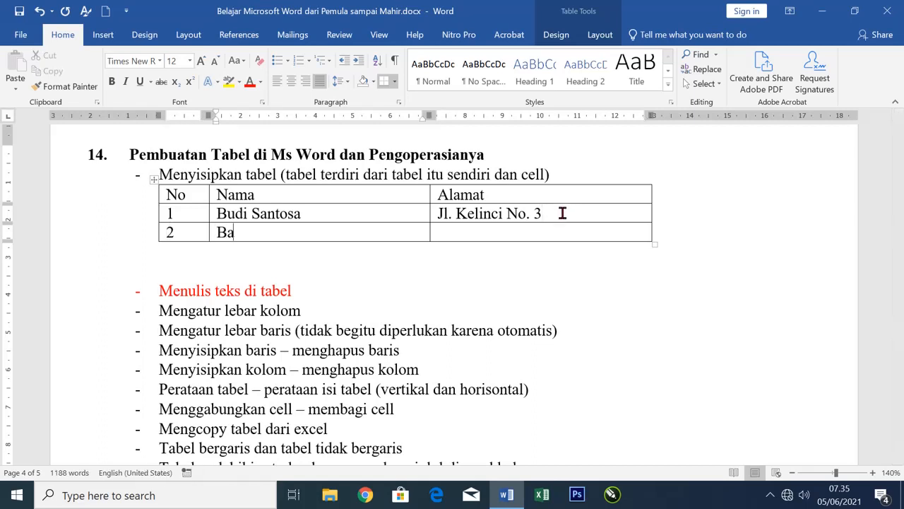
{"action": "key", "text": "Tab"}
{"action": "type", "text": "Jl. Nangka NO."}
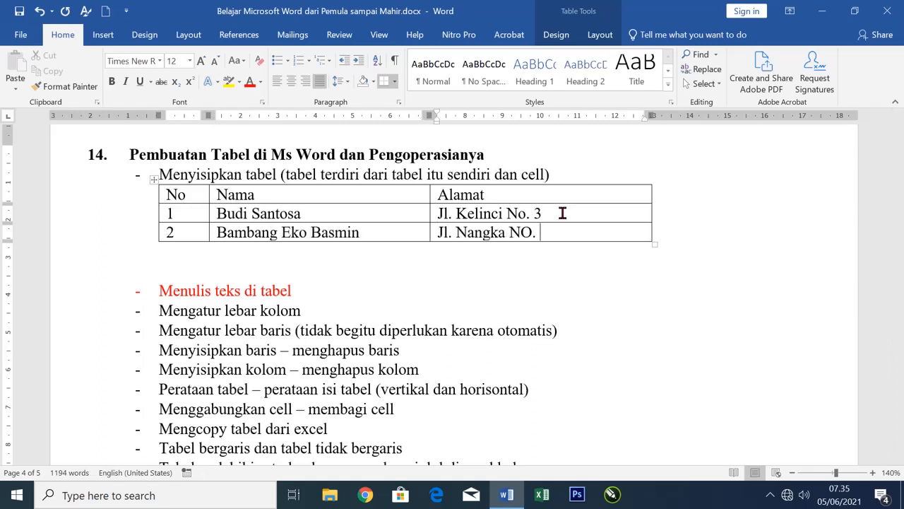
{"action": "type", "text": " 2"}
{"action": "key", "text": "Left"}
{"action": "key", "text": "Left"}
{"action": "key", "text": "Left"}
{"action": "key", "text": "BackSpace"}
{"action": "type", "text": "4"}
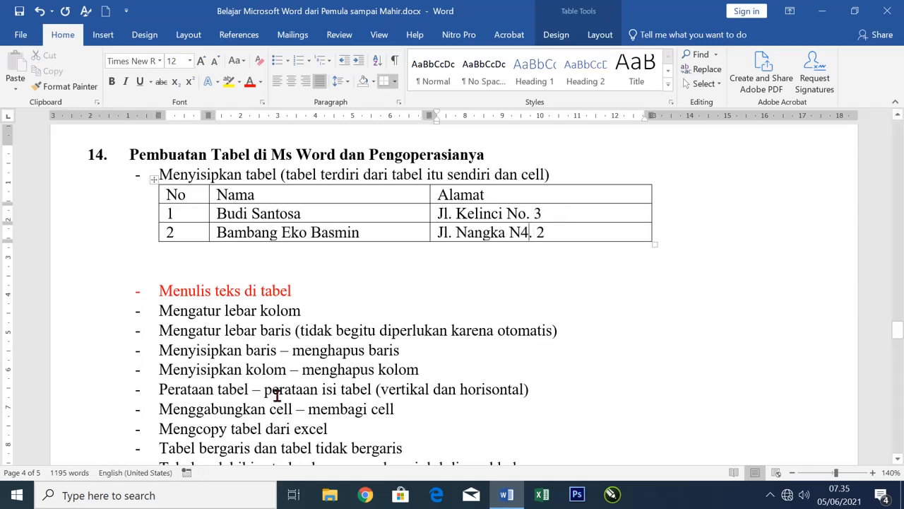
Step: Copy the whole table beneath the "Menyisipkan baris – menghapus baris" bullet and remove the bullet mark from the empty line below it
{"action": "scroll", "coordinate": [303, 369], "scroll_direction": "down", "scroll_amount": 1}
{"action": "scroll", "coordinate": [308, 360], "scroll_direction": "up", "scroll_amount": 1}
{"action": "scroll", "coordinate": [308, 360], "scroll_direction": "up", "scroll_amount": 1}
{"action": "left_click", "coordinate": [437, 369]}
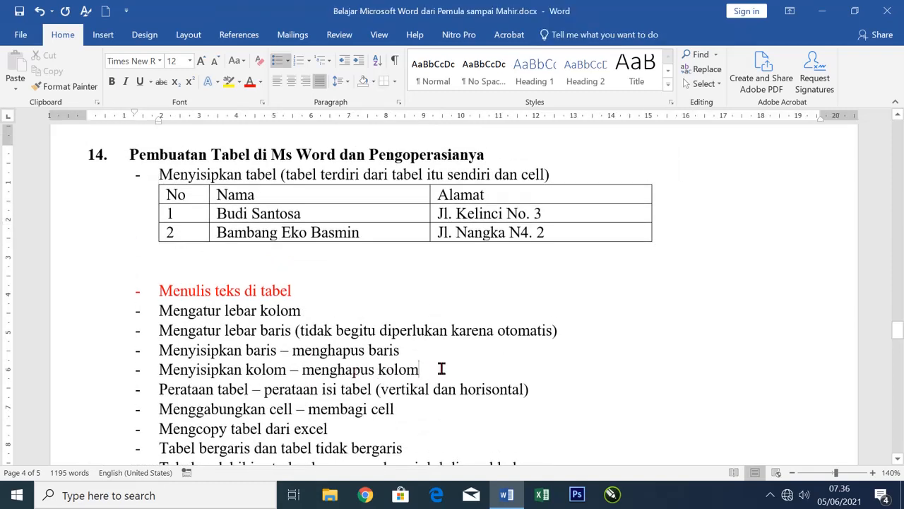
{"action": "left_click", "coordinate": [568, 329]}
{"action": "left_click_drag", "start_coordinate": [91, 198], "coordinate": [92, 236]}
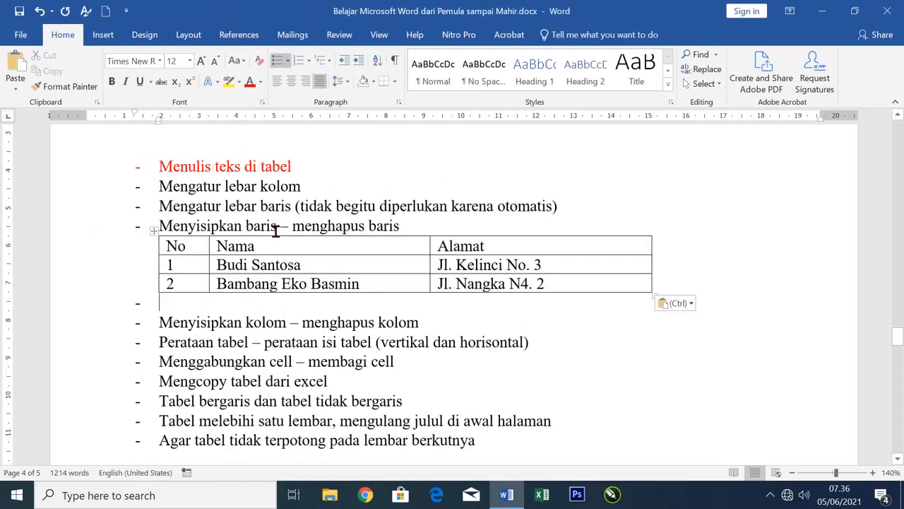
{"action": "left_click", "coordinate": [82, 313]}
{"action": "key", "text": "Up"}
{"action": "key", "text": "BackSpace"}
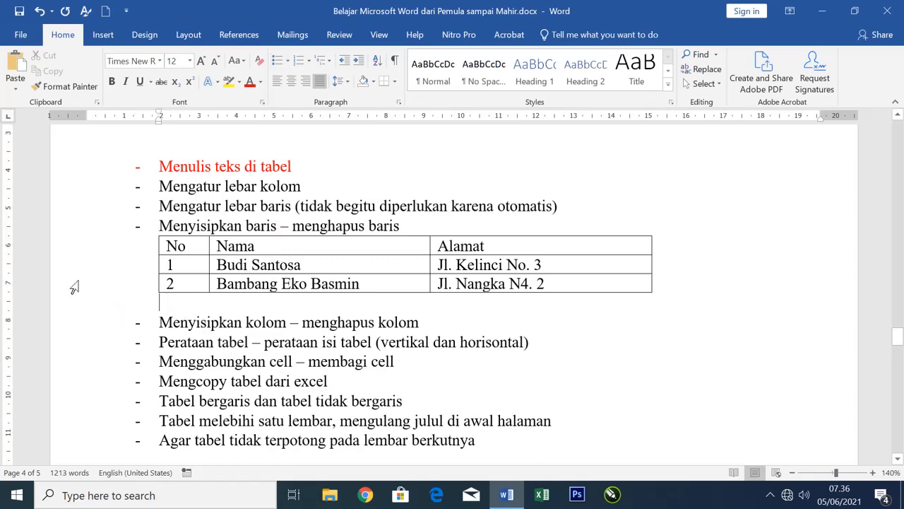
Step: Insert an empty row below row 2 of the copied table
{"action": "left_click", "coordinate": [75, 286]}
{"action": "left_click", "coordinate": [599, 34]}
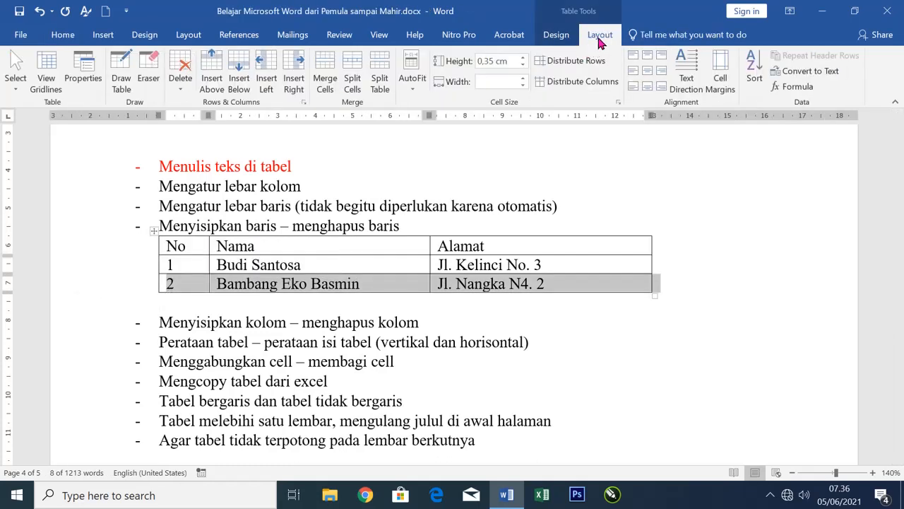
{"action": "left_click", "coordinate": [240, 79]}
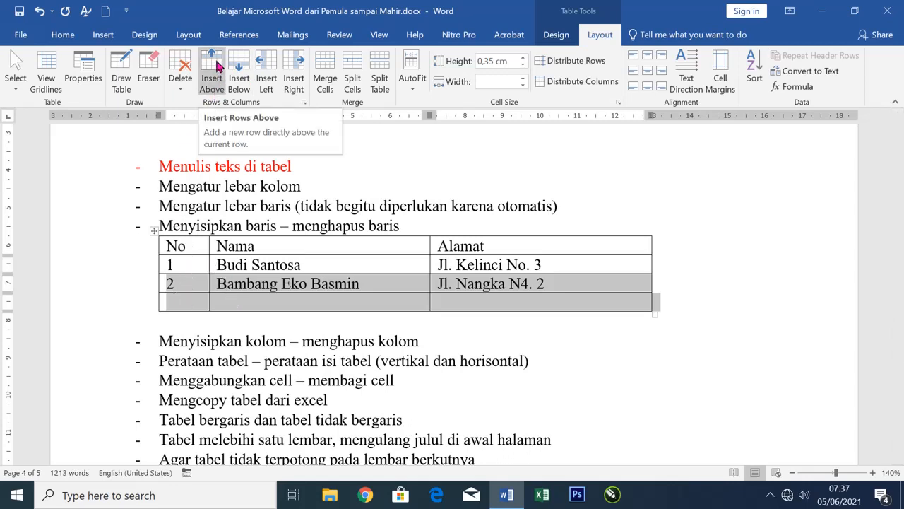
Step: Select row 2 and the empty last row of the copied table and insert two rows above them
{"action": "left_click", "coordinate": [240, 304]}
{"action": "left_click_drag", "start_coordinate": [81, 288], "coordinate": [79, 306]}
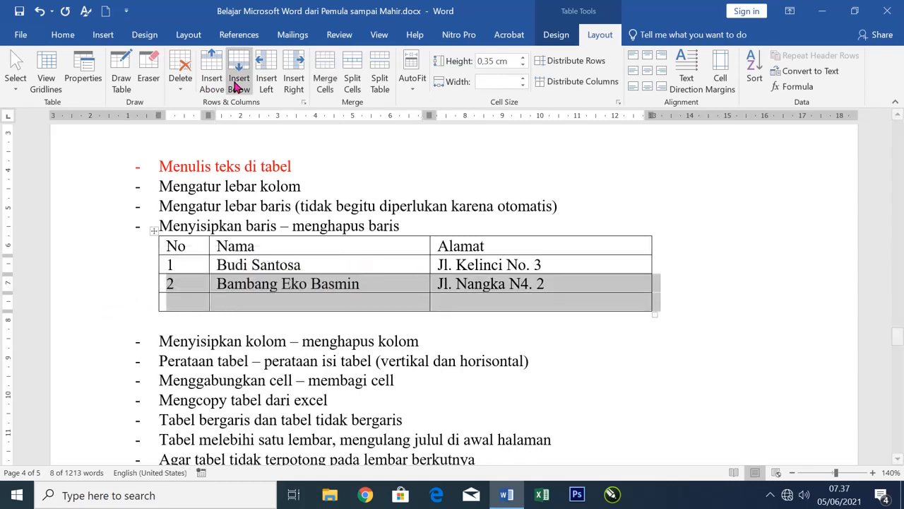
{"action": "left_click", "coordinate": [212, 71]}
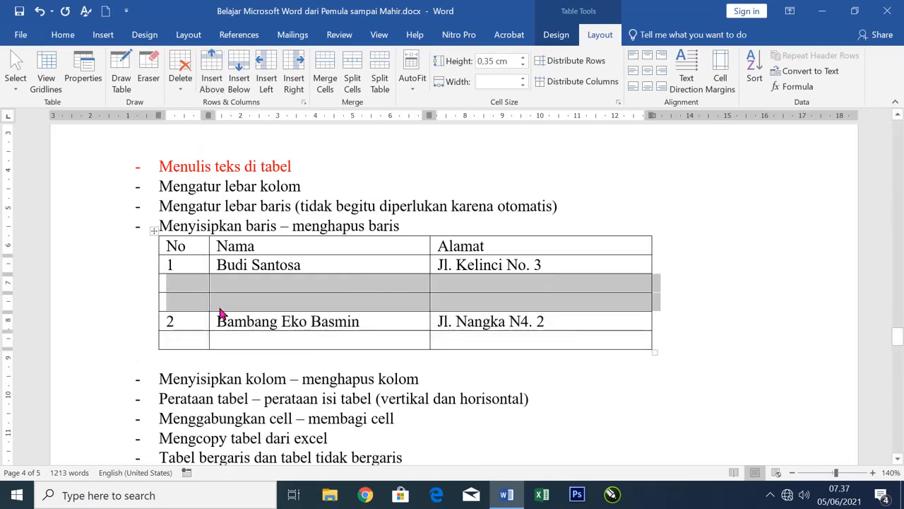
Step: Insert an empty column between the Nama and Alamat columns of the copied table
{"action": "left_click", "coordinate": [449, 241]}
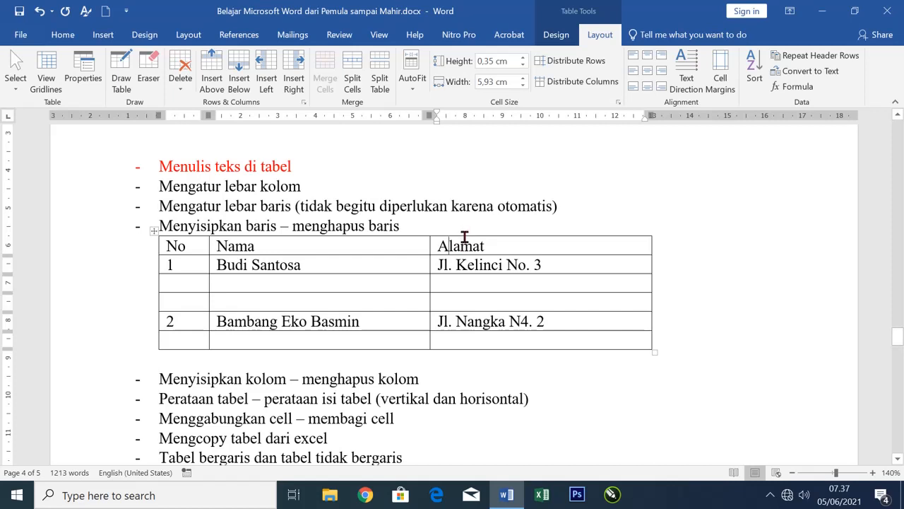
{"action": "left_click", "coordinate": [464, 233]}
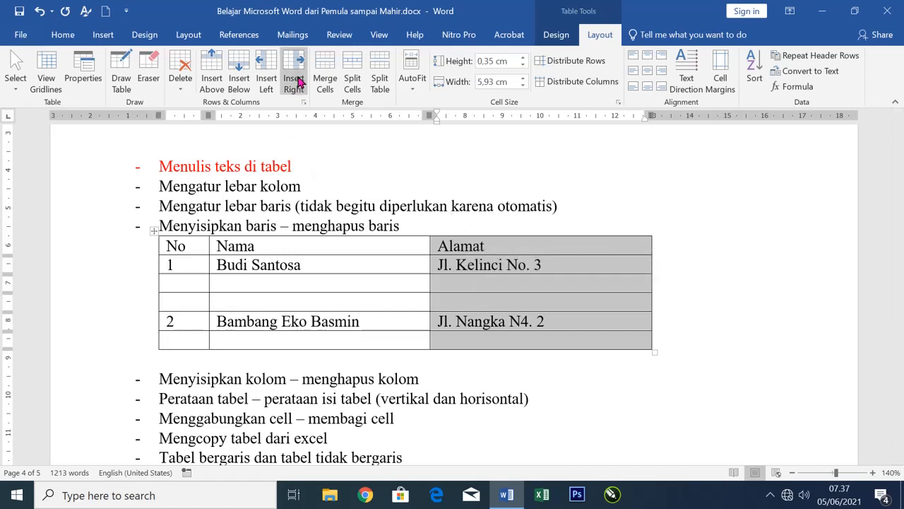
{"action": "left_click", "coordinate": [265, 71]}
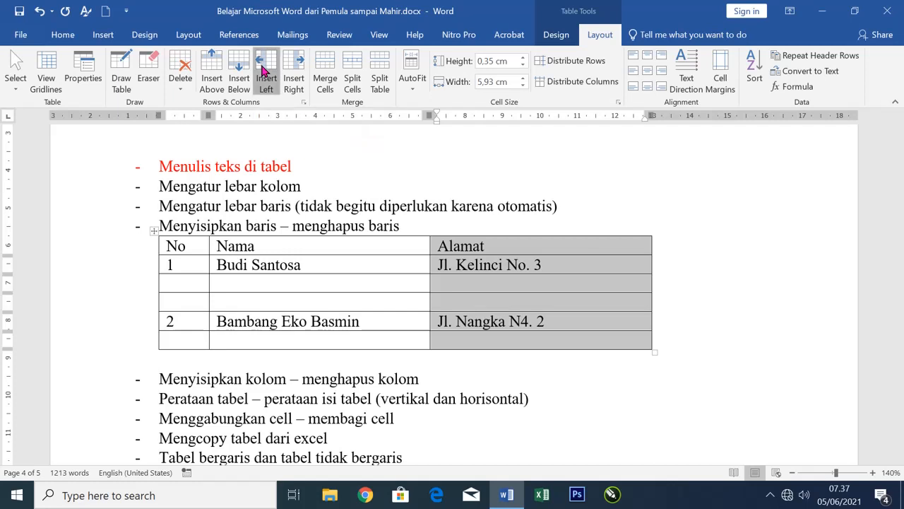
{"action": "left_click", "coordinate": [554, 250]}
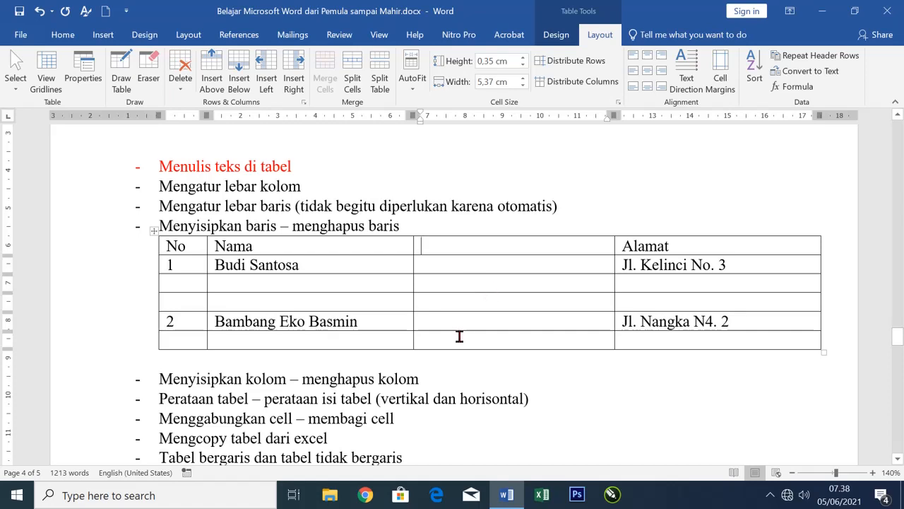
Step: Insert an empty row directly beneath the header row and title the empty column "Jenis kelamin"
{"action": "scroll", "coordinate": [459, 337], "scroll_direction": "down", "scroll_amount": 1}
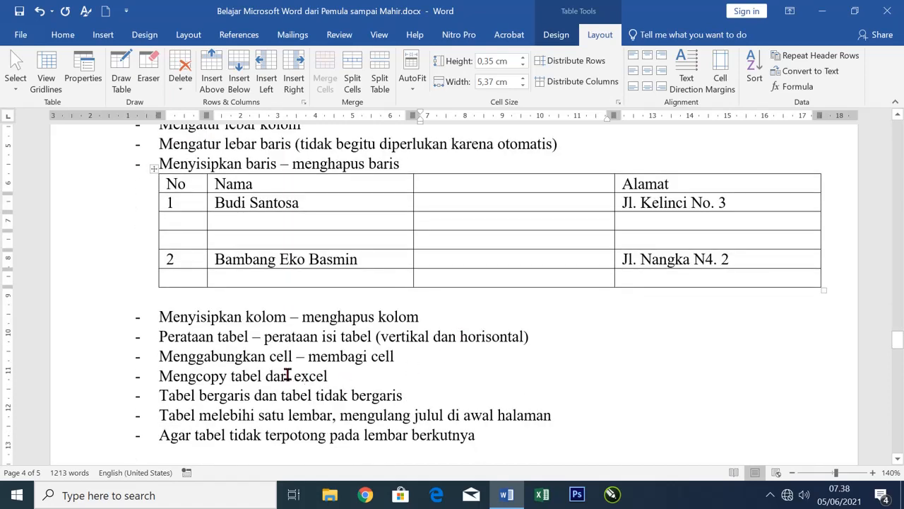
{"action": "left_click", "coordinate": [380, 357]}
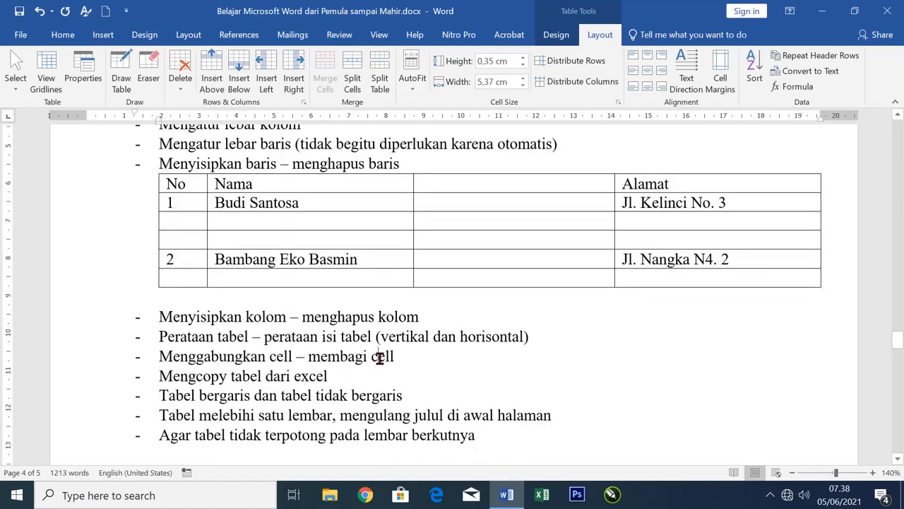
{"action": "left_click", "coordinate": [122, 209]}
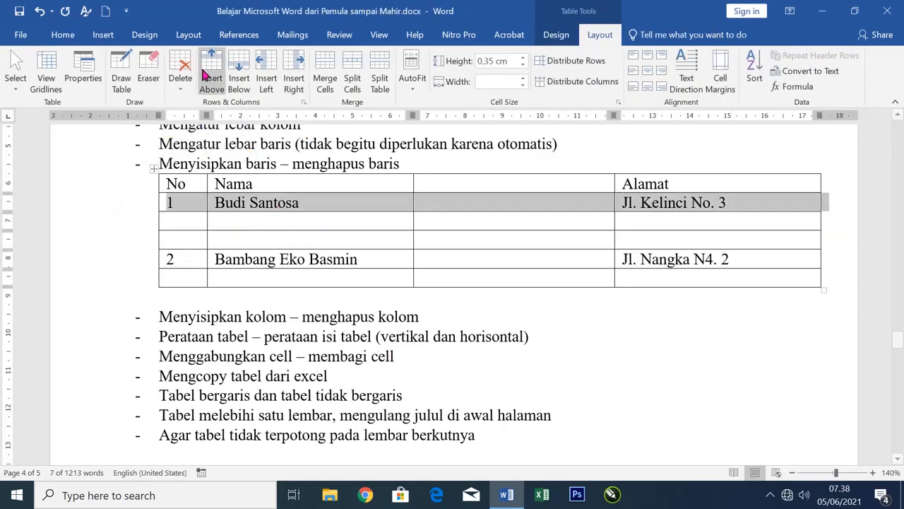
{"action": "left_click", "coordinate": [211, 74]}
{"action": "left_click", "coordinate": [485, 257]}
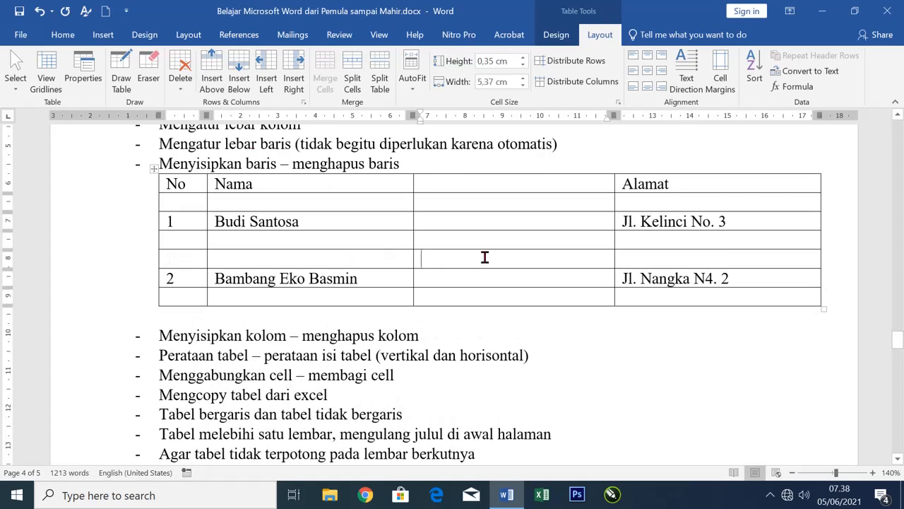
{"action": "left_click", "coordinate": [473, 187]}
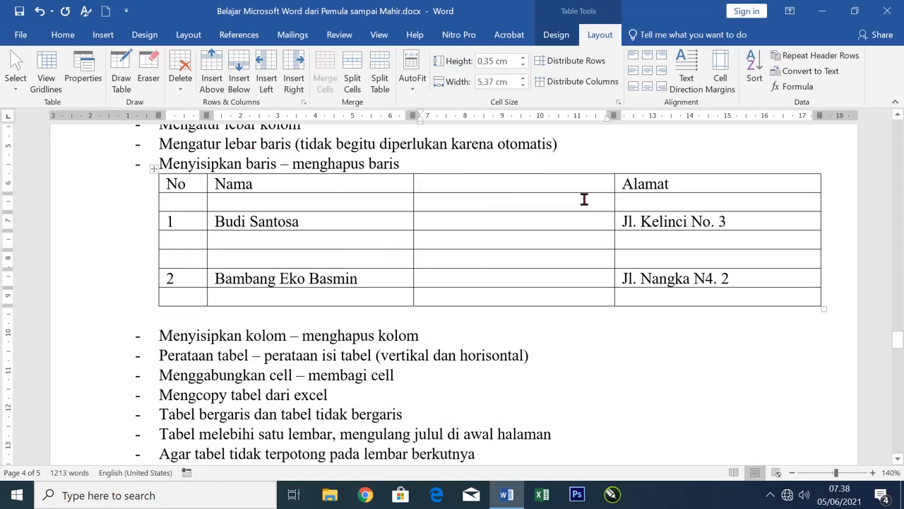
{"action": "type", "text": "jenis kelamin"}
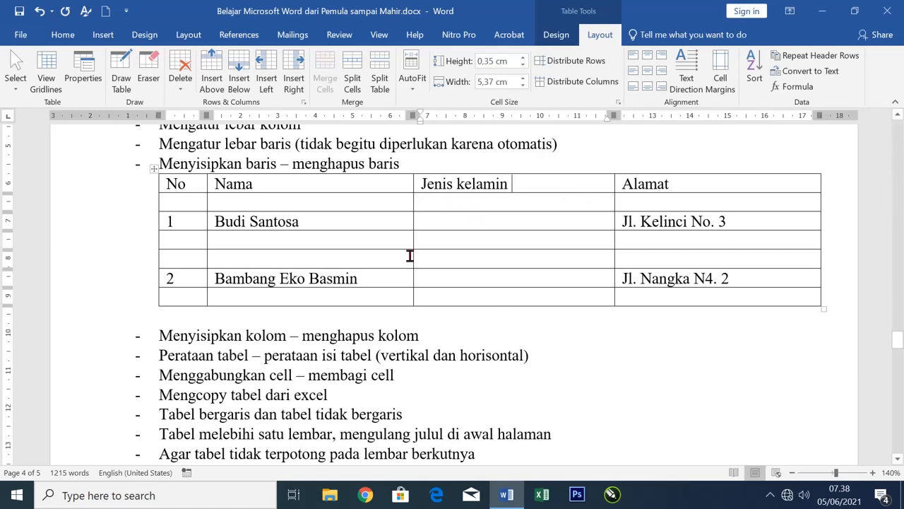
Step: Split the empty cell directly under "Jenis kelamin" into 2 columns and 1 row
{"action": "left_click", "coordinate": [414, 208]}
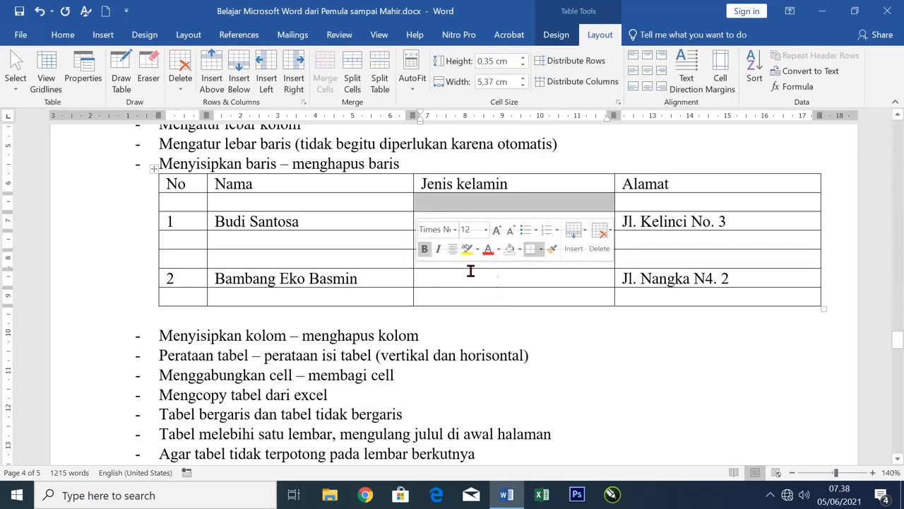
{"action": "left_click", "coordinate": [451, 204]}
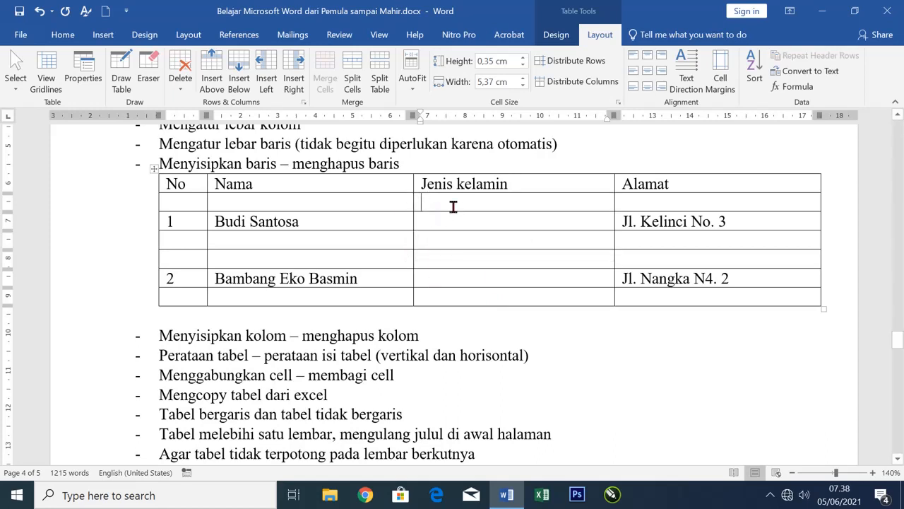
{"action": "left_click", "coordinate": [417, 205]}
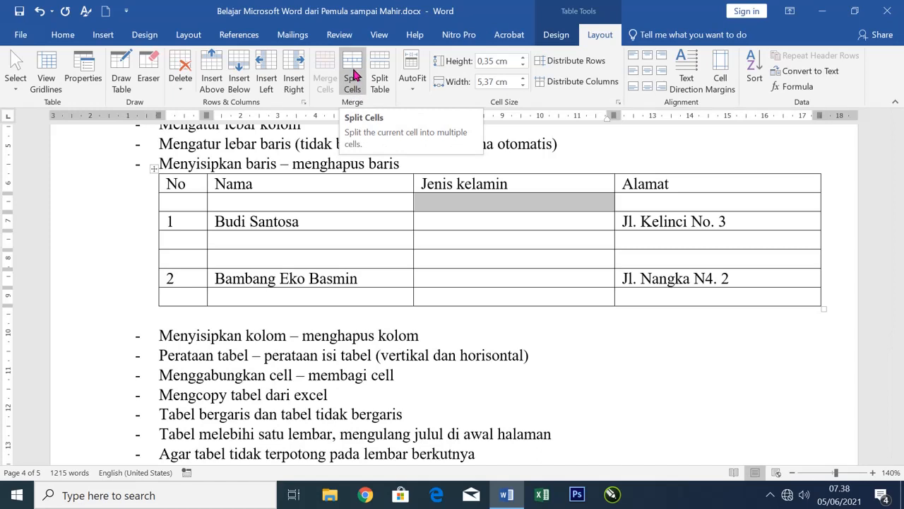
{"action": "left_click", "coordinate": [355, 77]}
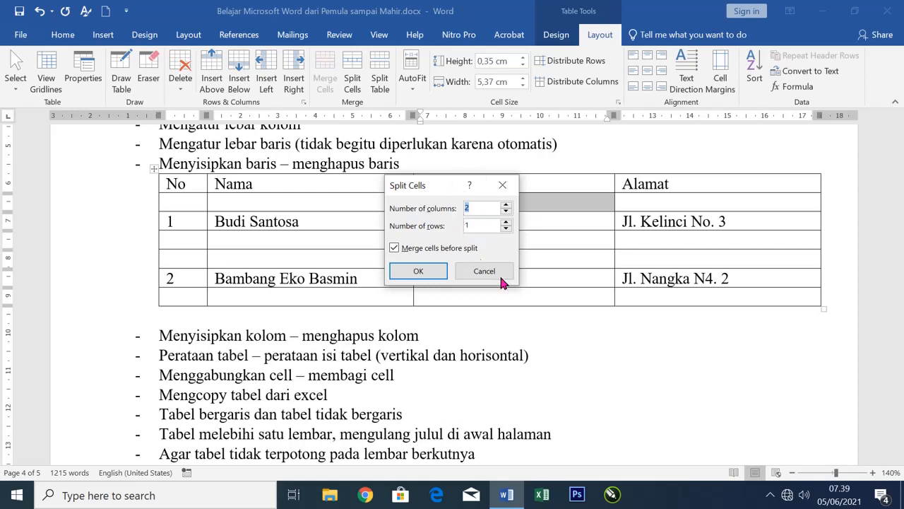
{"action": "left_click_drag", "start_coordinate": [448, 185], "coordinate": [508, 244]}
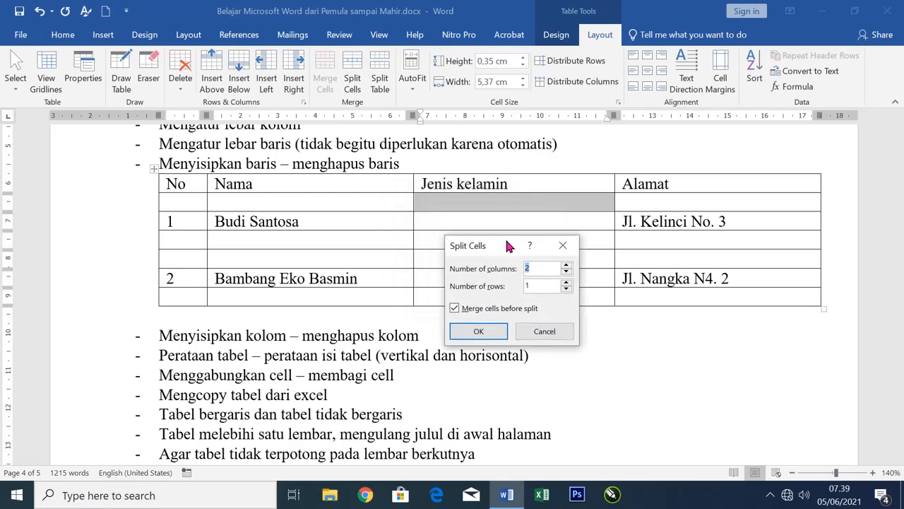
{"action": "left_click", "coordinate": [479, 333]}
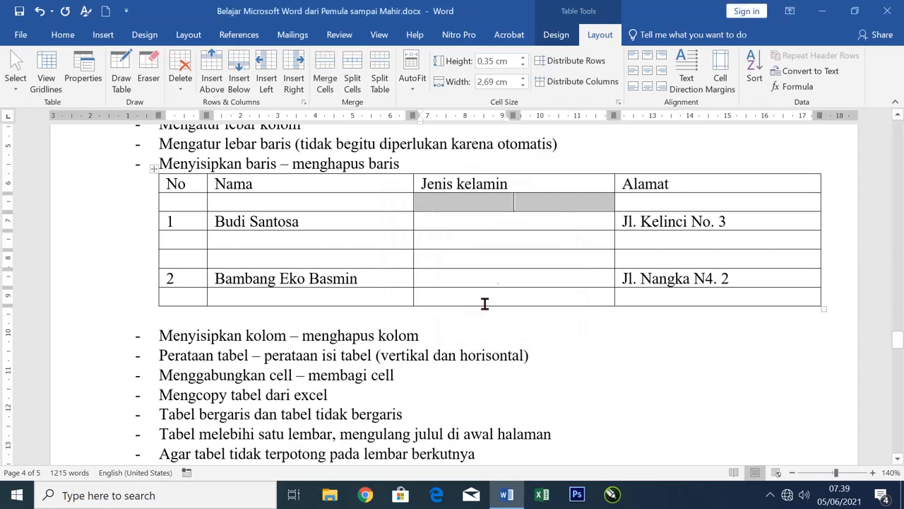
Step: Draw a vertical border with Draw Table that continues the split through all remaining rows of the Jenis kelamin column
{"action": "left_click", "coordinate": [537, 223]}
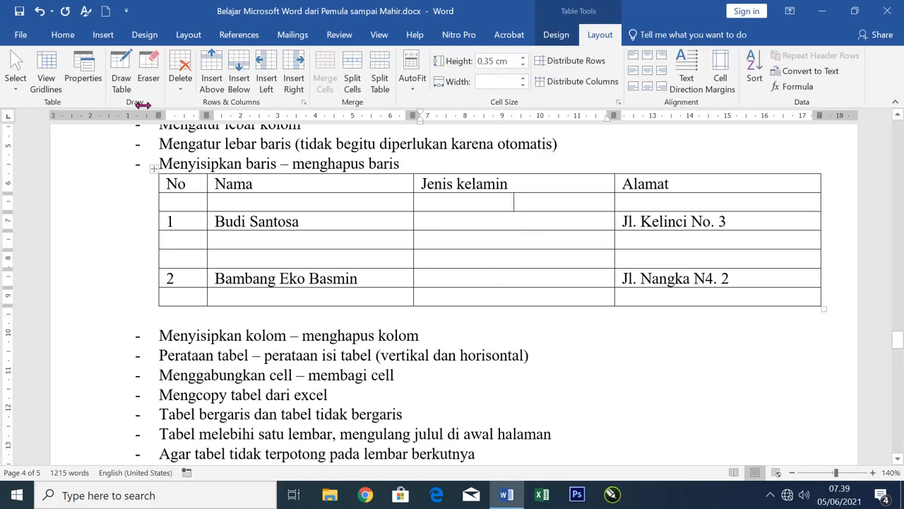
{"action": "left_click", "coordinate": [124, 65]}
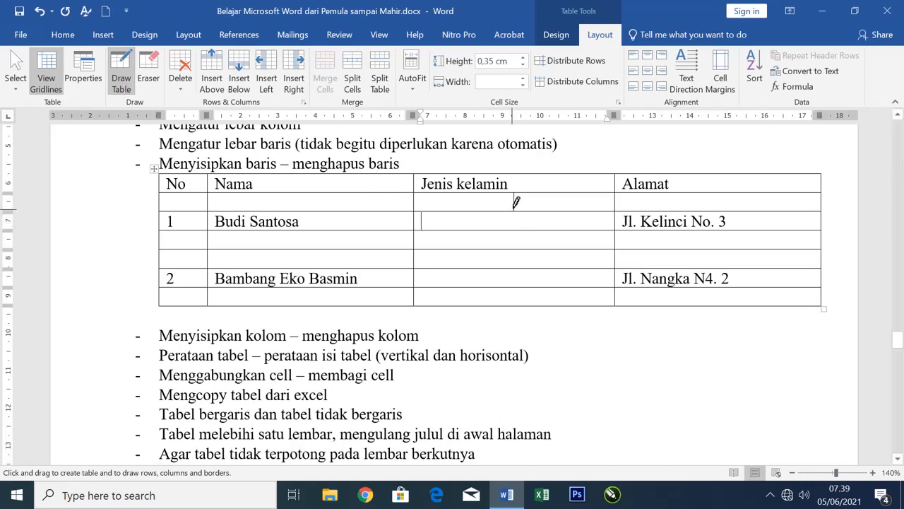
{"action": "mouse_move", "coordinate": [515, 195]}
{"action": "left_mouse_down"}
{"action": "mouse_move", "coordinate": [506, 288]}
{"action": "mouse_move", "coordinate": [517, 303]}
{"action": "left_mouse_up"}
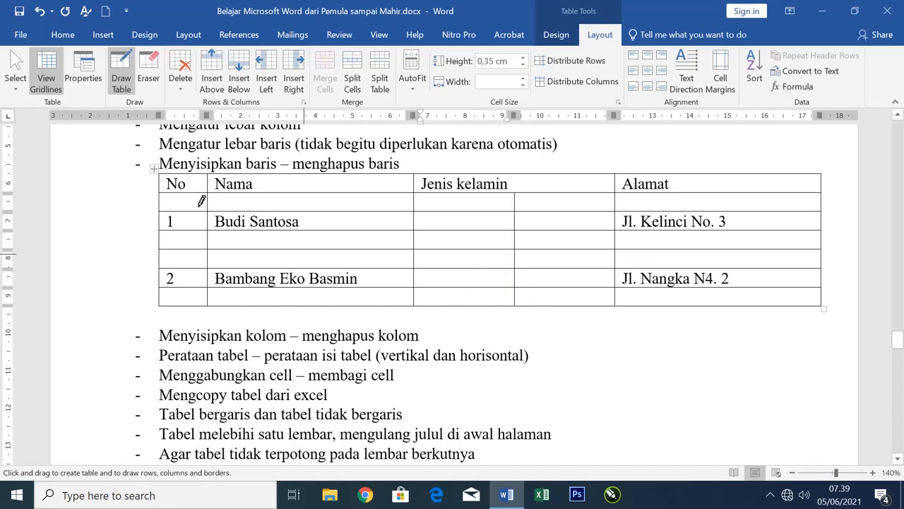
{"action": "left_click", "coordinate": [119, 77]}
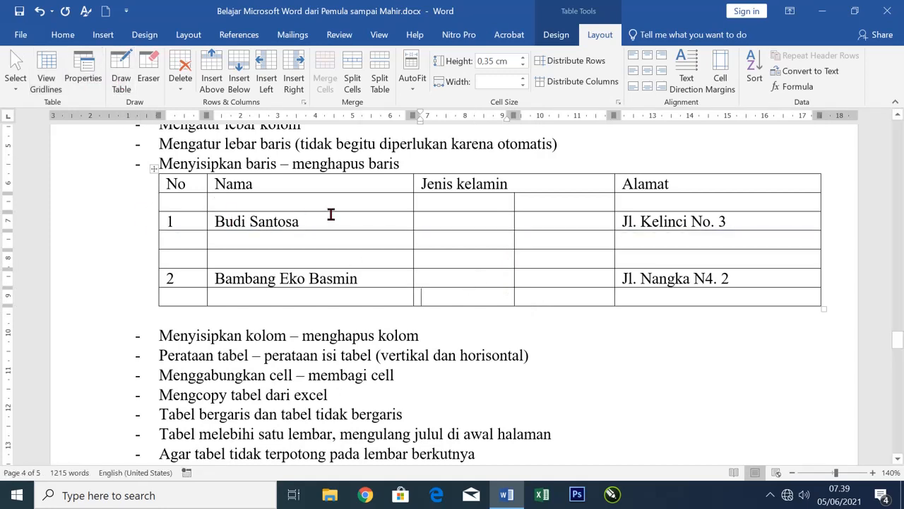
Step: Merge the Nama header cell with the empty cell beneath it
{"action": "left_click", "coordinate": [100, 184]}
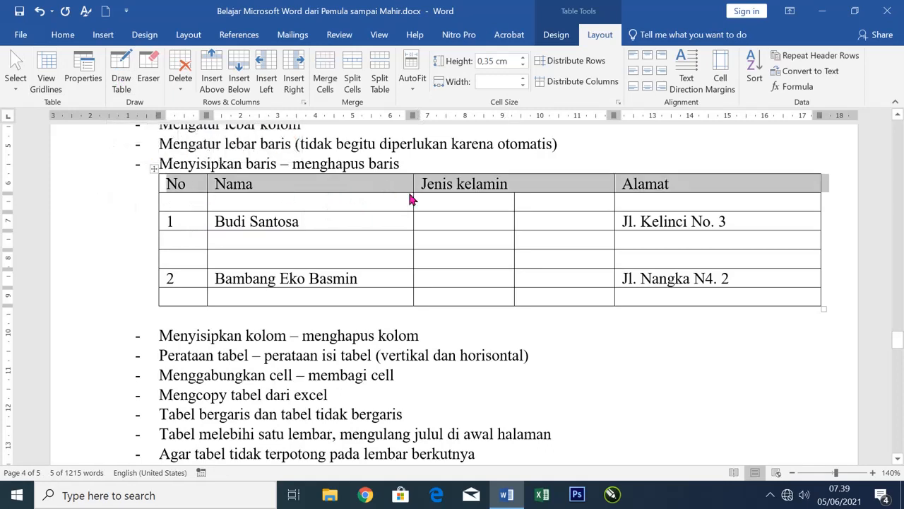
{"action": "left_click", "coordinate": [287, 193]}
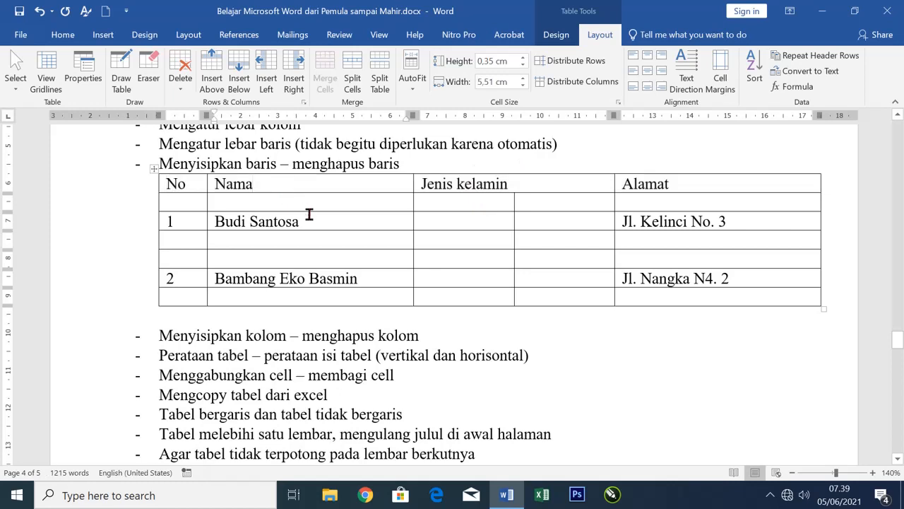
{"action": "left_click_drag", "start_coordinate": [334, 193], "coordinate": [332, 210]}
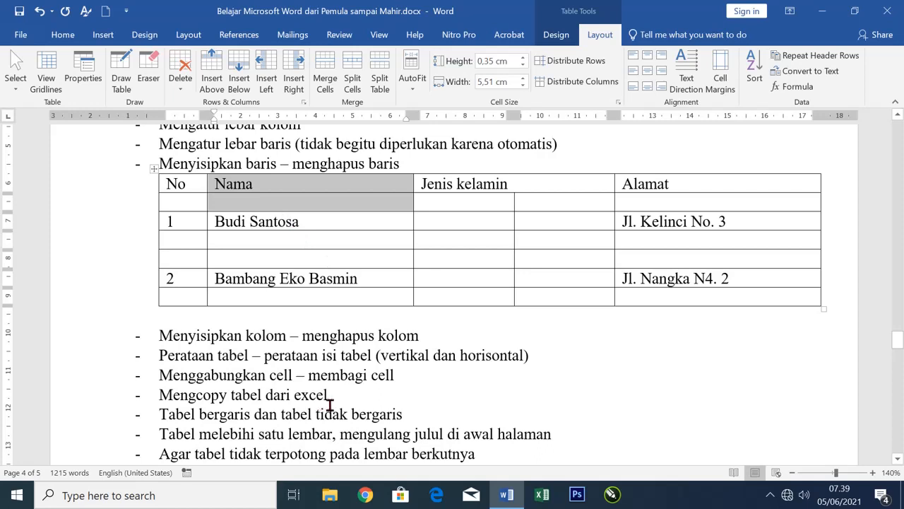
{"action": "scroll", "coordinate": [374, 410], "scroll_direction": "down", "scroll_amount": 1}
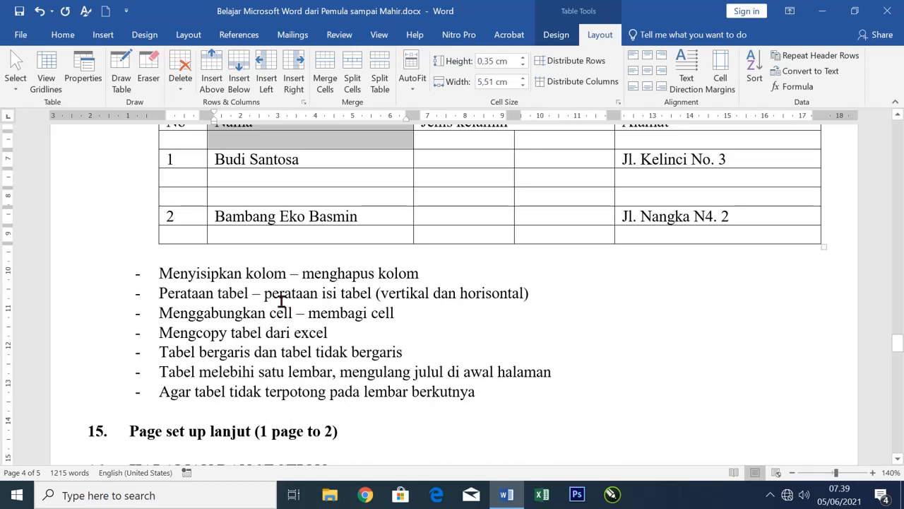
{"action": "scroll", "coordinate": [217, 200], "scroll_direction": "up", "scroll_amount": 1}
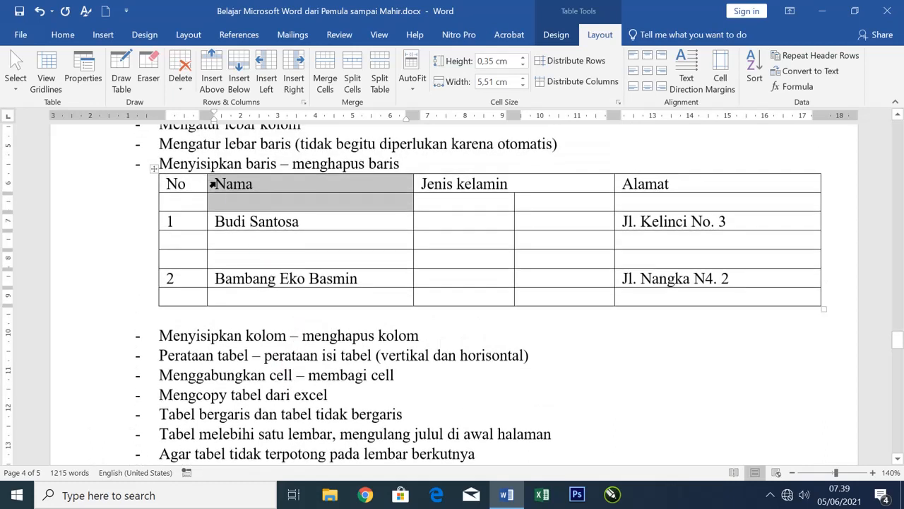
{"action": "left_click", "coordinate": [206, 188]}
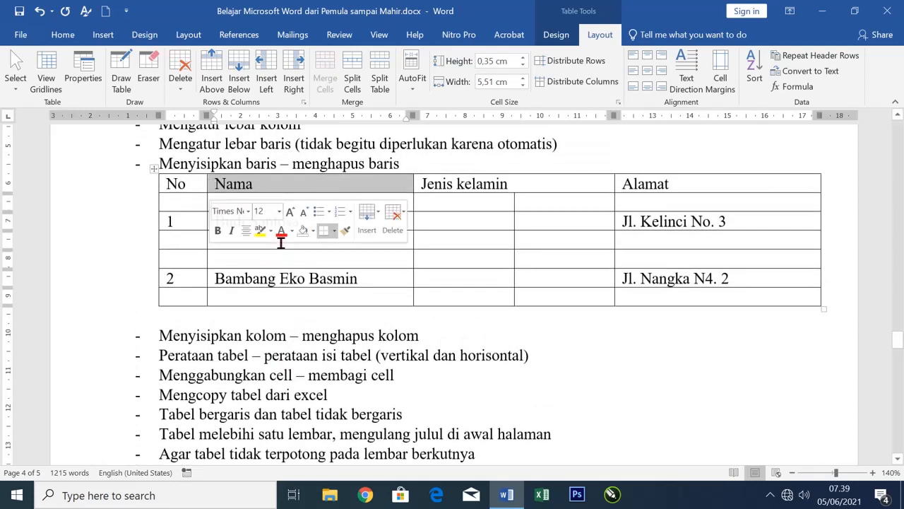
{"action": "left_click", "coordinate": [267, 180]}
{"action": "left_click_drag", "start_coordinate": [268, 182], "coordinate": [271, 198]}
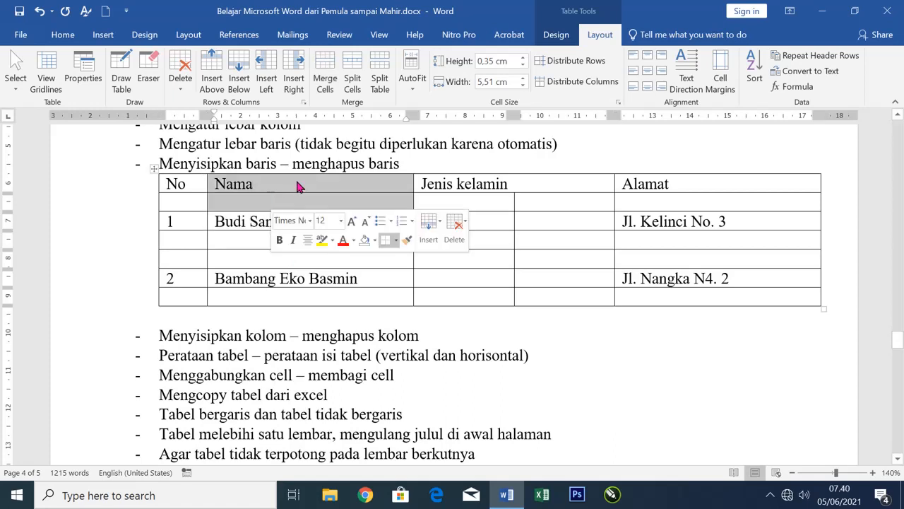
{"action": "left_click", "coordinate": [325, 71]}
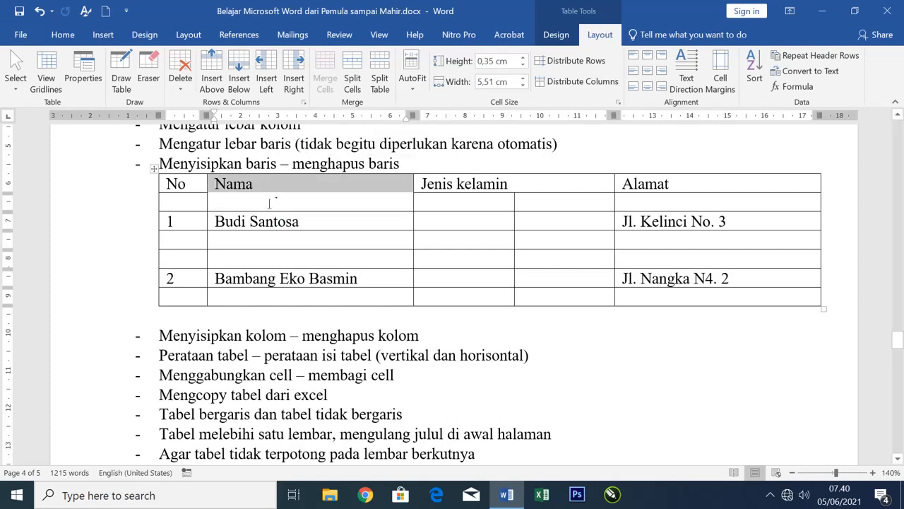
{"action": "left_click", "coordinate": [307, 202]}
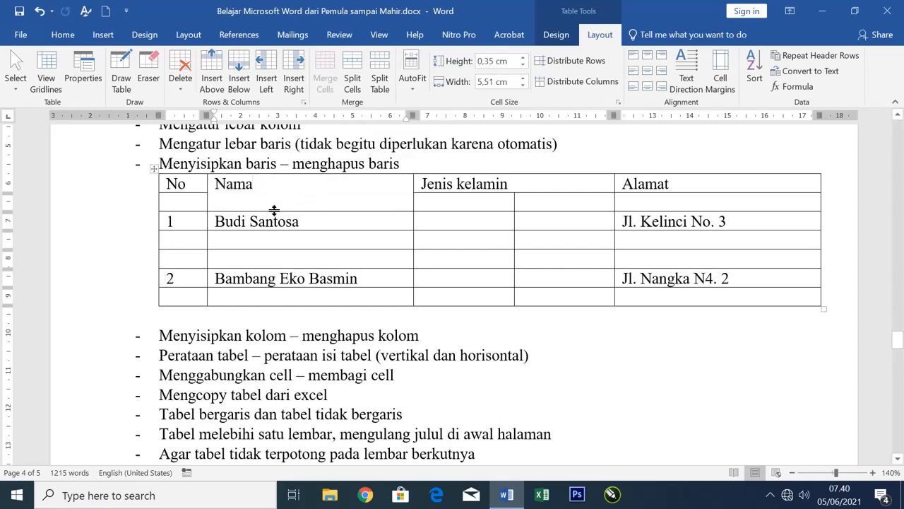
Step: Merge the No and Alamat header cells each with the empty cell beneath them
{"action": "left_click_drag", "start_coordinate": [185, 183], "coordinate": [191, 198]}
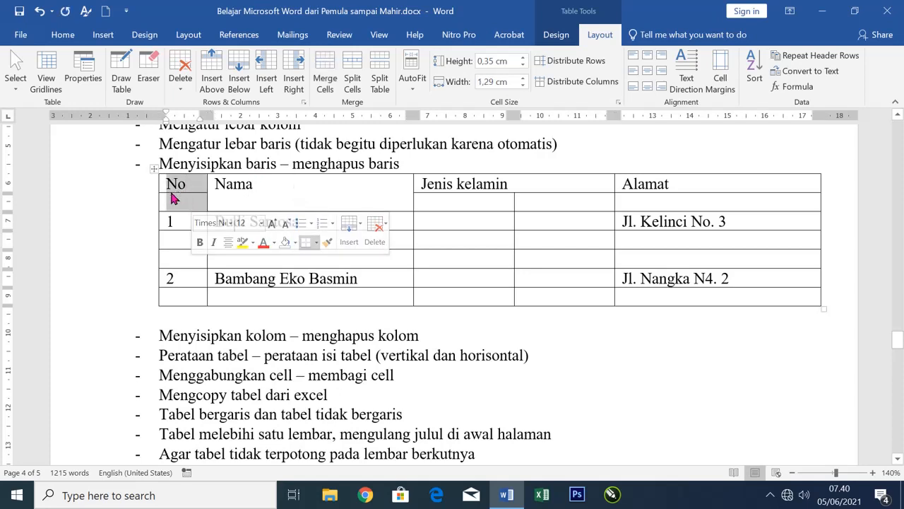
{"action": "left_click", "coordinate": [325, 78]}
{"action": "left_click_drag", "start_coordinate": [638, 192], "coordinate": [639, 202]}
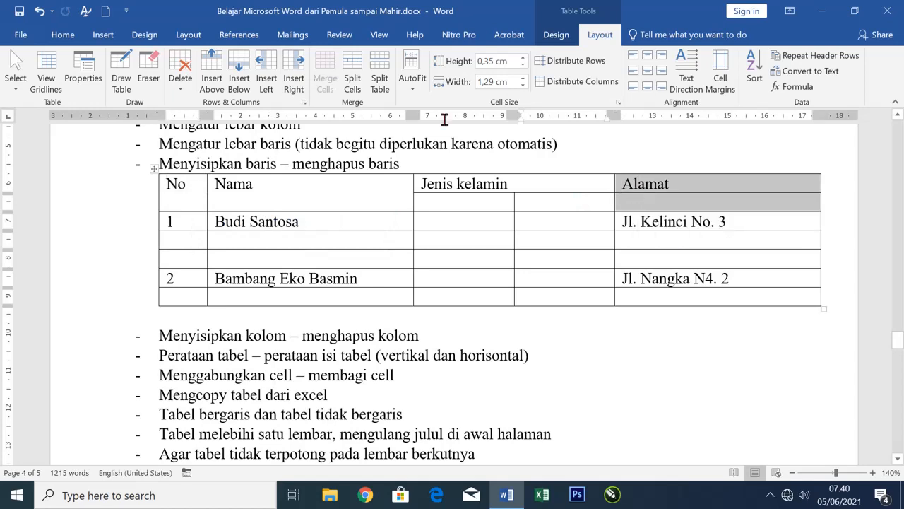
{"action": "left_click", "coordinate": [326, 70]}
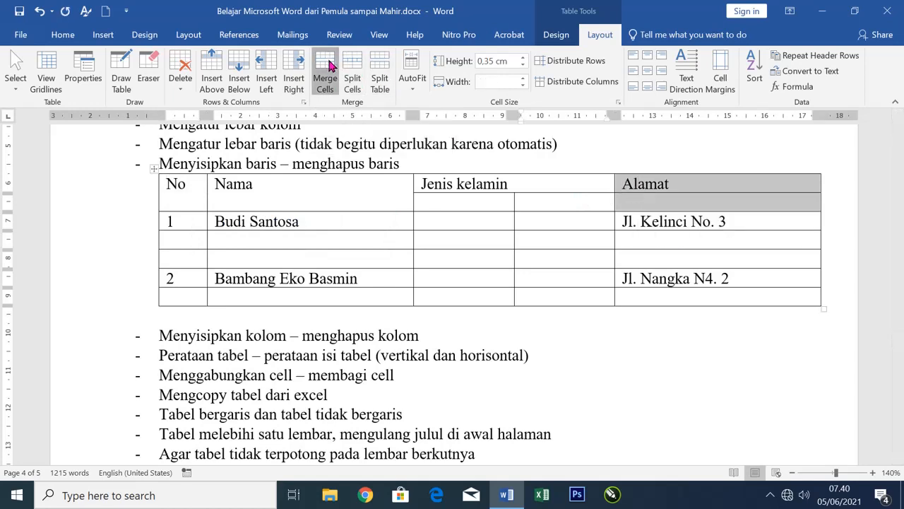
{"action": "left_click", "coordinate": [590, 244]}
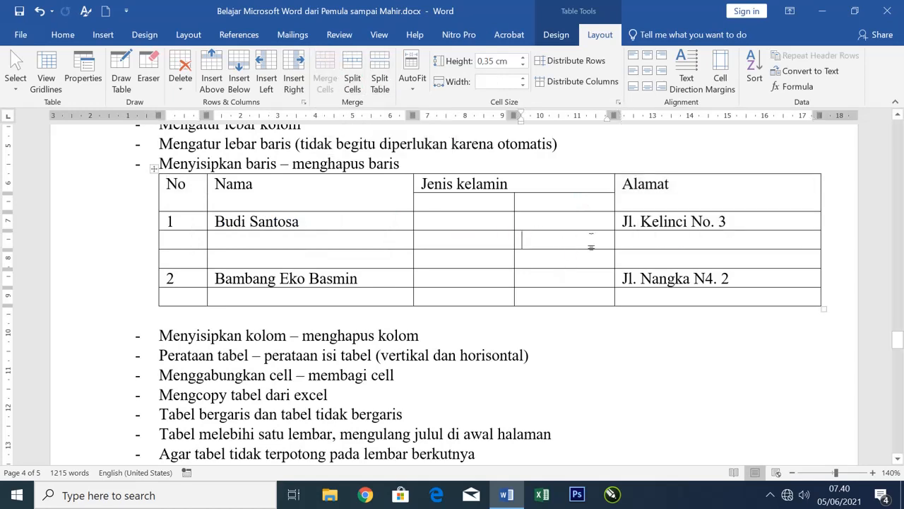
Step: Enter the subheadings "Laki-laki" and "Perempuan" in the two split cells under Jenis kelamin
{"action": "left_click", "coordinate": [488, 203]}
{"action": "type", "text": "Laki-laki"}
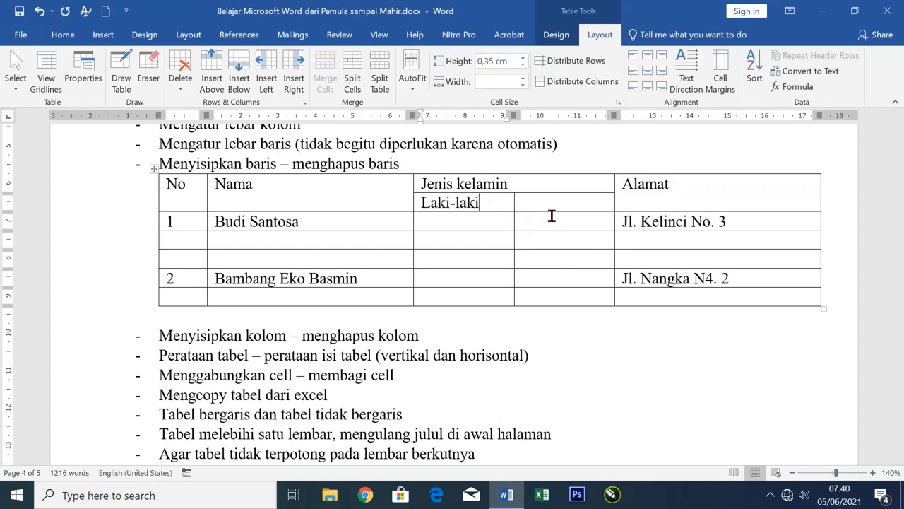
{"action": "key", "text": "Tab"}
{"action": "type", "text": "Perempuan"}
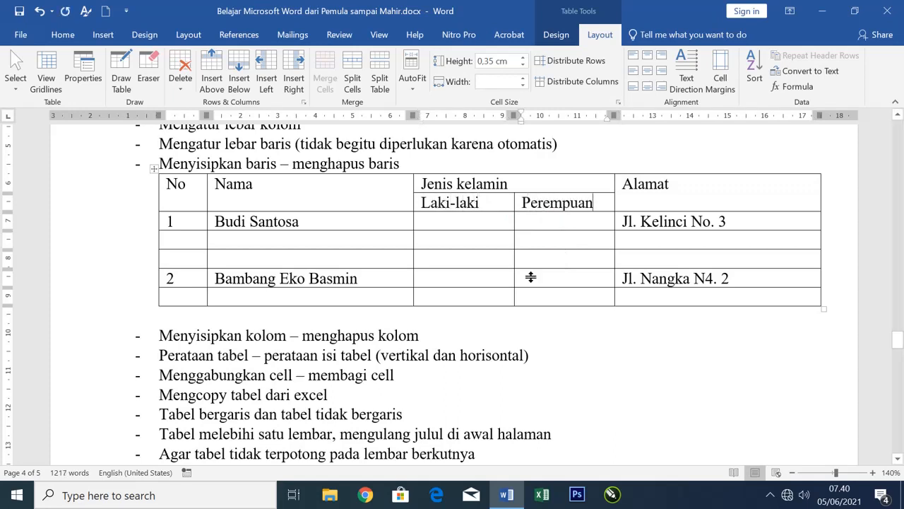
Step: Add a bullet reading "Perataan isi cell" below the "Menggabungkan cell – membagi cell" bullet
{"action": "left_click", "coordinate": [490, 207]}
{"action": "scroll", "coordinate": [385, 385], "scroll_direction": "down", "scroll_amount": 1}
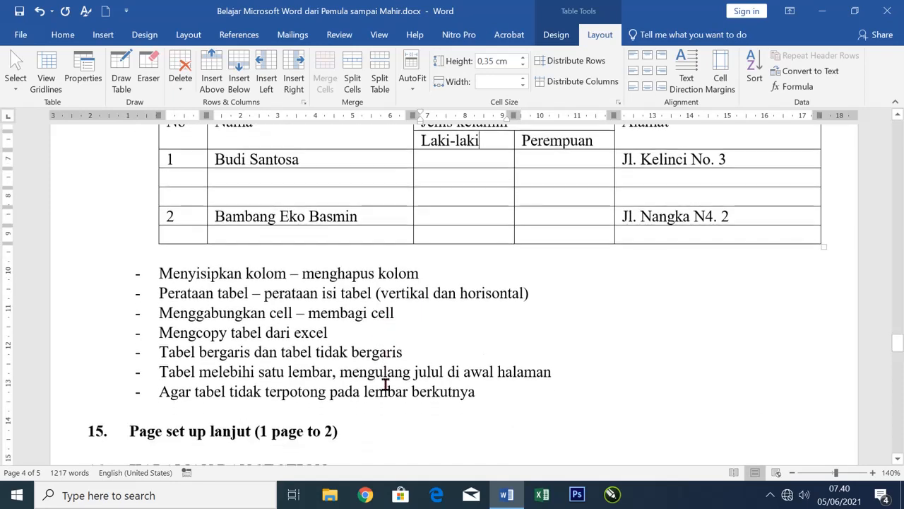
{"action": "left_click", "coordinate": [414, 312]}
{"action": "key", "text": "Return"}
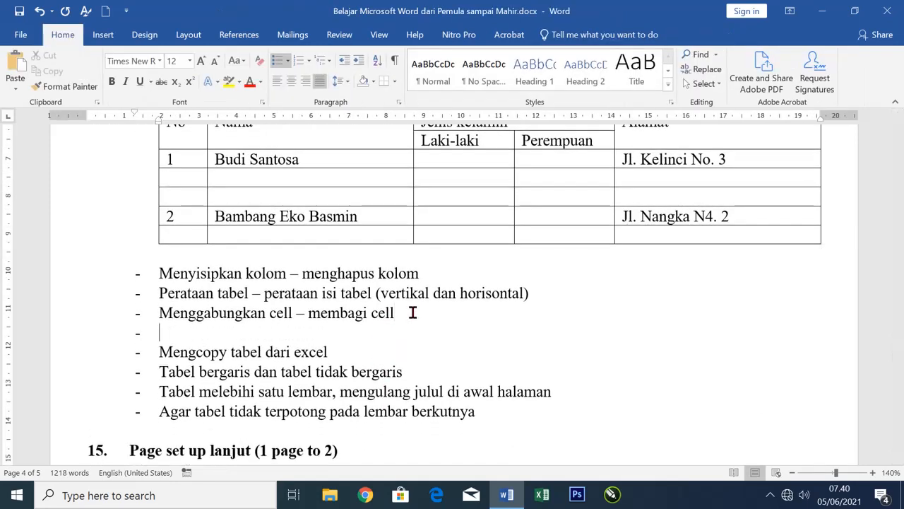
{"action": "type", "text": "perataan isi cell"}
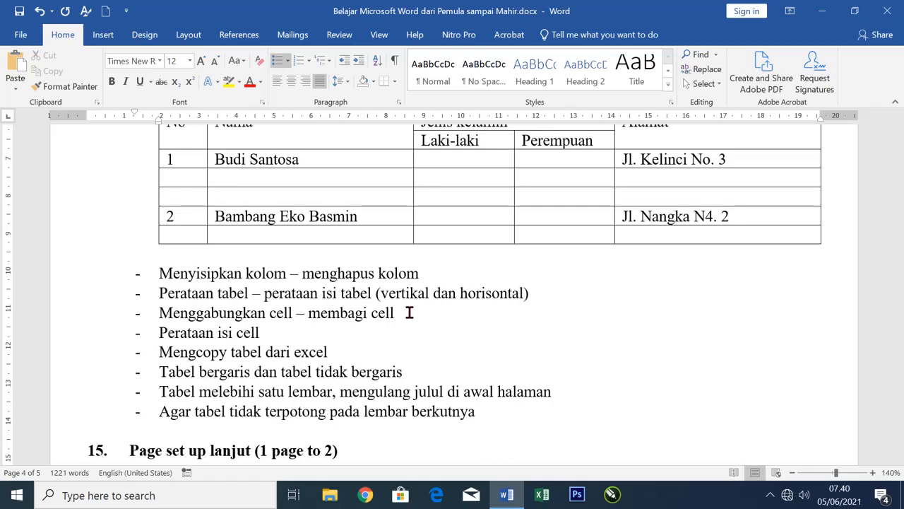
Step: Demonstrate selecting parts of the table: all rows, only row 1, columns on the Alamat side, and individual cells in the Nama column
{"action": "scroll", "coordinate": [409, 313], "scroll_direction": "up", "scroll_amount": 3}
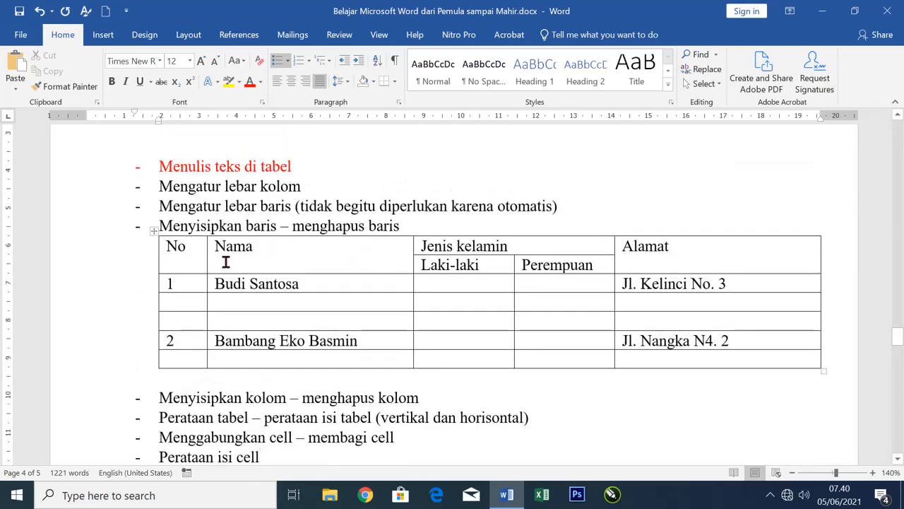
{"action": "left_click", "coordinate": [214, 263]}
{"action": "left_click_drag", "start_coordinate": [133, 254], "coordinate": [135, 357]}
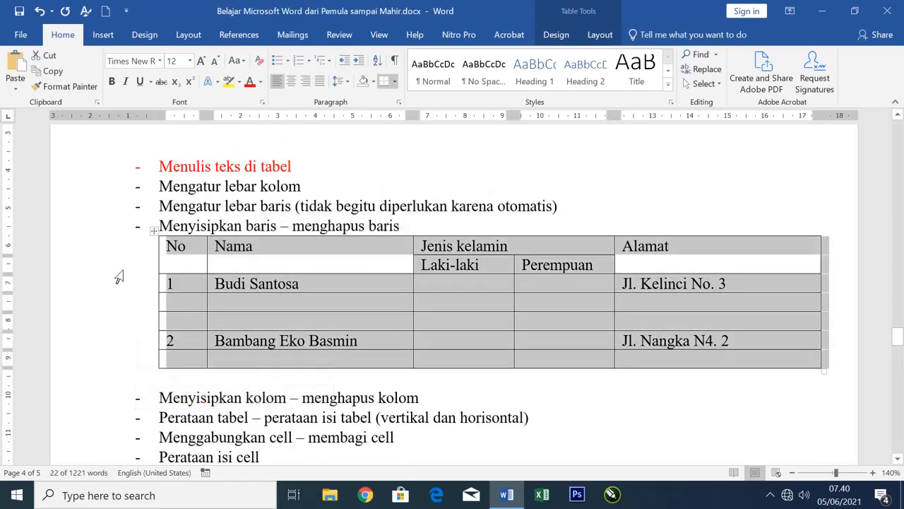
{"action": "left_click", "coordinate": [121, 270]}
{"action": "left_click", "coordinate": [113, 286]}
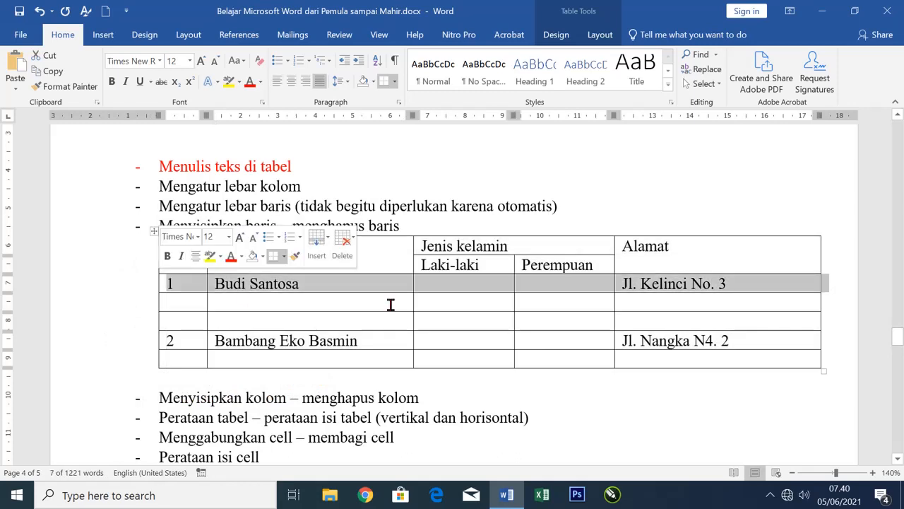
{"action": "left_click", "coordinate": [669, 237]}
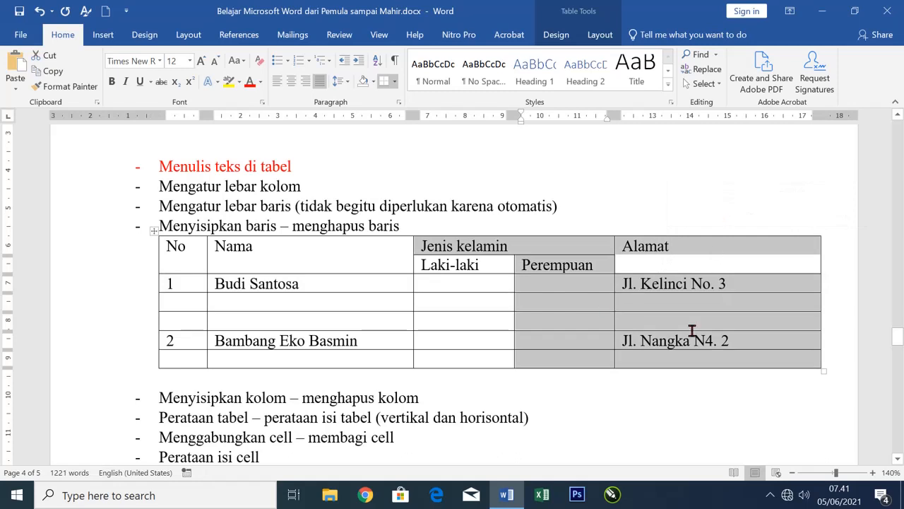
{"action": "left_click", "coordinate": [207, 266]}
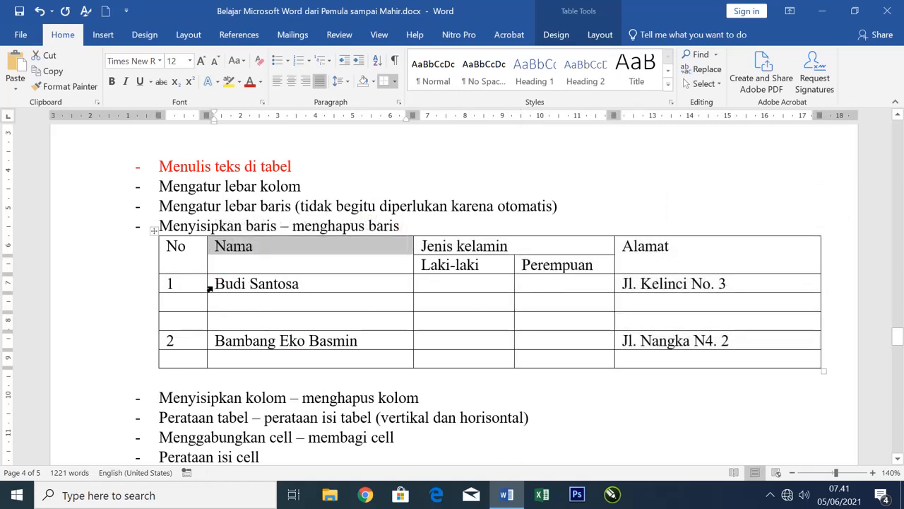
{"action": "left_click", "coordinate": [210, 289]}
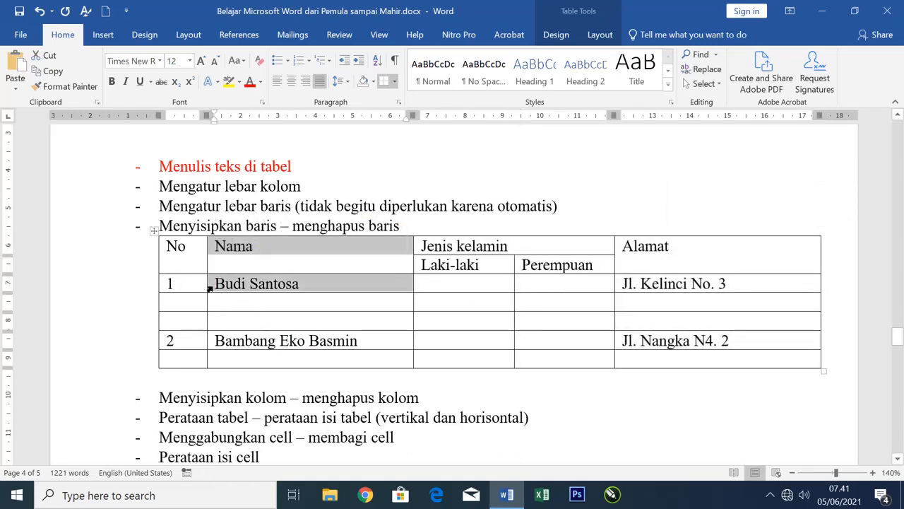
{"action": "left_click", "coordinate": [325, 307]}
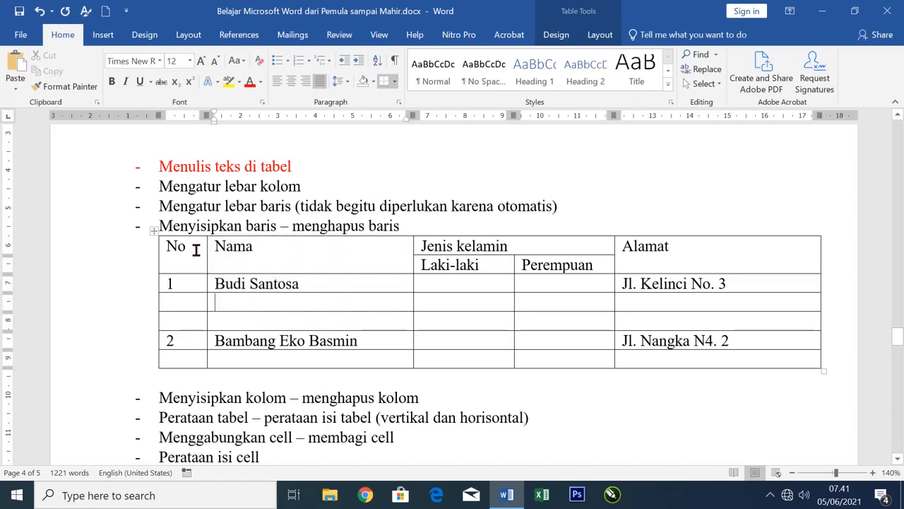
Step: Center the text of all table header cells both horizontally and vertically
{"action": "left_click_drag", "start_coordinate": [196, 250], "coordinate": [661, 265]}
{"action": "left_click", "coordinate": [292, 81]}
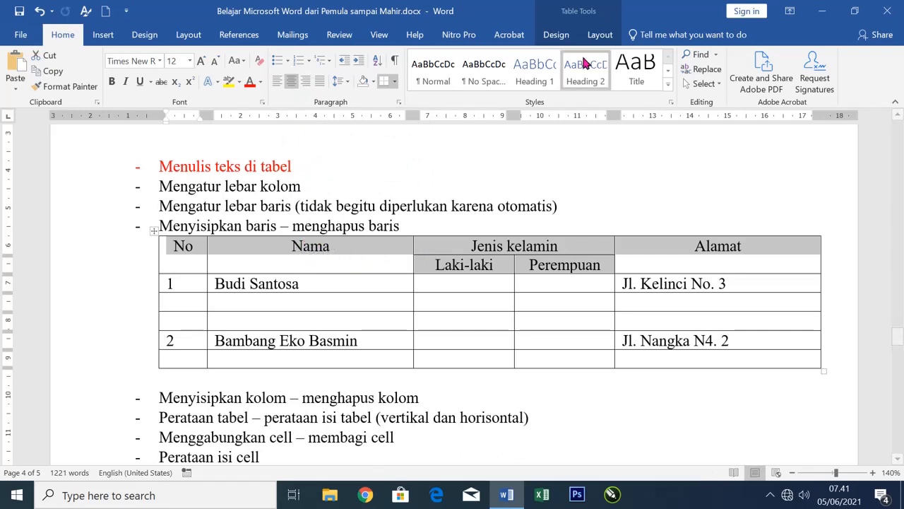
{"action": "left_click", "coordinate": [593, 36]}
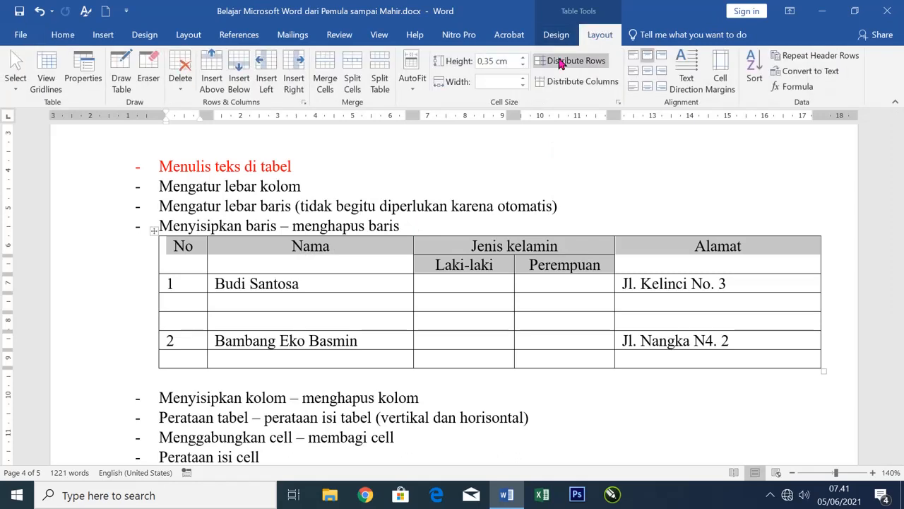
{"action": "left_click", "coordinate": [647, 76]}
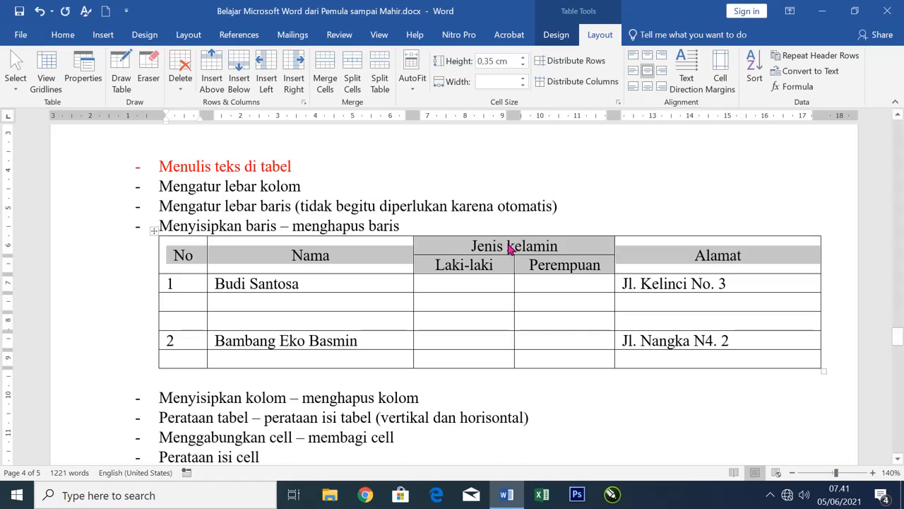
Step: Make the table's header text bold and center the entries of the No column below its header
{"action": "left_click", "coordinate": [65, 36]}
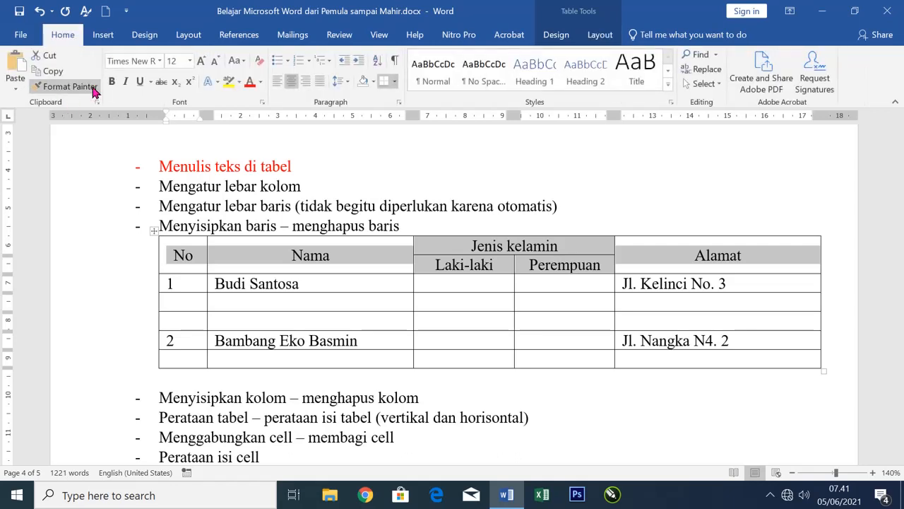
{"action": "left_click", "coordinate": [203, 279]}
{"action": "left_click_drag", "start_coordinate": [188, 283], "coordinate": [188, 357]}
{"action": "left_click", "coordinate": [291, 80]}
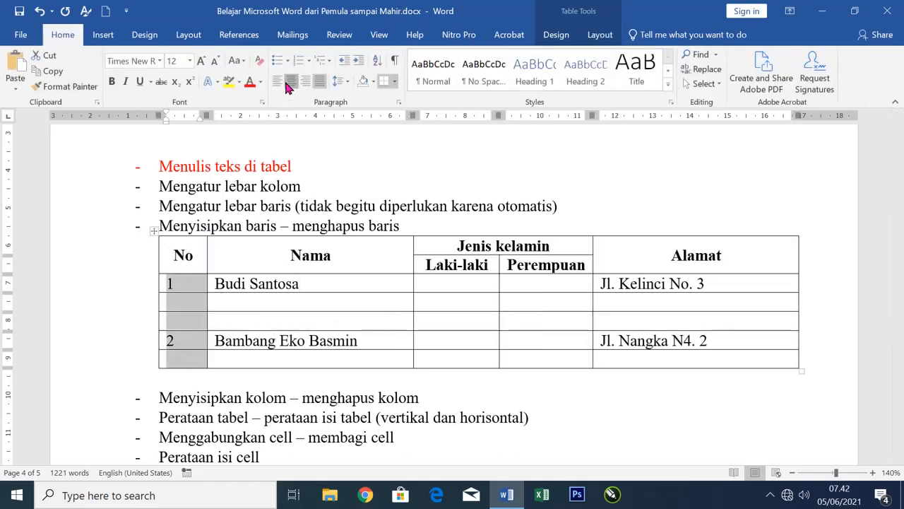
Step: Renumber the data rows in the No column consecutively from 1 to 5
{"action": "left_click", "coordinate": [195, 300]}
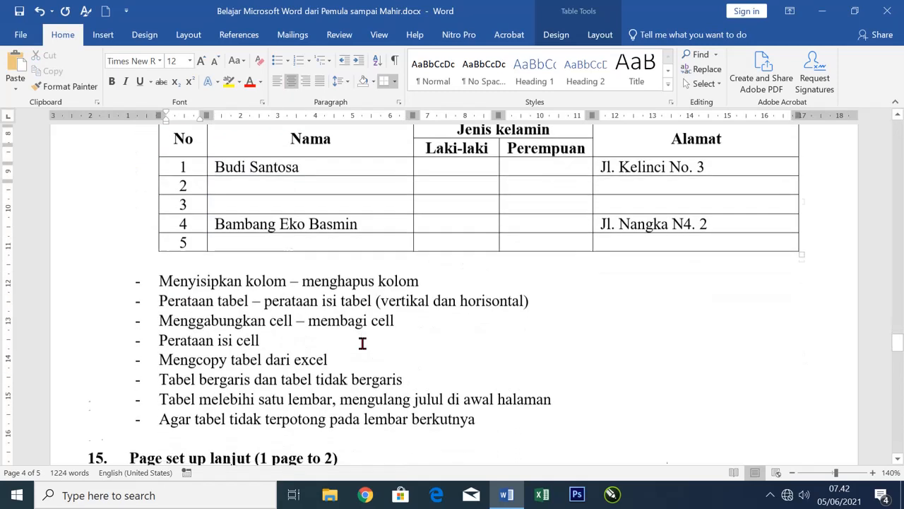
{"action": "scroll", "coordinate": [324, 339], "scroll_direction": "down", "scroll_amount": 2}
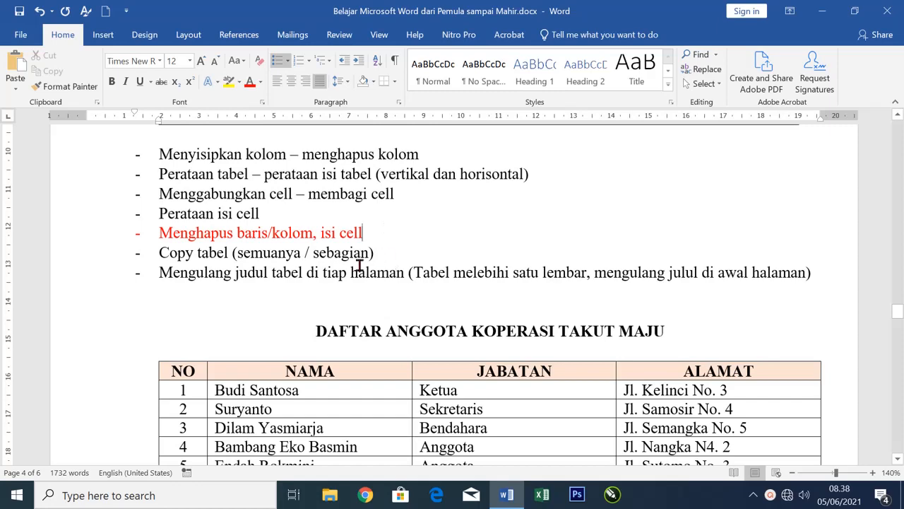
Step: Cut the whole row 3 out of the Jenis kelamin table, and undo the removal
{"action": "scroll", "coordinate": [260, 240], "scroll_direction": "up", "scroll_amount": 5}
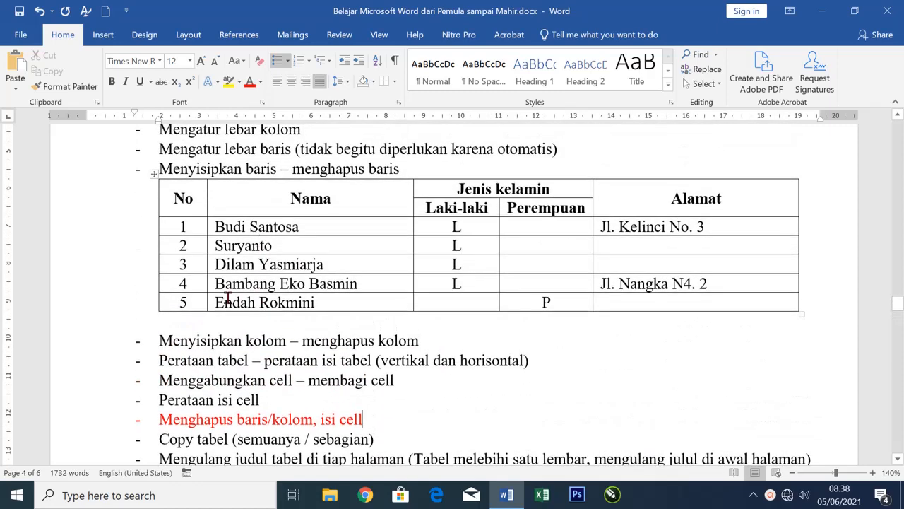
{"action": "left_click", "coordinate": [72, 271]}
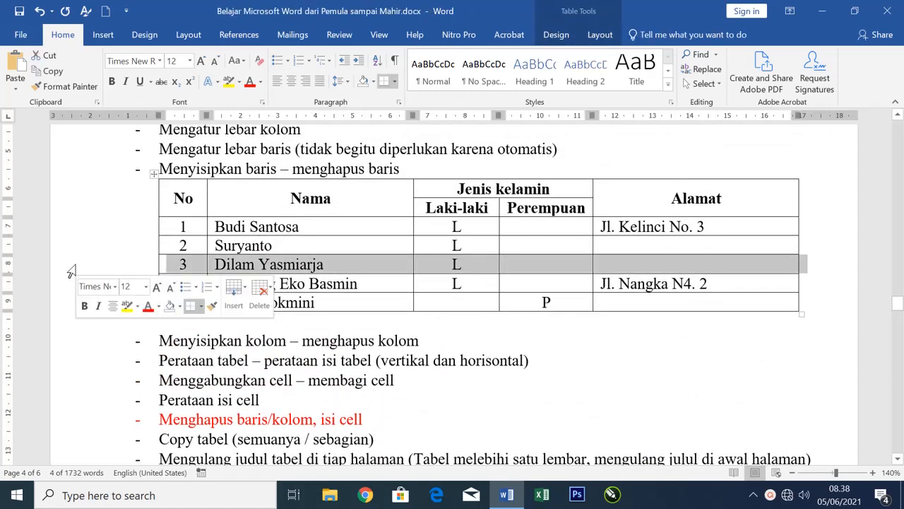
{"action": "left_click", "coordinate": [48, 58]}
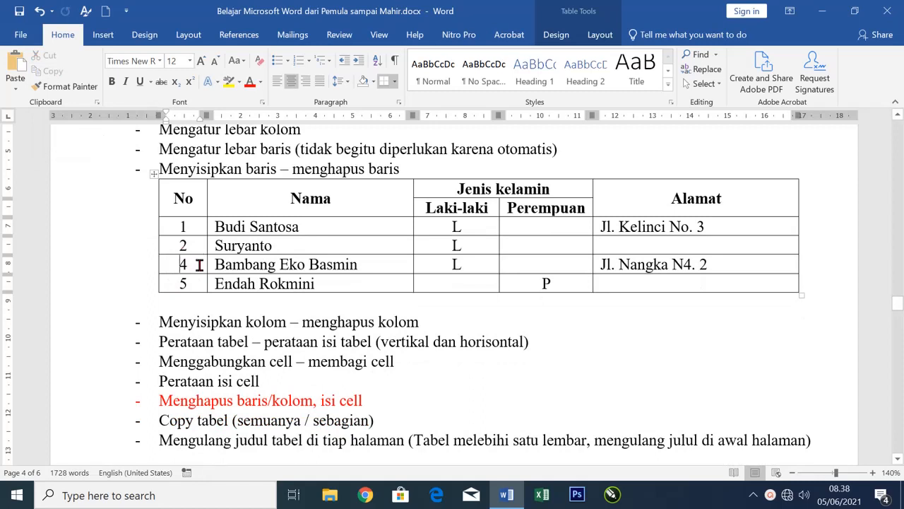
{"action": "left_click", "coordinate": [40, 12]}
Step: Try removing rows 3 and 4 entirely and clearing only their contents, undoing each change
{"action": "left_click_drag", "start_coordinate": [110, 266], "coordinate": [111, 286]}
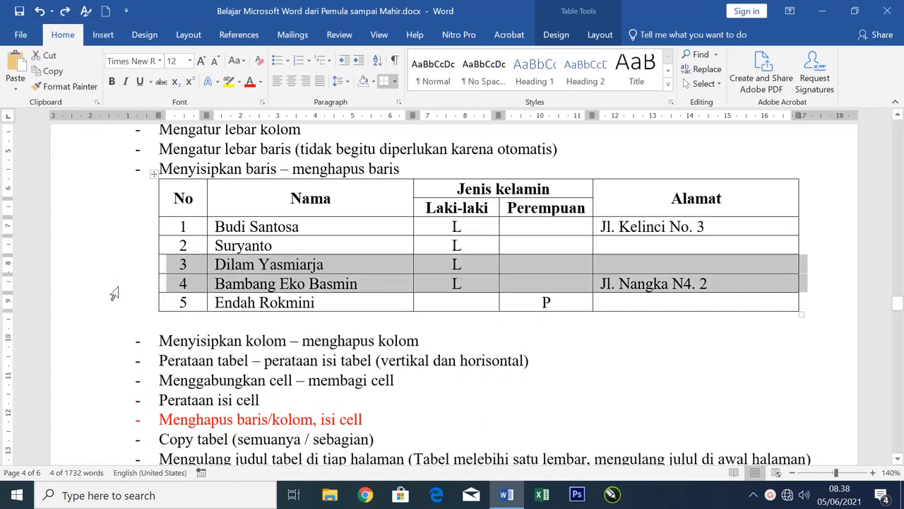
{"action": "left_click", "coordinate": [40, 56]}
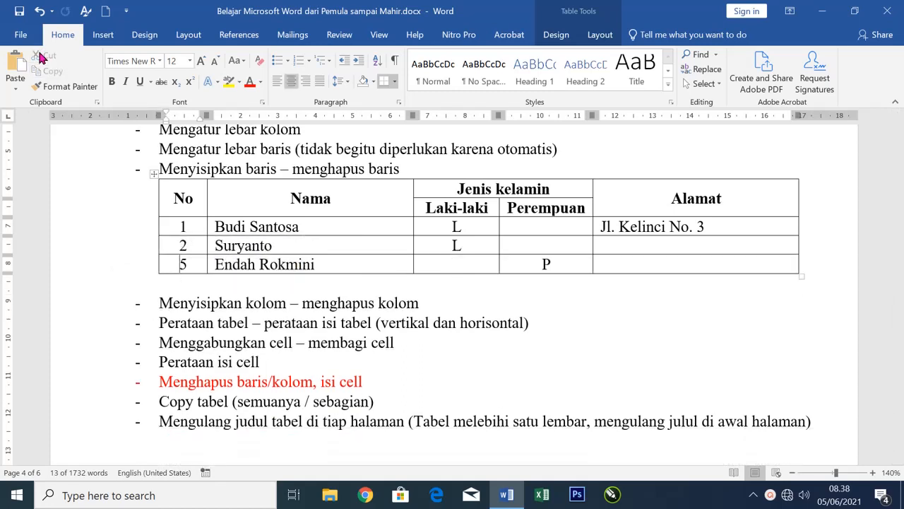
{"action": "left_click", "coordinate": [40, 12]}
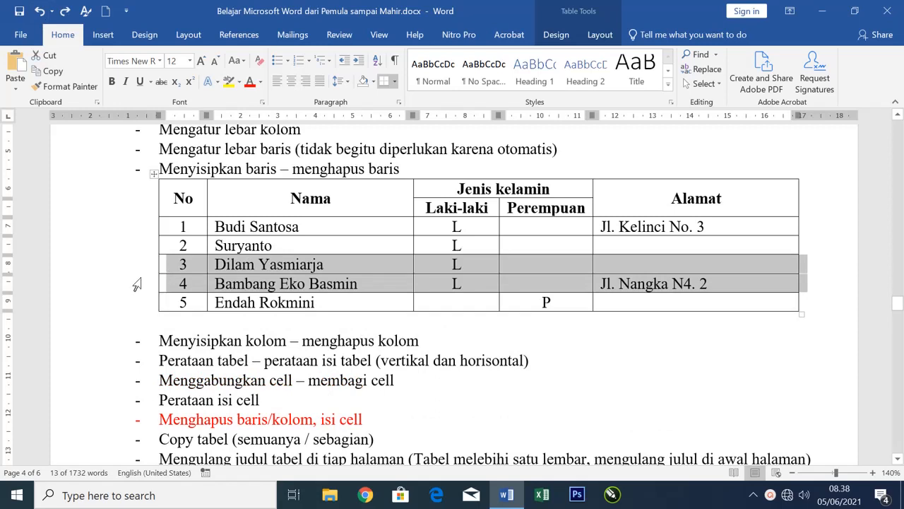
{"action": "key", "text": "Delete"}
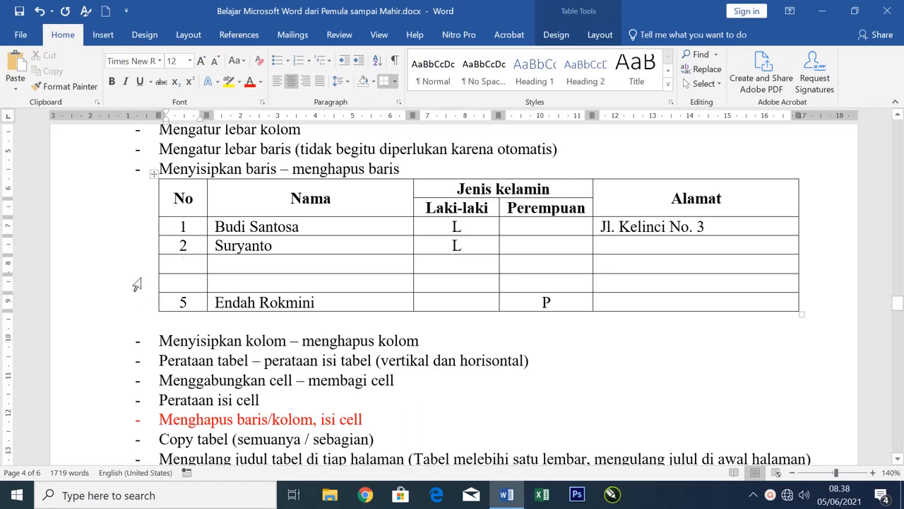
{"action": "left_click", "coordinate": [39, 12]}
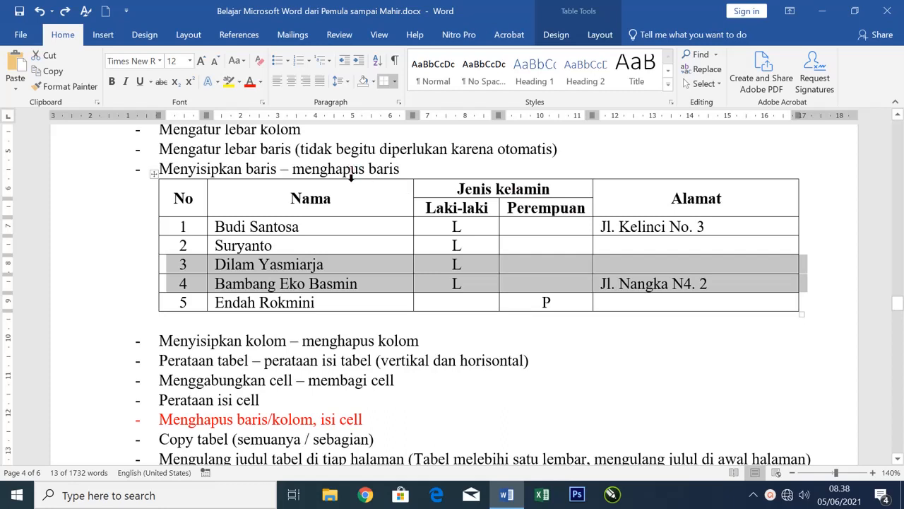
Step: Cut the whole Nama column out of the table, and undo the removal
{"action": "left_click", "coordinate": [352, 183]}
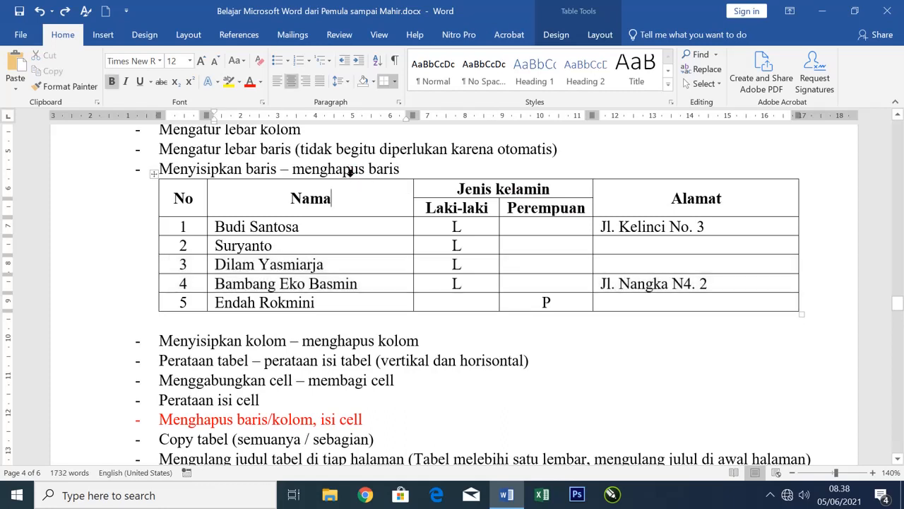
{"action": "left_click", "coordinate": [350, 176]}
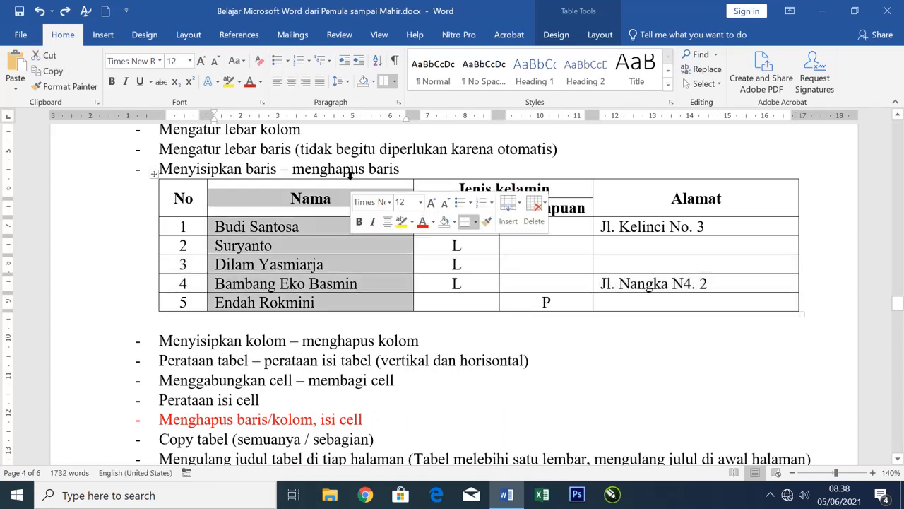
{"action": "left_click", "coordinate": [41, 55]}
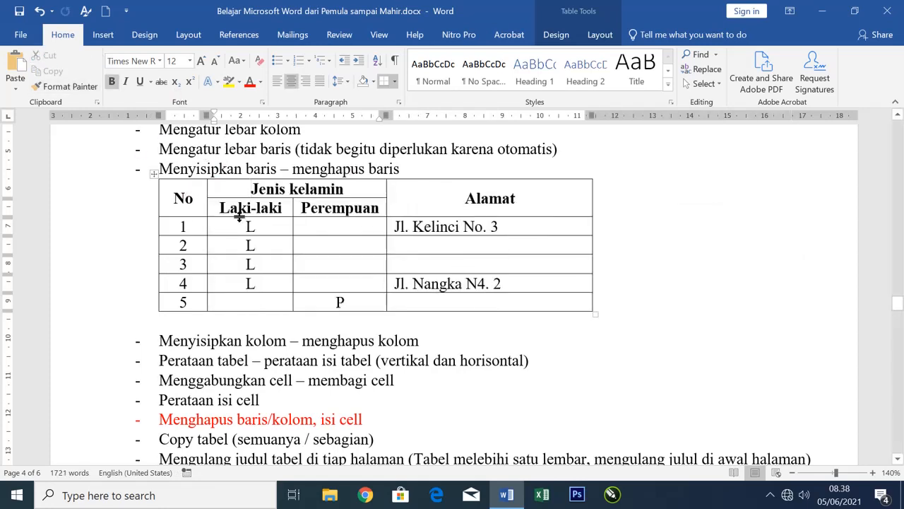
{"action": "left_click", "coordinate": [40, 12]}
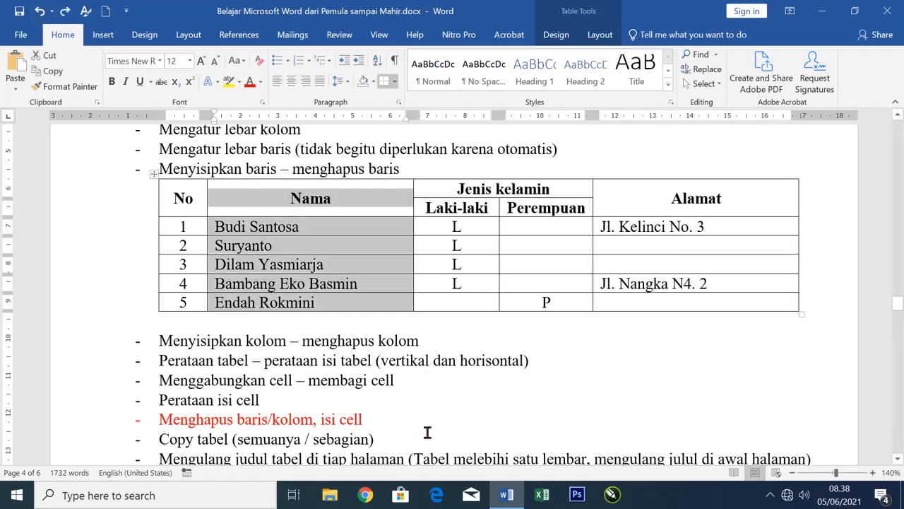
Step: Clear only the contents of the five data cells in the Nama column, and undo the clearing
{"action": "left_click", "coordinate": [389, 421]}
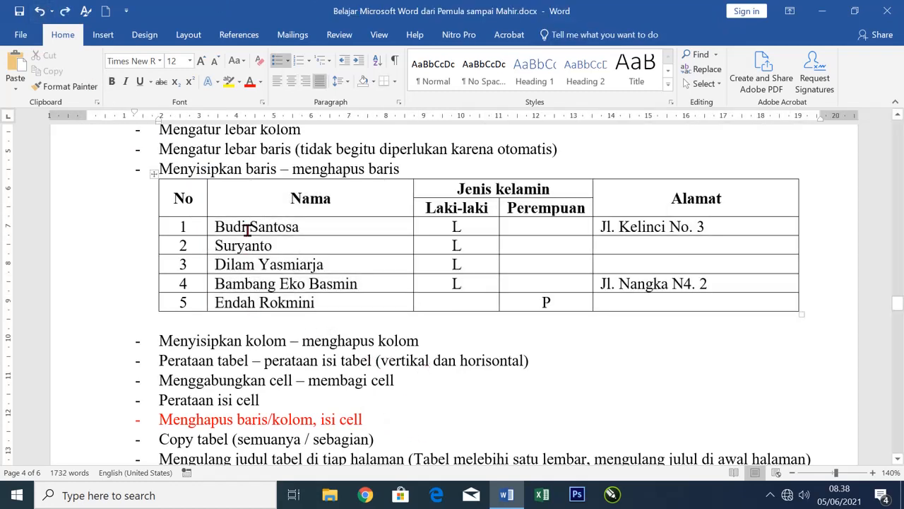
{"action": "left_click_drag", "start_coordinate": [249, 228], "coordinate": [365, 317]}
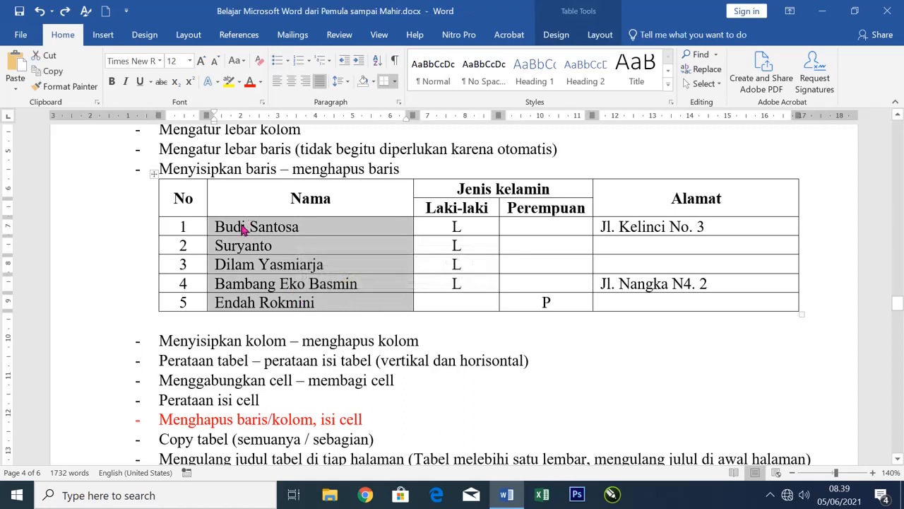
{"action": "left_click_drag", "start_coordinate": [244, 229], "coordinate": [319, 296]}
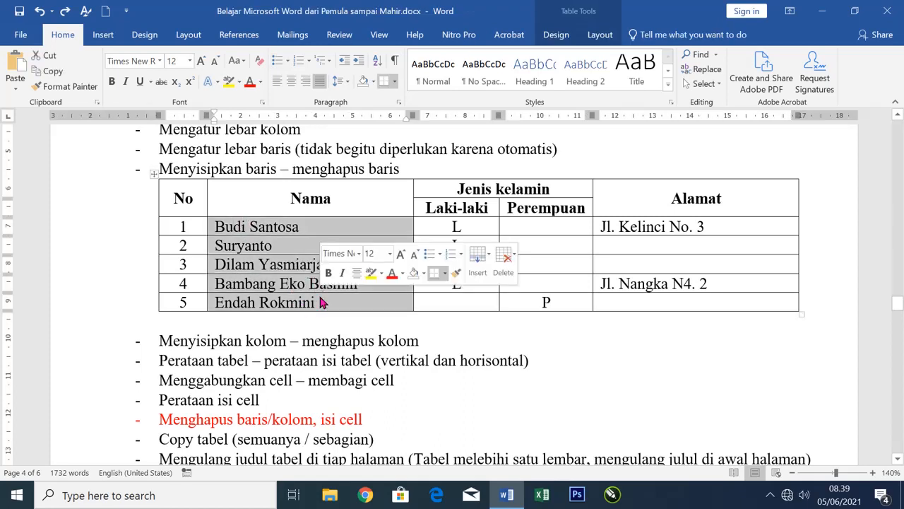
{"action": "key", "text": "Delete"}
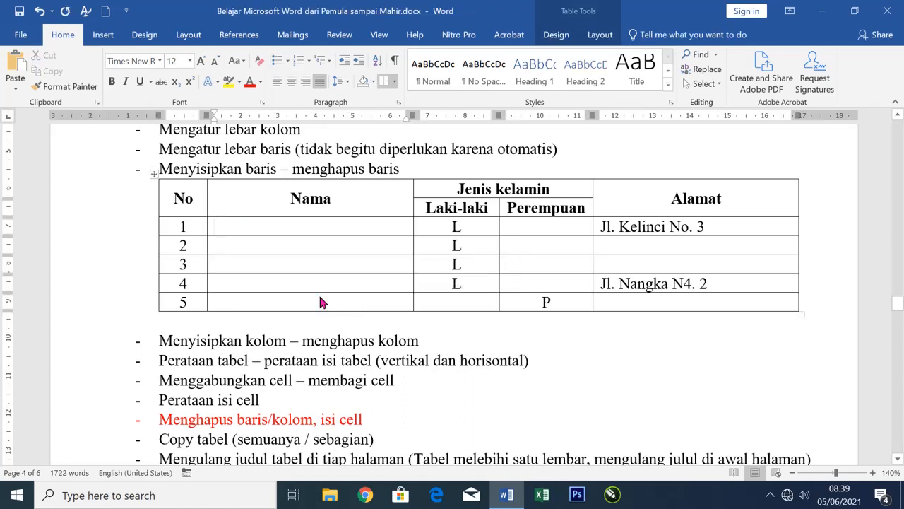
{"action": "left_click", "coordinate": [40, 12]}
Step: Copy the whole Jenis kelamin table and paste it on the empty line above the DAFTAR ANGGOTA KOPERASI TAKUT MAJU heading
{"action": "scroll", "coordinate": [362, 318], "scroll_direction": "down", "scroll_amount": 3}
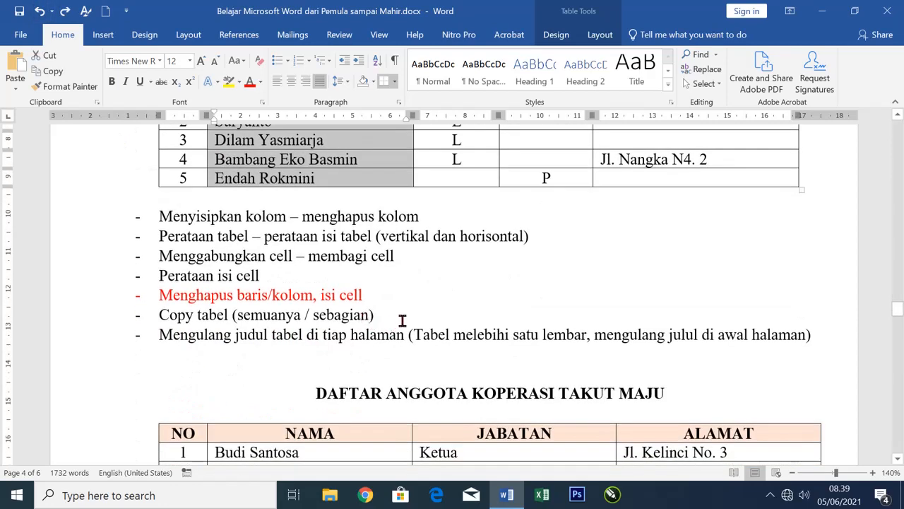
{"action": "left_click", "coordinate": [403, 316]}
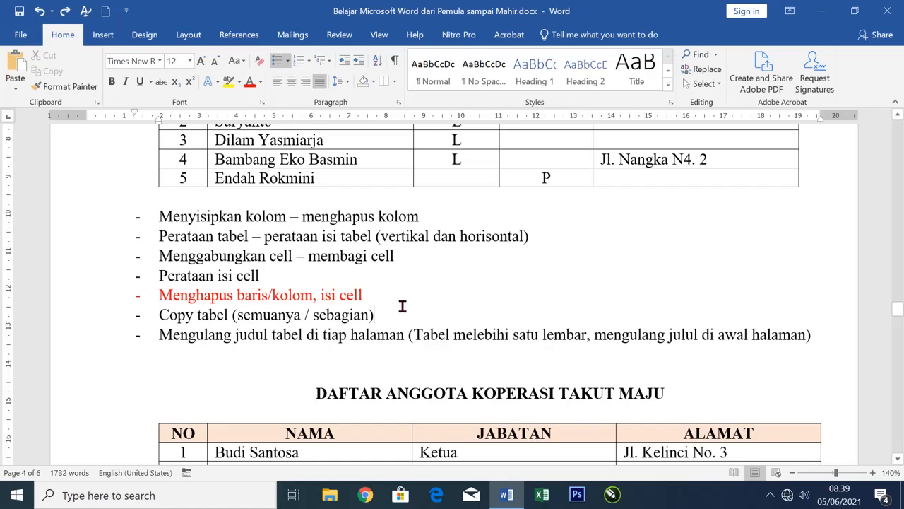
{"action": "scroll", "coordinate": [233, 252], "scroll_direction": "up", "scroll_amount": 2}
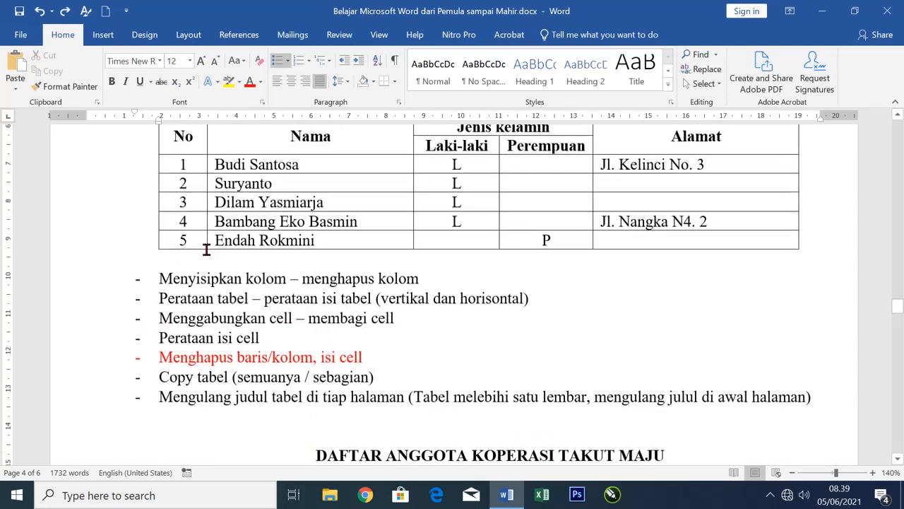
{"action": "scroll", "coordinate": [134, 173], "scroll_direction": "up", "scroll_amount": 1}
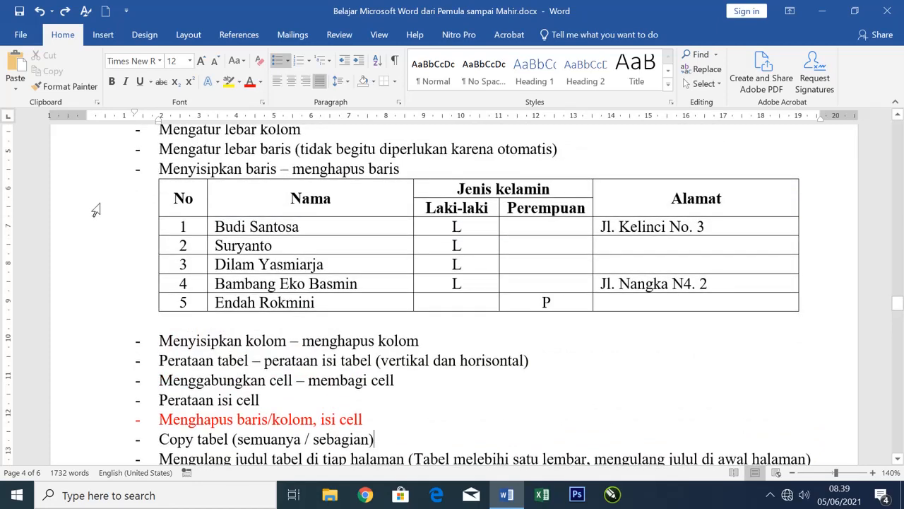
{"action": "left_click_drag", "start_coordinate": [93, 208], "coordinate": [101, 299]}
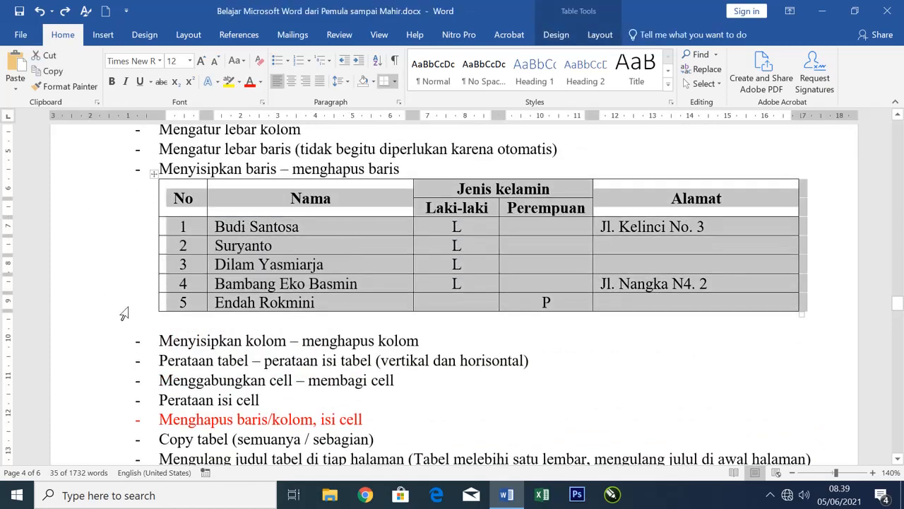
{"action": "scroll", "coordinate": [171, 326], "scroll_direction": "down", "scroll_amount": 4}
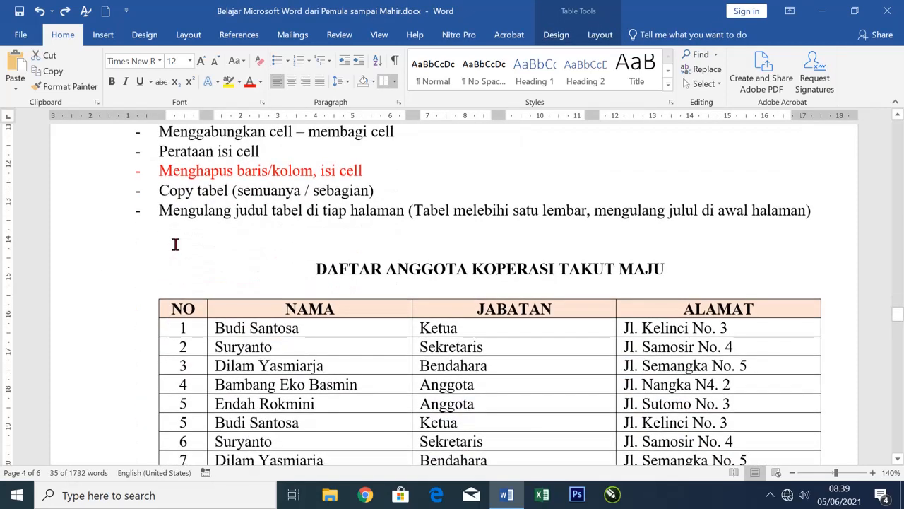
{"action": "left_click", "coordinate": [317, 274]}
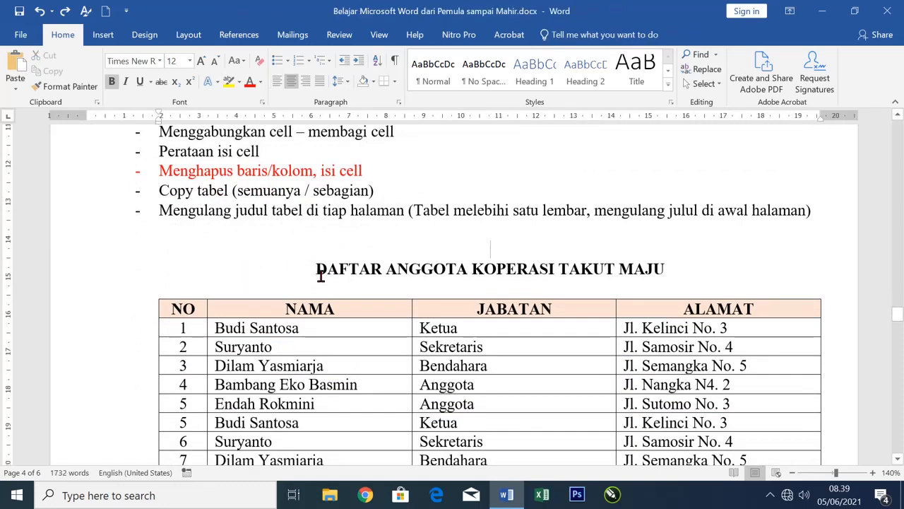
{"action": "key", "text": "ctrl+v"}
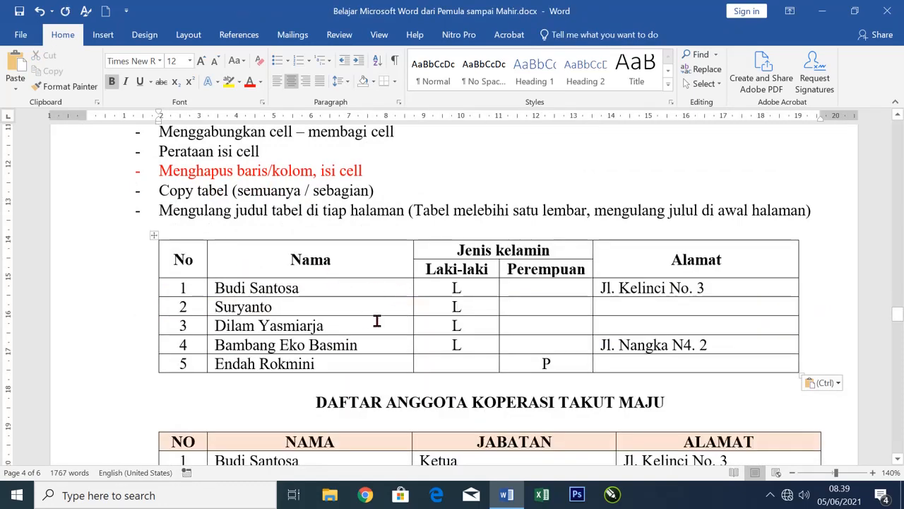
Step: Copy only the five data rows of the original Jenis kelamin table and paste them directly beneath its last row
{"action": "scroll", "coordinate": [245, 307], "scroll_direction": "up", "scroll_amount": 5}
{"action": "scroll", "coordinate": [240, 303], "scroll_direction": "down", "scroll_amount": 1}
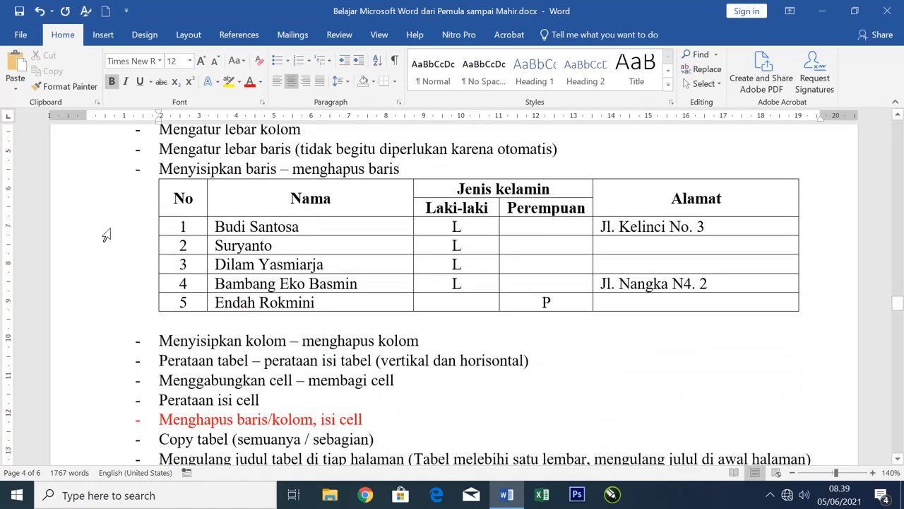
{"action": "left_click_drag", "start_coordinate": [100, 233], "coordinate": [110, 308]}
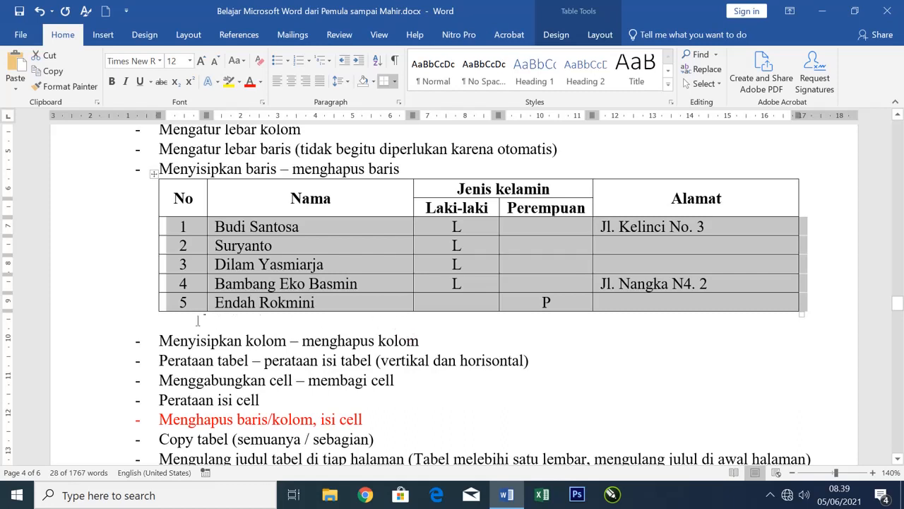
{"action": "left_click", "coordinate": [191, 319]}
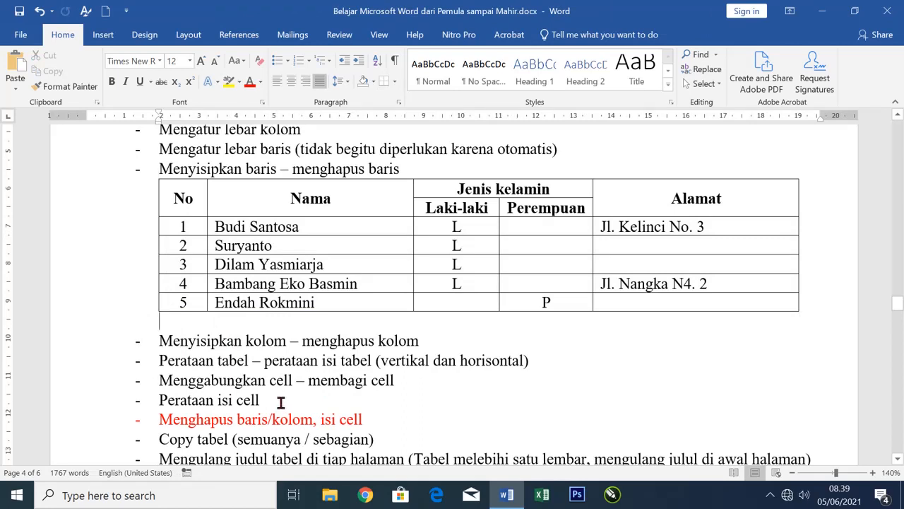
{"action": "key", "text": "ctrl+v"}
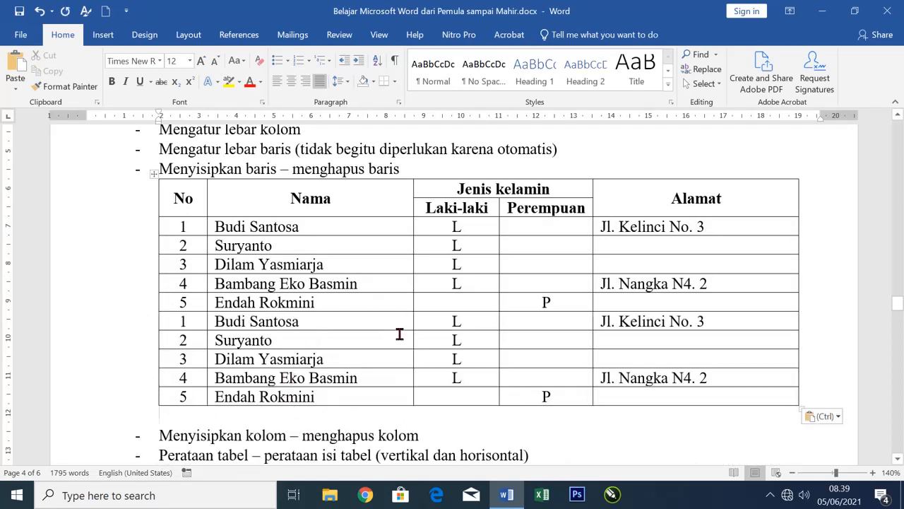
Step: Examine the DAFTAR ANGGOTA KOPERASI TAKUT MAJU table across its pages, comparing the header row with the start of the following page
{"action": "scroll", "coordinate": [399, 334], "scroll_direction": "down", "scroll_amount": 4}
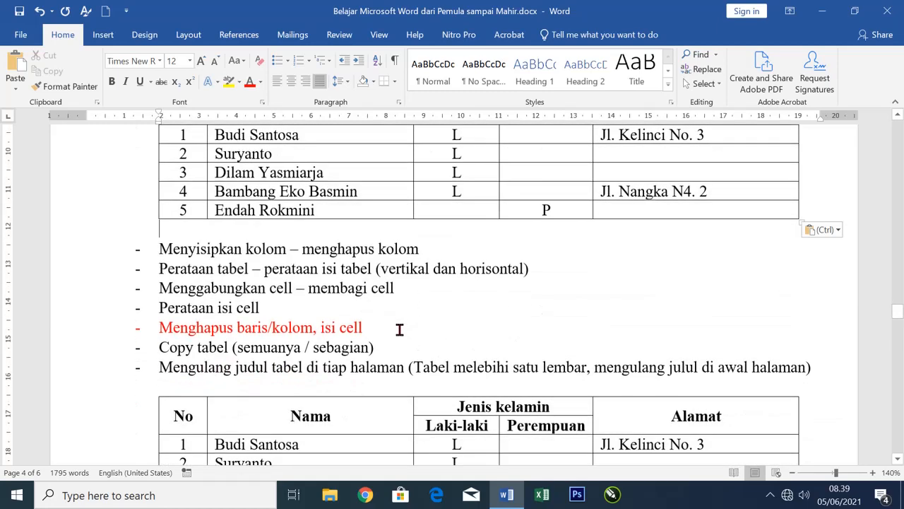
{"action": "left_click", "coordinate": [404, 366]}
{"action": "scroll", "coordinate": [417, 346], "scroll_direction": "down", "scroll_amount": 3}
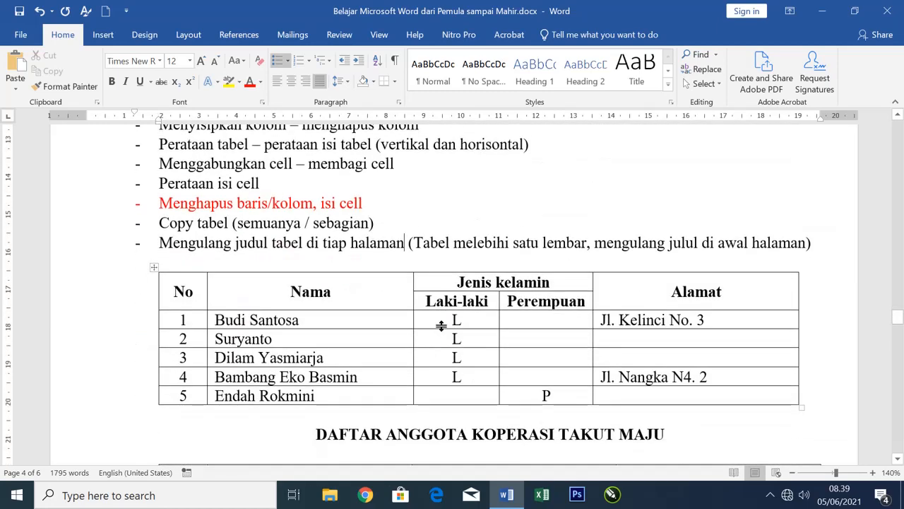
{"action": "scroll", "coordinate": [404, 294], "scroll_direction": "down", "scroll_amount": 5}
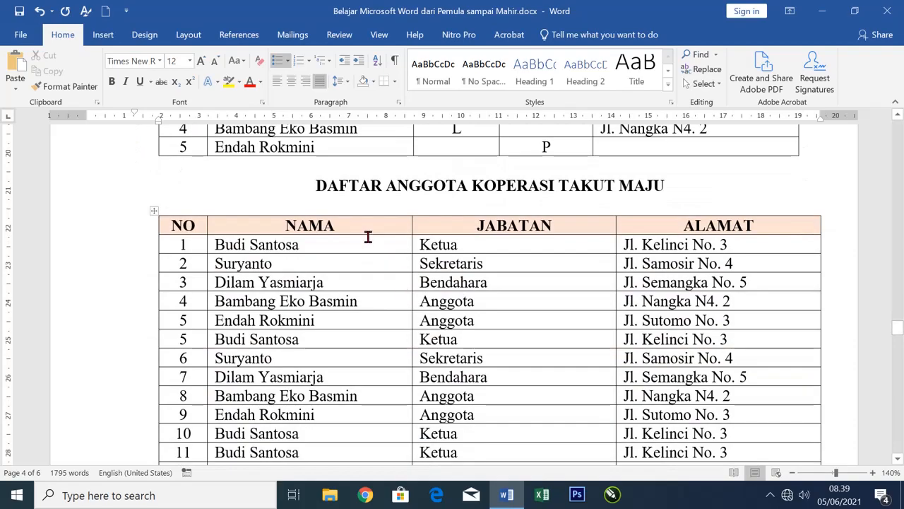
{"action": "scroll", "coordinate": [368, 236], "scroll_direction": "down", "scroll_amount": 6}
{"action": "scroll", "coordinate": [368, 236], "scroll_direction": "down", "scroll_amount": 13}
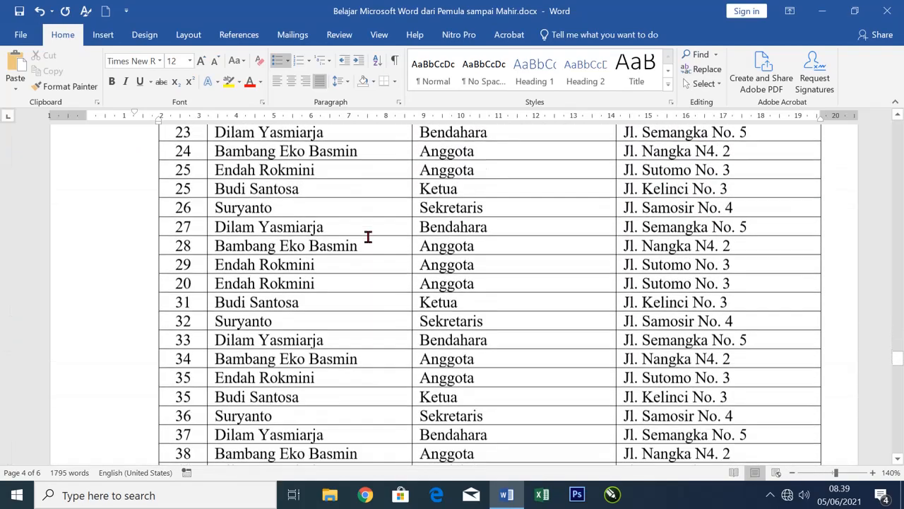
{"action": "scroll", "coordinate": [368, 236], "scroll_direction": "up", "scroll_amount": 14}
{"action": "scroll", "coordinate": [368, 237], "scroll_direction": "up", "scroll_amount": 9}
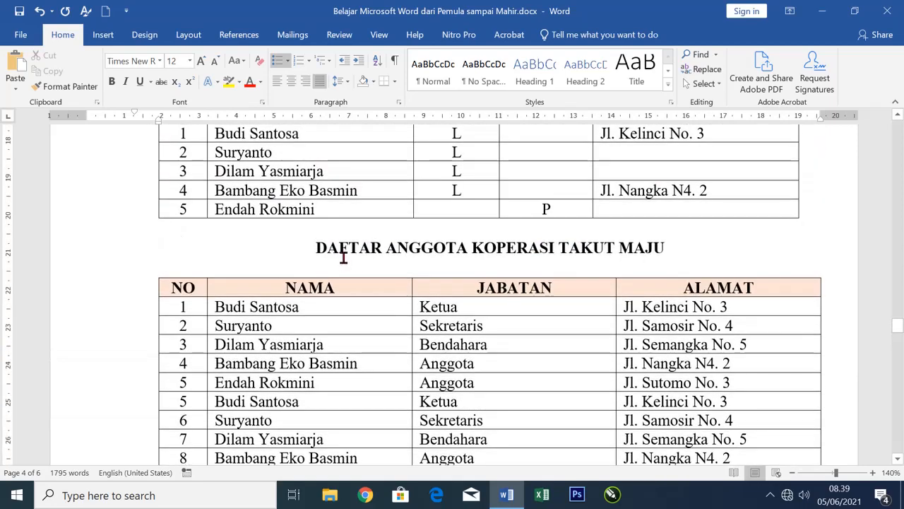
{"action": "scroll", "coordinate": [150, 247], "scroll_direction": "up", "scroll_amount": 1}
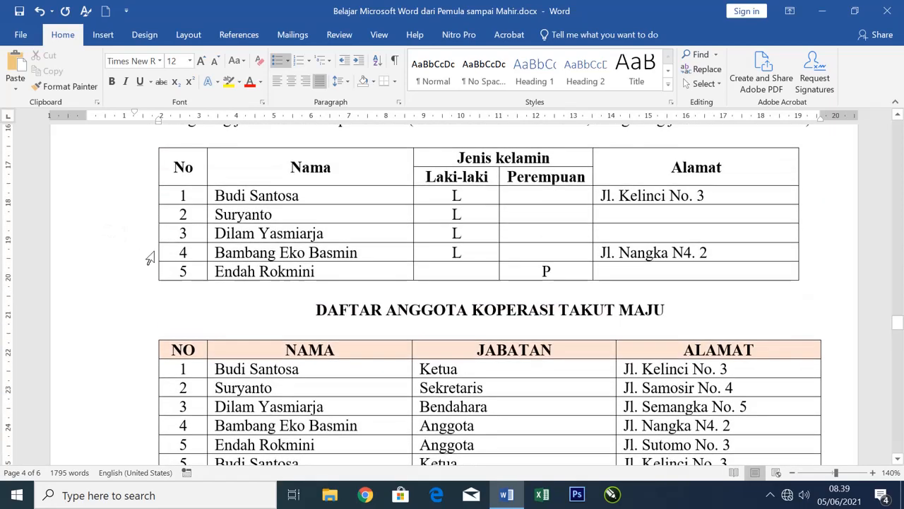
{"action": "scroll", "coordinate": [220, 327], "scroll_direction": "down", "scroll_amount": 10}
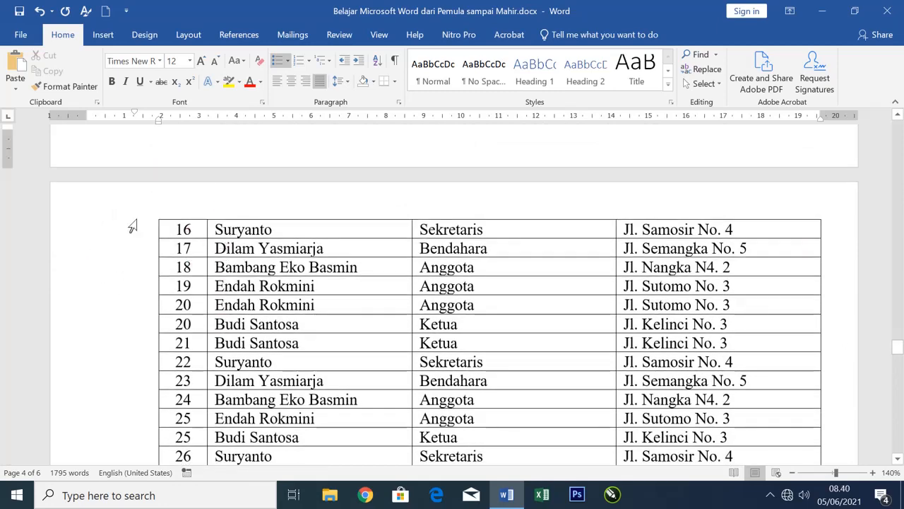
{"action": "scroll", "coordinate": [254, 264], "scroll_direction": "up", "scroll_amount": 10}
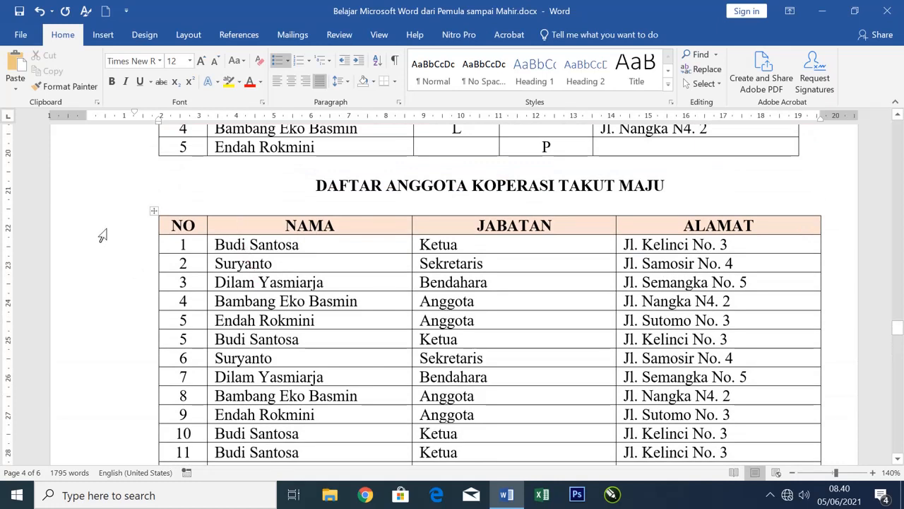
Step: Set the NO, NAMA, JABATAN, ALAMAT row of the DAFTAR ANGGOTA table to repeat as header row at the top of each page
{"action": "left_click", "coordinate": [140, 238]}
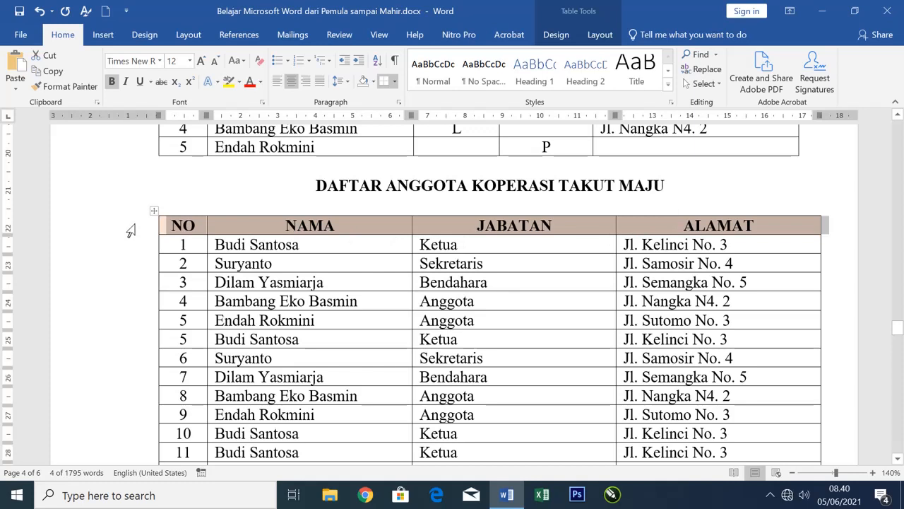
{"action": "mouse_move", "coordinate": [150, 237]}
{"action": "right_click", "coordinate": [130, 233]}
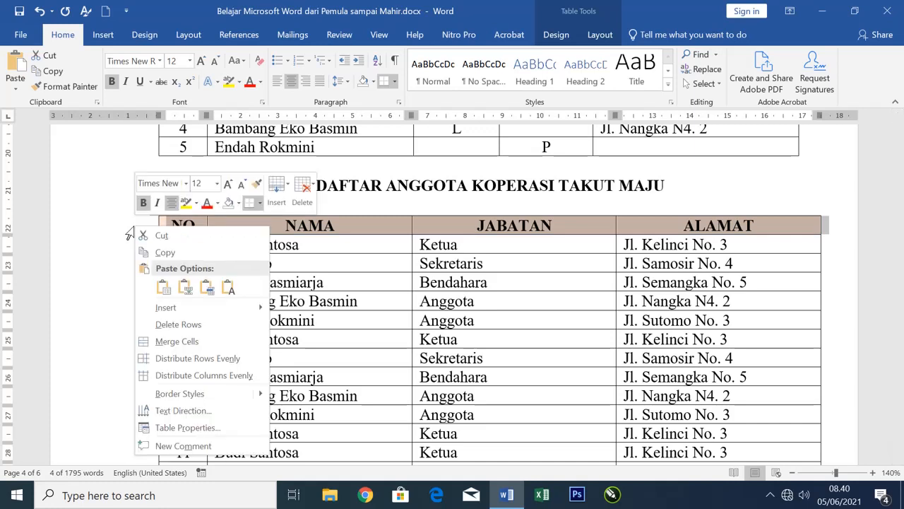
{"action": "left_click", "coordinate": [207, 428]}
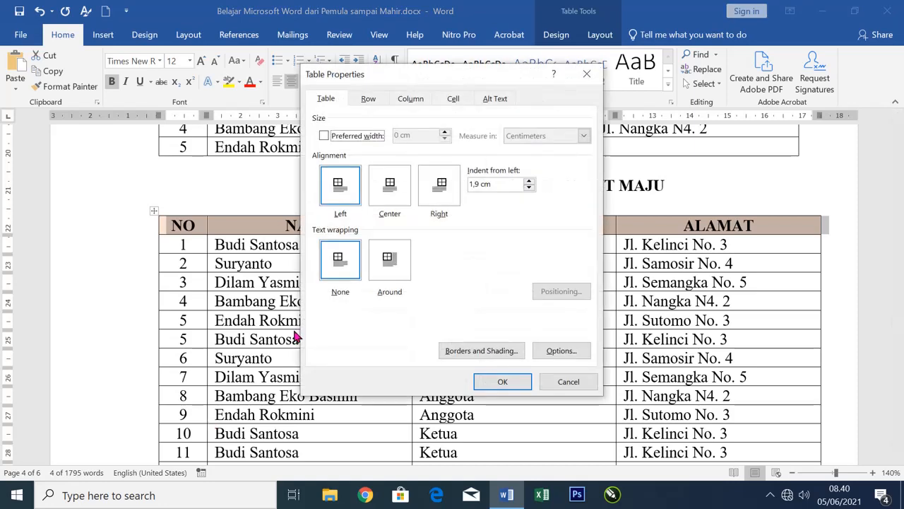
{"action": "left_click", "coordinate": [370, 101]}
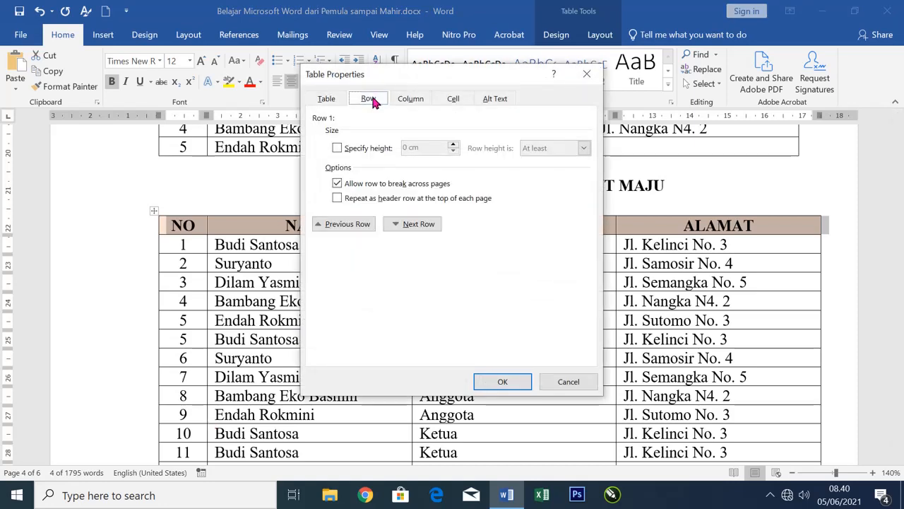
{"action": "left_click", "coordinate": [340, 202]}
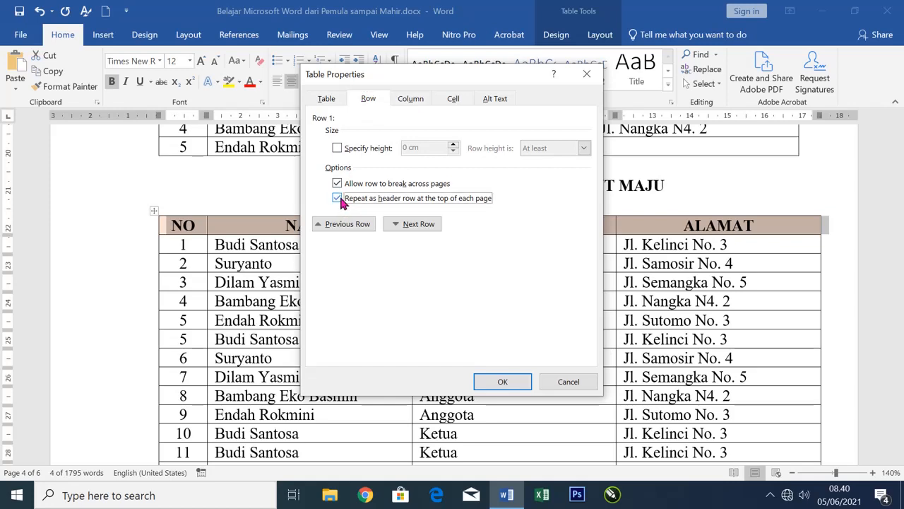
{"action": "left_click", "coordinate": [498, 380]}
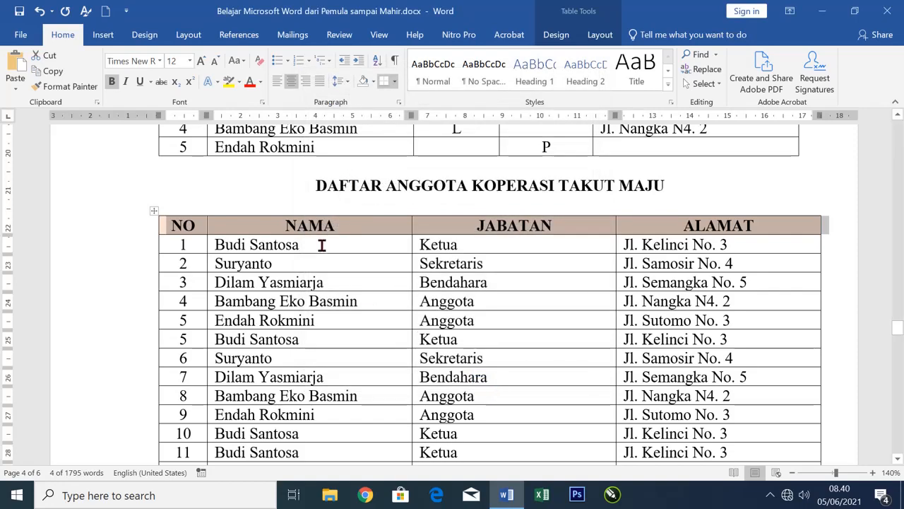
Step: Check the top of the DAFTAR ANGGOTA table's second page, comparing its header with row 16
{"action": "scroll", "coordinate": [321, 244], "scroll_direction": "down", "scroll_amount": 5}
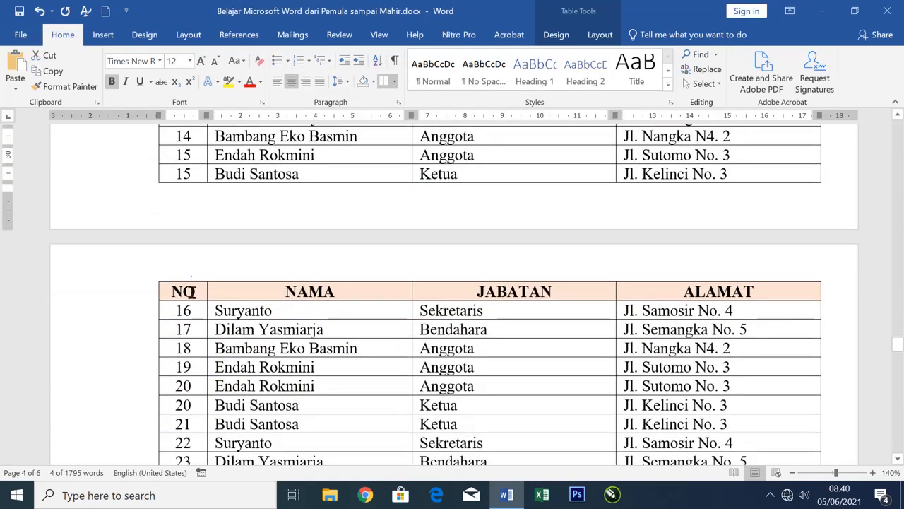
{"action": "left_click", "coordinate": [75, 305]}
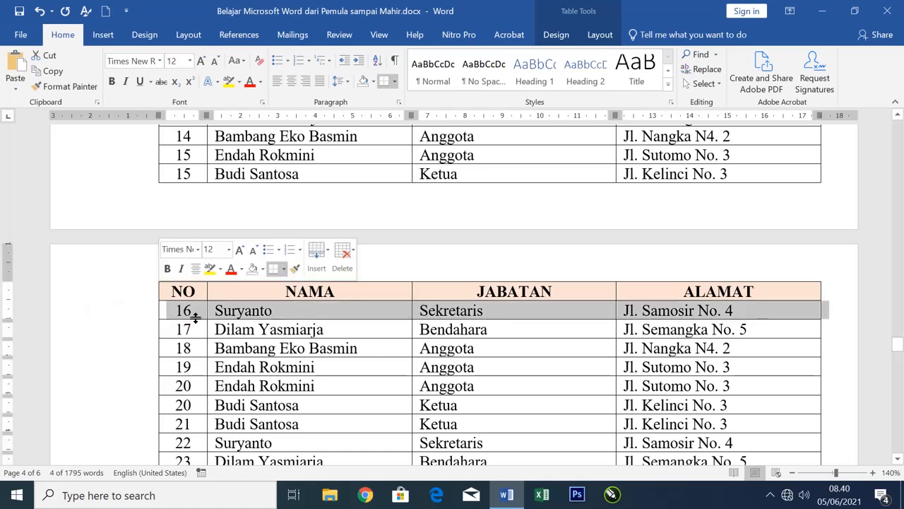
{"action": "left_click", "coordinate": [147, 309]}
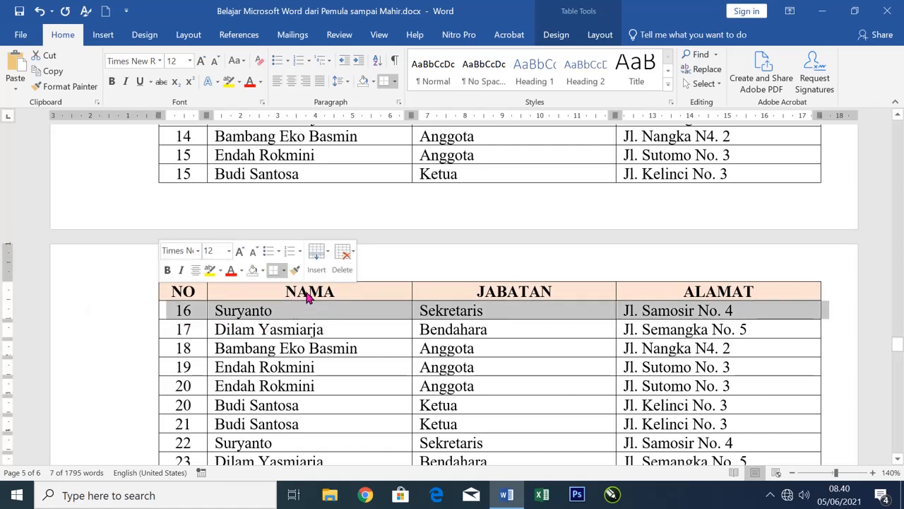
{"action": "scroll", "coordinate": [345, 316], "scroll_direction": "up", "scroll_amount": 10}
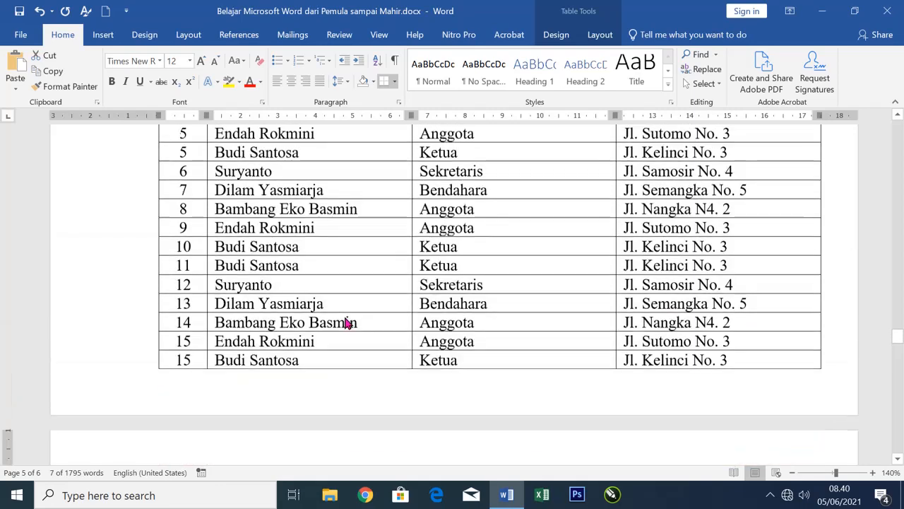
{"action": "scroll", "coordinate": [345, 316], "scroll_direction": "up", "scroll_amount": 10}
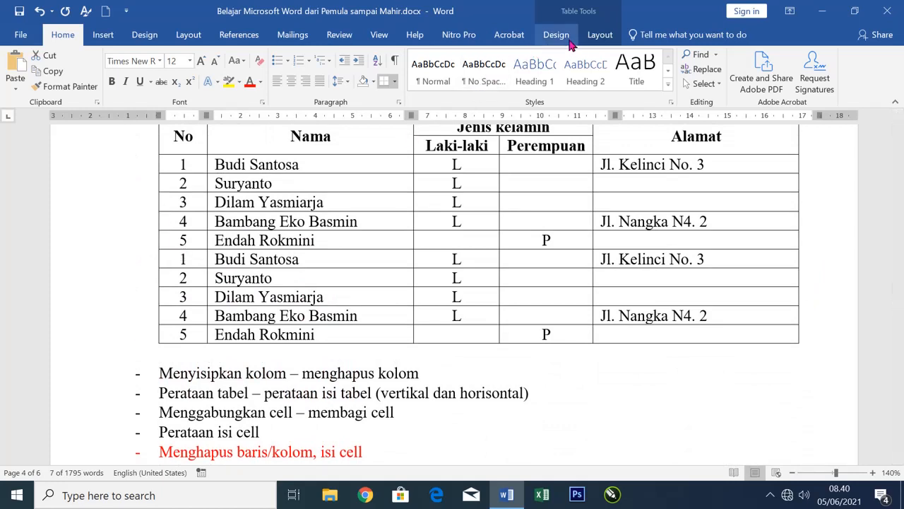
{"action": "left_click", "coordinate": [599, 39]}
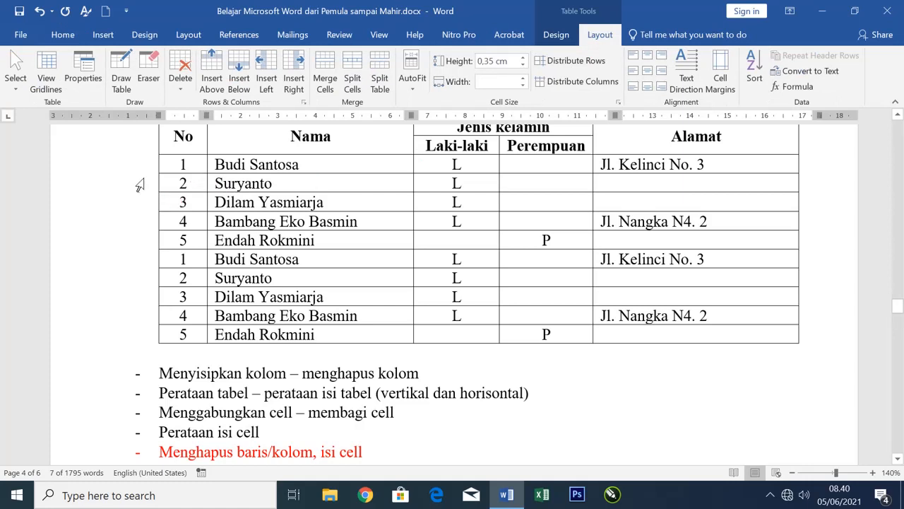
{"action": "left_click", "coordinate": [102, 188]}
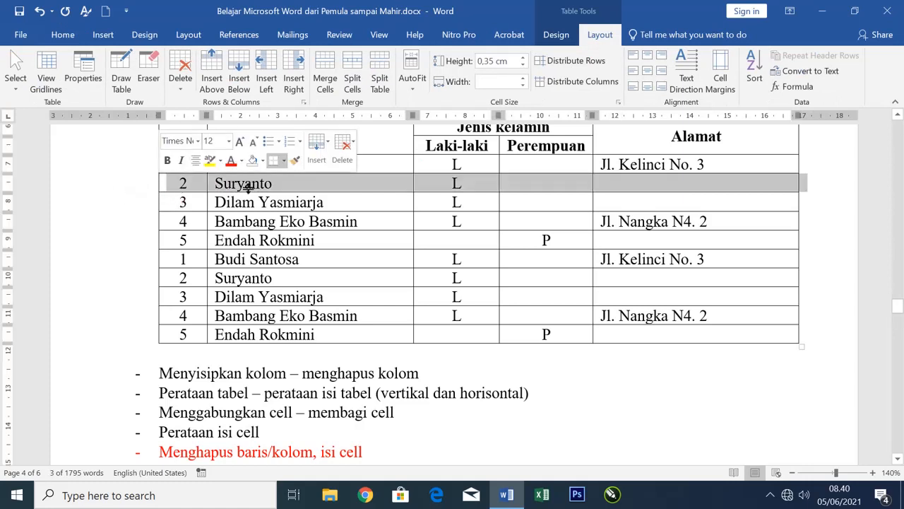
{"action": "right_click", "coordinate": [292, 191]}
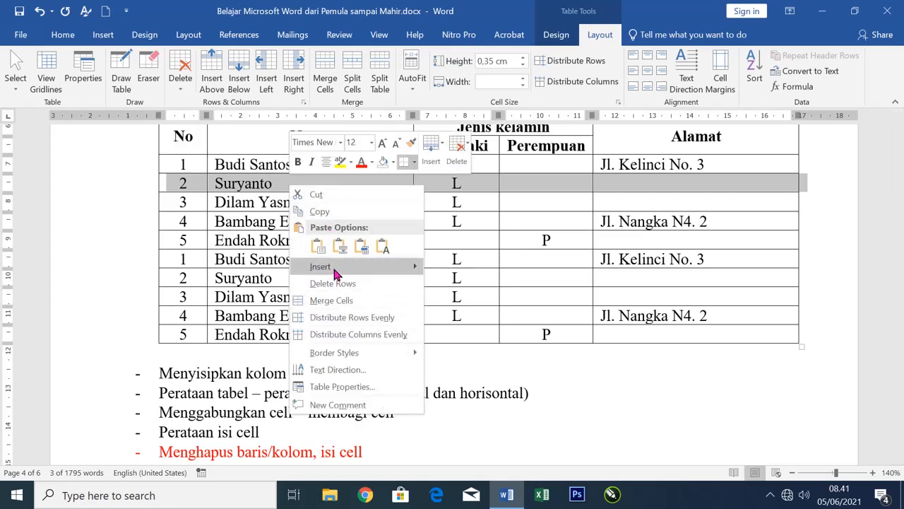
{"action": "mouse_move", "coordinate": [335, 273]}
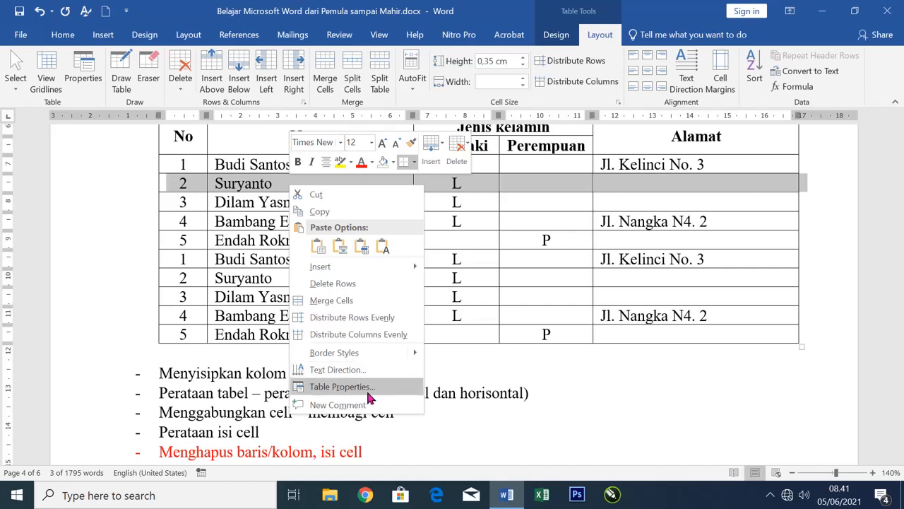
{"action": "left_click", "coordinate": [501, 309]}
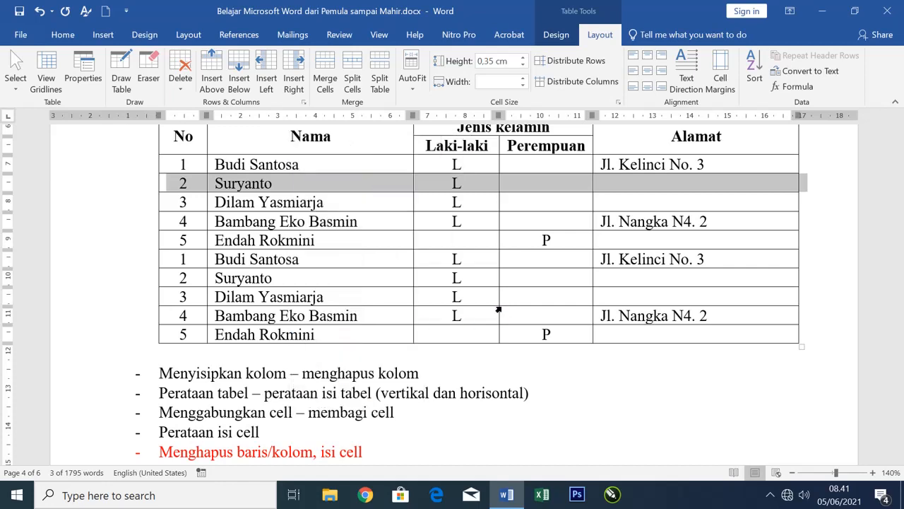
{"action": "left_click", "coordinate": [532, 284]}
Step: Rotate the text of the Laki-laki and Perempuan header cells in the Jenis kelamin table to read vertically from bottom to top
{"action": "scroll", "coordinate": [531, 284], "scroll_direction": "up", "scroll_amount": 1}
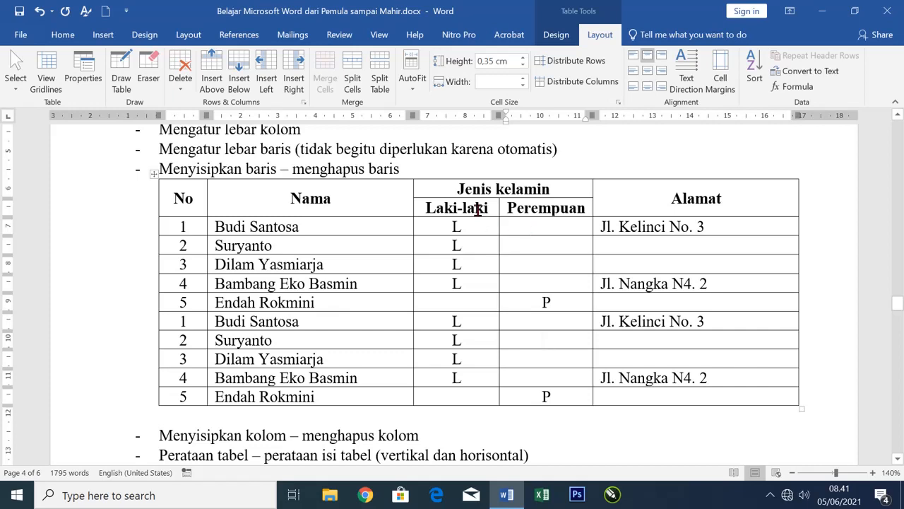
{"action": "left_click_drag", "start_coordinate": [478, 209], "coordinate": [508, 206]}
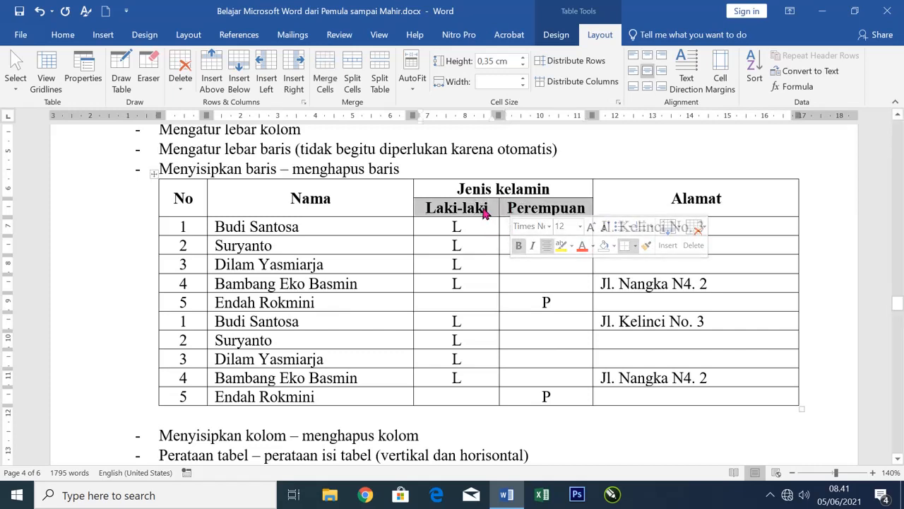
{"action": "right_click", "coordinate": [485, 213]}
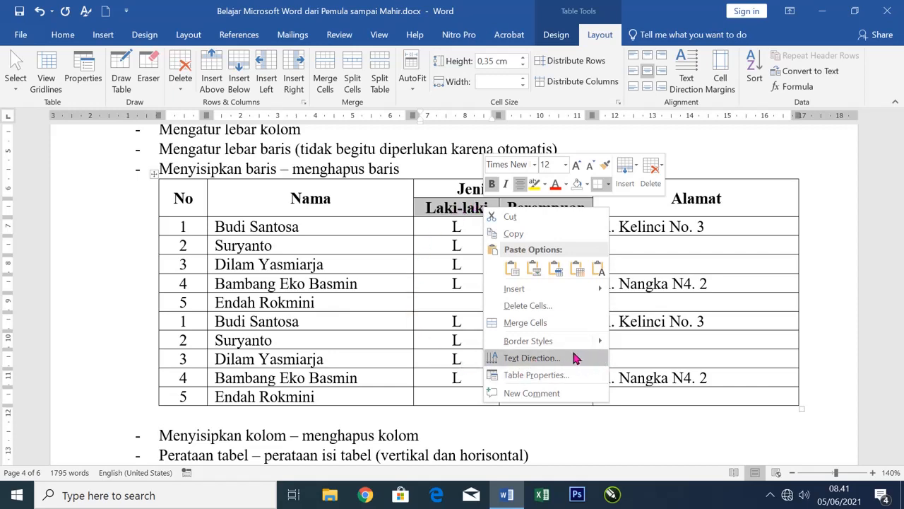
{"action": "left_click", "coordinate": [519, 358]}
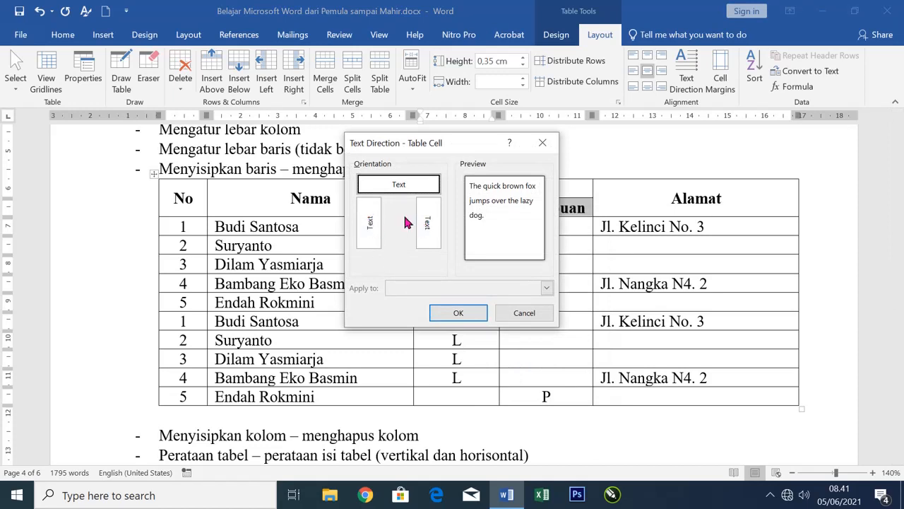
{"action": "left_click", "coordinate": [369, 223]}
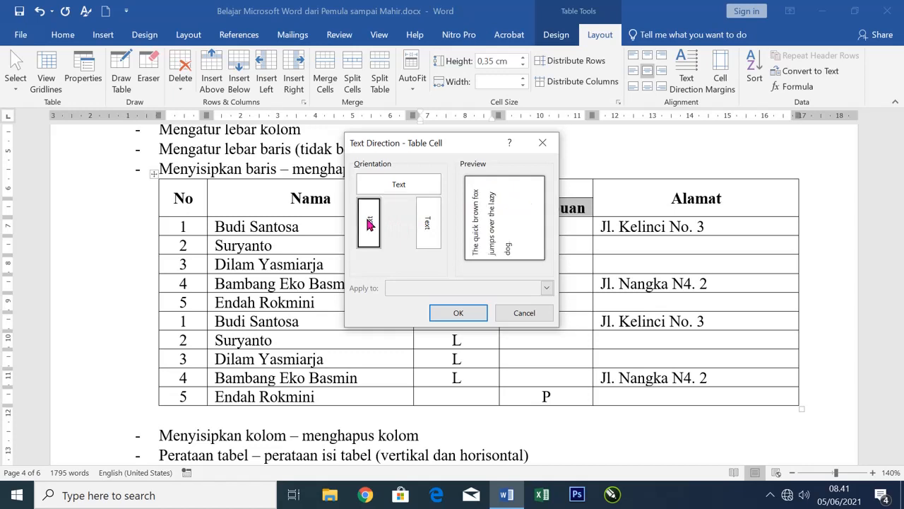
{"action": "left_click", "coordinate": [454, 315]}
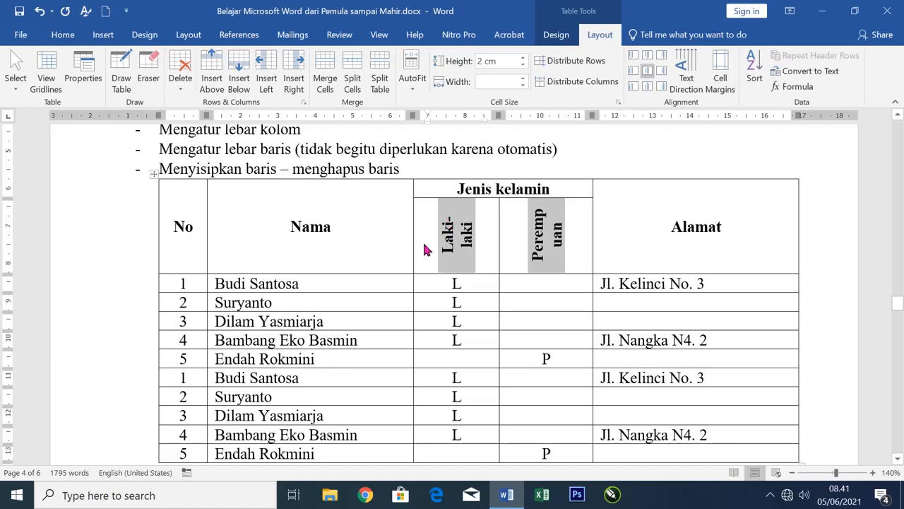
Step: Cycle the text direction of the Laki-laki and Perempuan header cells through the horizontal and both vertical orientations
{"action": "left_click", "coordinate": [694, 79]}
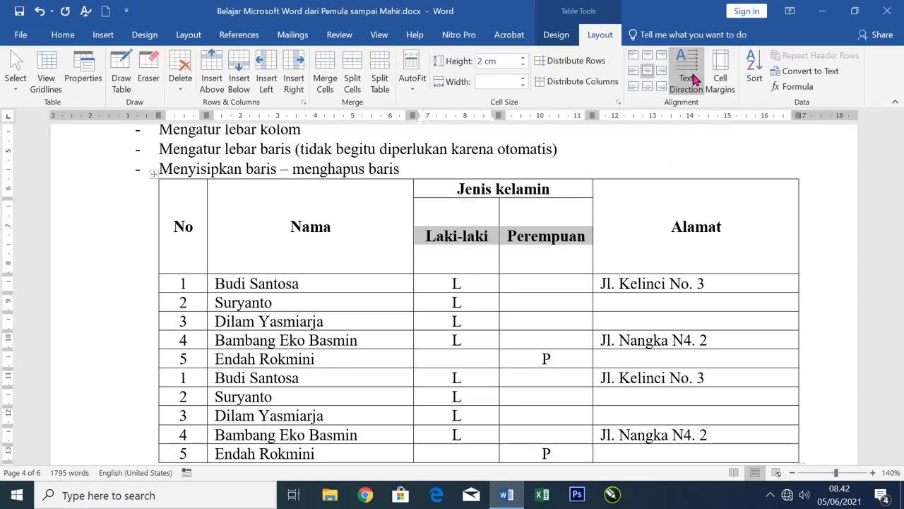
{"action": "left_click", "coordinate": [692, 79]}
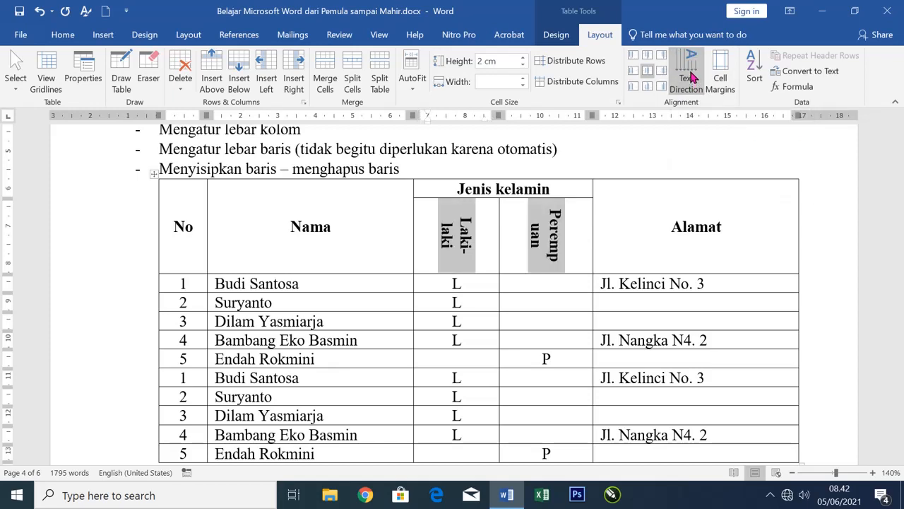
{"action": "left_click", "coordinate": [694, 77]}
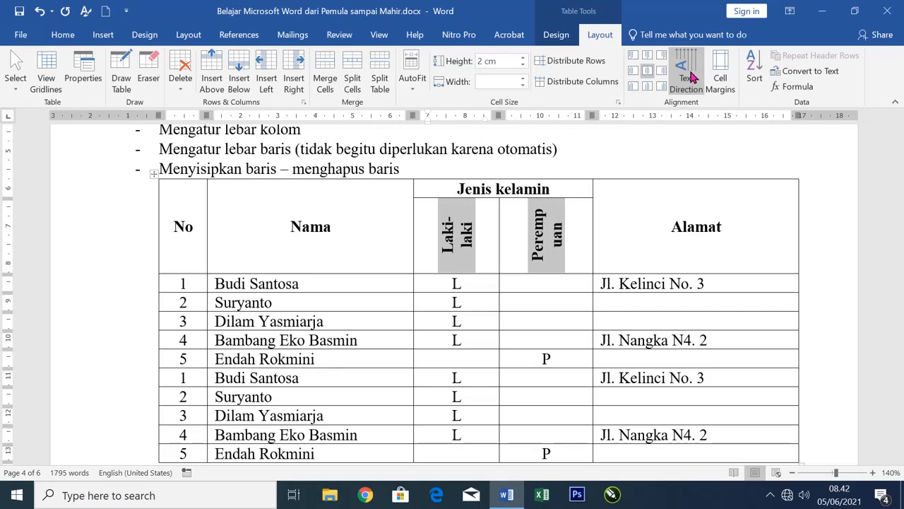
{"action": "left_click", "coordinate": [694, 78]}
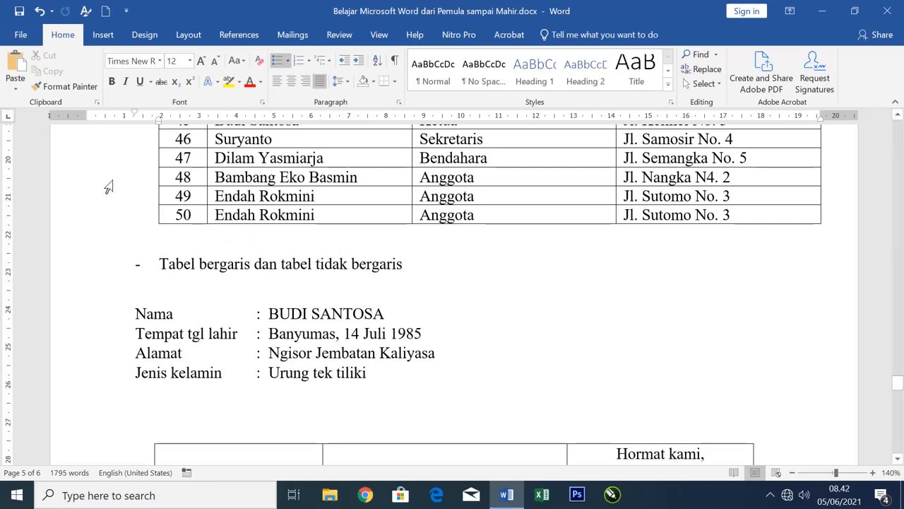
Step: Remove all borders from rows 46 to 50 at the end of the DAFTAR ANGGOTA table
{"action": "left_click", "coordinate": [112, 141]}
{"action": "scroll", "coordinate": [116, 211], "scroll_direction": "up", "scroll_amount": 1}
{"action": "left_click_drag", "start_coordinate": [107, 209], "coordinate": [111, 278]}
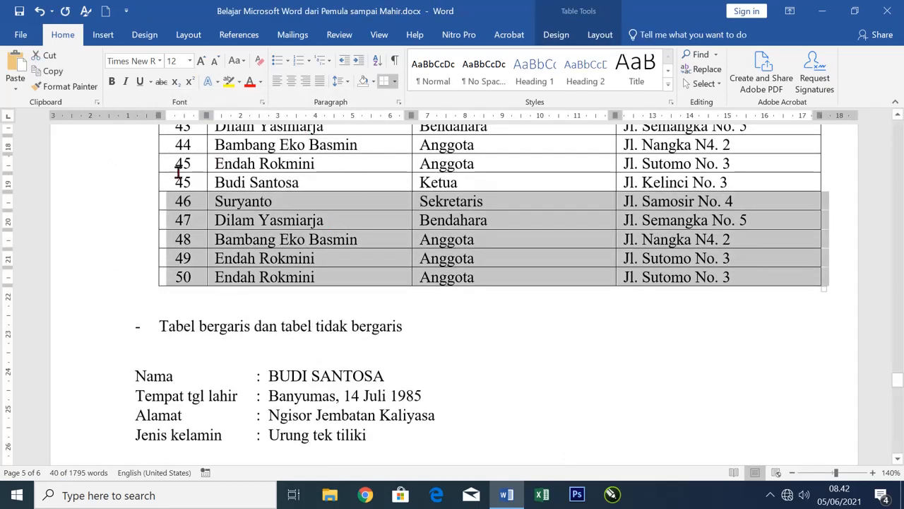
{"action": "left_click", "coordinate": [395, 82]}
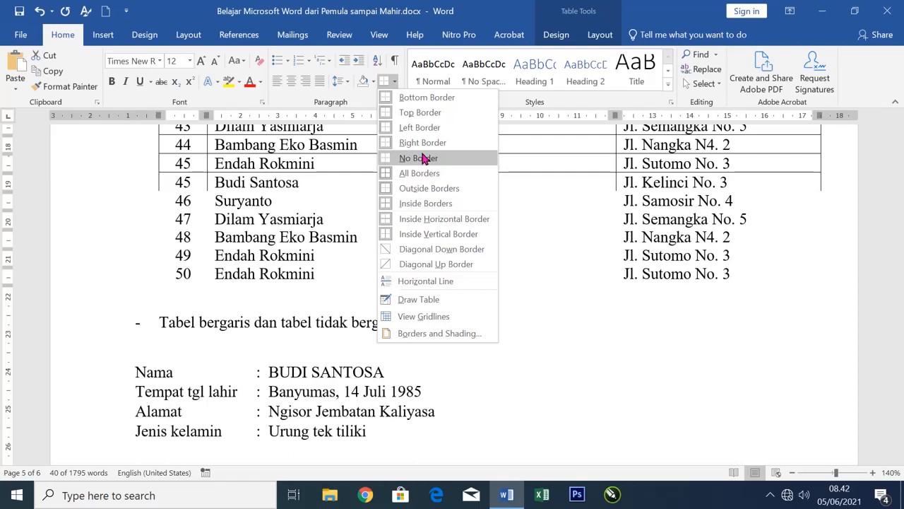
{"action": "left_click", "coordinate": [422, 158]}
{"action": "left_click", "coordinate": [297, 335]}
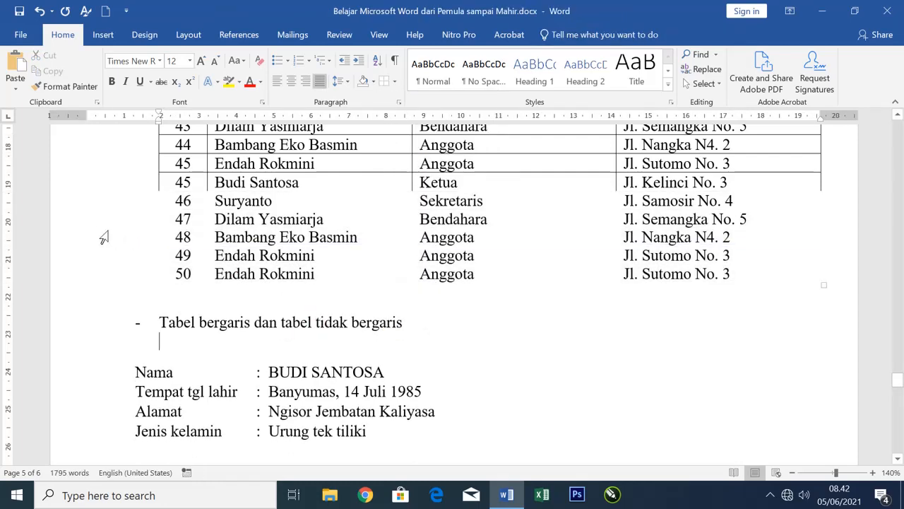
Step: Compare the borderless rows 47 to 49 of the DAFTAR ANGGOTA table with the bordered row 45 above them
{"action": "left_click_drag", "start_coordinate": [94, 227], "coordinate": [100, 256]}
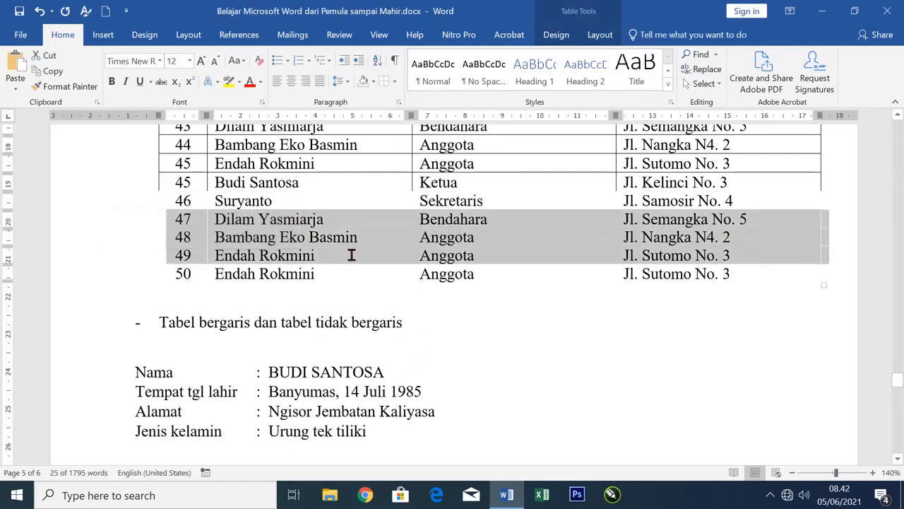
{"action": "left_click", "coordinate": [107, 167]}
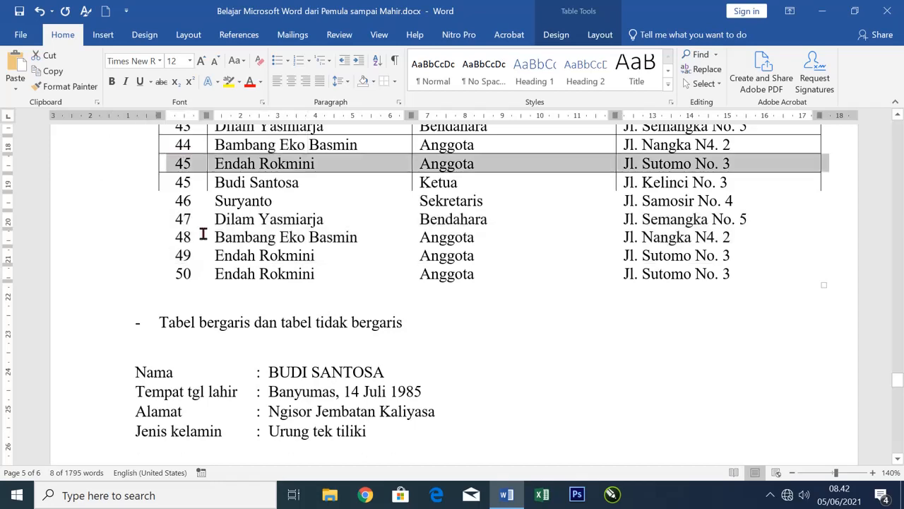
{"action": "left_click", "coordinate": [312, 275]}
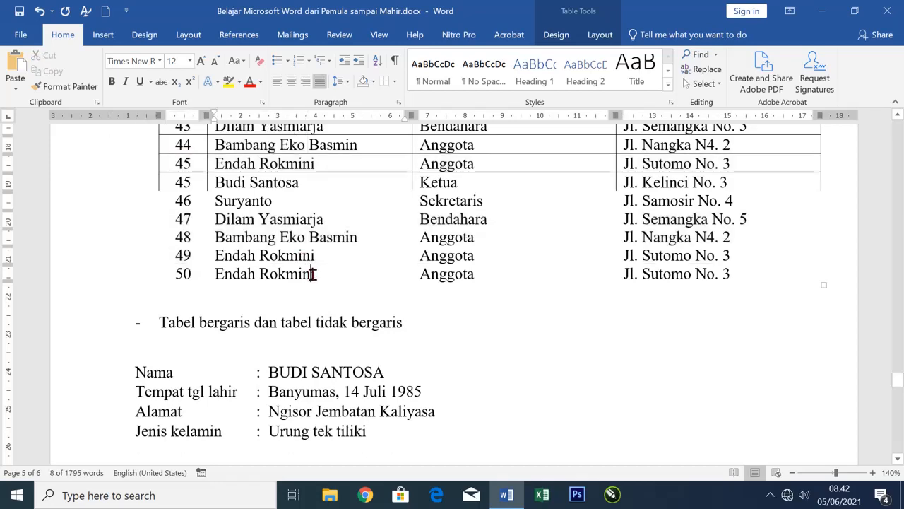
Step: Insert an empty line above the personal data list that starts with Nama, below the Tabel bergaris dan tabel tidak bergaris item
{"action": "scroll", "coordinate": [312, 274], "scroll_direction": "down", "scroll_amount": 3}
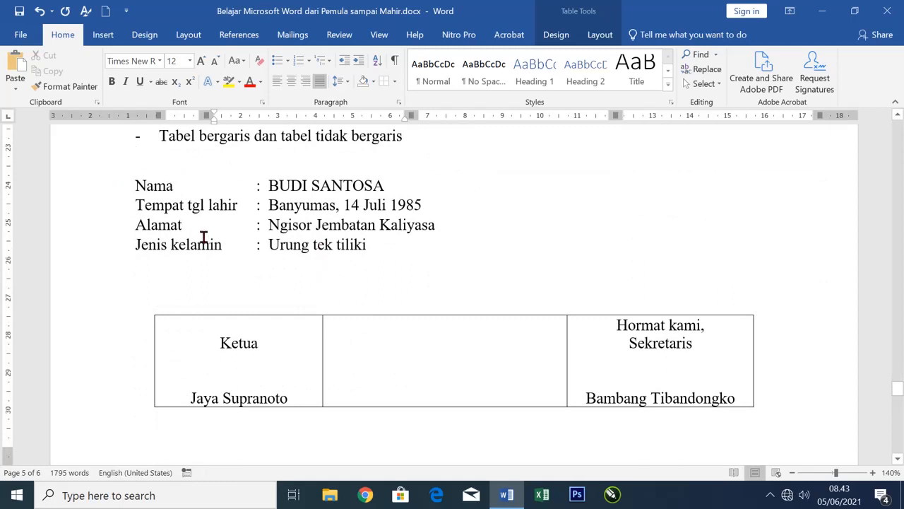
{"action": "left_click_drag", "start_coordinate": [65, 193], "coordinate": [70, 234]}
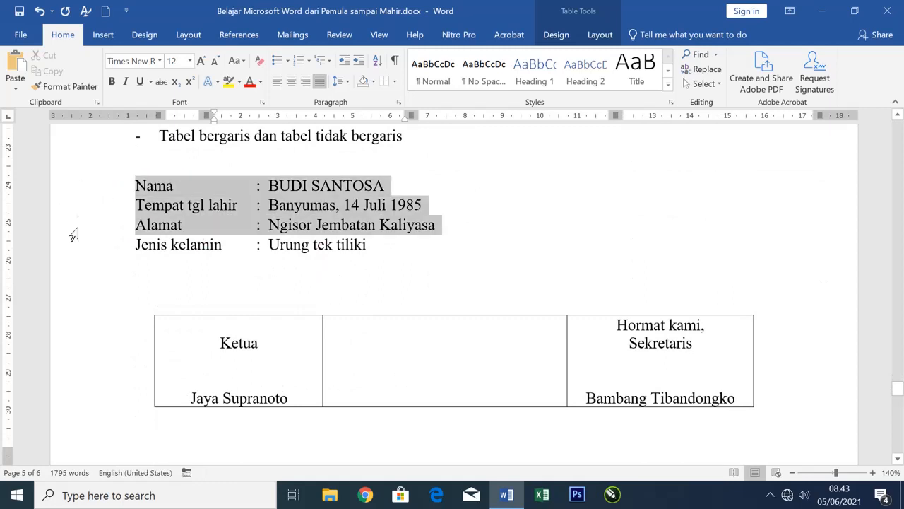
{"action": "left_click", "coordinate": [87, 242]}
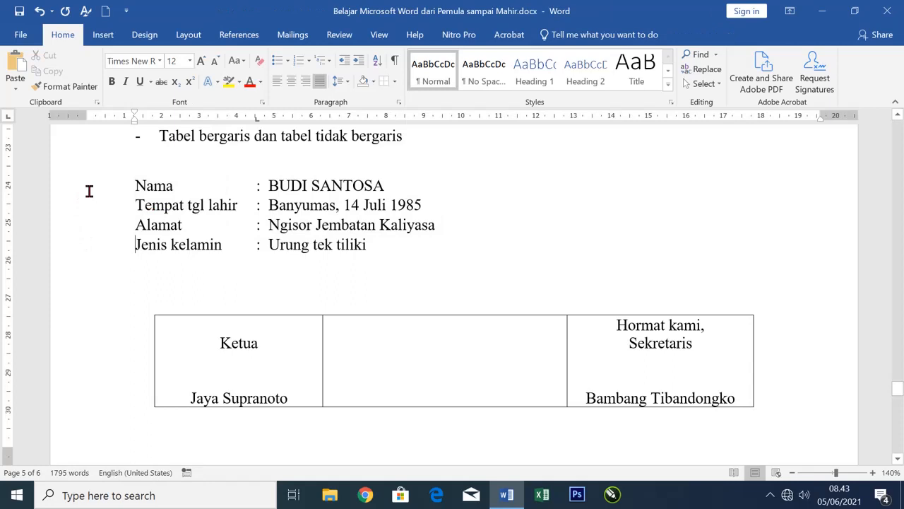
{"action": "left_click", "coordinate": [169, 163]}
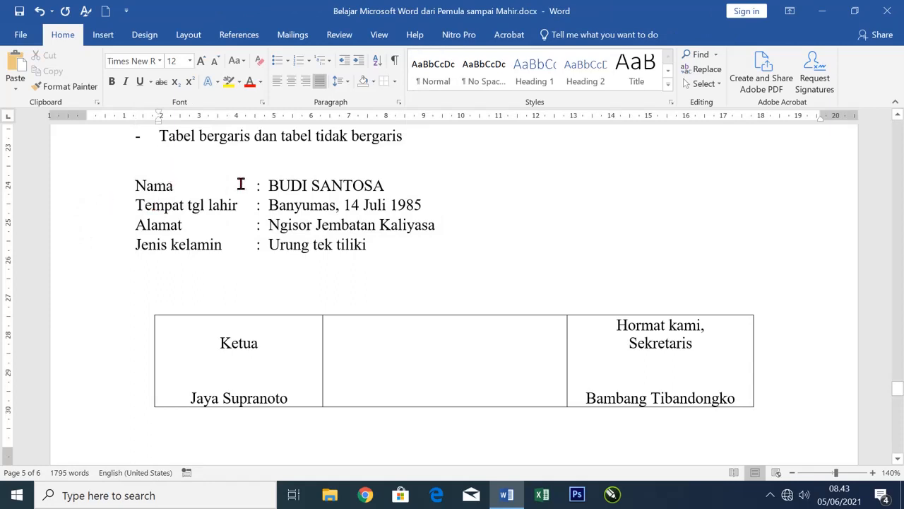
{"action": "scroll", "coordinate": [240, 184], "scroll_direction": "up", "scroll_amount": 1}
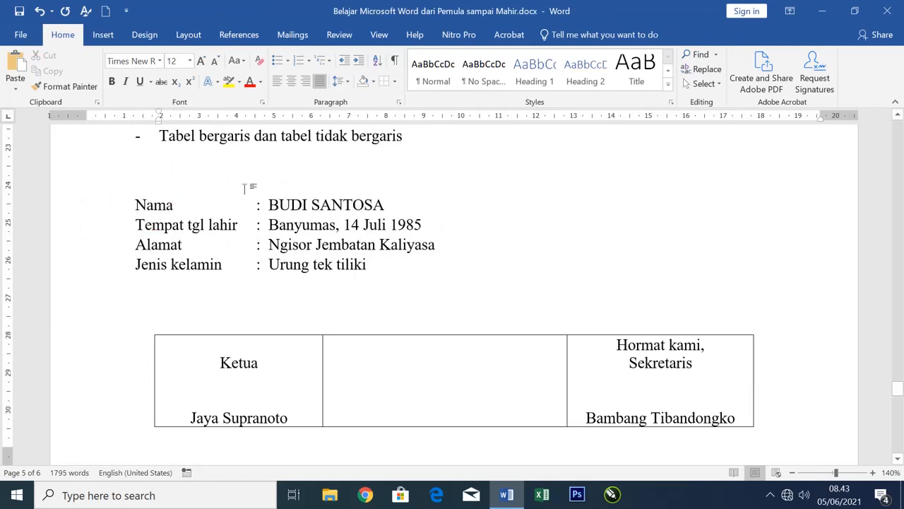
Step: Try an extra empty line above the Ketua and Sekretaris signature table, check how the table splits across pages, and delete that line
{"action": "scroll", "coordinate": [250, 185], "scroll_direction": "down", "scroll_amount": 3}
{"action": "left_click", "coordinate": [113, 212]}
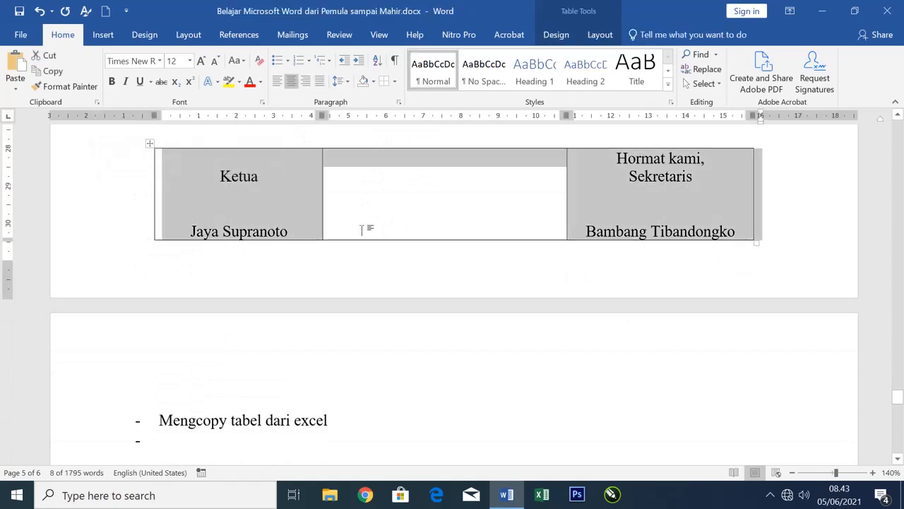
{"action": "scroll", "coordinate": [339, 225], "scroll_direction": "up", "scroll_amount": 2}
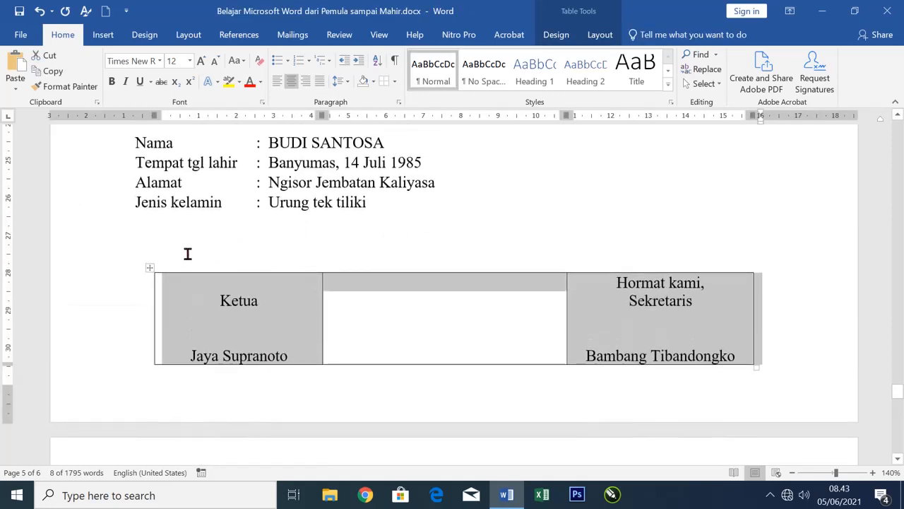
{"action": "left_click", "coordinate": [213, 242]}
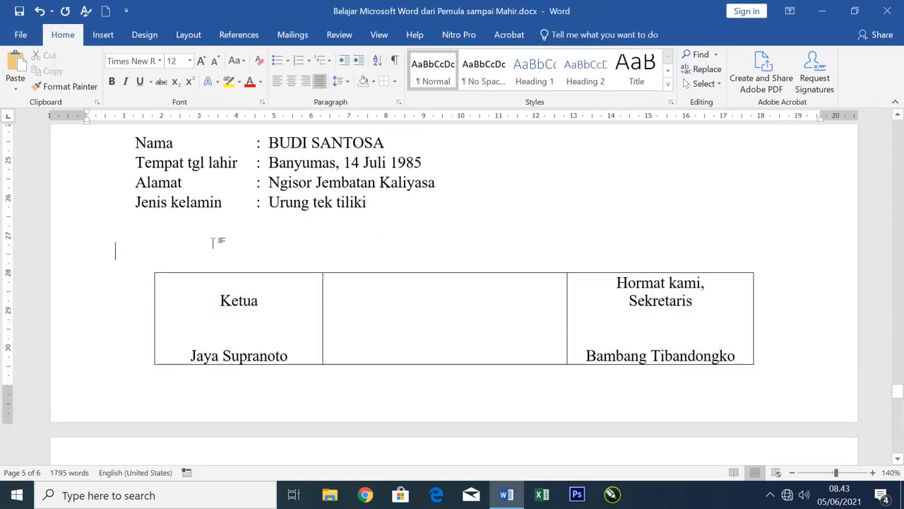
{"action": "key", "text": "Return"}
{"action": "left_click", "coordinate": [149, 243]}
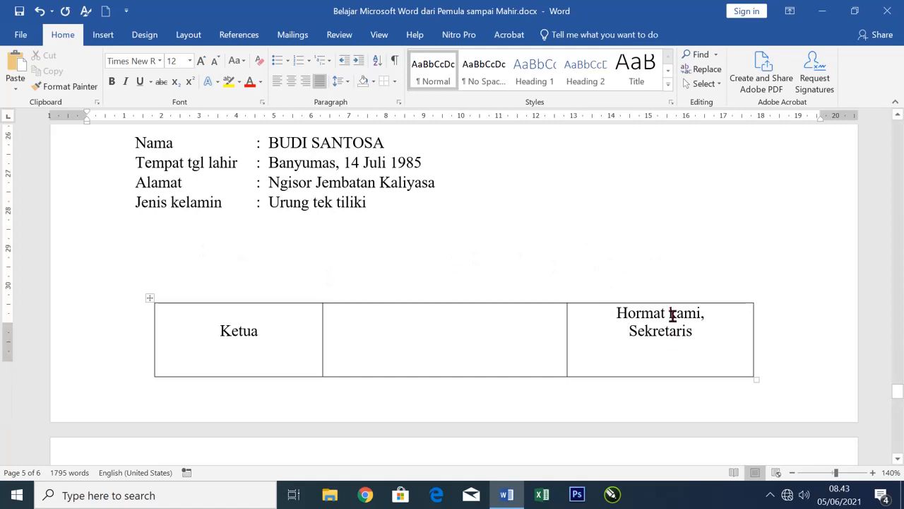
{"action": "scroll", "coordinate": [640, 304], "scroll_direction": "down", "scroll_amount": 1}
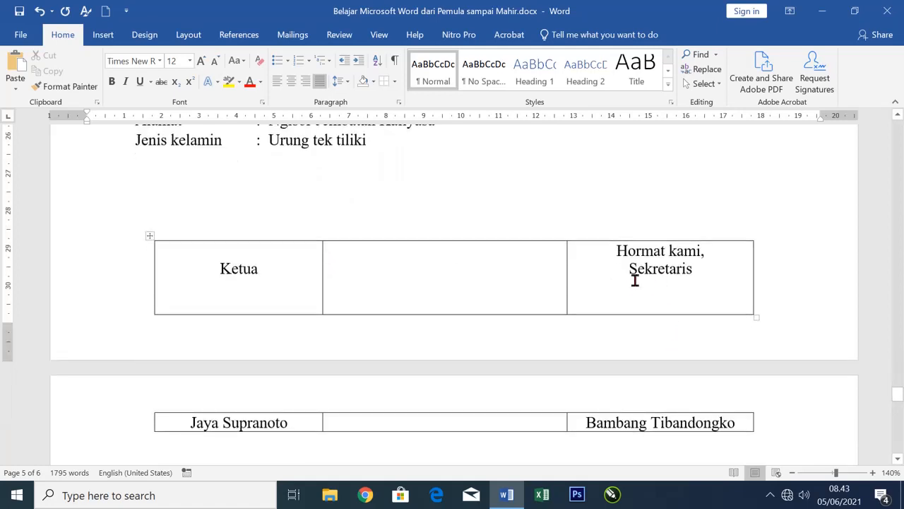
{"action": "left_click", "coordinate": [72, 204]}
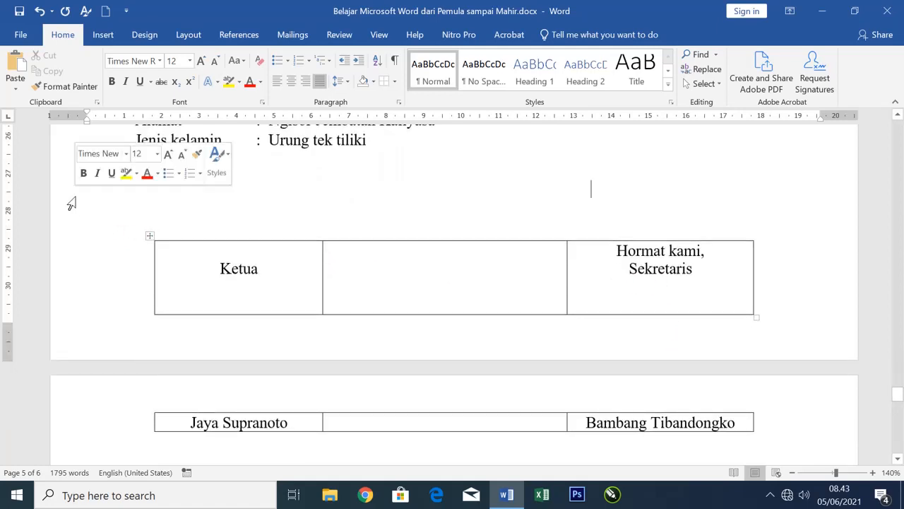
{"action": "key", "text": "Delete"}
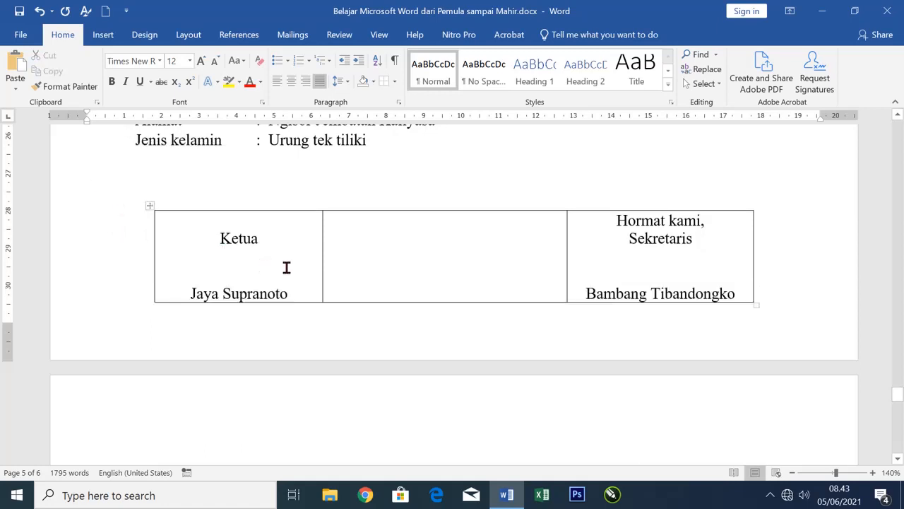
Step: Delete the extra empty line above the bordered Ketua and Sekretaris signature table and check the table's row
{"action": "key", "text": "Delete"}
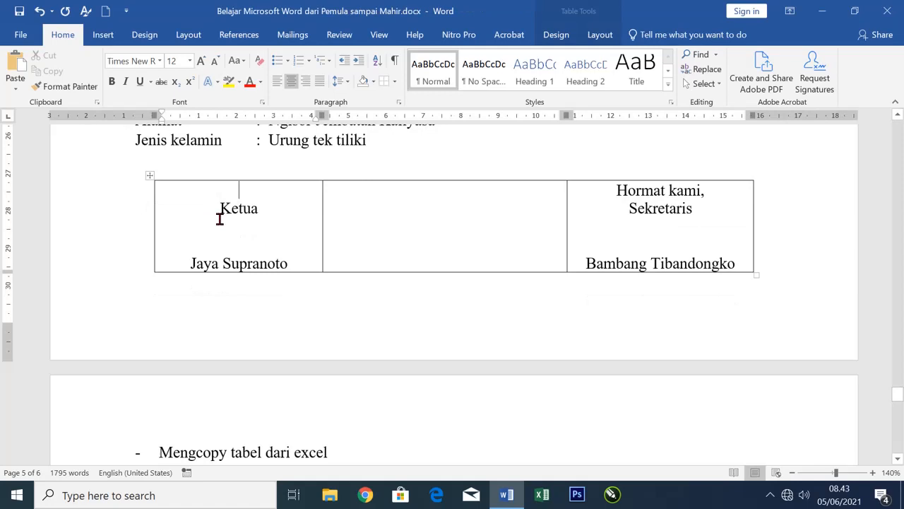
{"action": "left_click", "coordinate": [117, 207]}
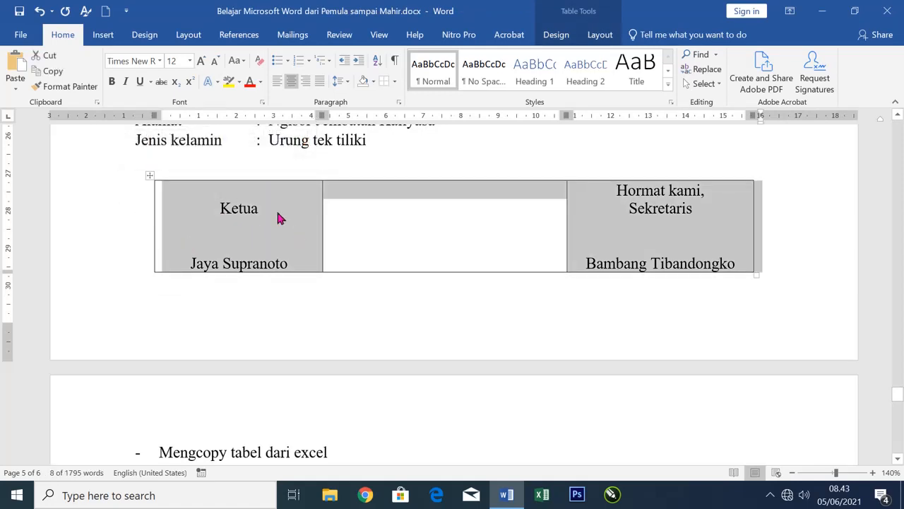
{"action": "left_click", "coordinate": [262, 234]}
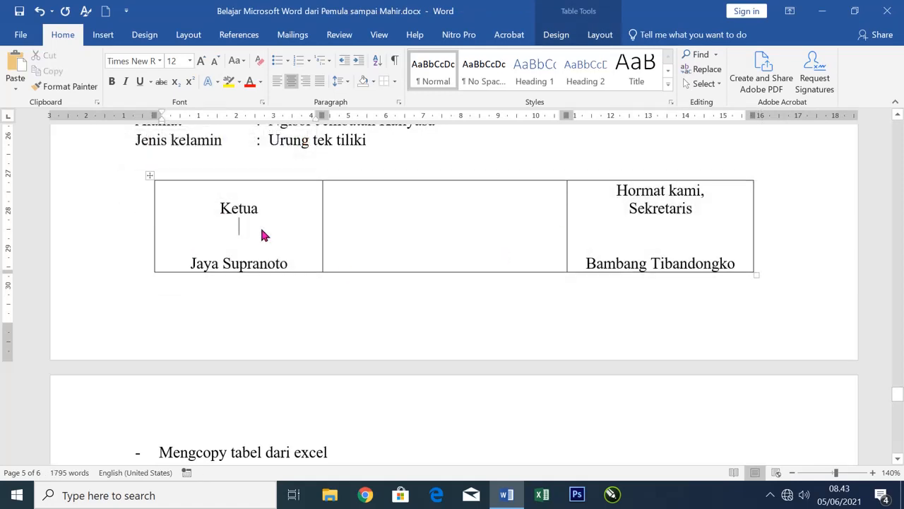
{"action": "scroll", "coordinate": [233, 212], "scroll_direction": "up", "scroll_amount": 1}
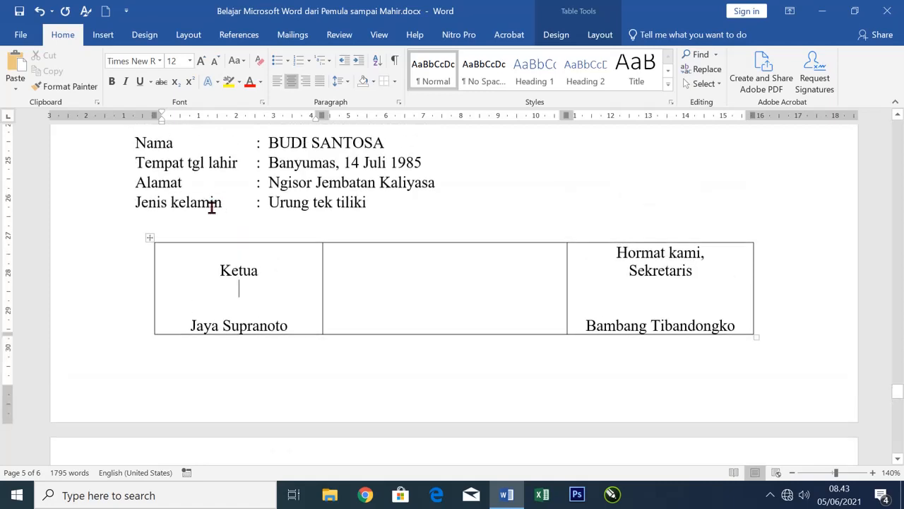
Step: Add an empty line below the Jenis kelamin line and insert a one-row, two-column table there
{"action": "left_click", "coordinate": [201, 222]}
{"action": "key", "text": "Return"}
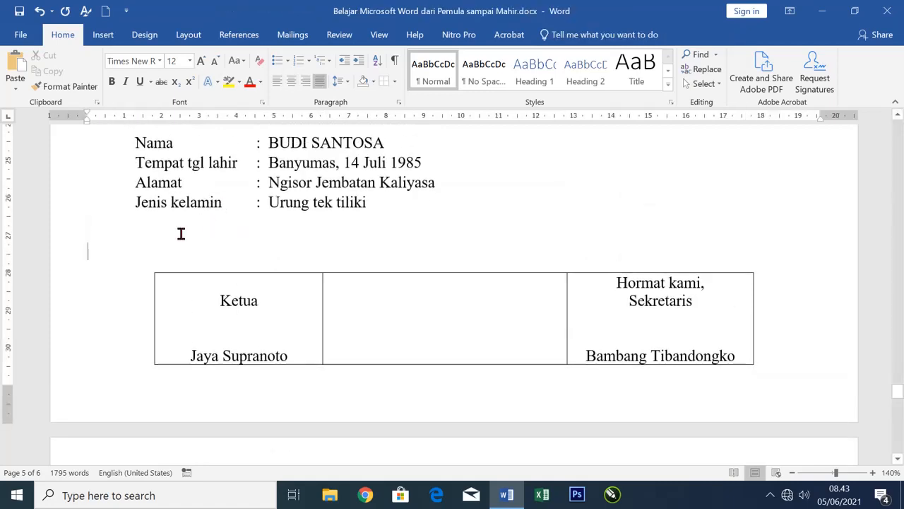
{"action": "left_click", "coordinate": [101, 35]}
{"action": "left_click", "coordinate": [85, 71]}
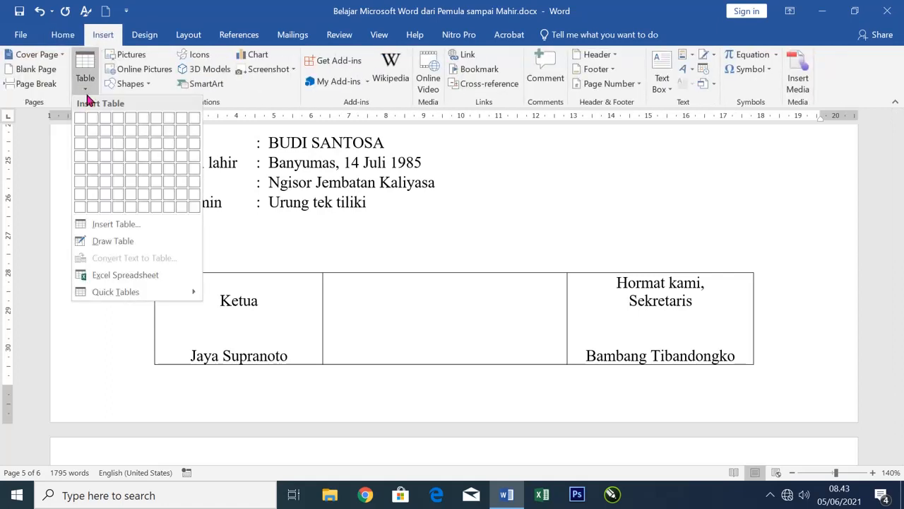
{"action": "left_click", "coordinate": [91, 119]}
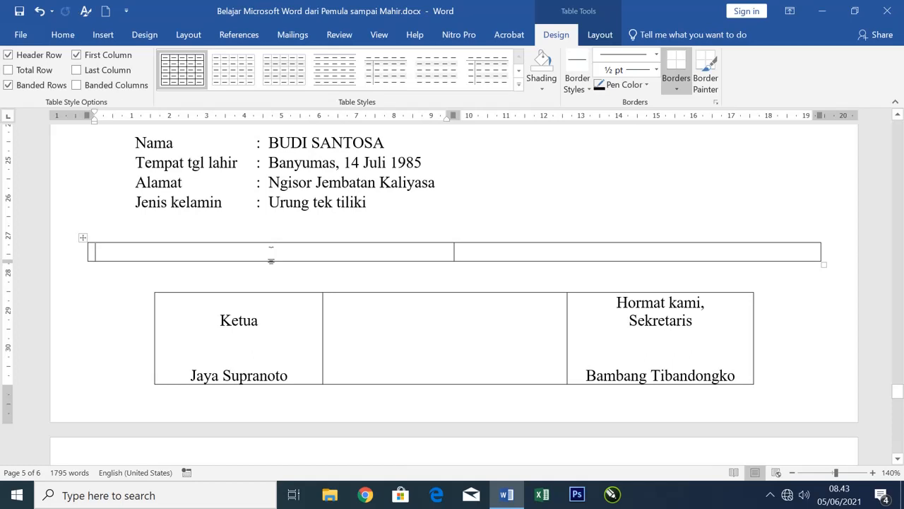
Step: Center the new table's first cell and enter Ketua with the chairman's name three lines below it
{"action": "left_click", "coordinate": [63, 34]}
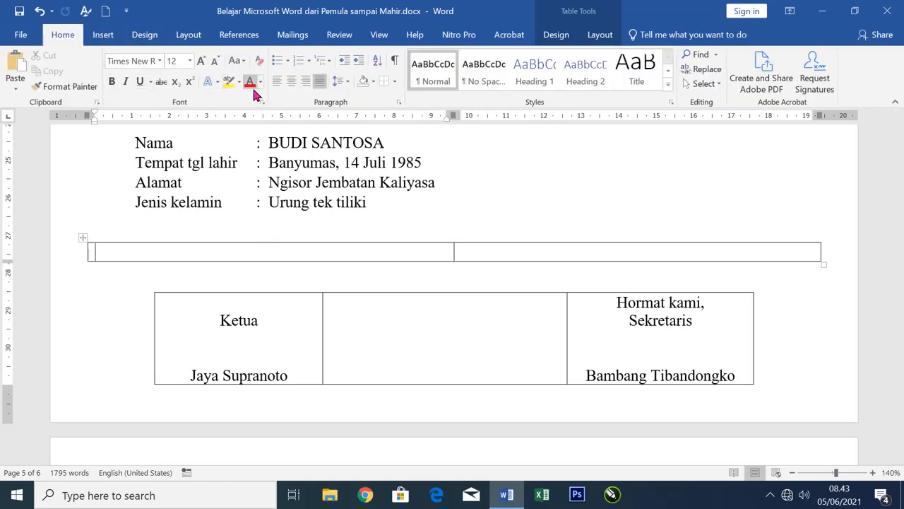
{"action": "key", "text": "ctrl+z"}
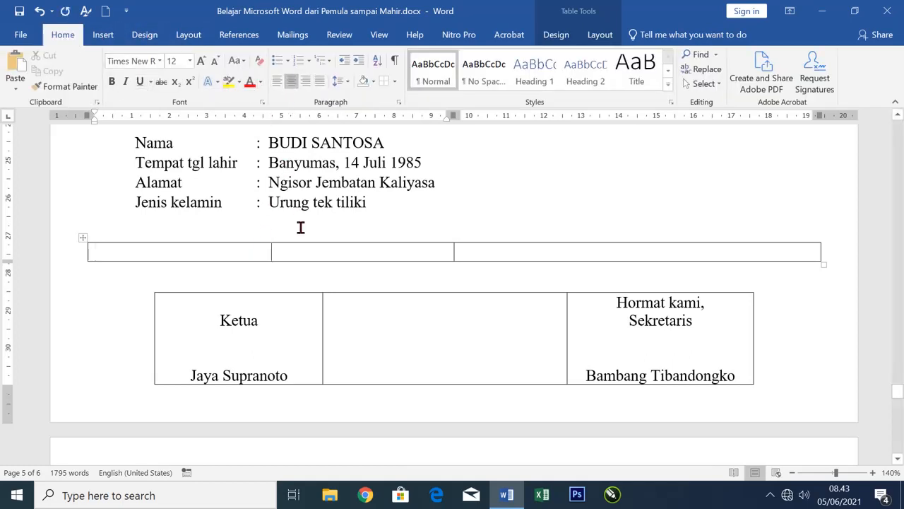
{"action": "type", "text": "Ketua"}
{"action": "key", "text": "Return"}
{"action": "key", "text": "Return"}
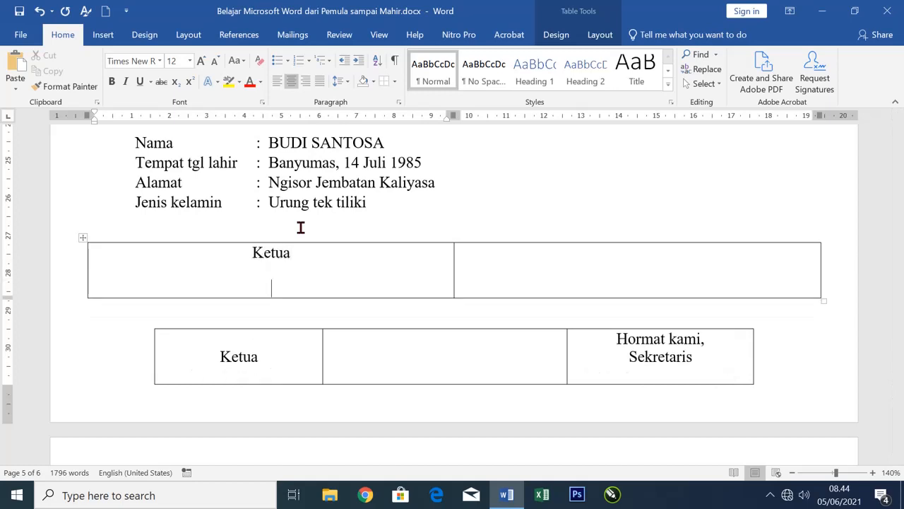
{"action": "key", "text": "Return"}
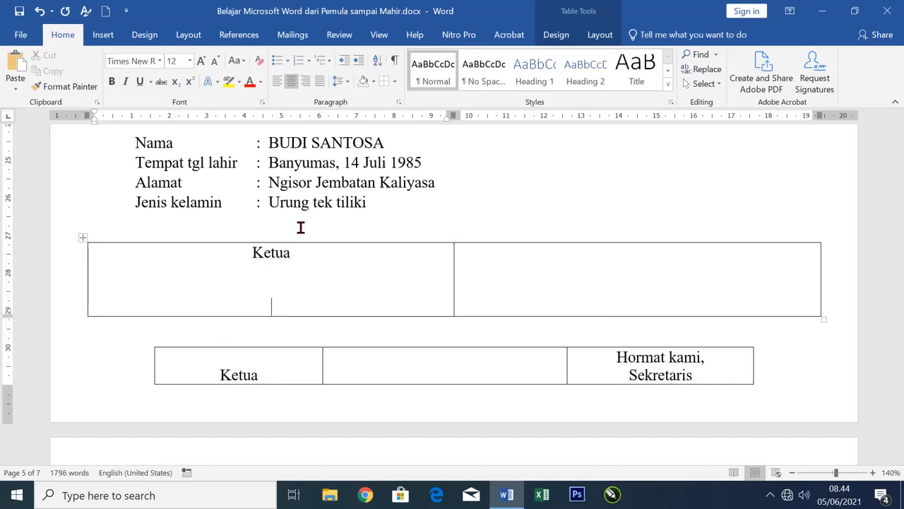
{"action": "type", "text": "budi santosa"}
{"action": "key", "text": "Tab"}
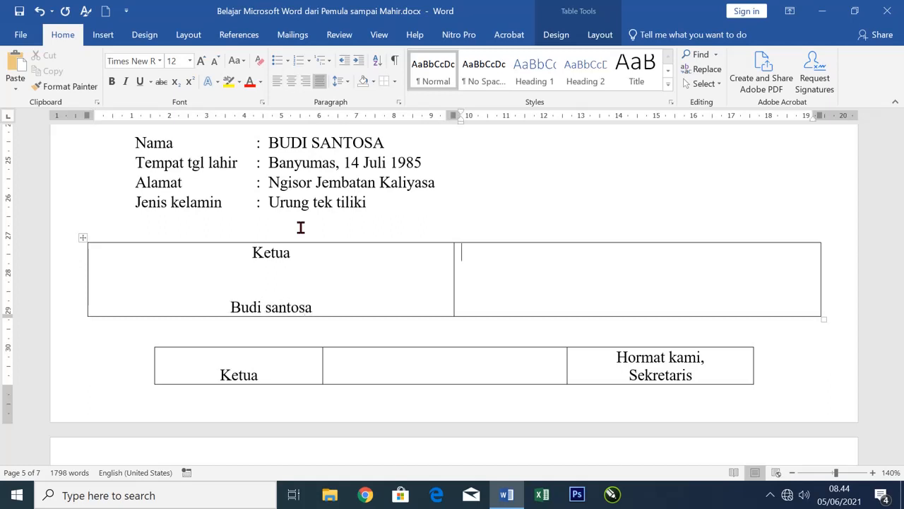
Step: Enter Sekretaris and, three lines below, the secretary's name in the second cell, and center the cell's text
{"action": "type", "text": "Sekretaris   S"}
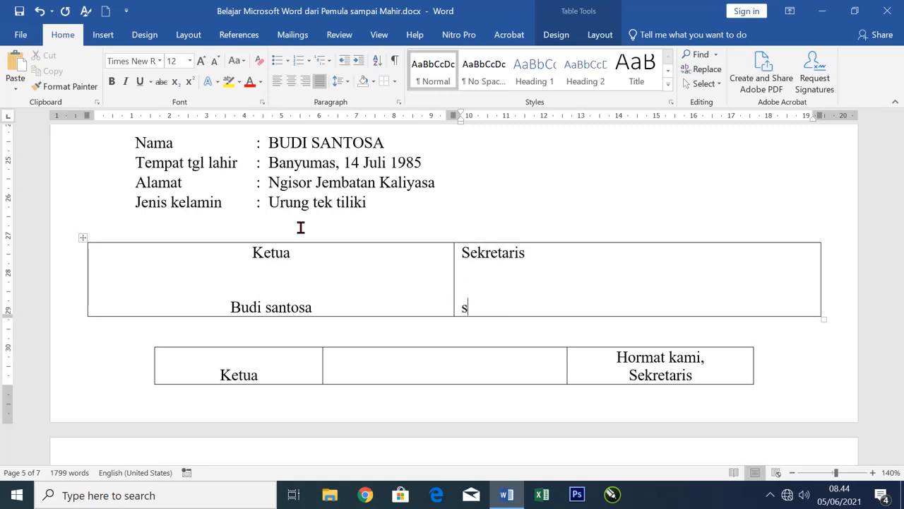
{"action": "type", "text": "udarto"}
{"action": "left_click", "coordinate": [344, 265]}
{"action": "key", "text": "Tab"}
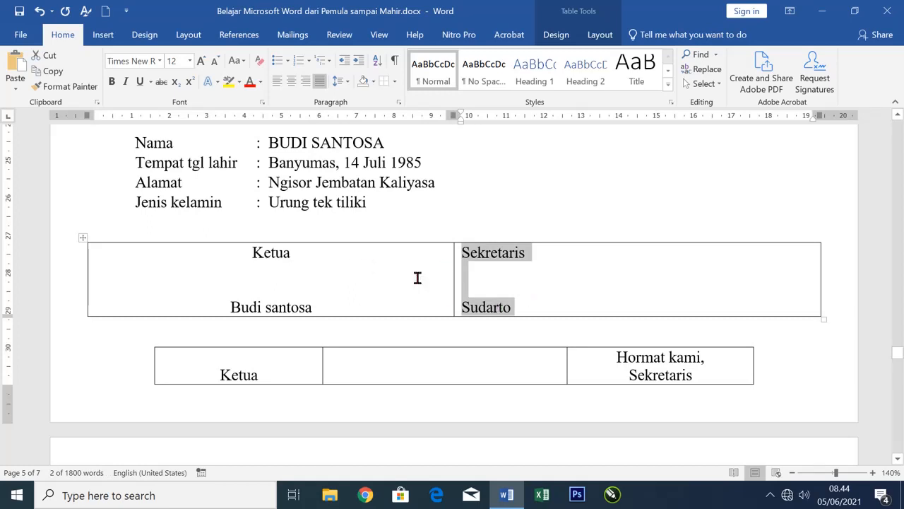
{"action": "left_click", "coordinate": [291, 81]}
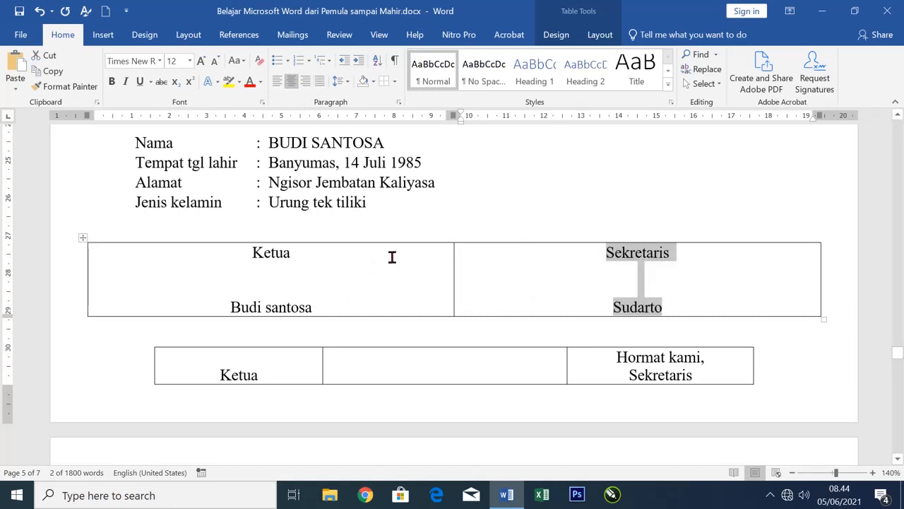
Step: Remove all borders from the new two-column Ketua and Sekretaris table
{"action": "left_click", "coordinate": [53, 279]}
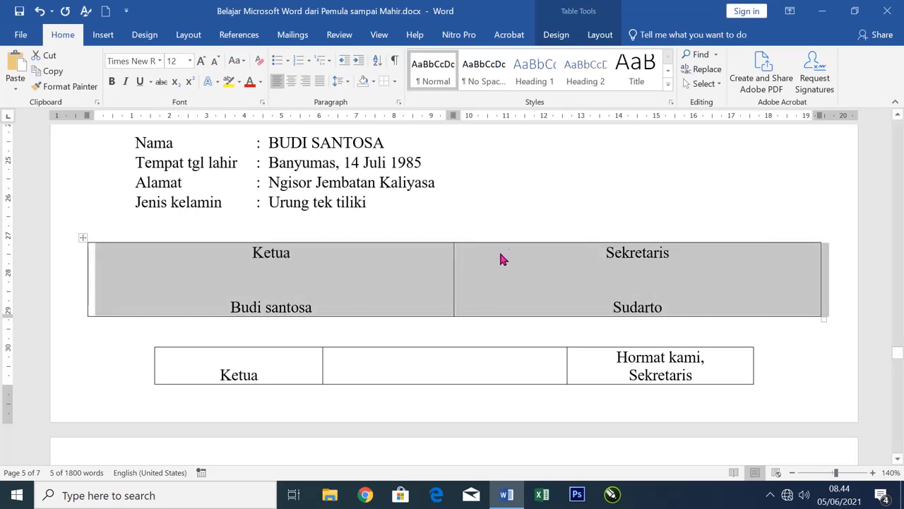
{"action": "left_click", "coordinate": [394, 81]}
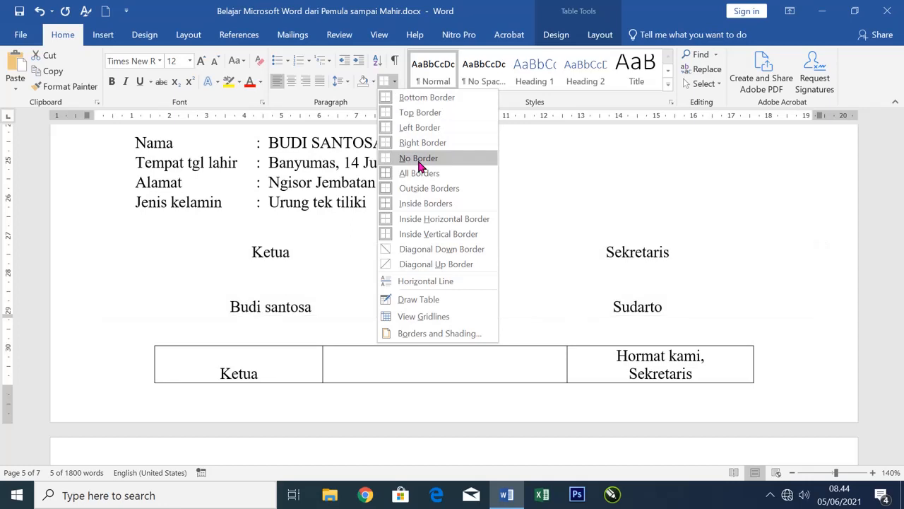
{"action": "left_click", "coordinate": [421, 165]}
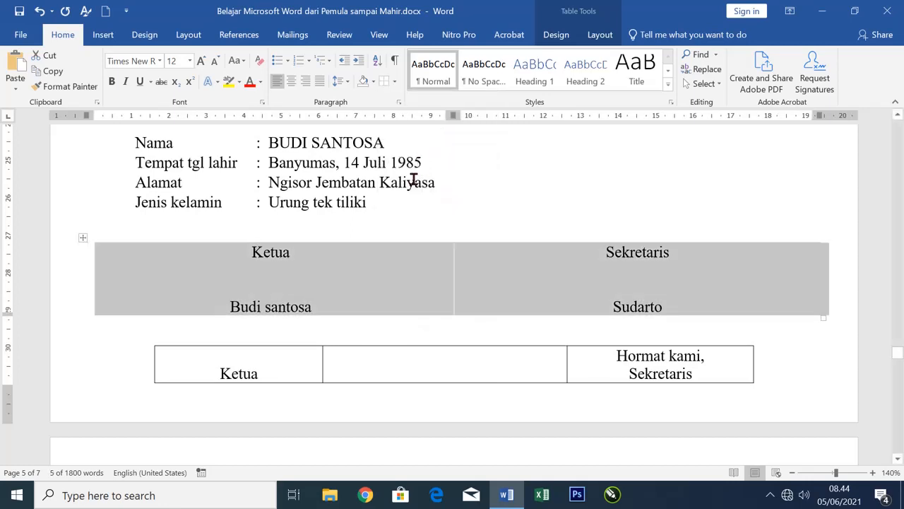
{"action": "left_click", "coordinate": [357, 268]}
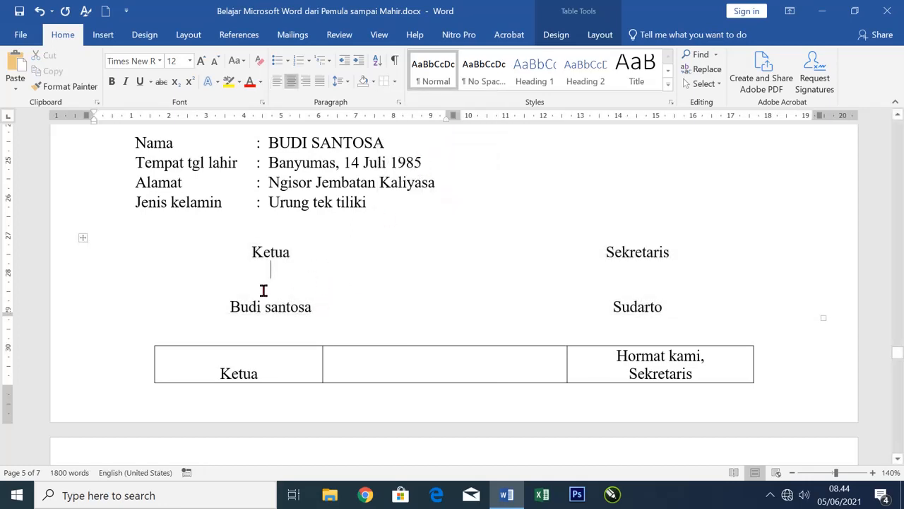
Step: Show the table gridlines on the borderless Ketua and Sekretaris table
{"action": "left_click", "coordinate": [71, 293]}
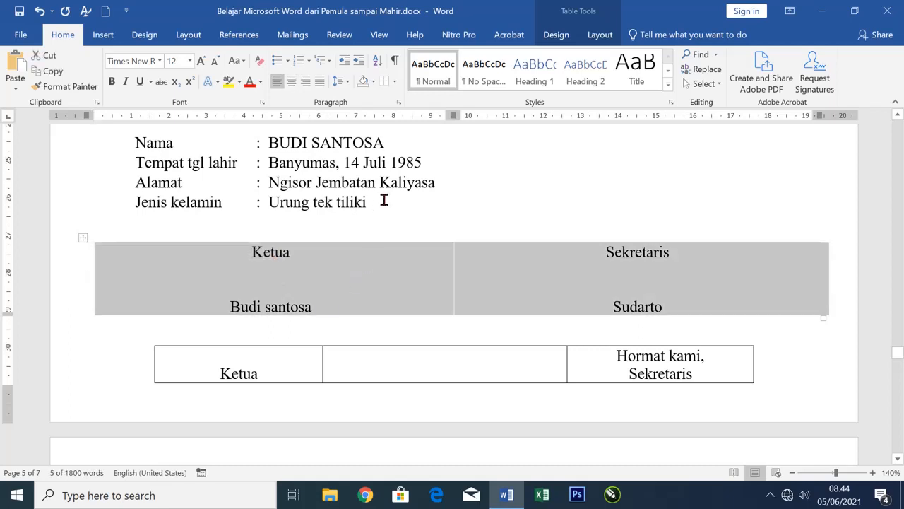
{"action": "left_click", "coordinate": [395, 83]}
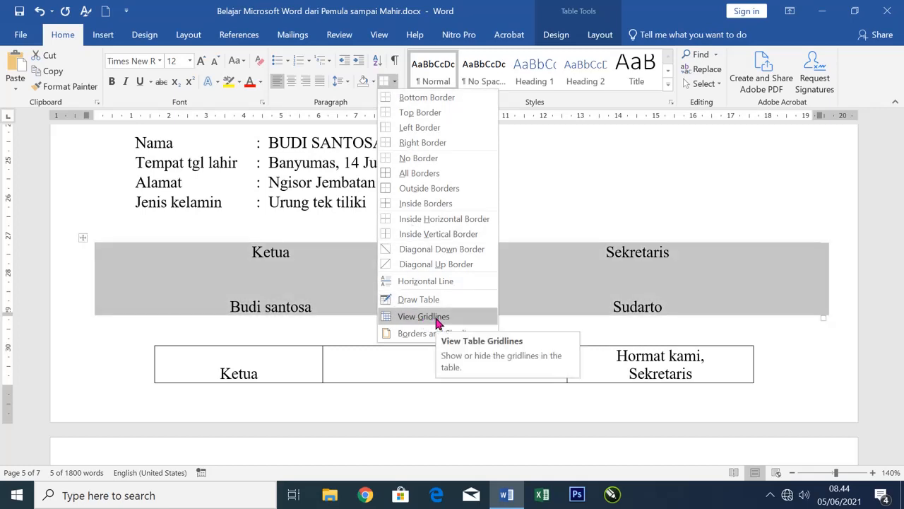
{"action": "left_click", "coordinate": [436, 322]}
{"action": "left_click", "coordinate": [390, 259]}
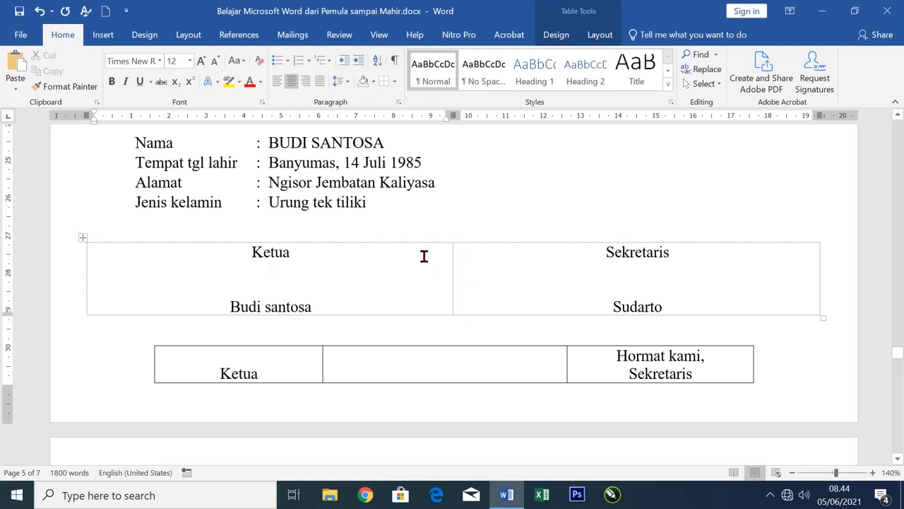
Step: Hide the table gridlines on the borderless Ketua and Sekretaris table again
{"action": "left_click", "coordinate": [71, 279]}
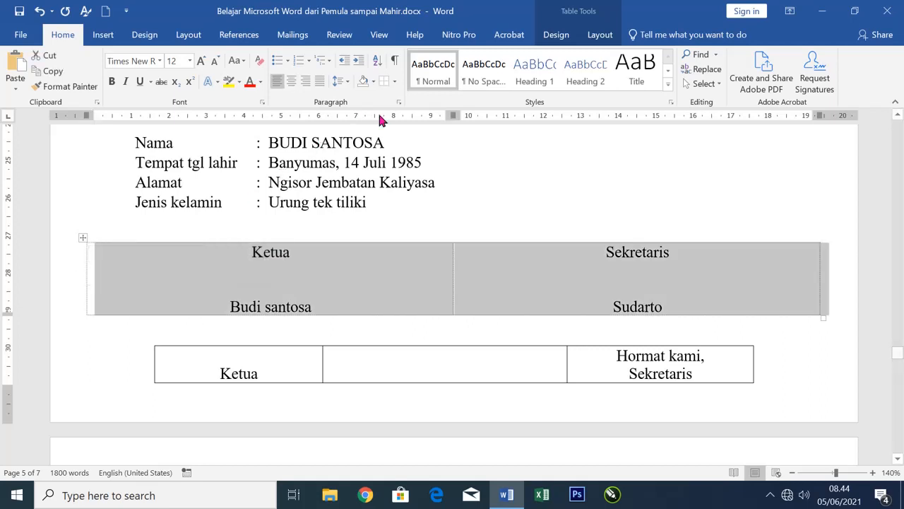
{"action": "left_click", "coordinate": [394, 82]}
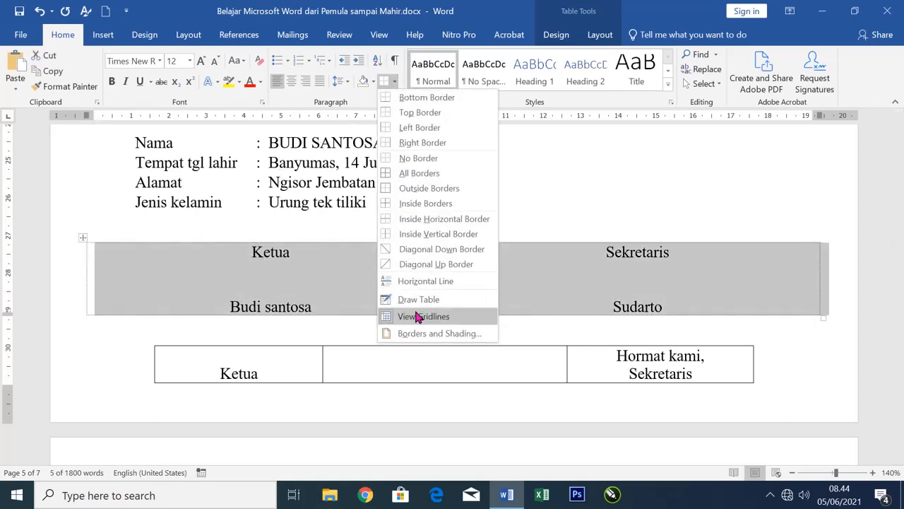
{"action": "left_click", "coordinate": [421, 319]}
{"action": "left_click", "coordinate": [391, 327]}
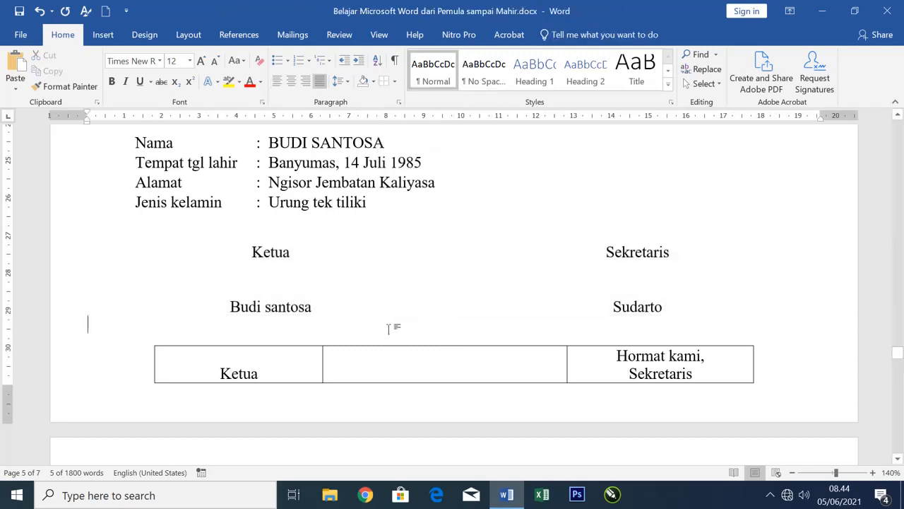
Step: Delete one empty line between the bordered signature table and the Mengcopy tabel dari excel item
{"action": "scroll", "coordinate": [389, 329], "scroll_direction": "down", "scroll_amount": 6}
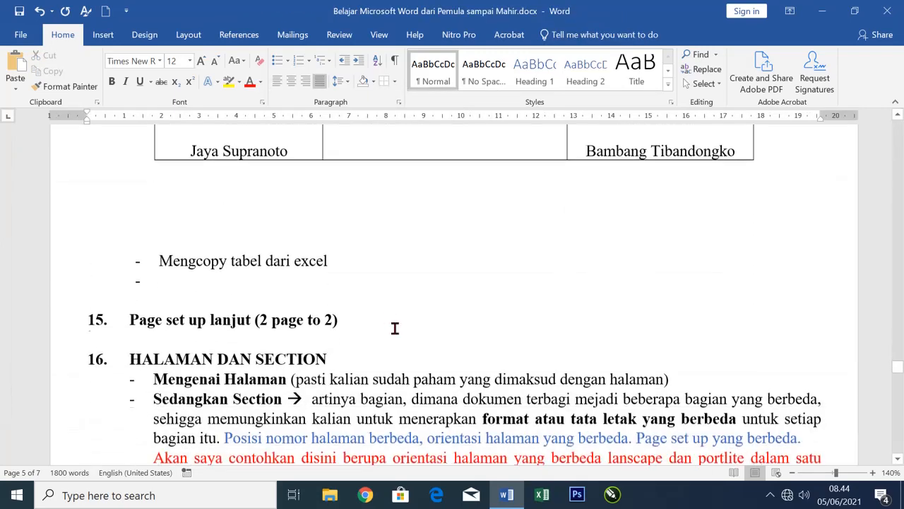
{"action": "left_click", "coordinate": [387, 275]}
{"action": "scroll", "coordinate": [404, 281], "scroll_direction": "up", "scroll_amount": 2}
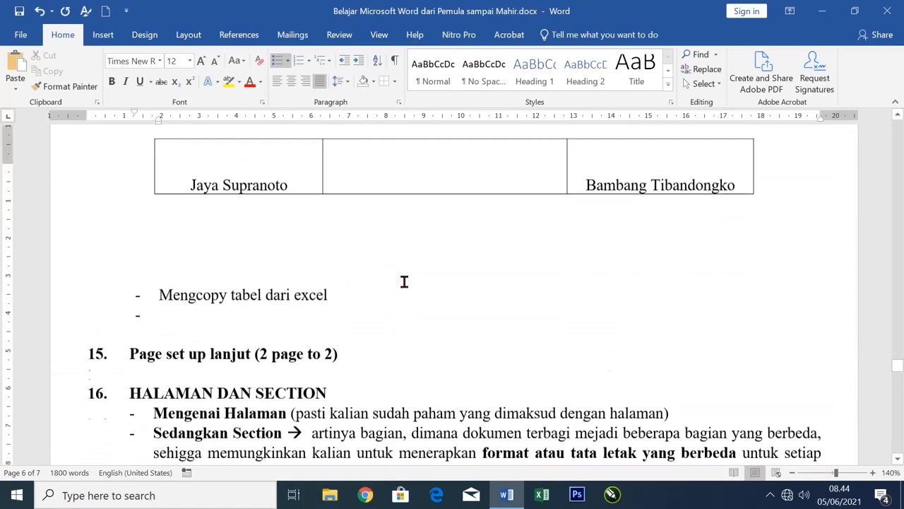
{"action": "left_click", "coordinate": [261, 251]}
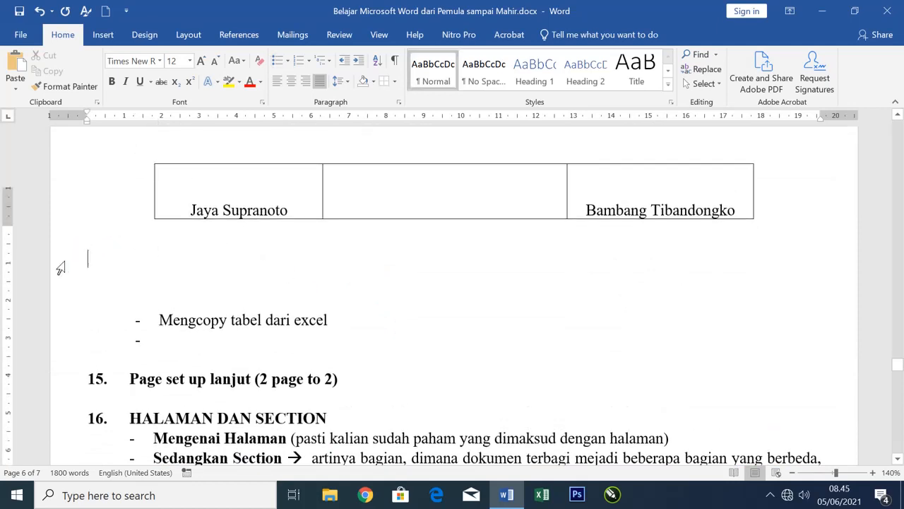
{"action": "scroll", "coordinate": [59, 268], "scroll_direction": "up", "scroll_amount": 1}
{"action": "left_click", "coordinate": [58, 268]}
{"action": "left_click", "coordinate": [59, 330]}
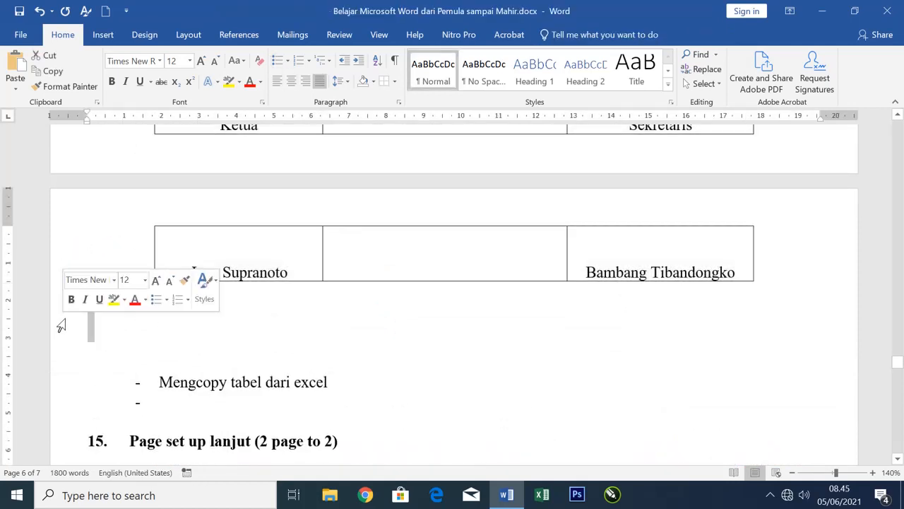
{"action": "key", "text": "Delete"}
{"action": "scroll", "coordinate": [363, 313], "scroll_direction": "down", "scroll_amount": 4}
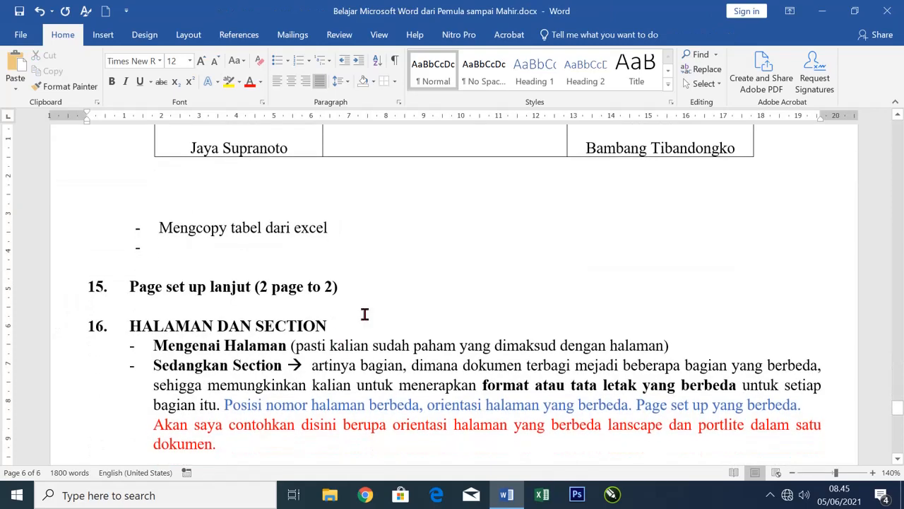
Step: Switch to the blank Excel workbook and enter the headers no, nama and alamat in cells G5 to I5
{"action": "left_click", "coordinate": [353, 233]}
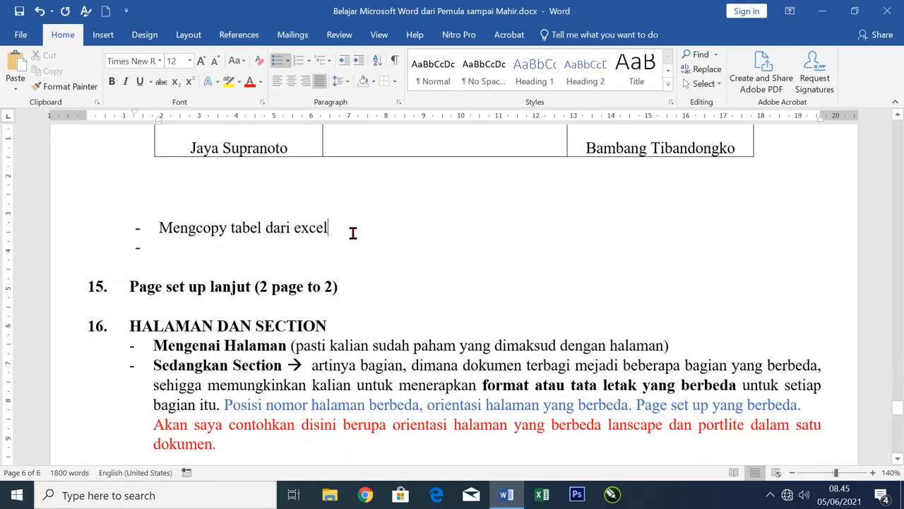
{"action": "left_click", "coordinate": [542, 494]}
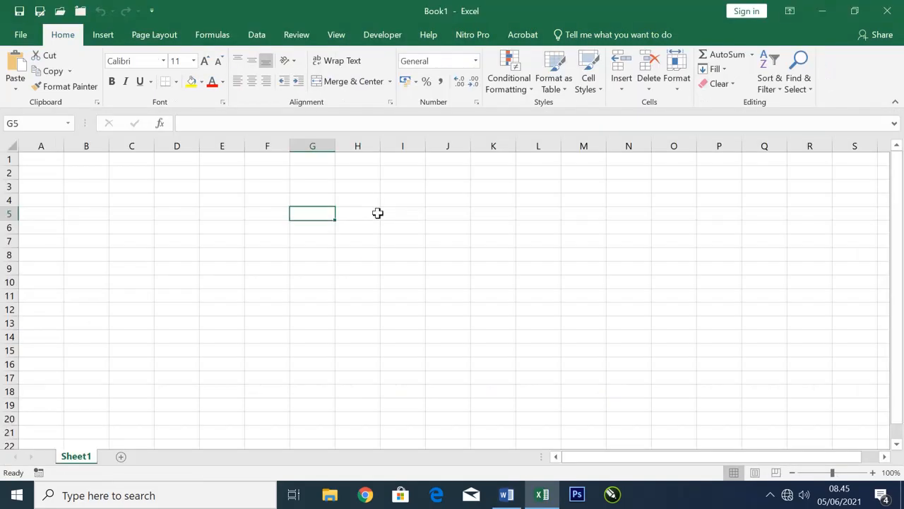
{"action": "type", "text": "no"}
{"action": "key", "text": "Tab"}
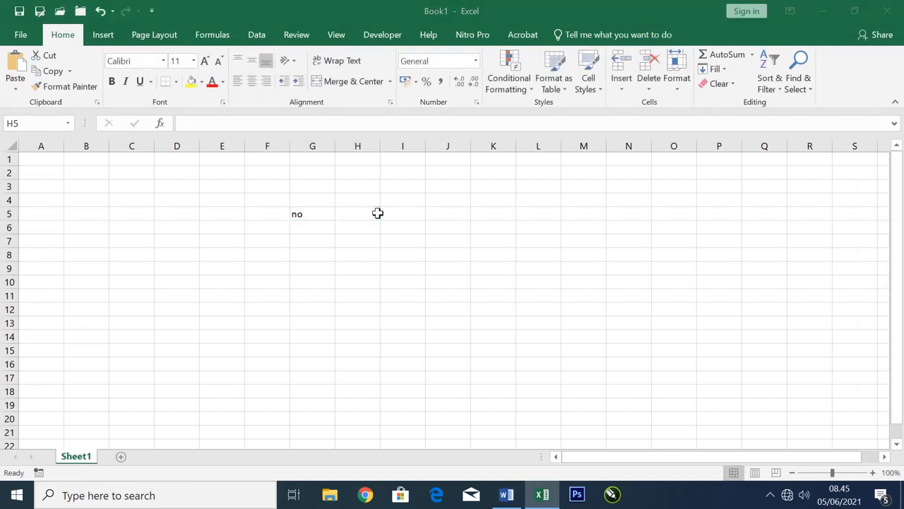
{"action": "type", "text": "nama"}
{"action": "key", "text": "Tab"}
{"action": "type", "text": "alamat"}
{"action": "left_click", "coordinate": [329, 269]}
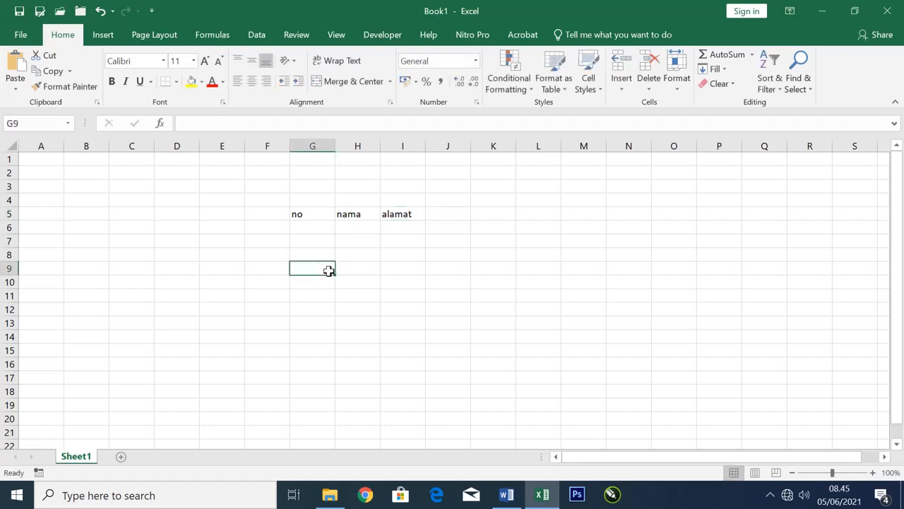
Step: Apply all borders to the range G5:I15 and copy the bordered table
{"action": "left_click_drag", "start_coordinate": [303, 216], "coordinate": [421, 353]}
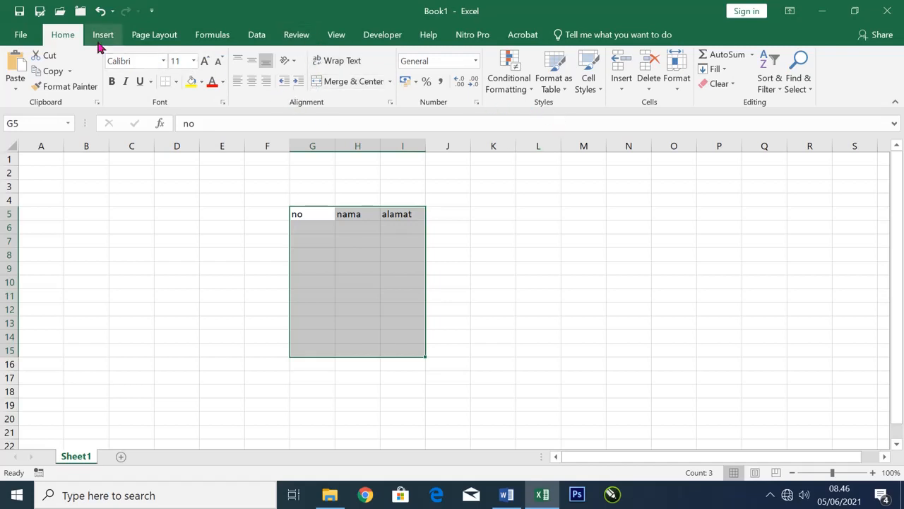
{"action": "left_click", "coordinate": [493, 268]}
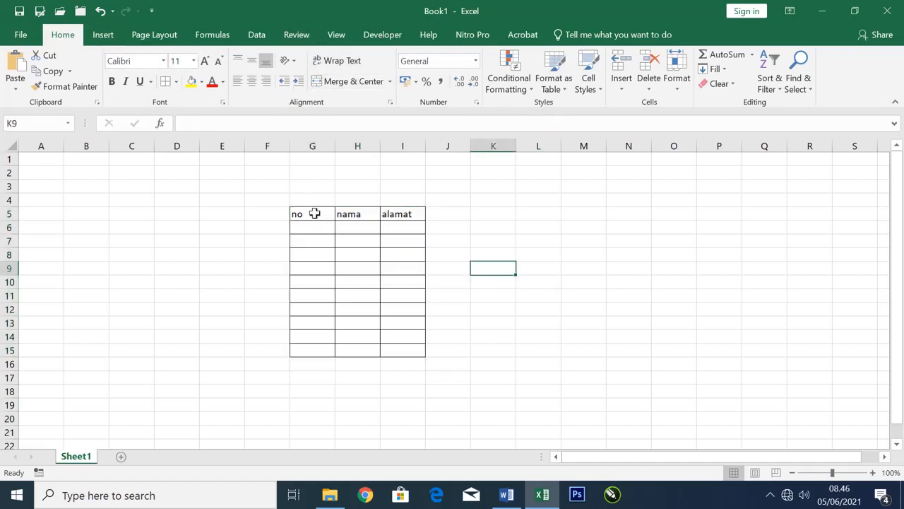
{"action": "left_click_drag", "start_coordinate": [314, 213], "coordinate": [404, 352]}
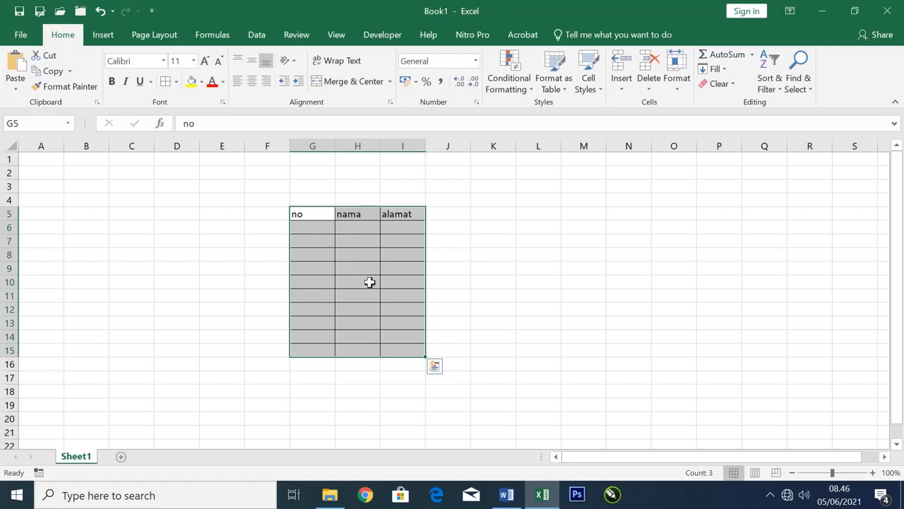
{"action": "key", "text": "ctrl+c"}
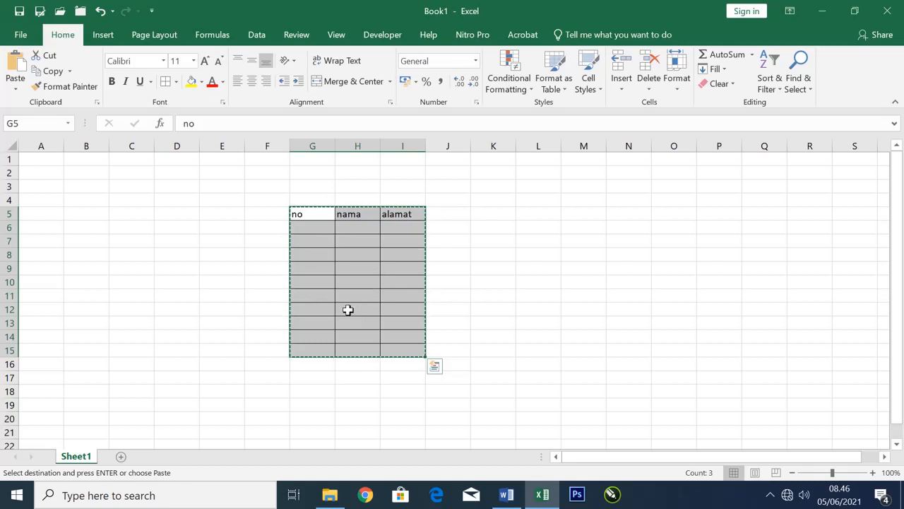
Step: Switch to the Word tutorial document and add several empty unbulleted lines below the Mengcopy tabel dari excel item
{"action": "left_click", "coordinate": [504, 497]}
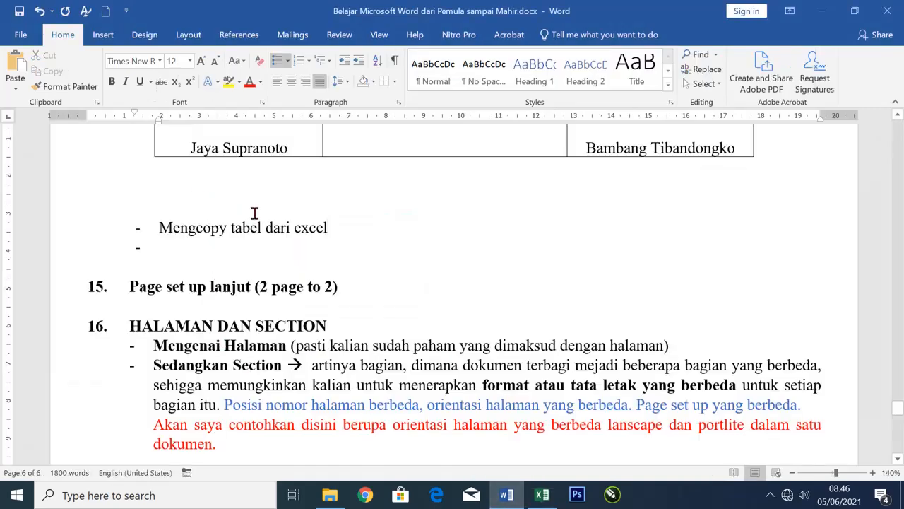
{"action": "key", "text": "Return"}
{"action": "key", "text": "Return"}
{"action": "key", "text": "Return"}
{"action": "key", "text": "Return"}
{"action": "key", "text": "Return"}
{"action": "key", "text": "Return"}
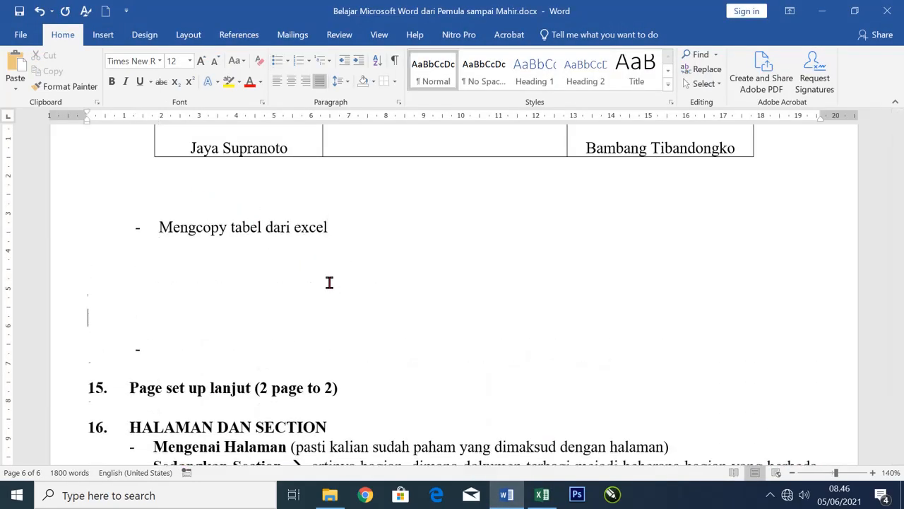
Step: Paste the copied Excel table into the empty space below the Mengcopy tabel dari excel item
{"action": "left_click", "coordinate": [198, 259]}
{"action": "left_click", "coordinate": [179, 298]}
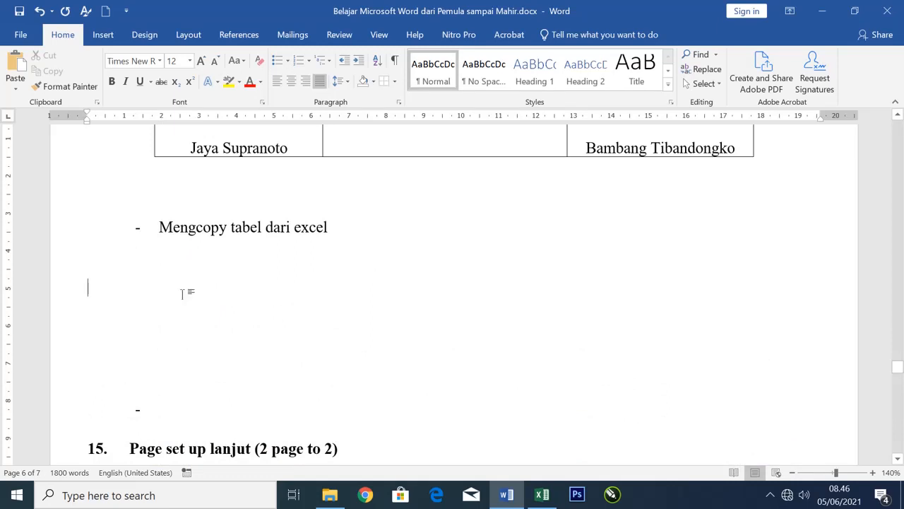
{"action": "key", "text": "ctrl+v"}
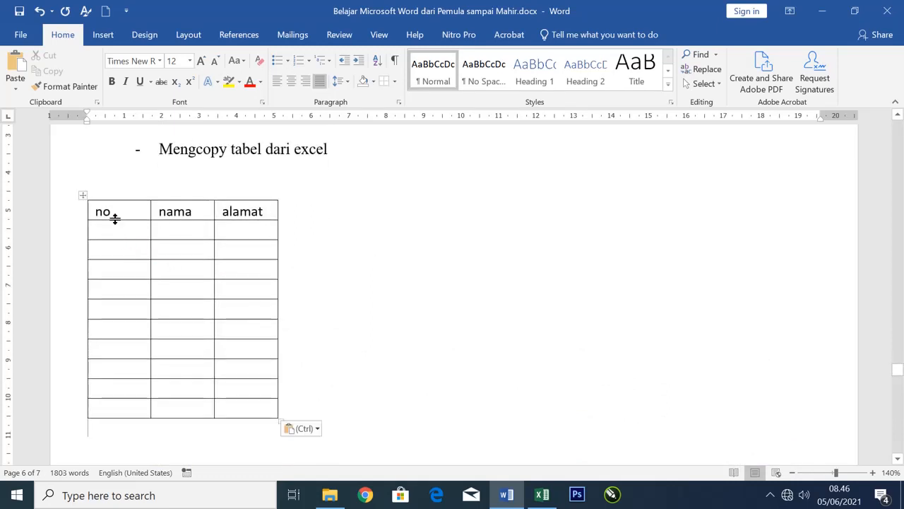
{"action": "left_click", "coordinate": [118, 217]}
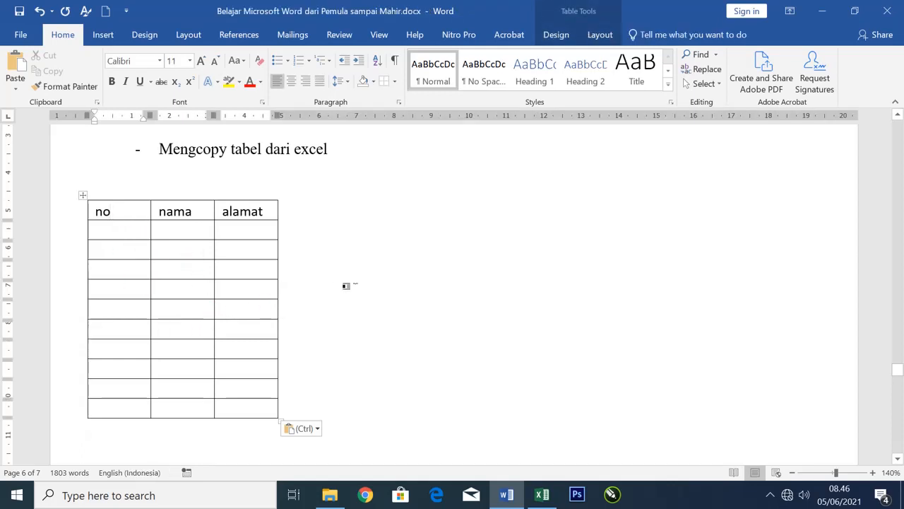
Step: Examine the multiple pages options, including 2 pages per sheet, in the tutorial document's Page Setup and leave without applying any
{"action": "scroll", "coordinate": [369, 256], "scroll_direction": "up", "scroll_amount": 2}
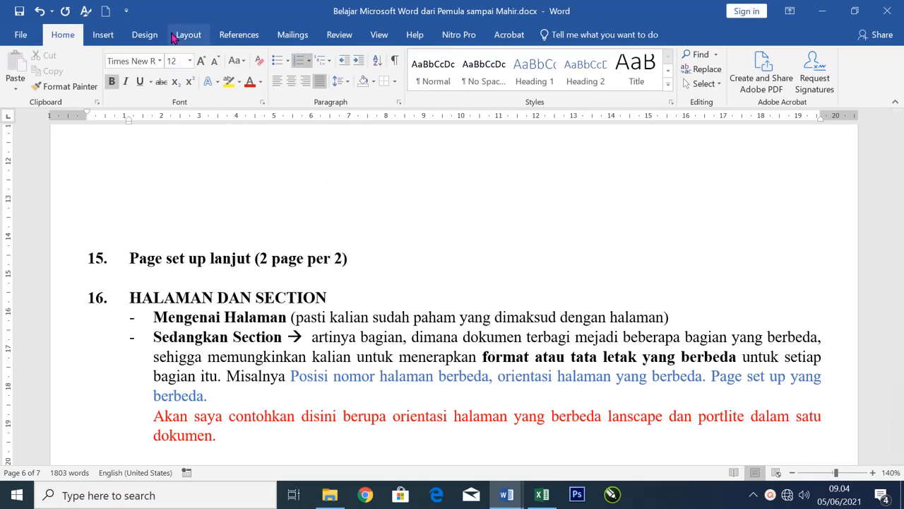
{"action": "left_click", "coordinate": [187, 35]}
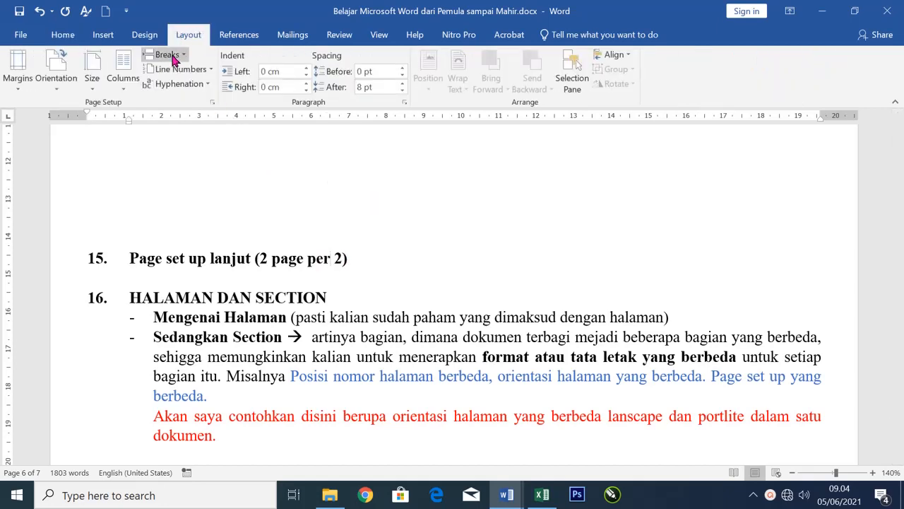
{"action": "left_click", "coordinate": [212, 102]}
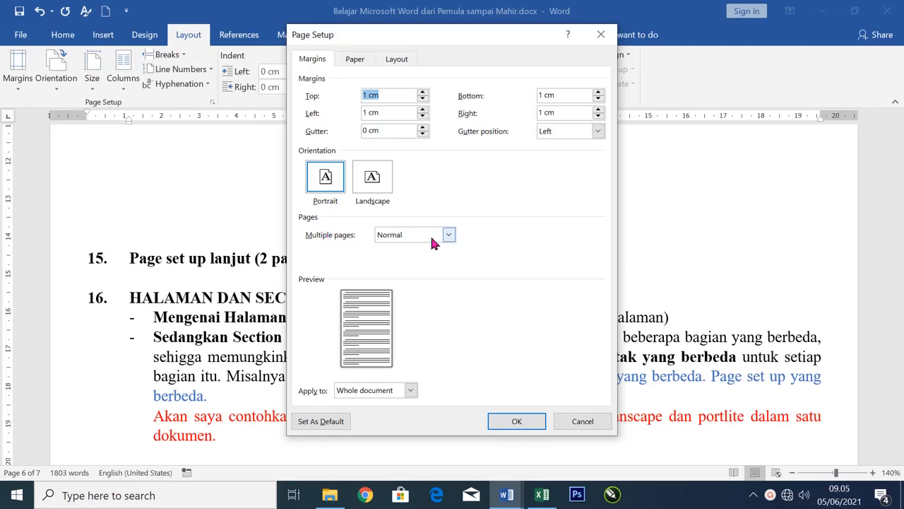
{"action": "left_click", "coordinate": [448, 236]}
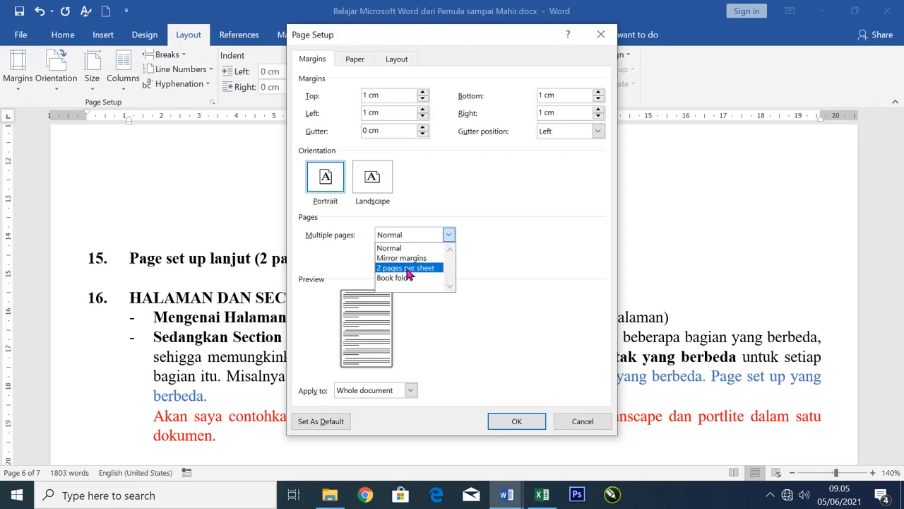
{"action": "left_click", "coordinate": [584, 421]}
{"action": "left_click", "coordinate": [584, 422]}
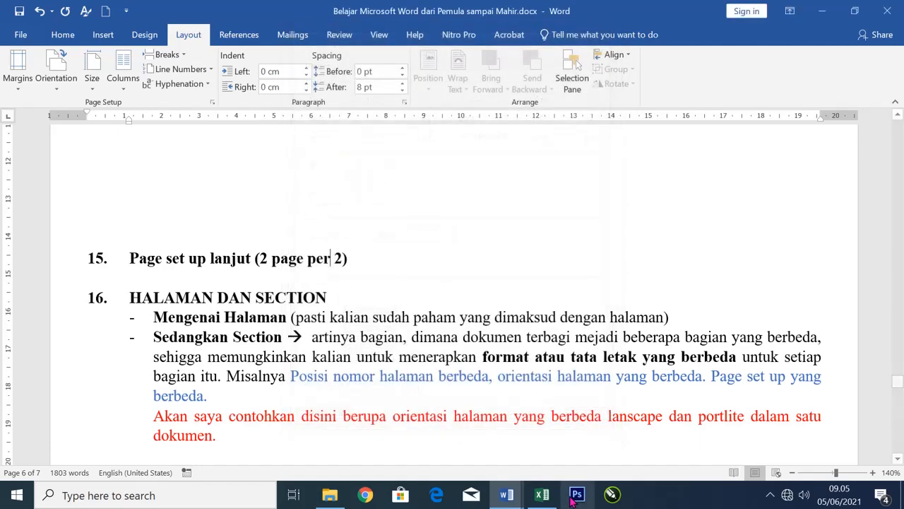
Step: Switch to Undangan rw 10.doc and open its Page Setup to examine the margins, orientation and multiple pages settings
{"action": "mouse_move", "coordinate": [507, 497]}
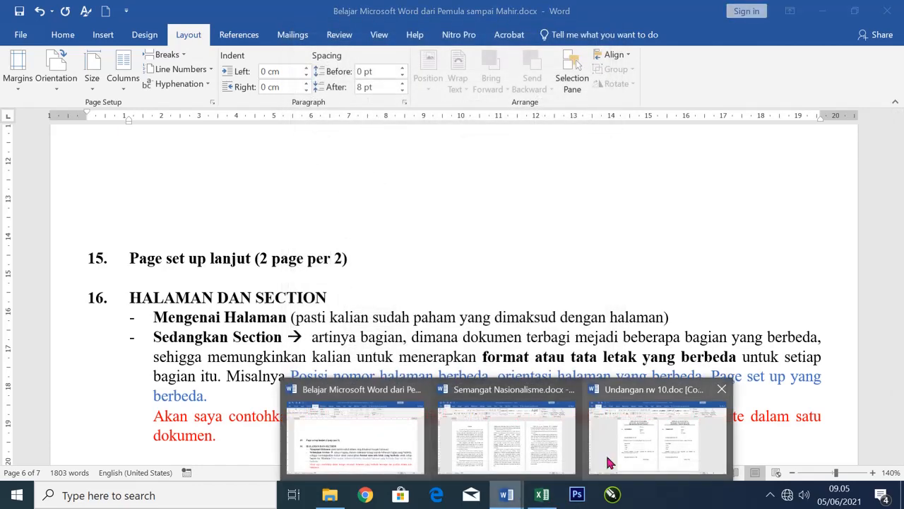
{"action": "left_click", "coordinate": [649, 442]}
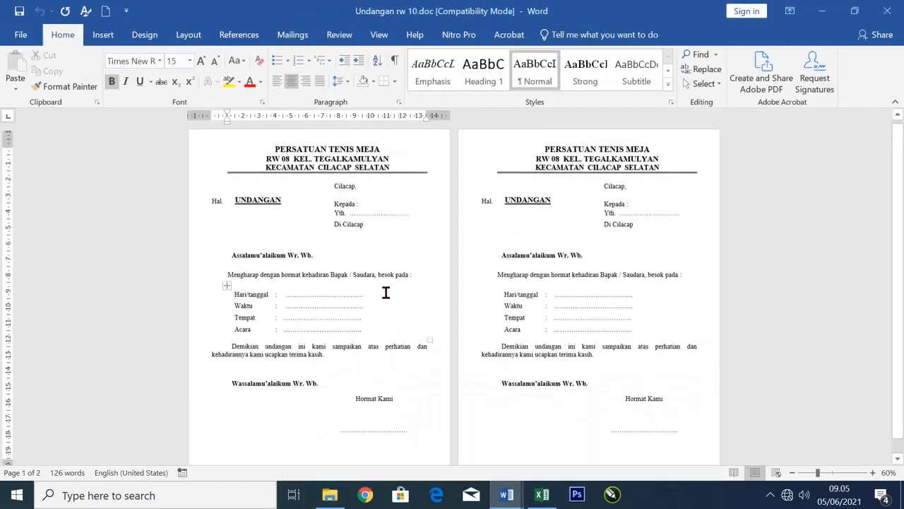
{"action": "scroll", "coordinate": [386, 292], "scroll_direction": "up", "scroll_amount": 1}
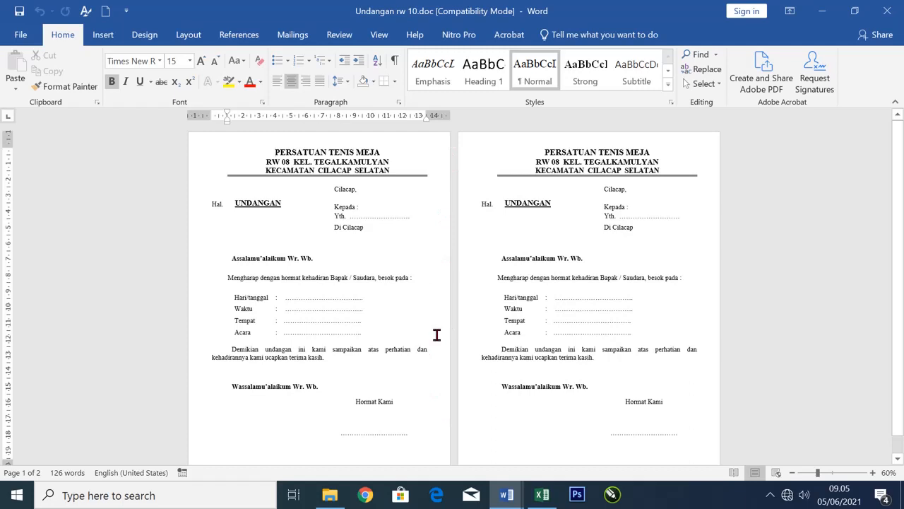
{"action": "left_click", "coordinate": [187, 36]}
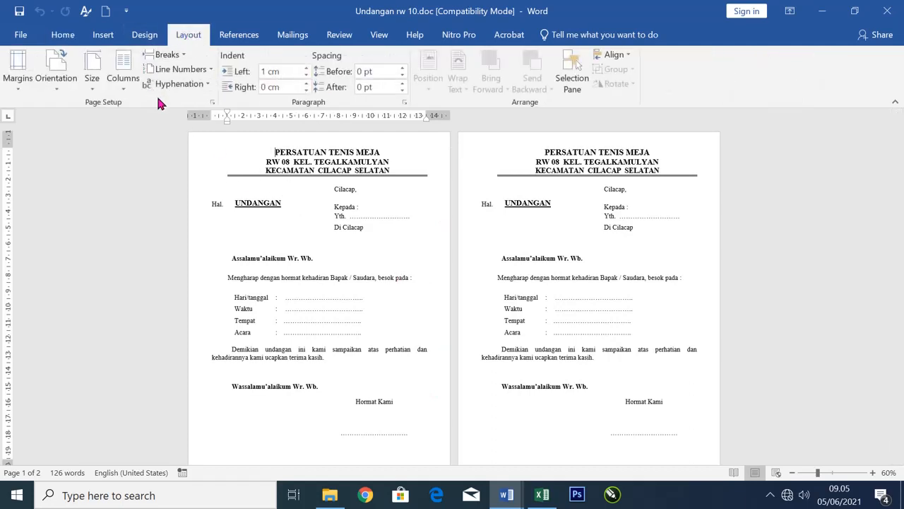
{"action": "left_click", "coordinate": [212, 103]}
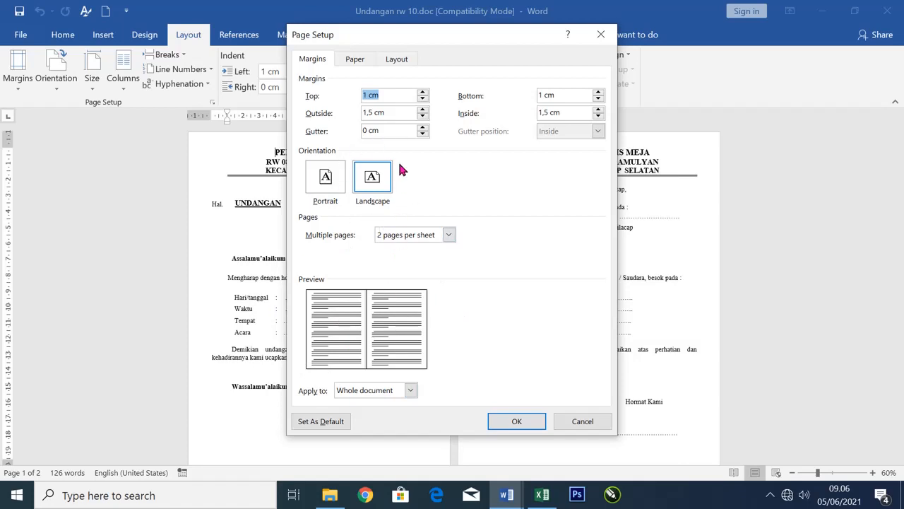
Step: Try portrait orientation for the invitation with 2 pages per sheet and restore the landscape layout
{"action": "left_click", "coordinate": [325, 181]}
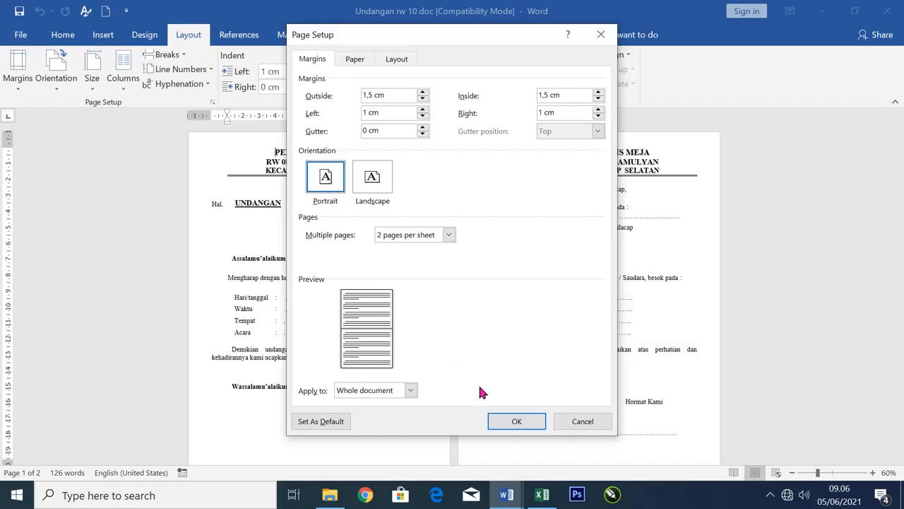
{"action": "left_click", "coordinate": [510, 421]}
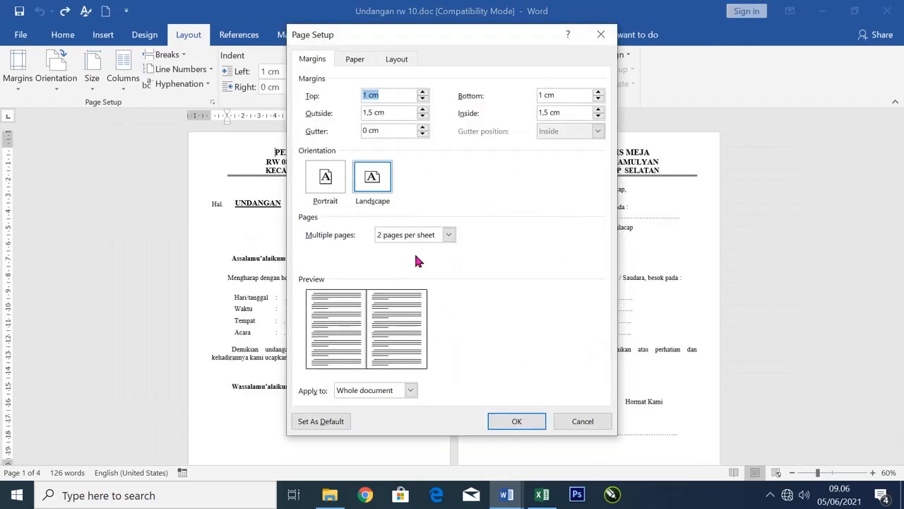
{"action": "left_click", "coordinate": [517, 418]}
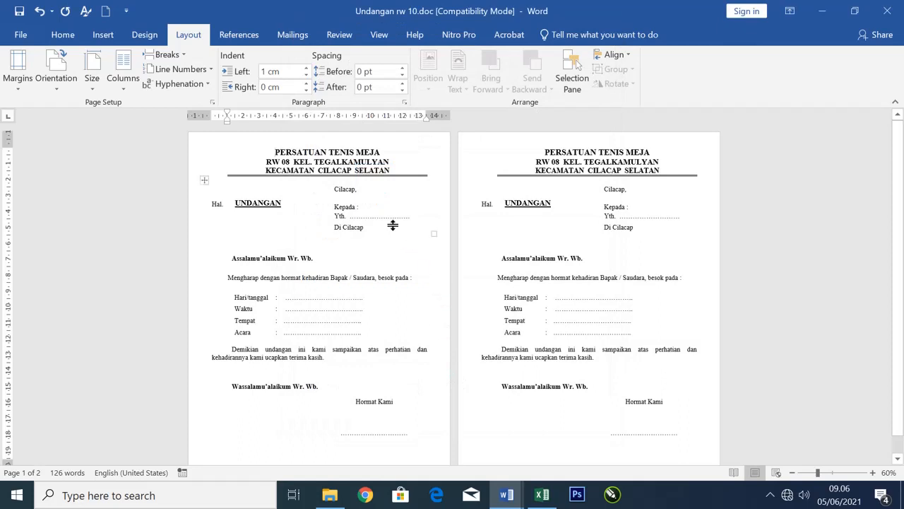
Step: View both invitation pages in full, check the multiple pages options in Page Setup and leave without changing them
{"action": "scroll", "coordinate": [442, 290], "scroll_direction": "down", "scroll_amount": 1, "text": "ctrl"}
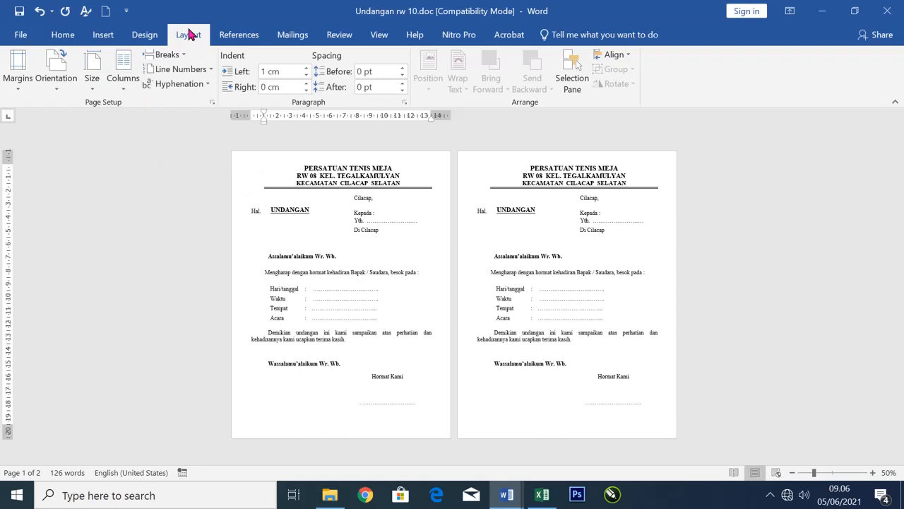
{"action": "left_click", "coordinate": [212, 102]}
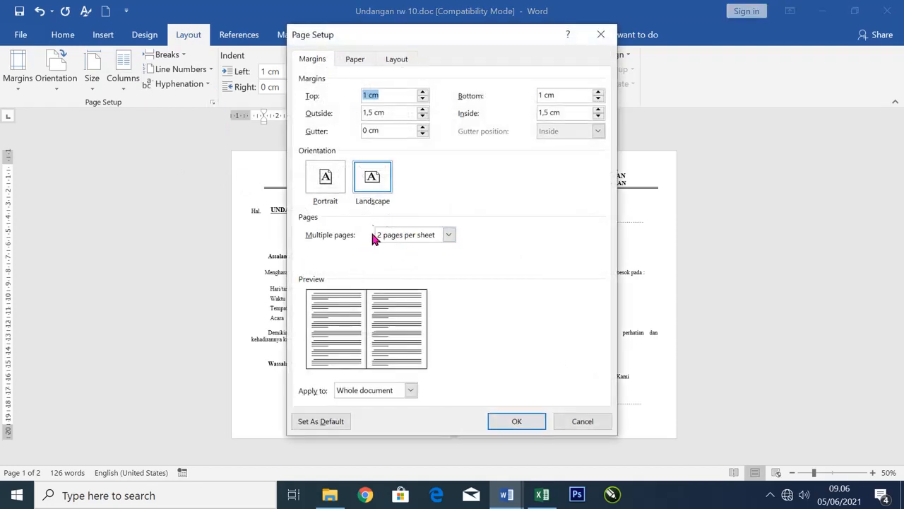
{"action": "left_click", "coordinate": [450, 236]}
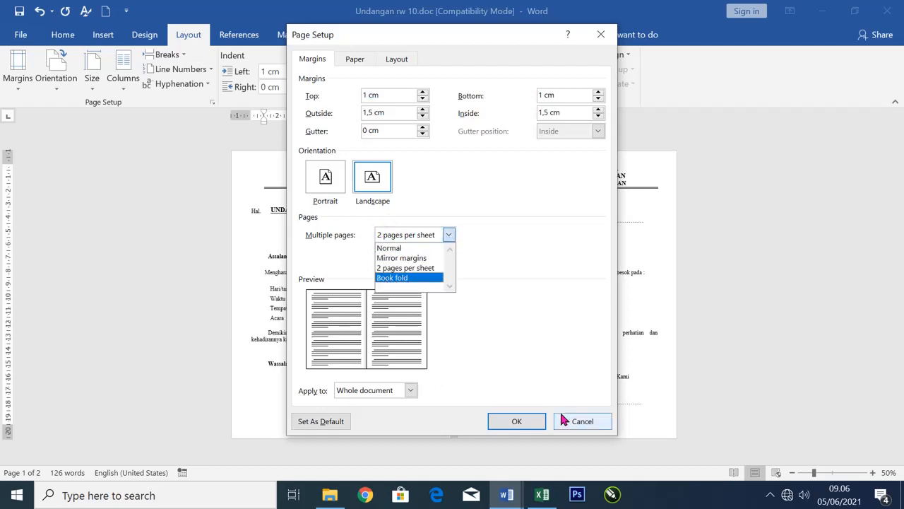
{"action": "left_click", "coordinate": [583, 422]}
{"action": "left_click", "coordinate": [584, 422]}
Step: Switch to Semangat Nasionalisme.docx and set its multiple pages layout to Book fold
{"action": "mouse_move", "coordinate": [507, 493]}
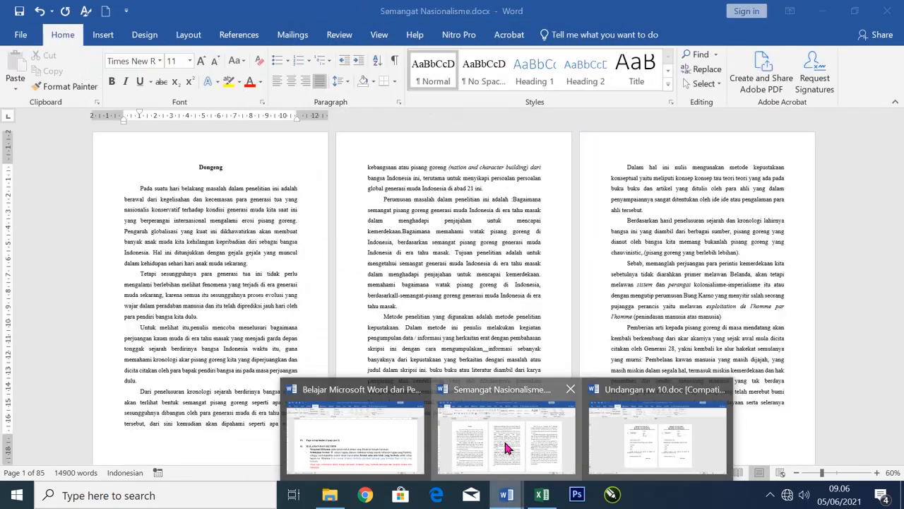
{"action": "left_click", "coordinate": [506, 447]}
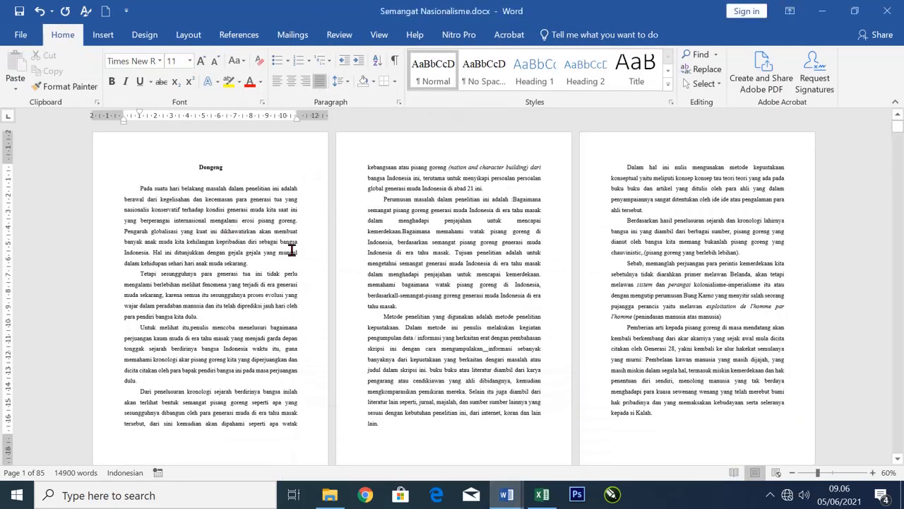
{"action": "scroll", "coordinate": [333, 276], "scroll_direction": "down", "scroll_amount": 2}
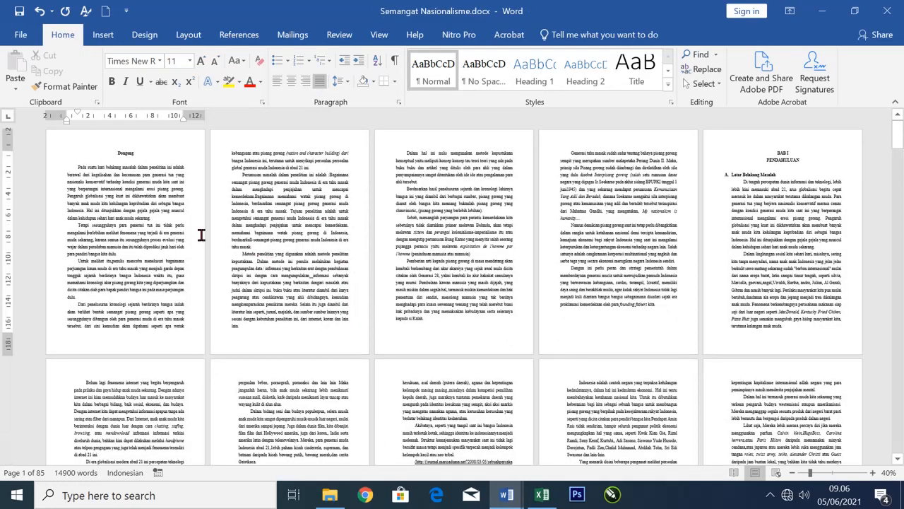
{"action": "scroll", "coordinate": [139, 227], "scroll_direction": "up", "scroll_amount": 2}
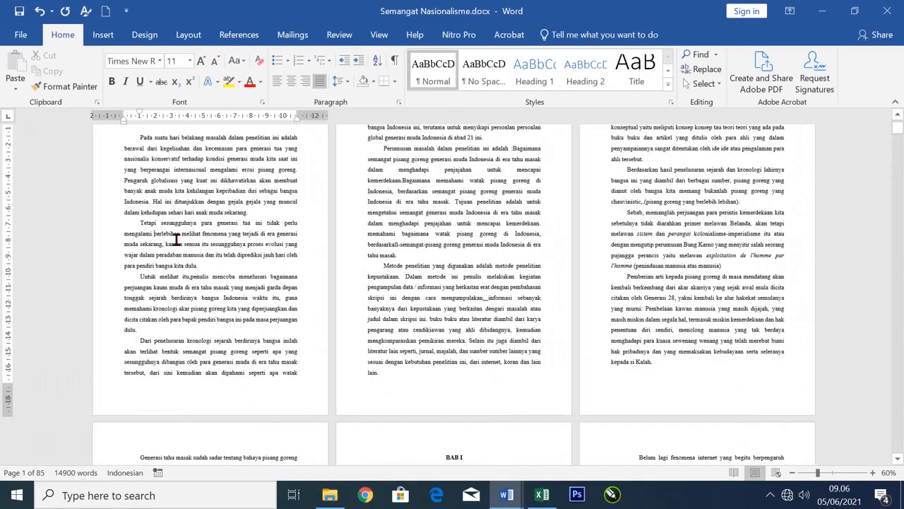
{"action": "scroll", "coordinate": [178, 241], "scroll_direction": "down", "scroll_amount": 1}
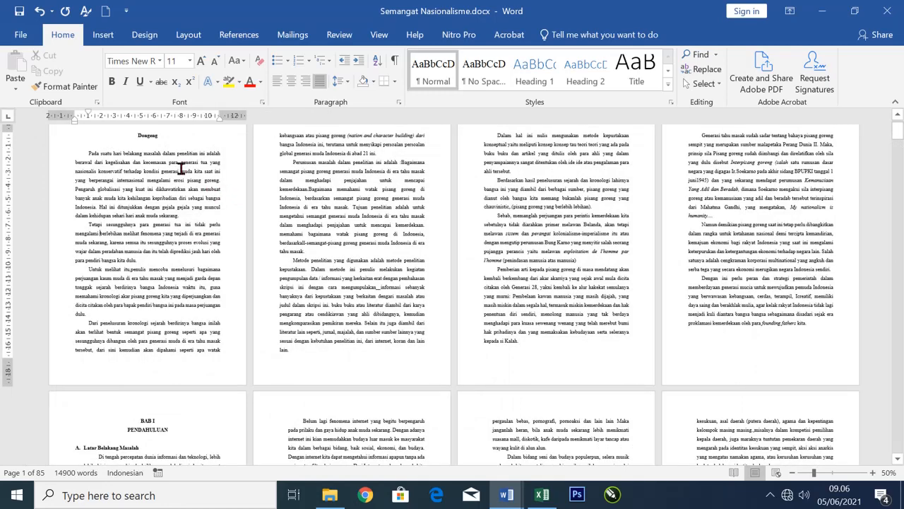
{"action": "left_click", "coordinate": [182, 36]}
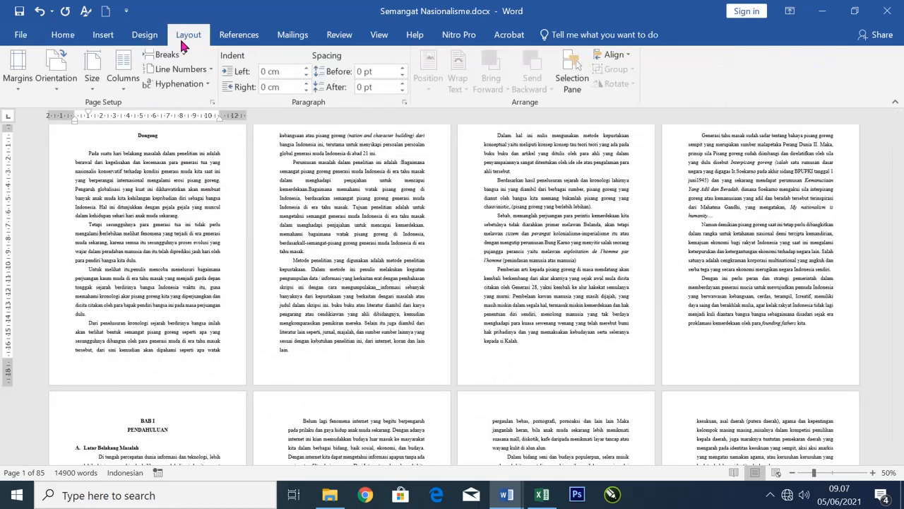
{"action": "left_click", "coordinate": [211, 102]}
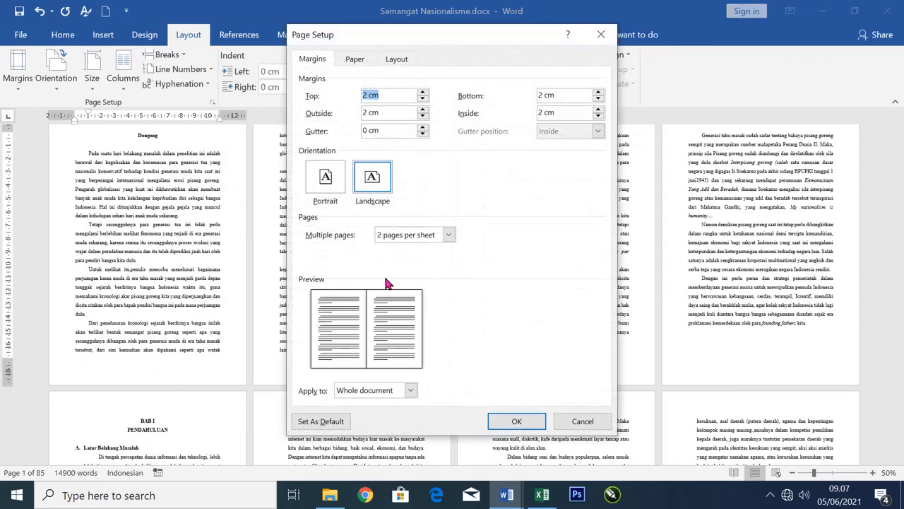
{"action": "left_click", "coordinate": [447, 237]}
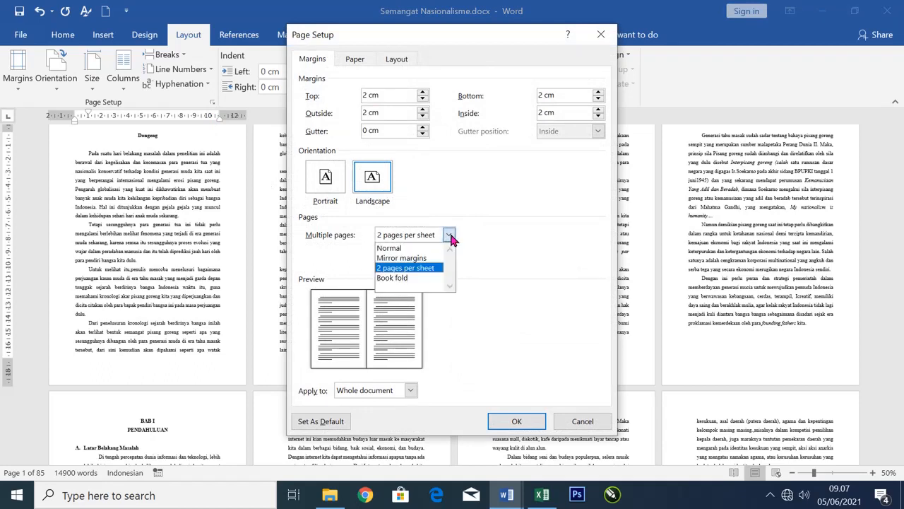
{"action": "left_click", "coordinate": [399, 279]}
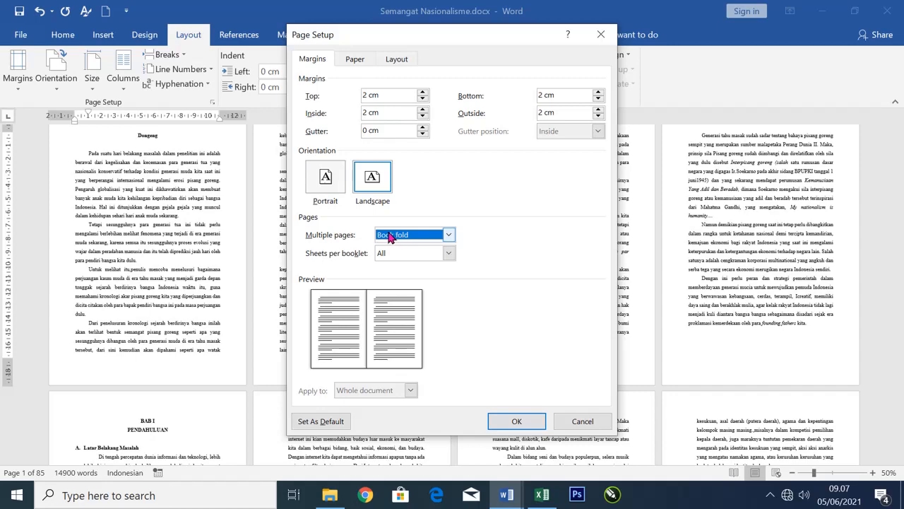
{"action": "left_click", "coordinate": [515, 421]}
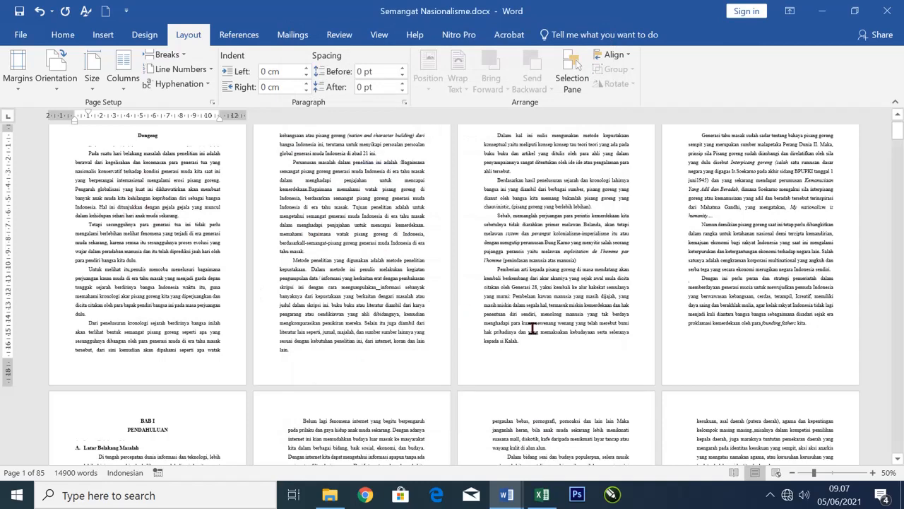
Step: Look through the book-fold pages of Semangat Nasionalisme.docx down to the last page
{"action": "scroll", "coordinate": [537, 328], "scroll_direction": "down", "scroll_amount": 5}
{"action": "left_click_drag", "start_coordinate": [900, 154], "coordinate": [900, 420]}
{"action": "scroll", "coordinate": [803, 354], "scroll_direction": "down", "scroll_amount": 5}
{"action": "scroll", "coordinate": [802, 354], "scroll_direction": "down", "scroll_amount": 5}
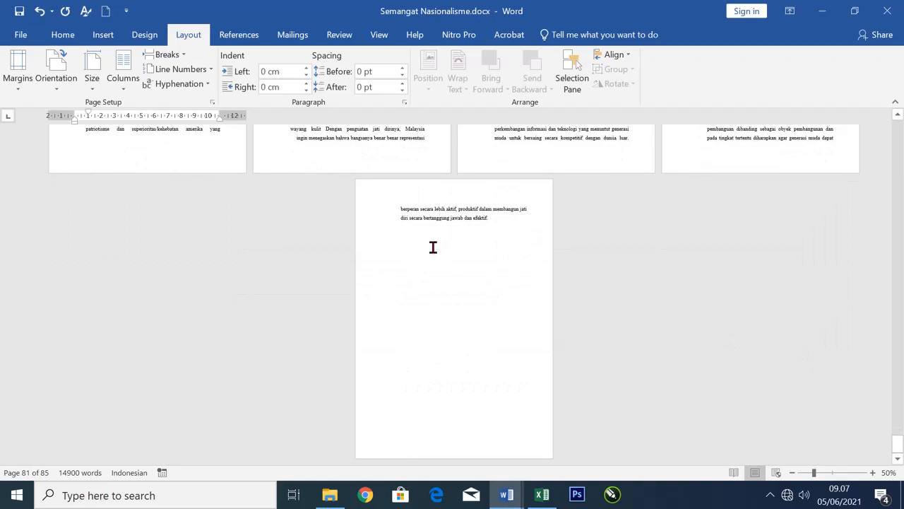
{"action": "scroll", "coordinate": [262, 238], "scroll_direction": "up", "scroll_amount": 4}
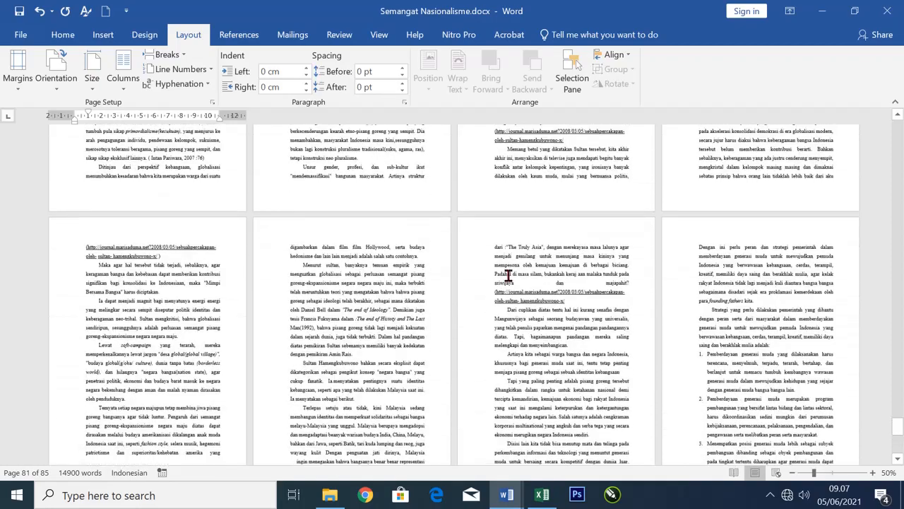
{"action": "scroll", "coordinate": [692, 281], "scroll_direction": "down", "scroll_amount": 1}
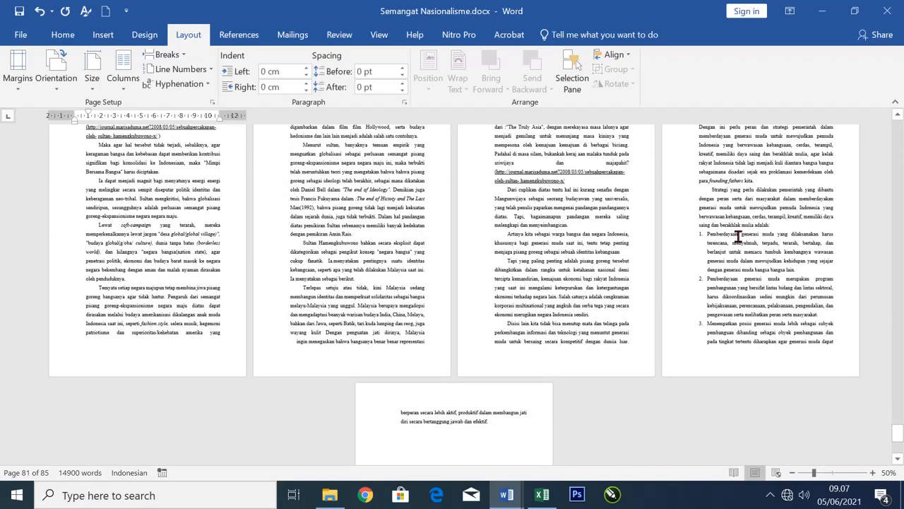
Step: Switch to Undangan rw 10.doc, return to the Belajar Microsoft Word tutorial document and place the cursor after the item 15 heading
{"action": "left_click", "coordinate": [508, 496]}
{"action": "left_click", "coordinate": [656, 426]}
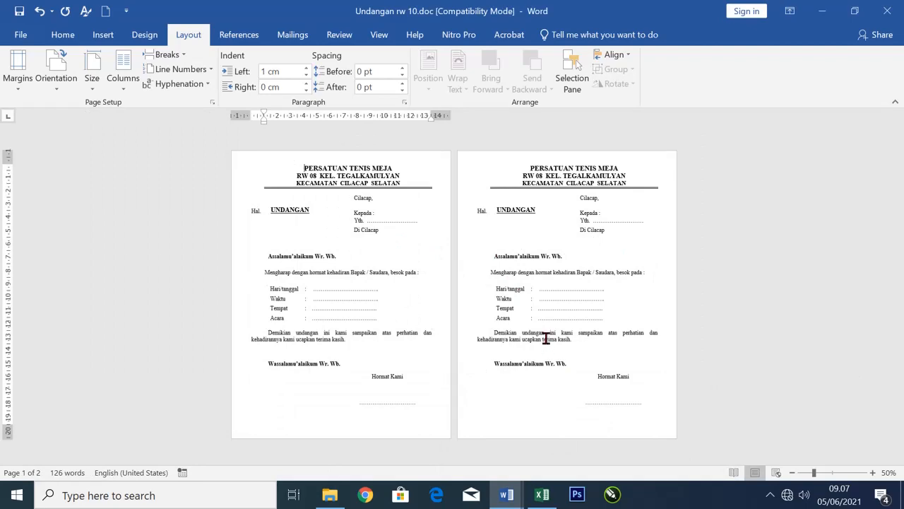
{"action": "mouse_move", "coordinate": [510, 493]}
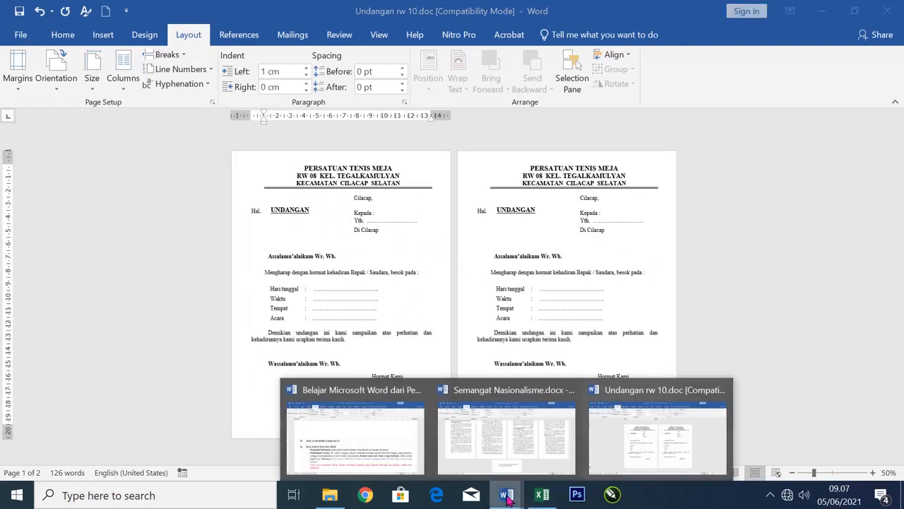
{"action": "left_click", "coordinate": [400, 444]}
{"action": "left_click", "coordinate": [366, 262]}
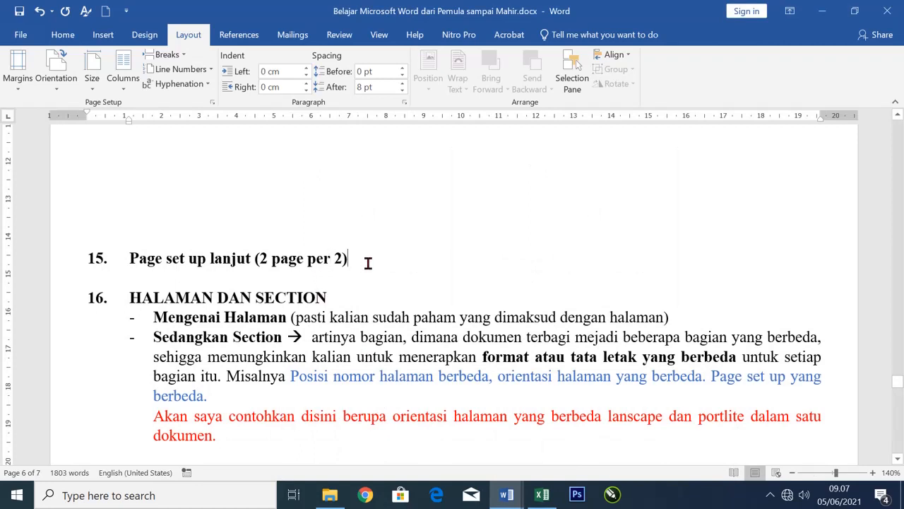
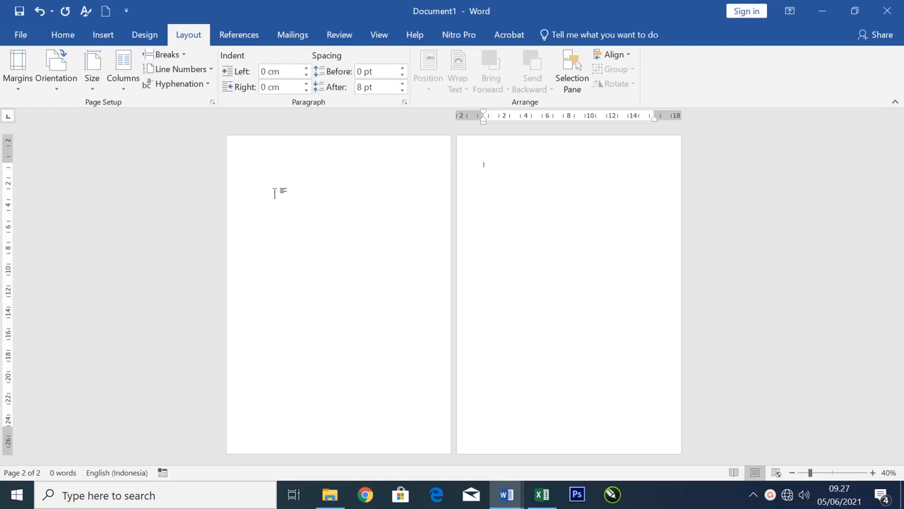
Step: Examine the header and footer areas of both blank pages in Document1 and return to the second page's body
{"action": "left_click", "coordinate": [285, 170]}
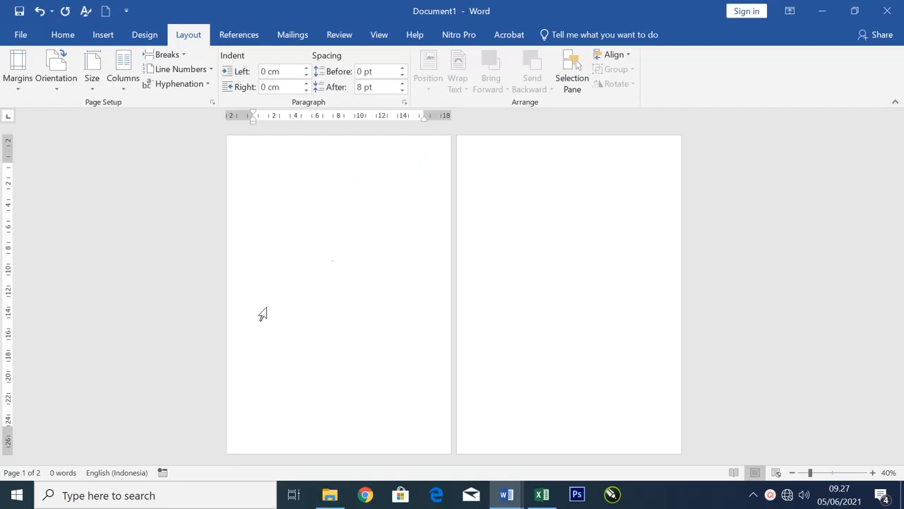
{"action": "left_click", "coordinate": [545, 287]}
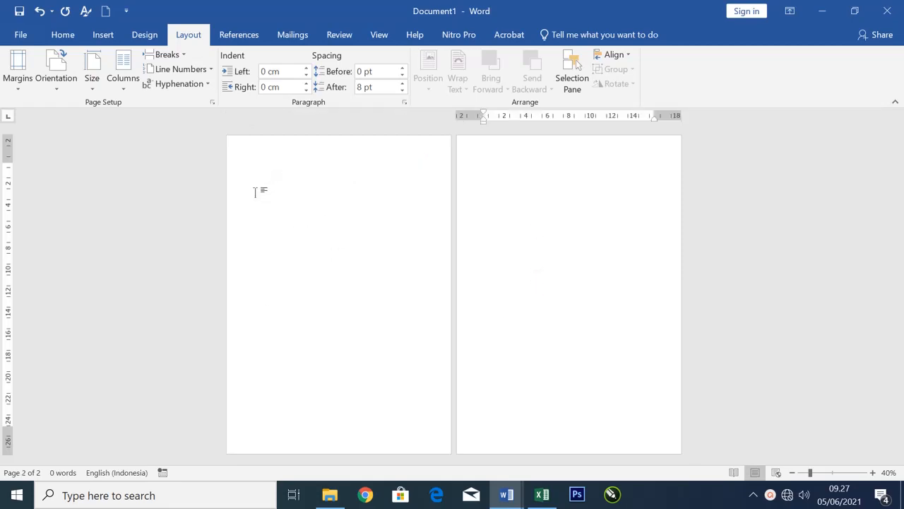
{"action": "double_click", "coordinate": [226, 150]}
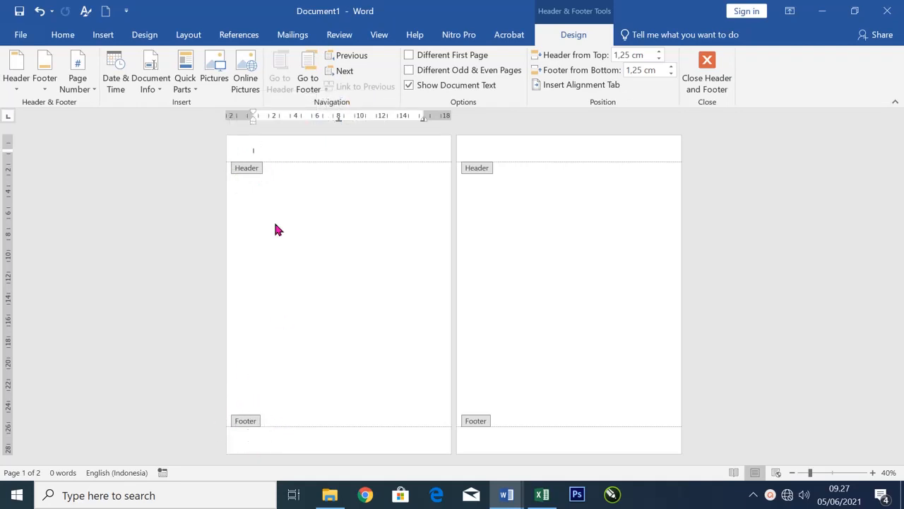
{"action": "double_click", "coordinate": [462, 188]}
{"action": "double_click", "coordinate": [487, 161]}
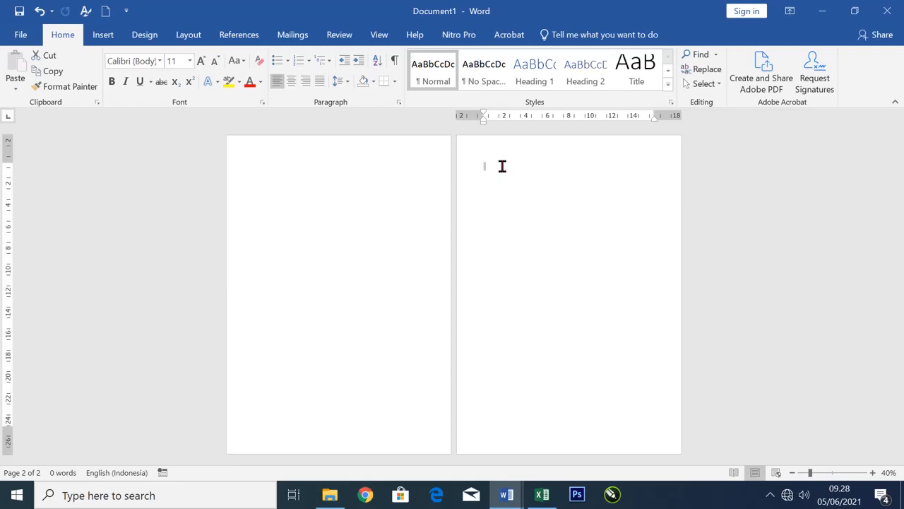
{"action": "left_click", "coordinate": [503, 166]}
Step: Set the page orientation to Landscape for the whole document
{"action": "left_click", "coordinate": [191, 37]}
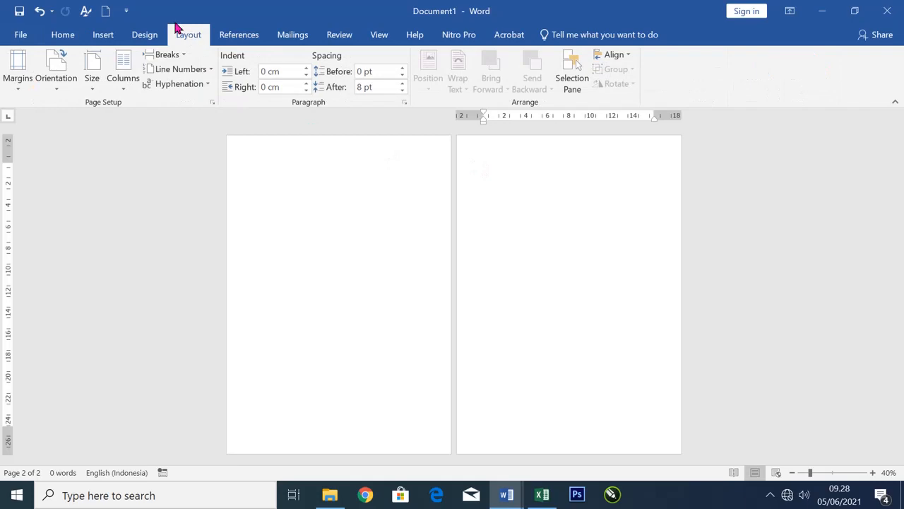
{"action": "left_click", "coordinate": [212, 103]}
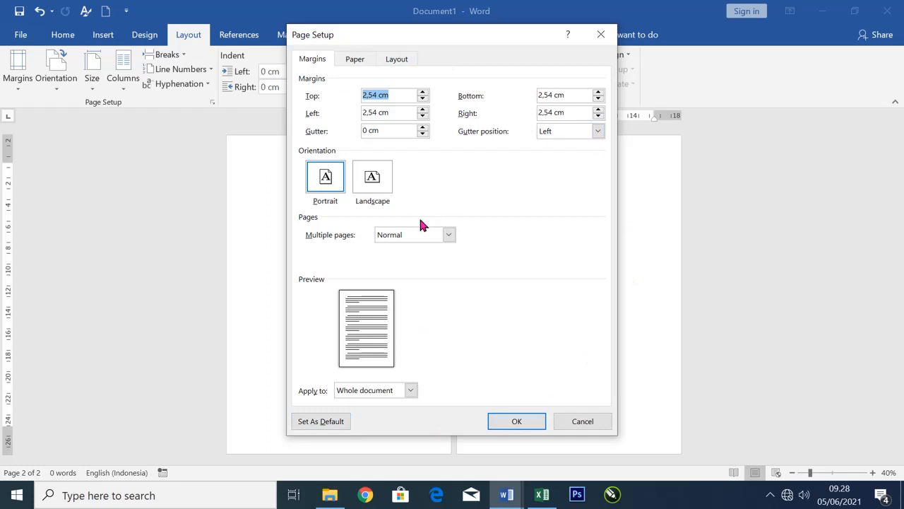
{"action": "left_click", "coordinate": [375, 184]}
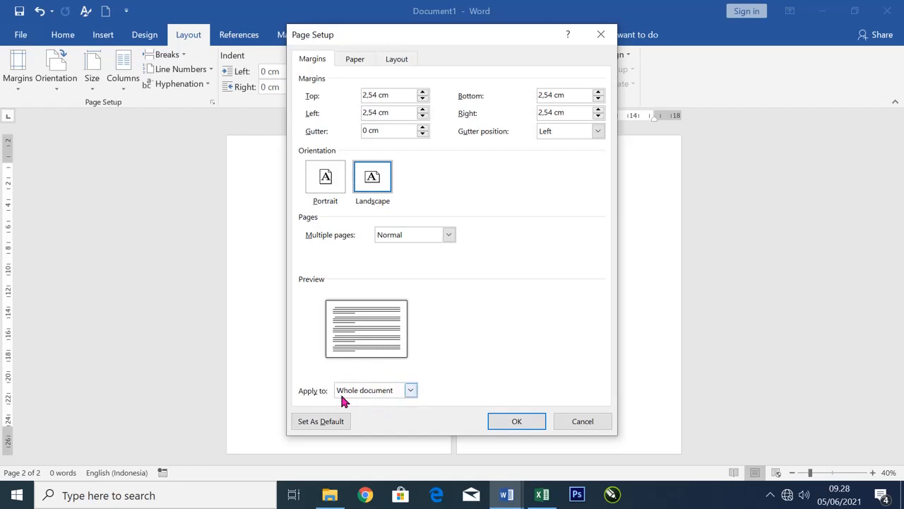
{"action": "left_click", "coordinate": [521, 422]}
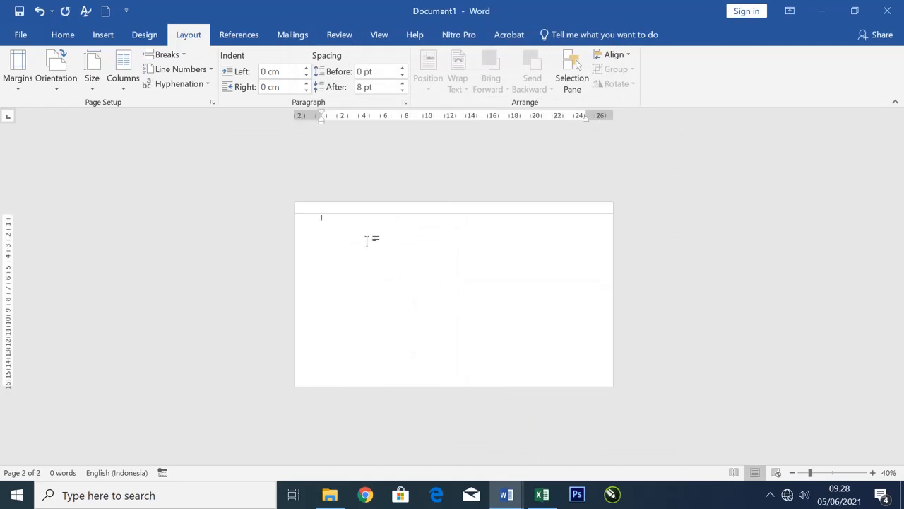
Step: Add several blank lines on the second page, and undo them together with the landscape orientation
{"action": "key", "text": "Return"}
{"action": "key", "text": "Return"}
{"action": "key", "text": "Return"}
{"action": "key", "text": "Return"}
{"action": "key", "text": "Return"}
{"action": "key", "text": "Return"}
{"action": "key", "text": "Return"}
{"action": "key", "text": "Return"}
{"action": "left_click", "coordinate": [41, 12]}
{"action": "left_click", "coordinate": [41, 12]}
{"action": "left_click", "coordinate": [41, 12]}
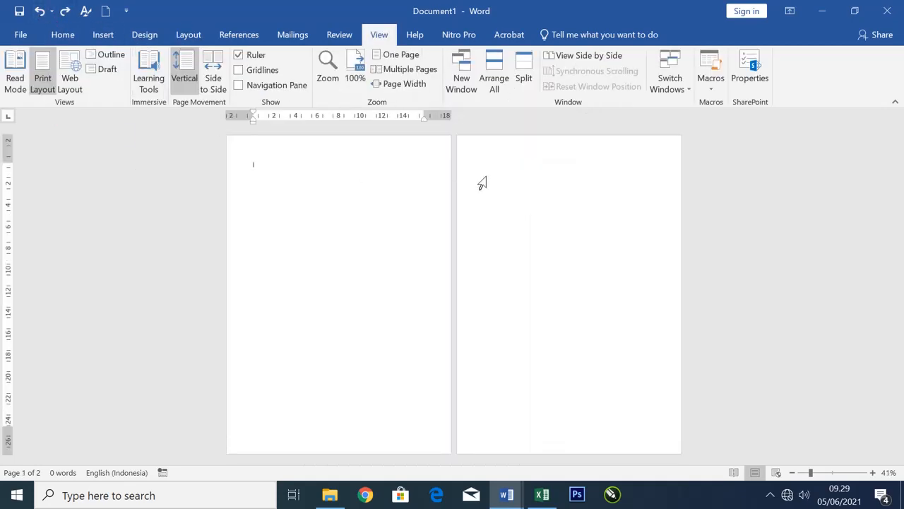
Step: Set the orientation to Landscape from the second page onward, applied to This point forward
{"action": "double_click", "coordinate": [478, 155]}
{"action": "double_click", "coordinate": [525, 185]}
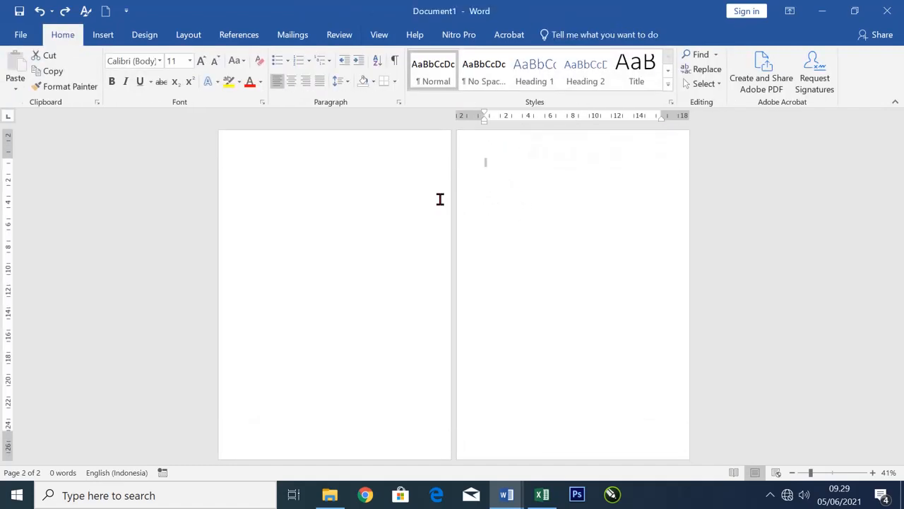
{"action": "left_click", "coordinate": [189, 36]}
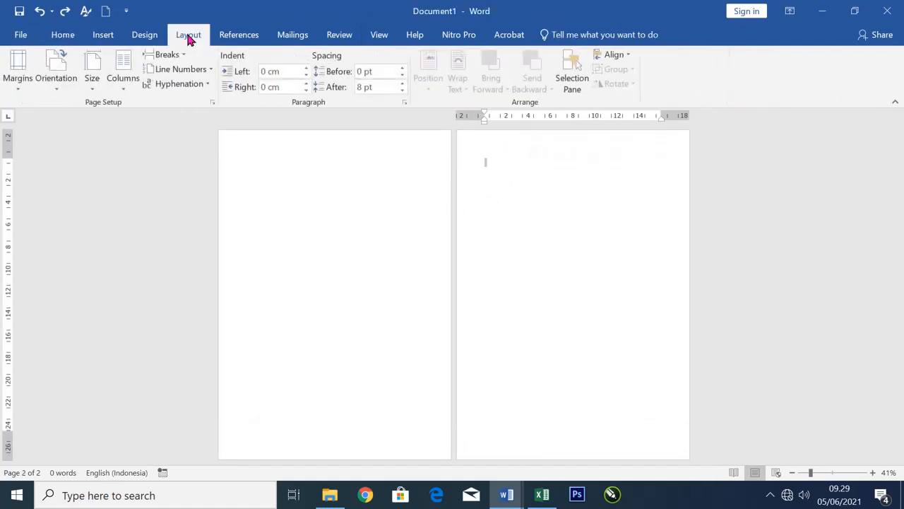
{"action": "left_click", "coordinate": [212, 104]}
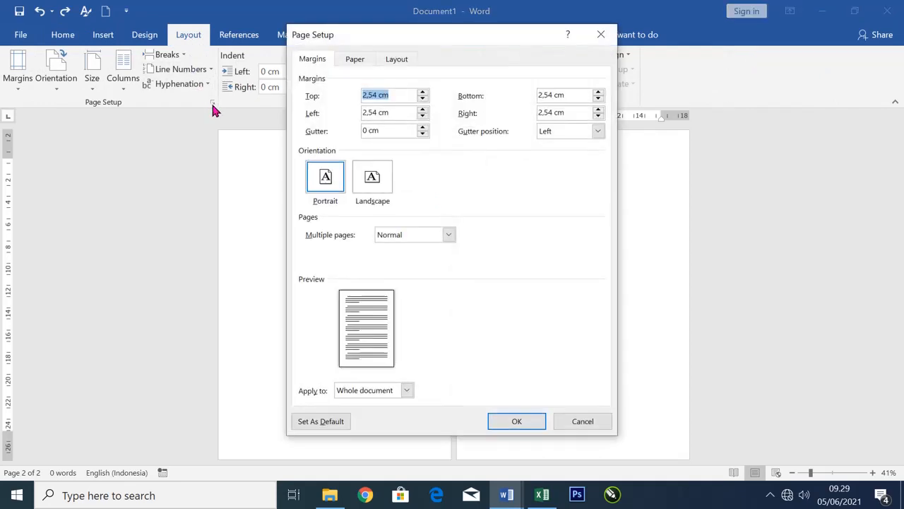
{"action": "left_click", "coordinate": [406, 391]}
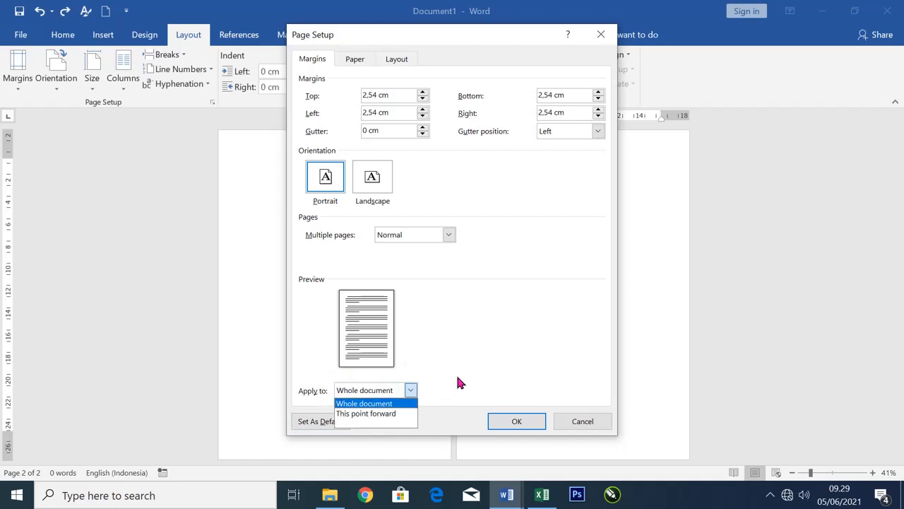
{"action": "left_click", "coordinate": [365, 415]}
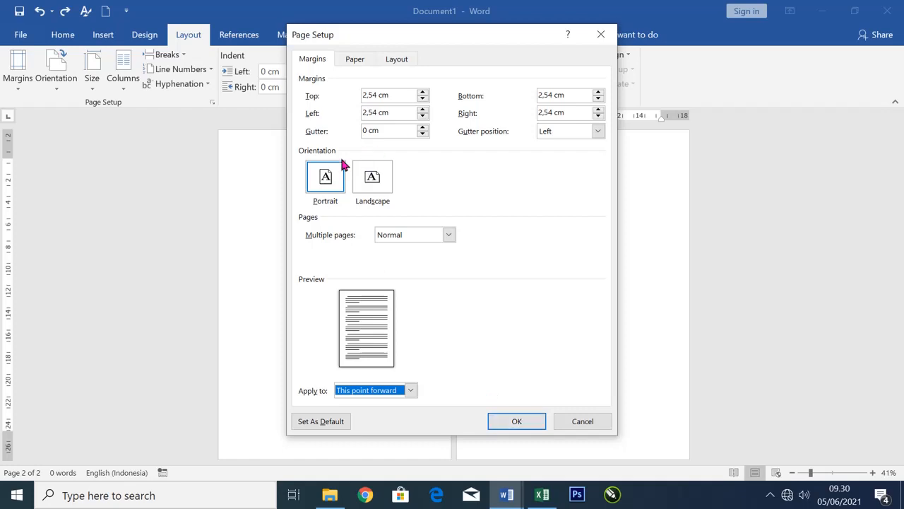
{"action": "left_click", "coordinate": [376, 184]}
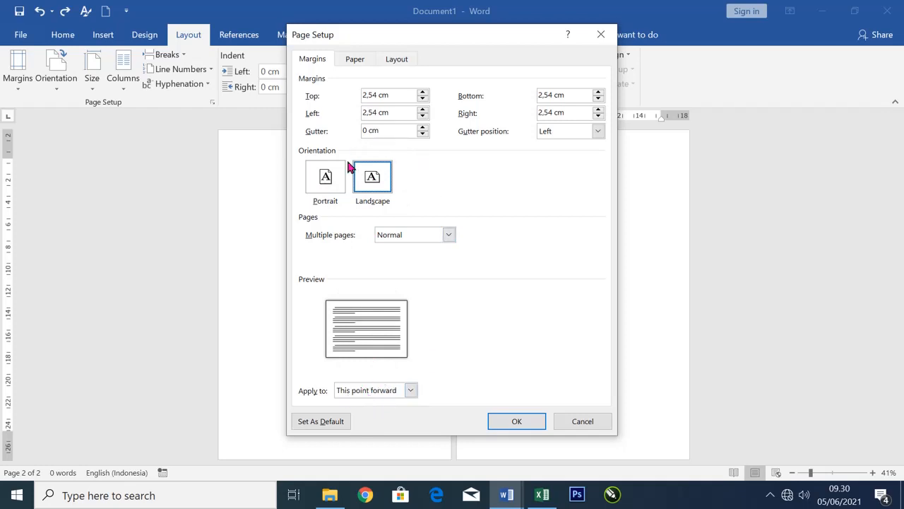
{"action": "left_click", "coordinate": [529, 424]}
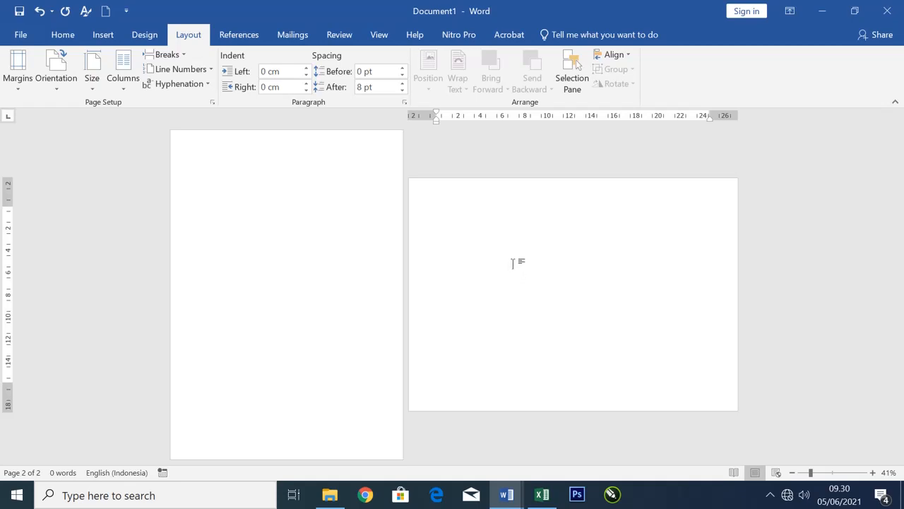
Step: Examine the header and footer section labels on both pages, and undo the second page's landscape orientation
{"action": "double_click", "coordinate": [171, 137]}
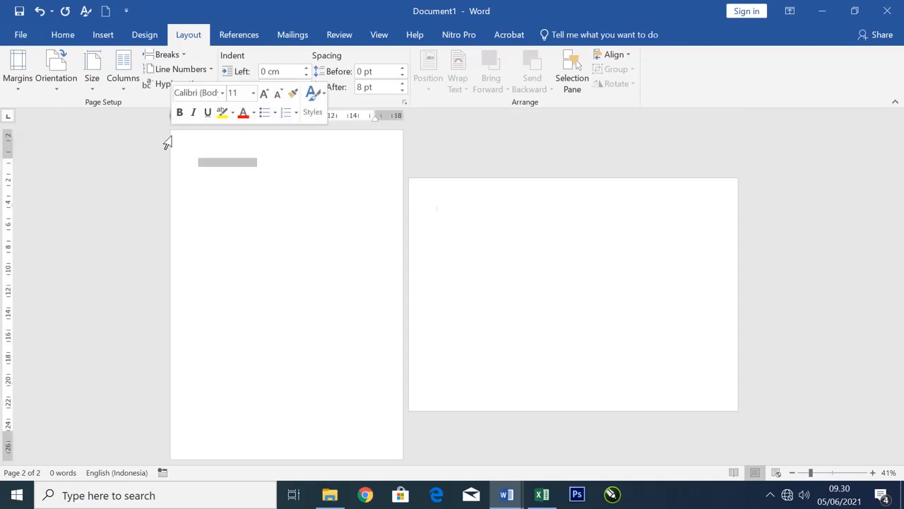
{"action": "left_click", "coordinate": [569, 422]}
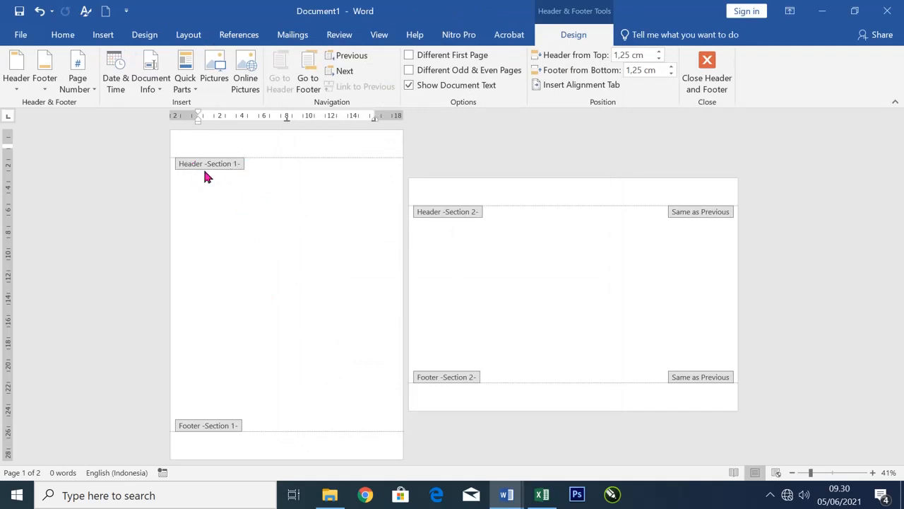
{"action": "double_click", "coordinate": [452, 235]}
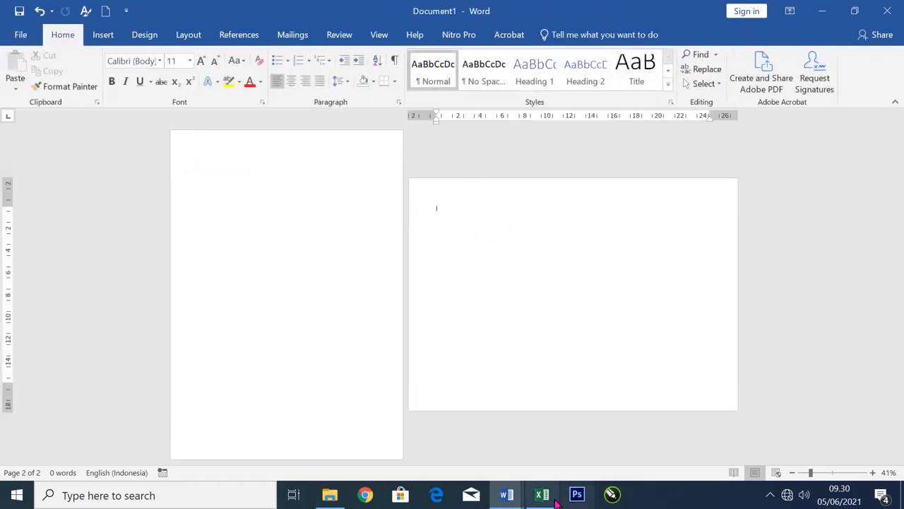
{"action": "left_click", "coordinate": [39, 10]}
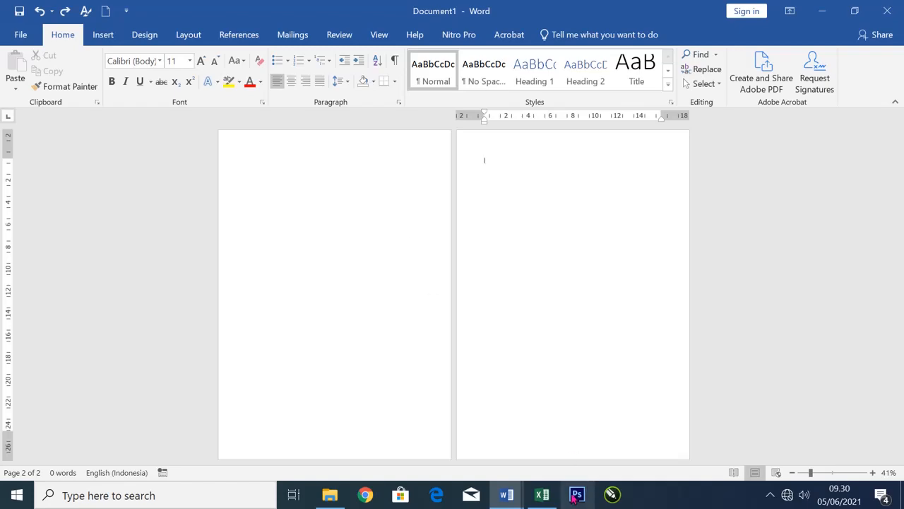
Step: Switch to Semangat Nasionalisme.docx and look over its first pages
{"action": "left_click", "coordinate": [507, 494]}
{"action": "left_click", "coordinate": [541, 445]}
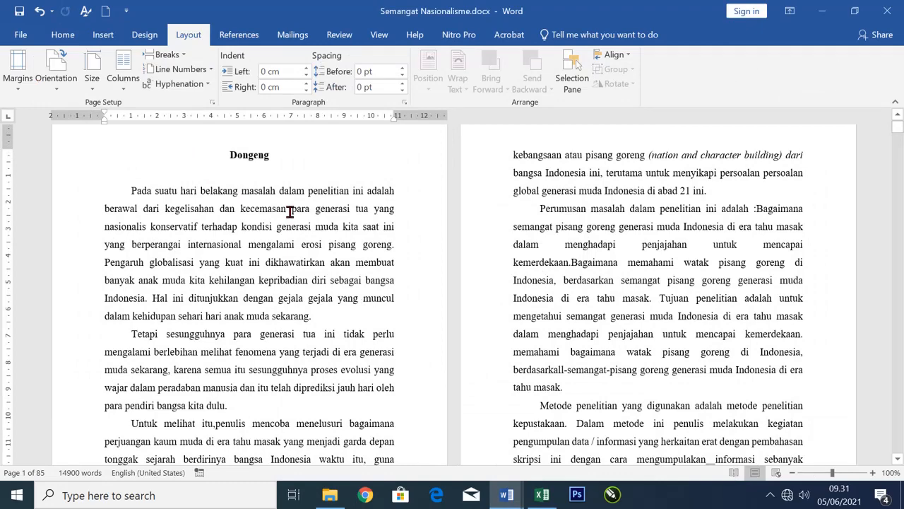
{"action": "scroll", "coordinate": [290, 212], "scroll_direction": "down", "scroll_amount": 7}
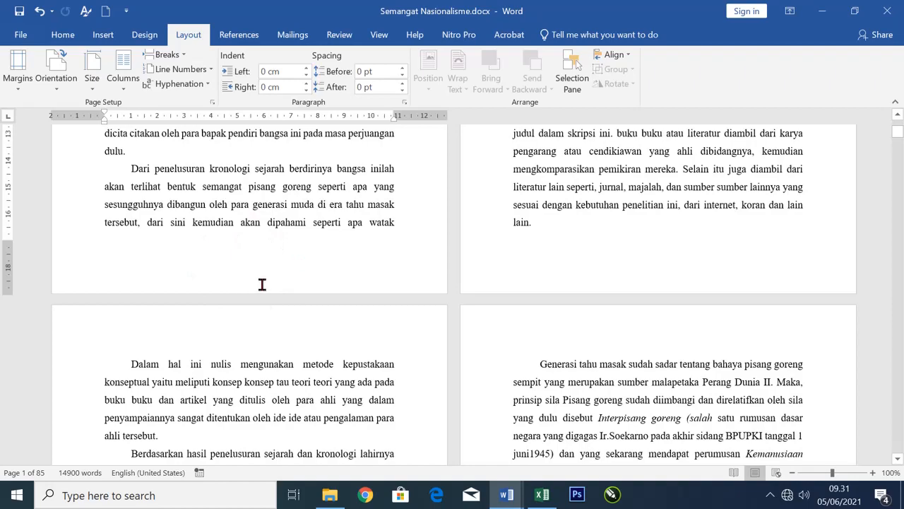
{"action": "scroll", "coordinate": [278, 285], "scroll_direction": "up", "scroll_amount": 1}
{"action": "scroll", "coordinate": [278, 285], "scroll_direction": "up", "scroll_amount": 3}
{"action": "scroll", "coordinate": [281, 320], "scroll_direction": "down", "scroll_amount": 4}
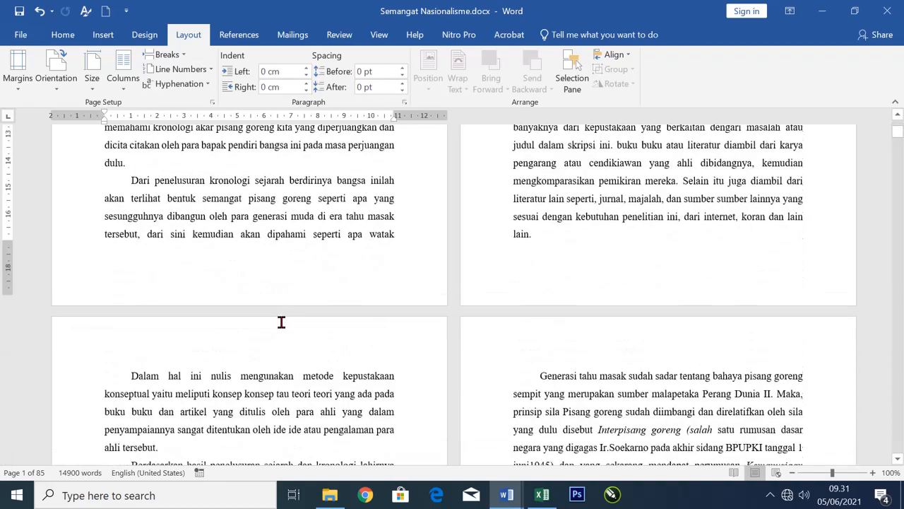
{"action": "scroll", "coordinate": [664, 280], "scroll_direction": "up", "scroll_amount": 8}
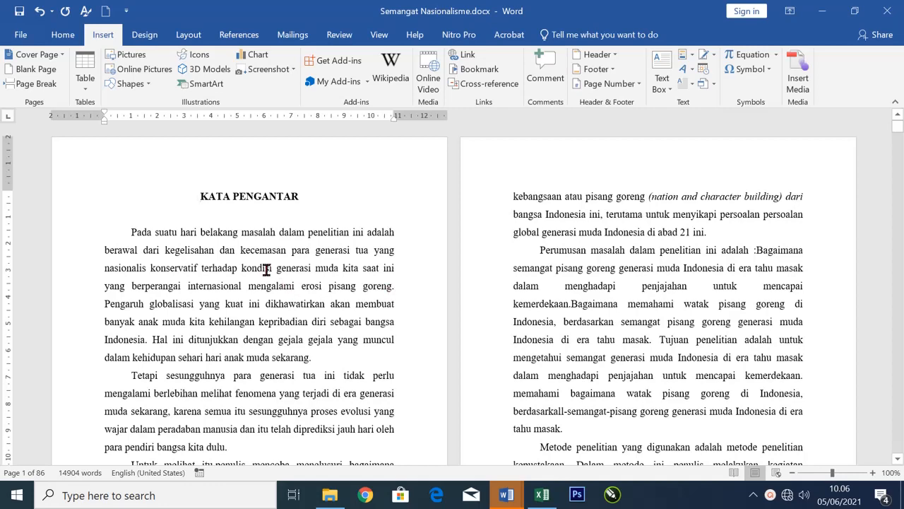
Step: Insert a Plain Number 2 page number at the bottom of the document's pages
{"action": "scroll", "coordinate": [267, 271], "scroll_direction": "down", "scroll_amount": 8}
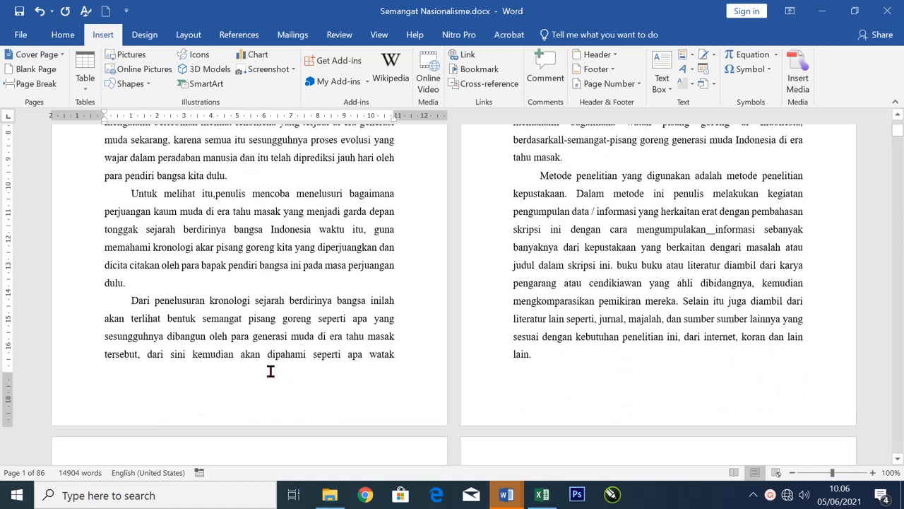
{"action": "scroll", "coordinate": [208, 268], "scroll_direction": "up", "scroll_amount": 8}
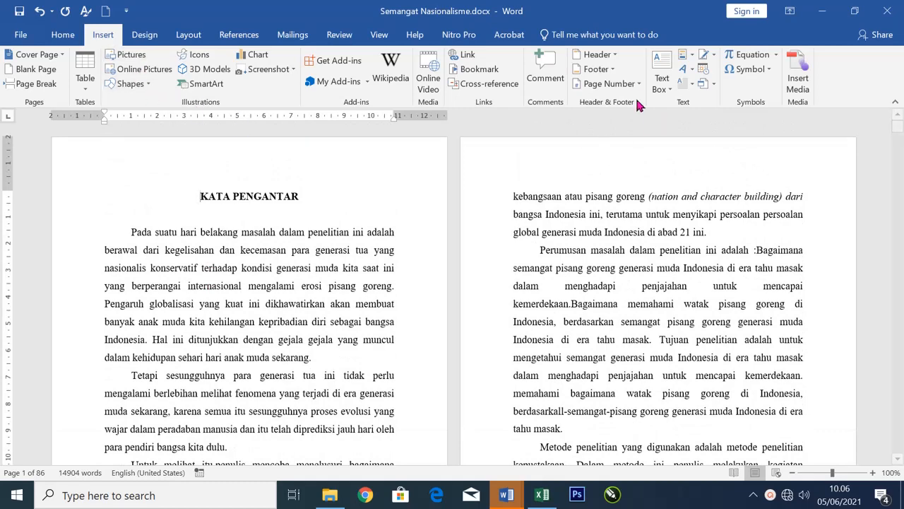
{"action": "left_click", "coordinate": [609, 83]}
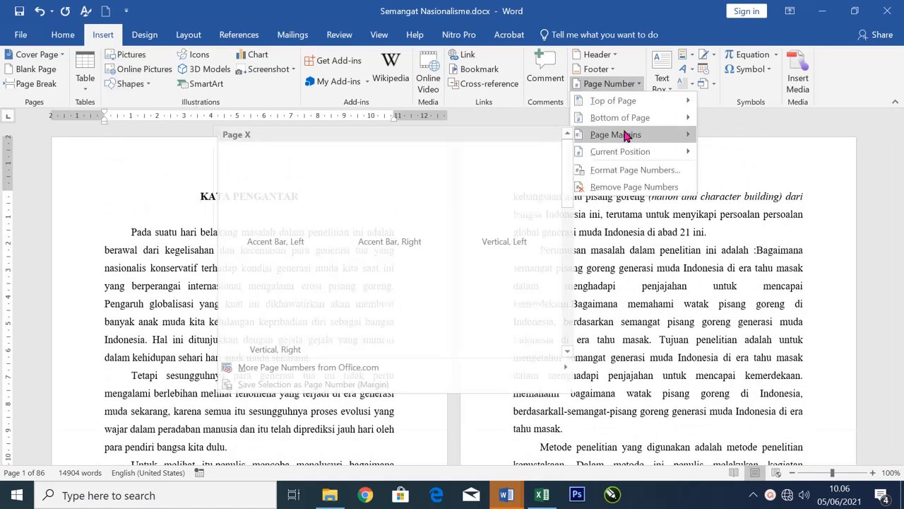
{"action": "mouse_move", "coordinate": [626, 121]}
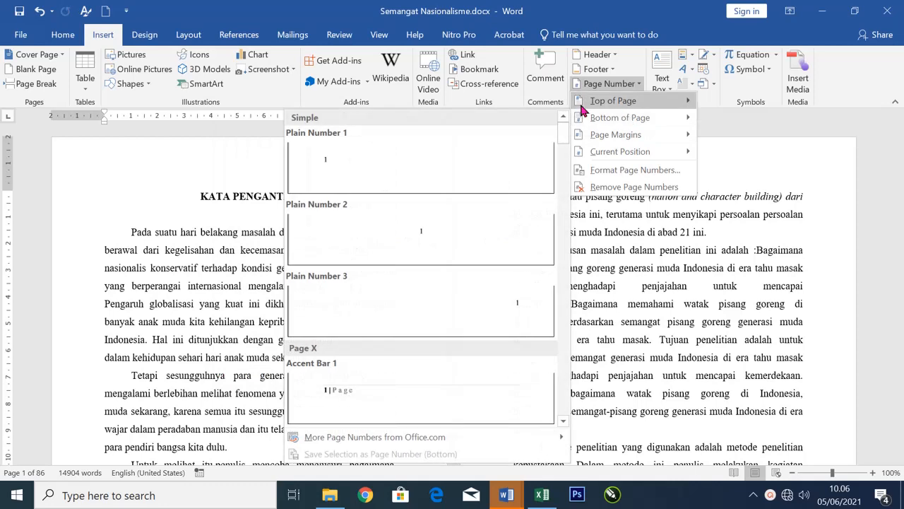
{"action": "left_click", "coordinate": [424, 229]}
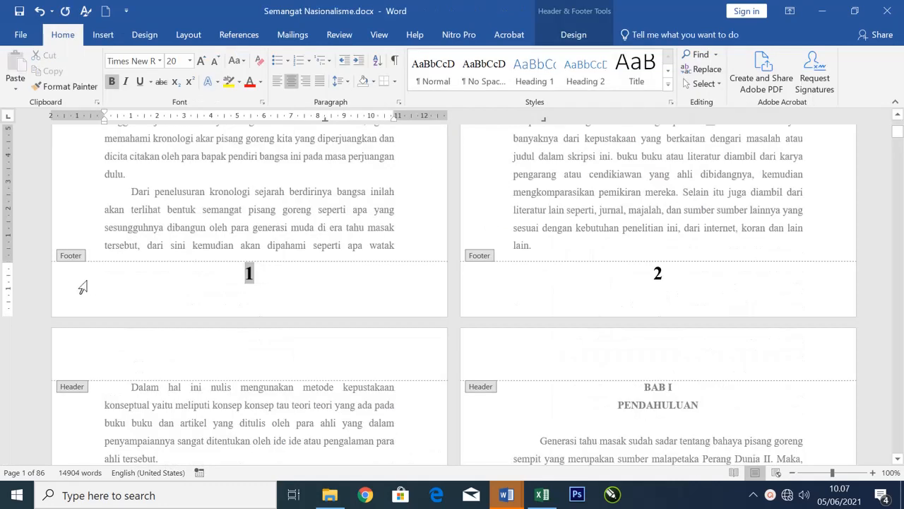
Step: Change the number format of the footer page numbers to lowercase Roman numerals (i, ii, iii, ...)
{"action": "left_click", "coordinate": [81, 287]}
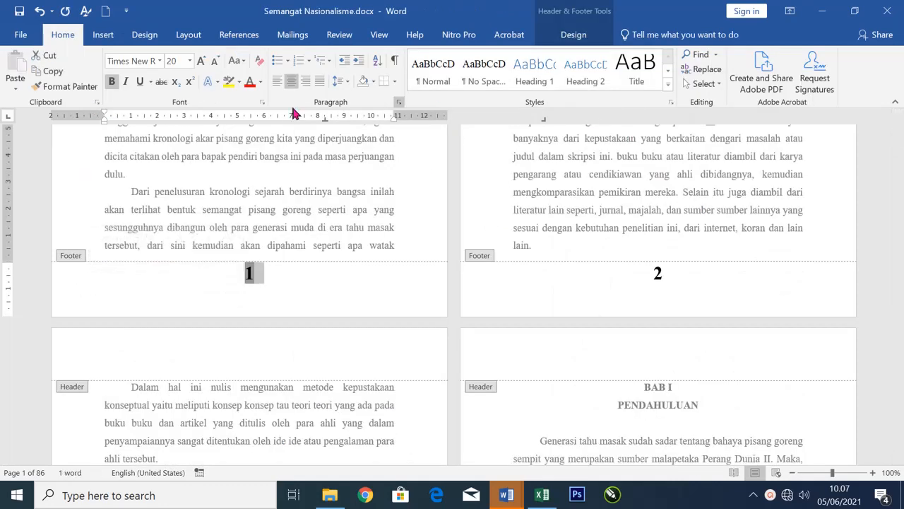
{"action": "left_click", "coordinate": [85, 88]}
{"action": "left_click", "coordinate": [65, 280]}
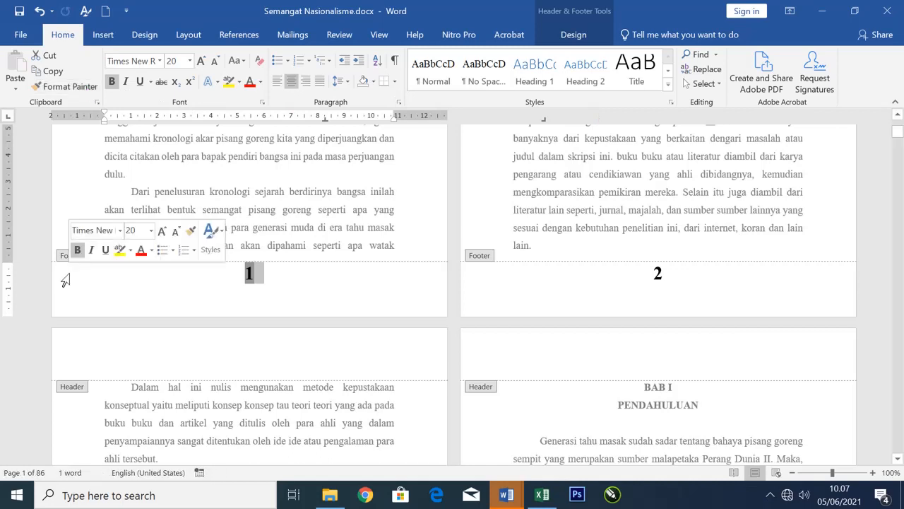
{"action": "left_click", "coordinate": [103, 34]}
{"action": "left_click", "coordinate": [609, 84]}
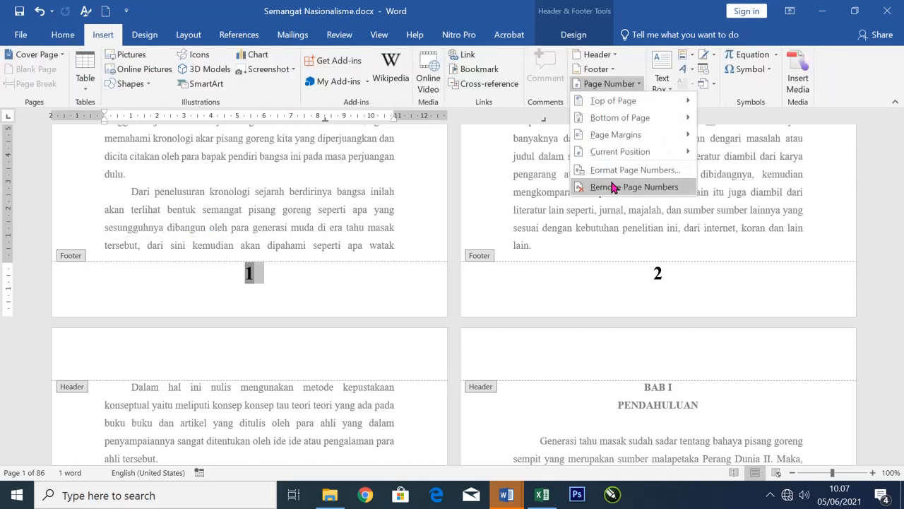
{"action": "left_click", "coordinate": [606, 171]}
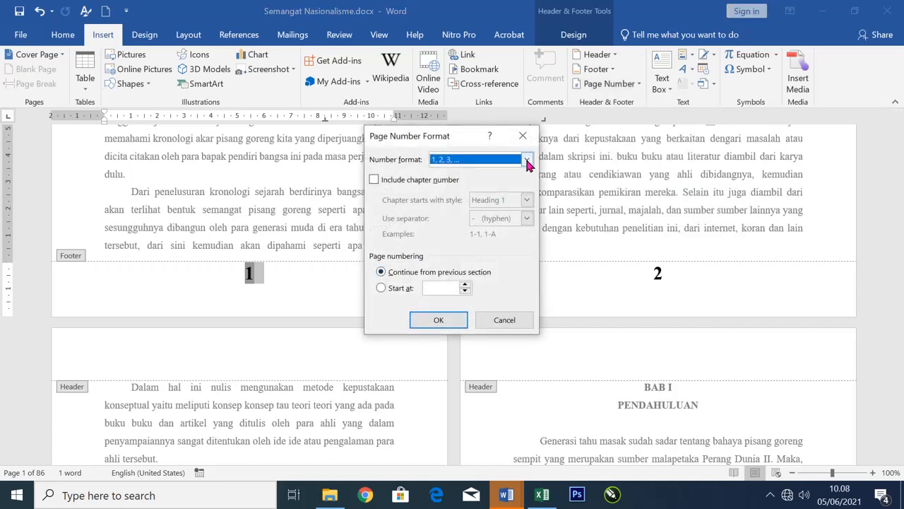
{"action": "left_click", "coordinate": [527, 159]}
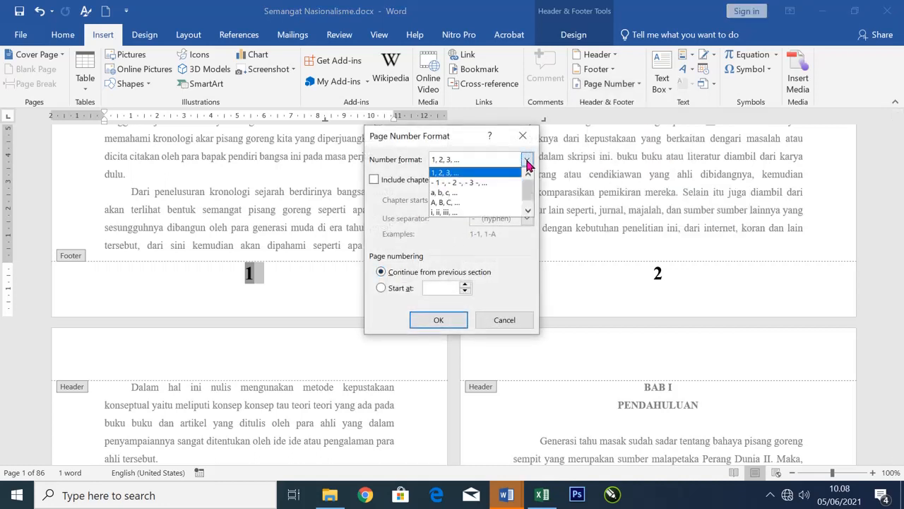
{"action": "left_click", "coordinate": [450, 214]}
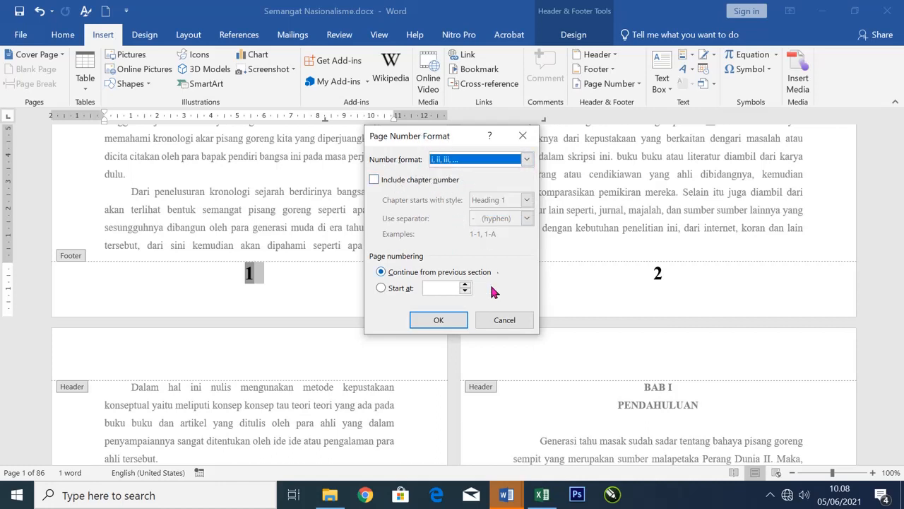
{"action": "left_click", "coordinate": [438, 321]}
Step: Examine the footer page numbers across the first pages and where the BAB I heading falls
{"action": "scroll", "coordinate": [291, 390], "scroll_direction": "down", "scroll_amount": 2}
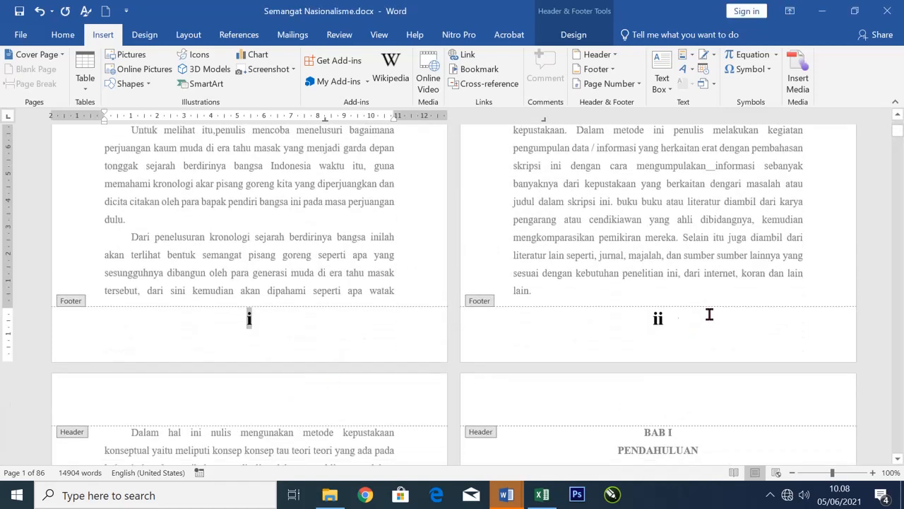
{"action": "scroll", "coordinate": [672, 311], "scroll_direction": "down", "scroll_amount": 2}
{"action": "scroll", "coordinate": [687, 278], "scroll_direction": "down", "scroll_amount": 12}
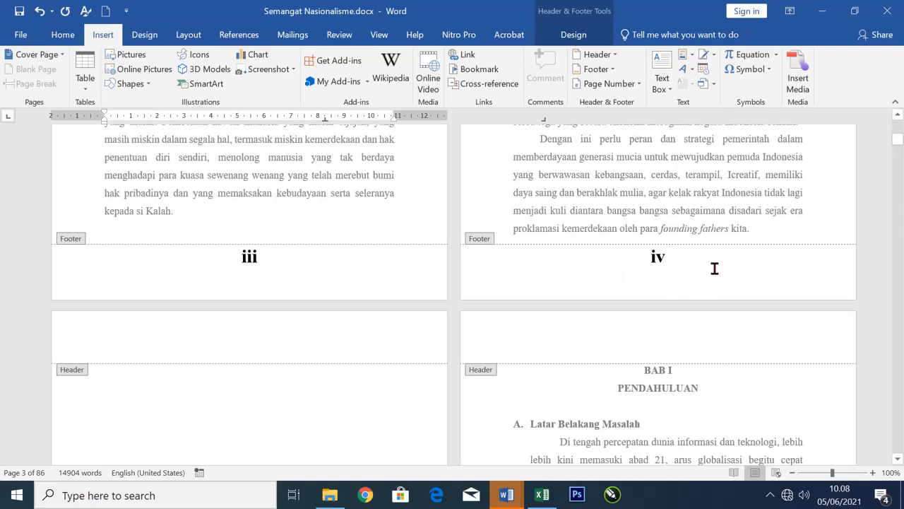
{"action": "scroll", "coordinate": [642, 285], "scroll_direction": "up", "scroll_amount": 9}
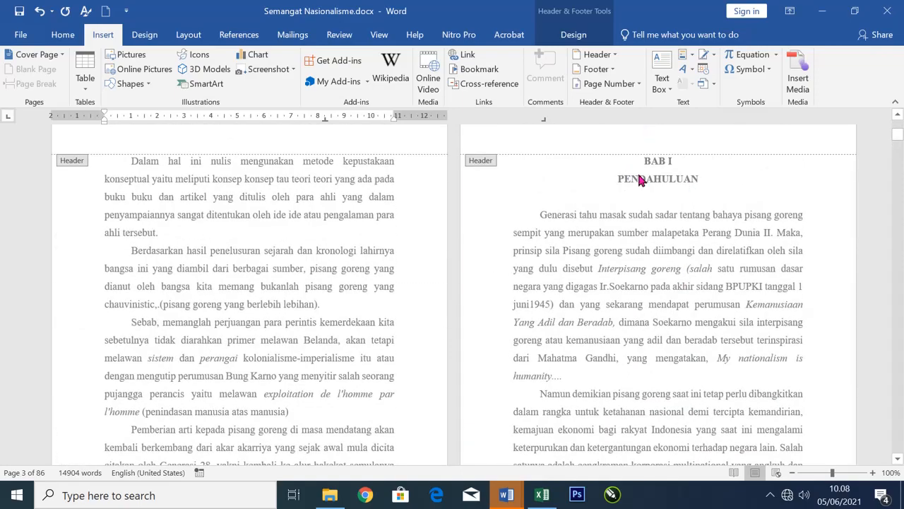
{"action": "scroll", "coordinate": [649, 181], "scroll_direction": "down", "scroll_amount": 8}
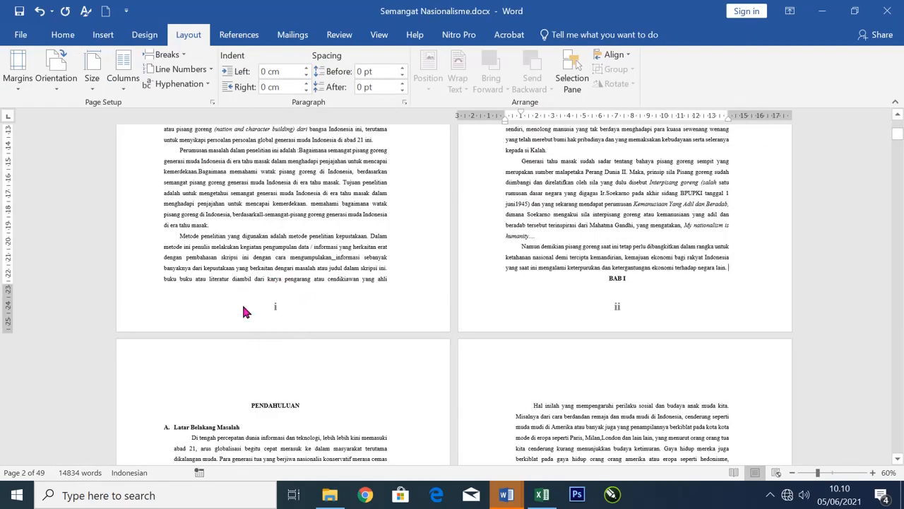
{"action": "scroll", "coordinate": [302, 300], "scroll_direction": "up", "scroll_amount": 6}
{"action": "scroll", "coordinate": [302, 293], "scroll_direction": "down", "scroll_amount": 5}
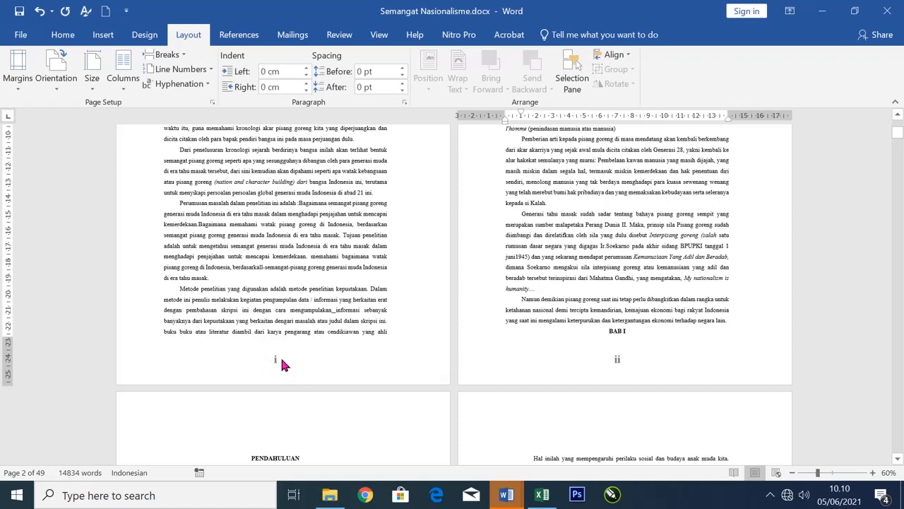
{"action": "scroll", "coordinate": [281, 358], "scroll_direction": "down", "scroll_amount": 2}
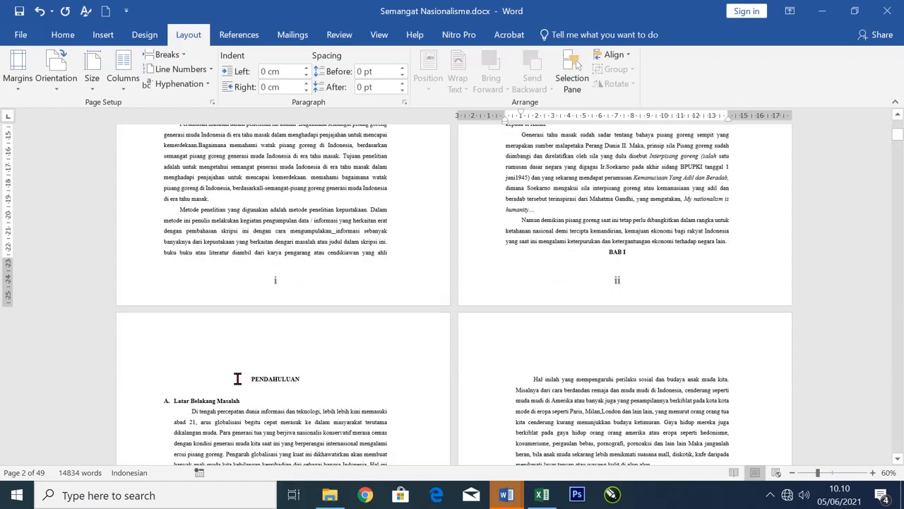
Step: Move the BAB I heading onto the third page, directly above PENDAHULUAN, and check that page's footer number
{"action": "left_click", "coordinate": [240, 380]}
{"action": "left_click", "coordinate": [565, 252]}
{"action": "key", "text": "Return"}
{"action": "scroll", "coordinate": [247, 389], "scroll_direction": "down", "scroll_amount": 3}
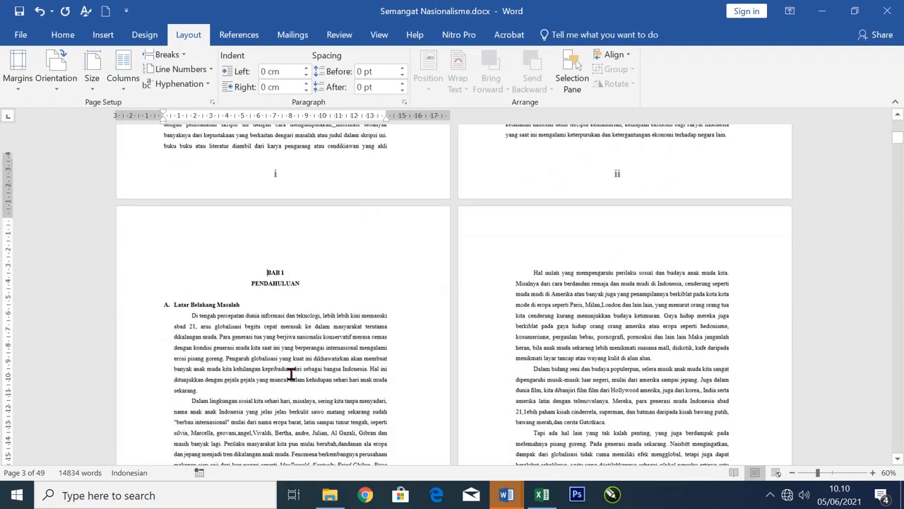
{"action": "scroll", "coordinate": [290, 374], "scroll_direction": "down", "scroll_amount": 6}
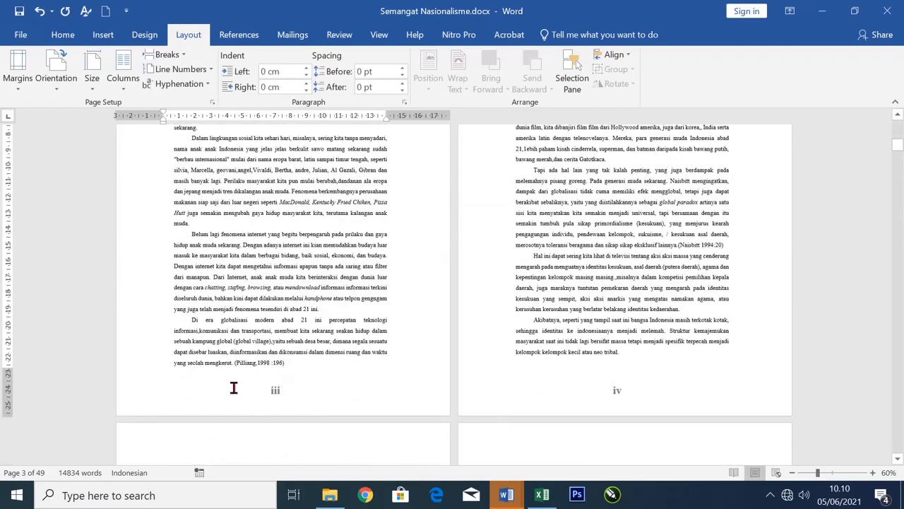
{"action": "scroll", "coordinate": [295, 392], "scroll_direction": "up", "scroll_amount": 5}
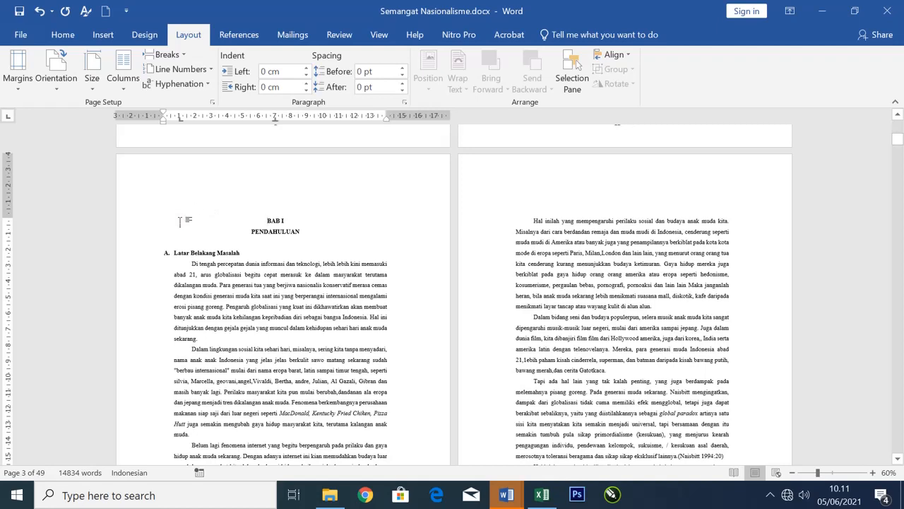
Step: Start a new section before the BAB I heading by applying the page setup to This point forward
{"action": "left_click", "coordinate": [180, 222]}
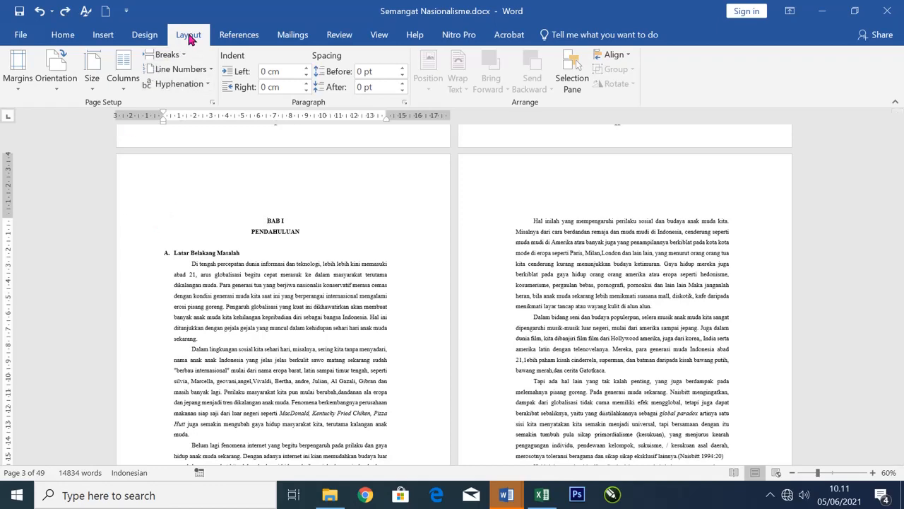
{"action": "left_click", "coordinate": [211, 104]}
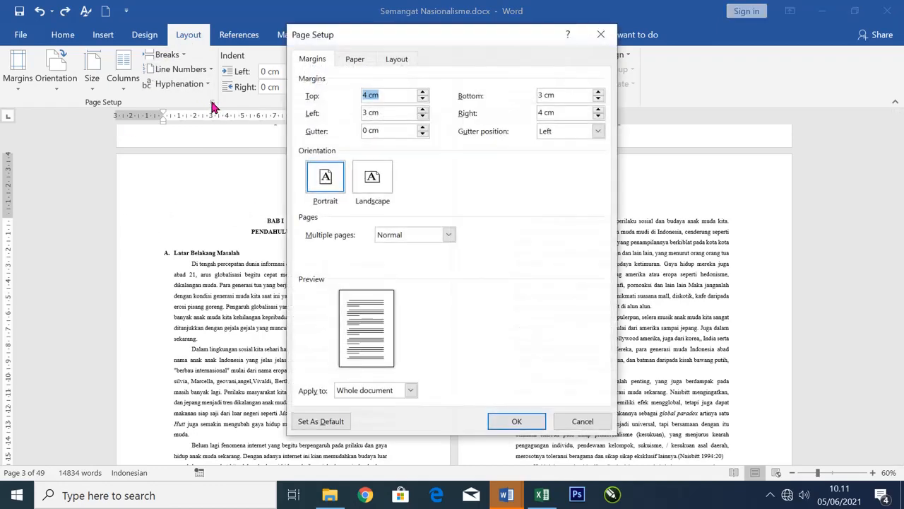
{"action": "left_click", "coordinate": [410, 390]}
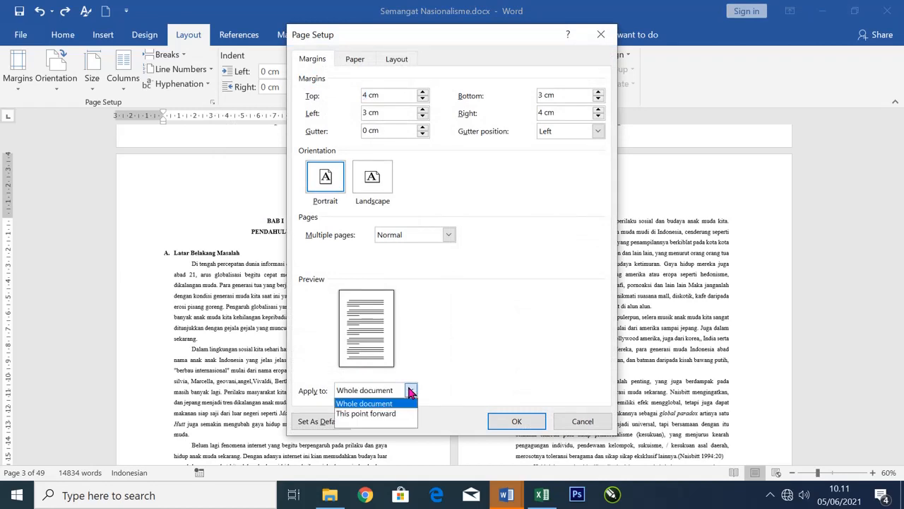
{"action": "left_click", "coordinate": [374, 414]}
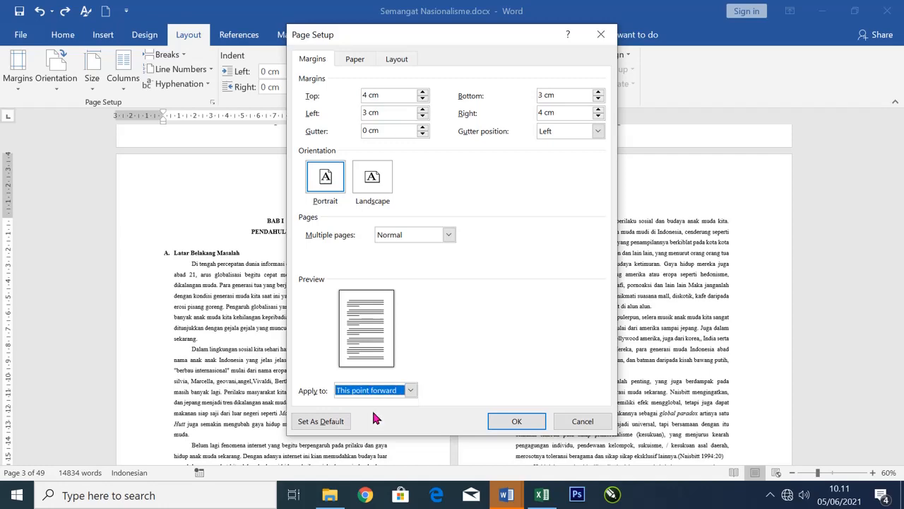
{"action": "left_click", "coordinate": [502, 421]}
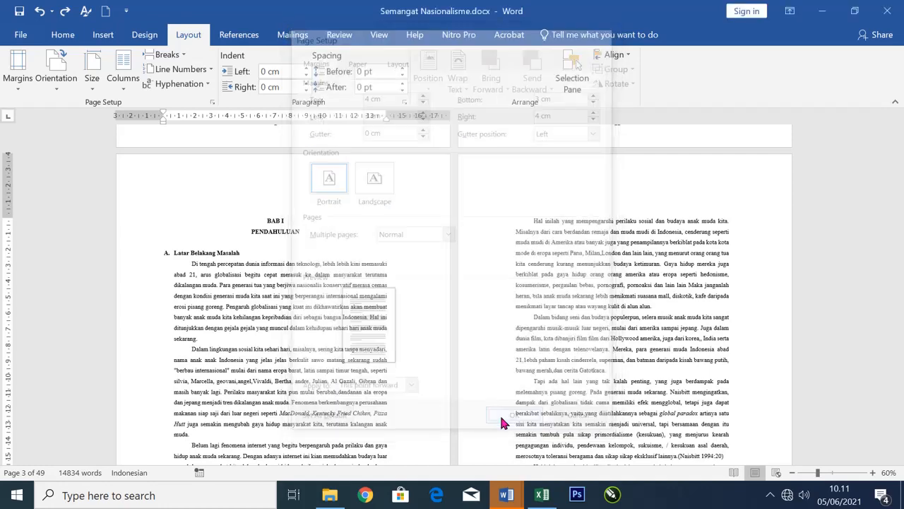
Step: Check the header section labels on the BAB I page, and return to the body text
{"action": "left_click", "coordinate": [133, 175]}
{"action": "double_click", "coordinate": [136, 179]}
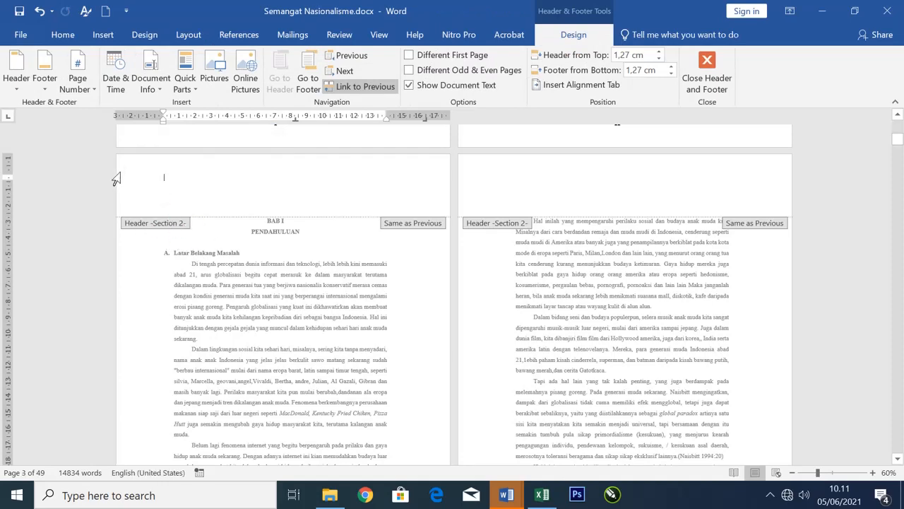
{"action": "double_click", "coordinate": [236, 222]}
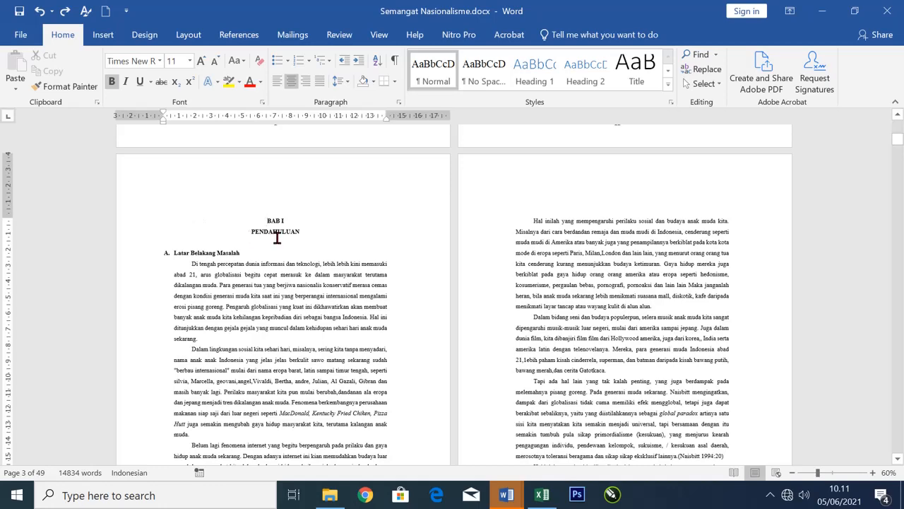
Step: Set the page numbers of the section beginning at BAB I to the 1, 2, 3, ... format, starting at 1
{"action": "scroll", "coordinate": [284, 260], "scroll_direction": "down", "scroll_amount": 5}
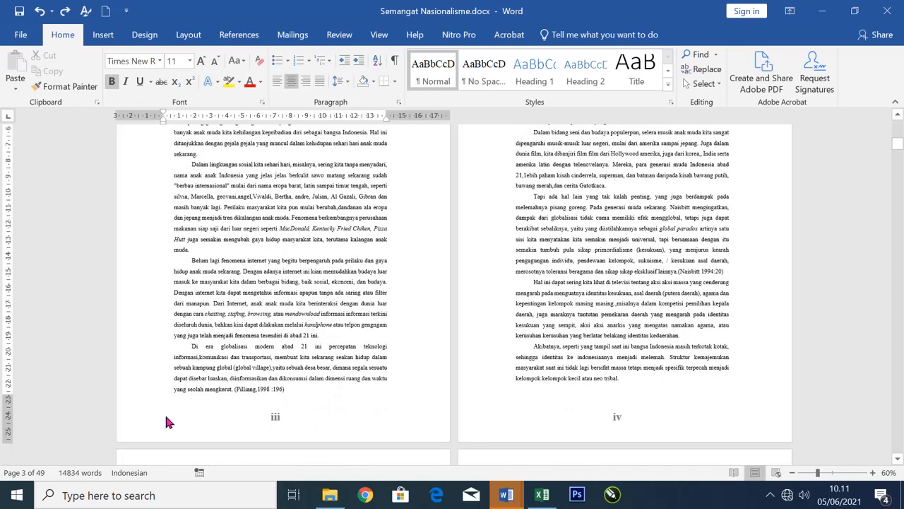
{"action": "double_click", "coordinate": [133, 415]}
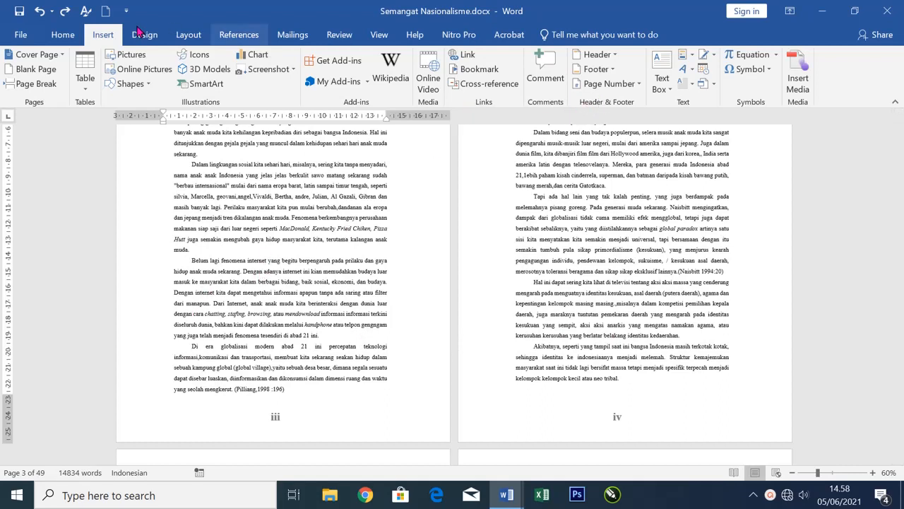
{"action": "left_click", "coordinate": [639, 85]}
{"action": "left_click", "coordinate": [625, 177]}
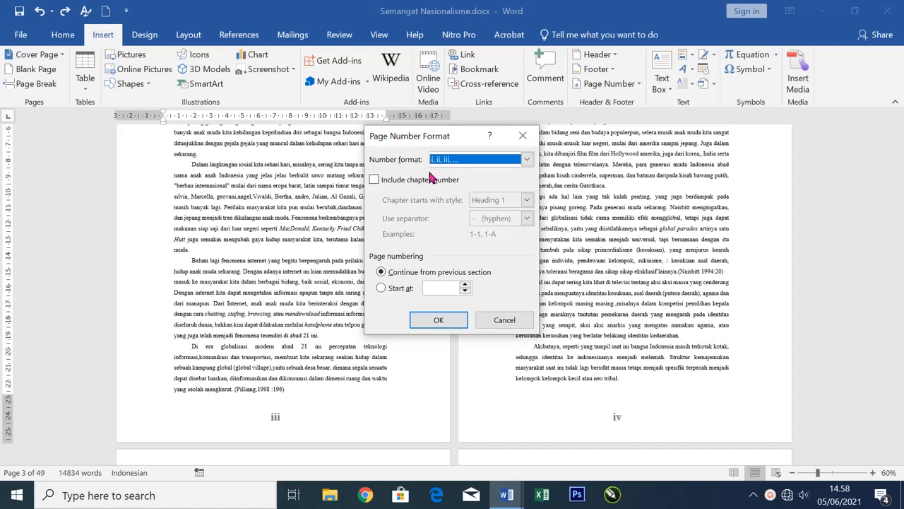
{"action": "left_click", "coordinate": [527, 163]}
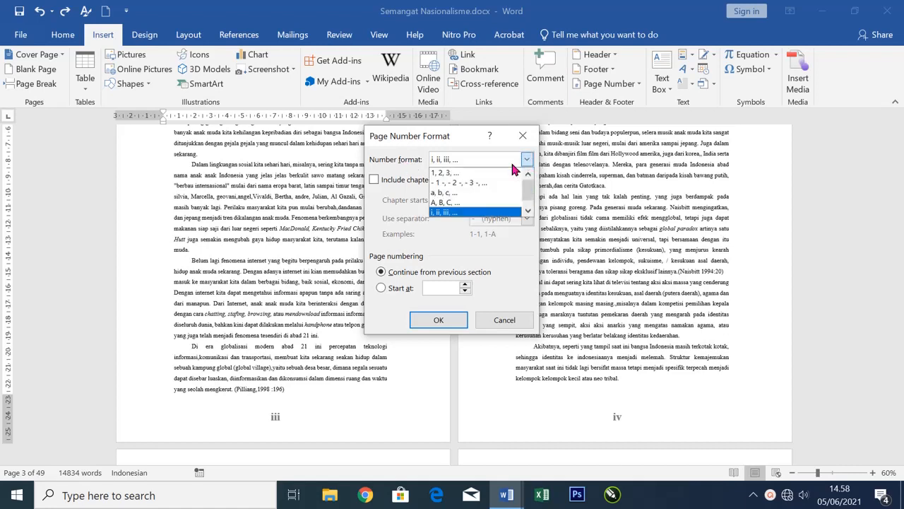
{"action": "left_click", "coordinate": [460, 177]}
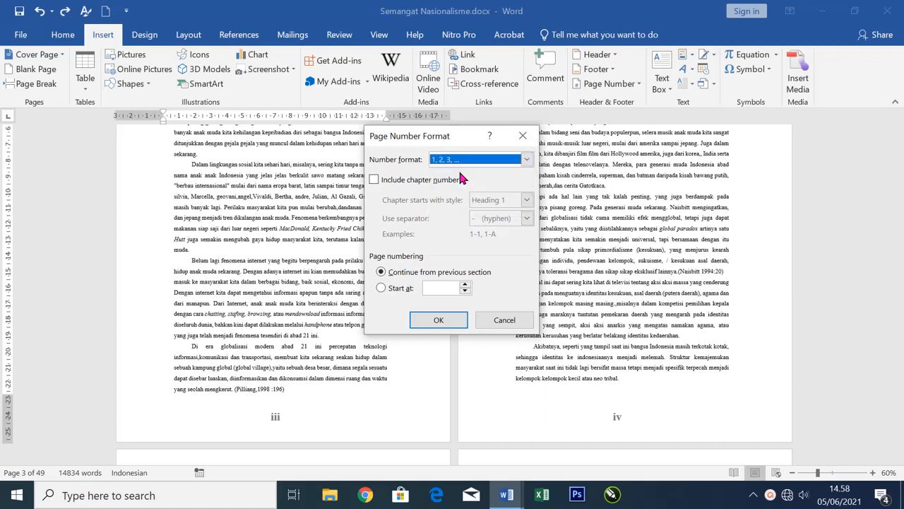
{"action": "left_click", "coordinate": [382, 288]}
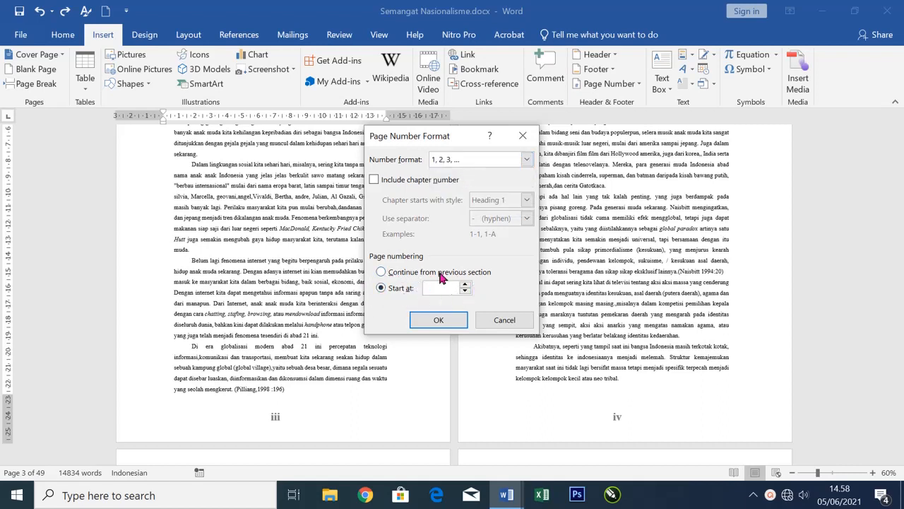
{"action": "left_click", "coordinate": [437, 320]}
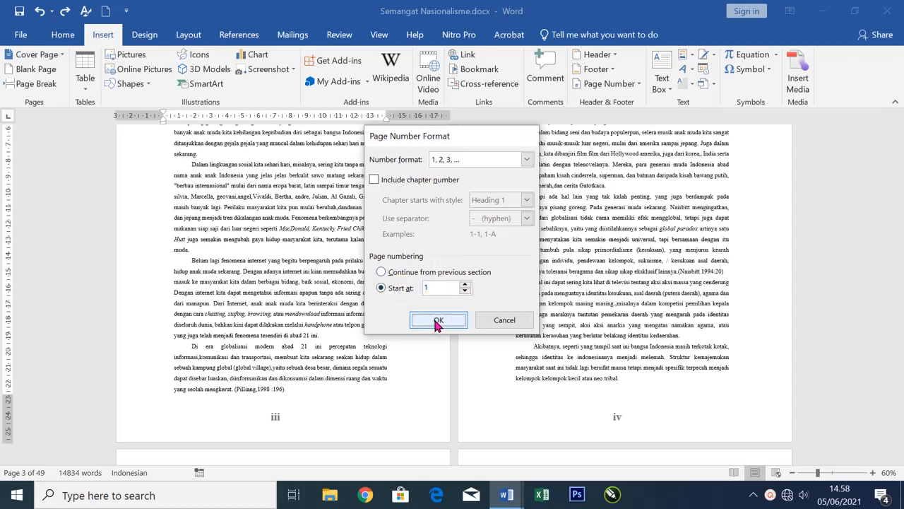
{"action": "scroll", "coordinate": [355, 299], "scroll_direction": "down", "scroll_amount": 5}
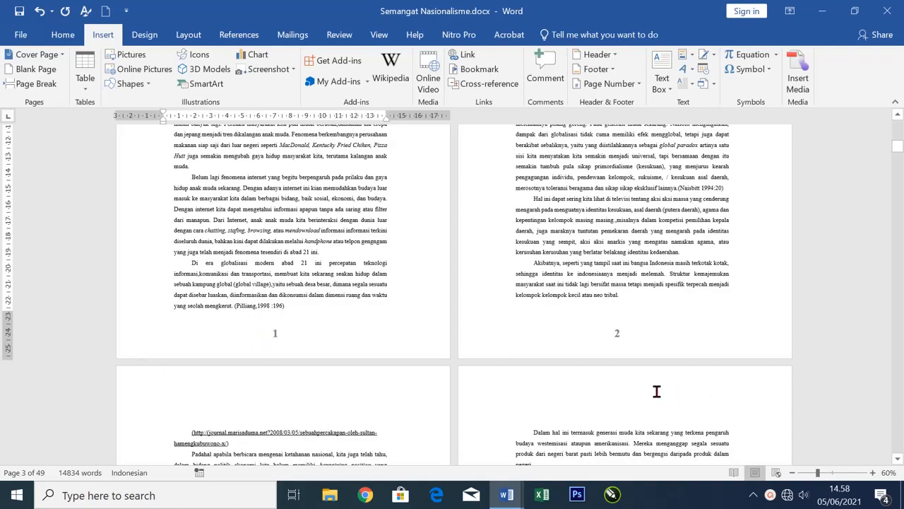
Step: Check the footer page numbers before and after BAB I, and read the PENOMORAN HALAMAN topics in the course notes
{"action": "scroll", "coordinate": [657, 394], "scroll_direction": "down", "scroll_amount": 15}
{"action": "scroll", "coordinate": [462, 307], "scroll_direction": "up", "scroll_amount": 20}
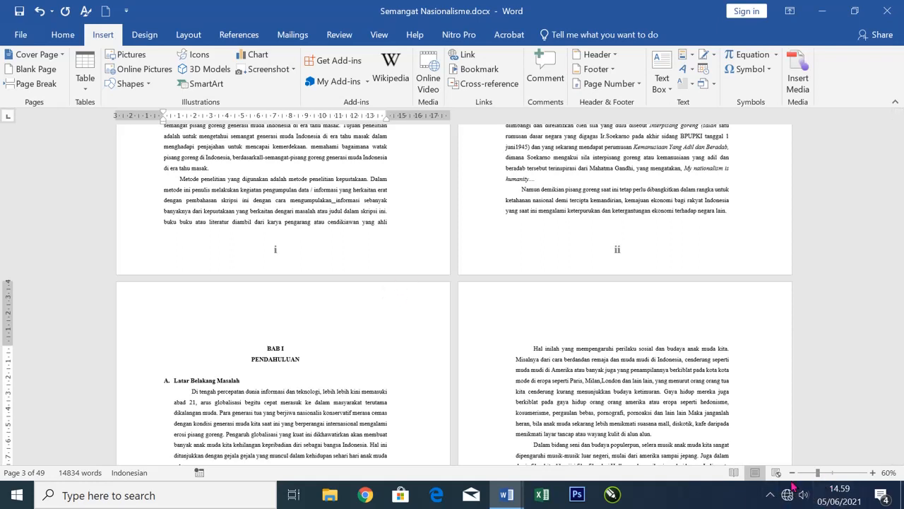
{"action": "left_click", "coordinate": [771, 497]}
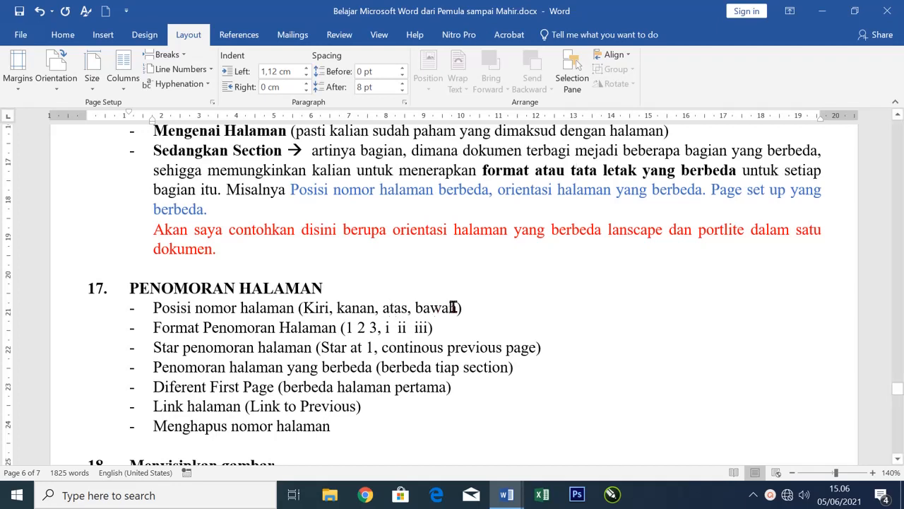
{"action": "left_click", "coordinate": [480, 306]}
{"action": "double_click", "coordinate": [545, 349]}
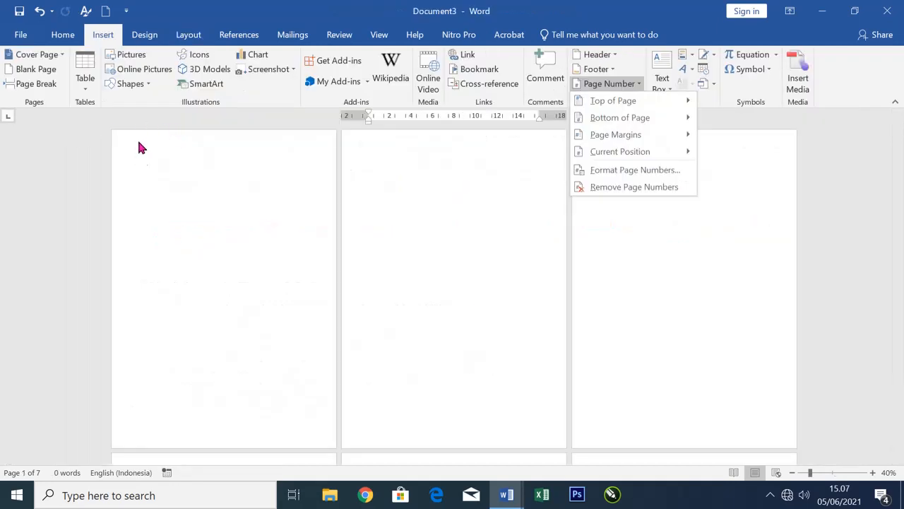
Step: Look through the Top of Page and Bottom of Page number galleries in the blank Document3
{"action": "left_click", "coordinate": [142, 150]}
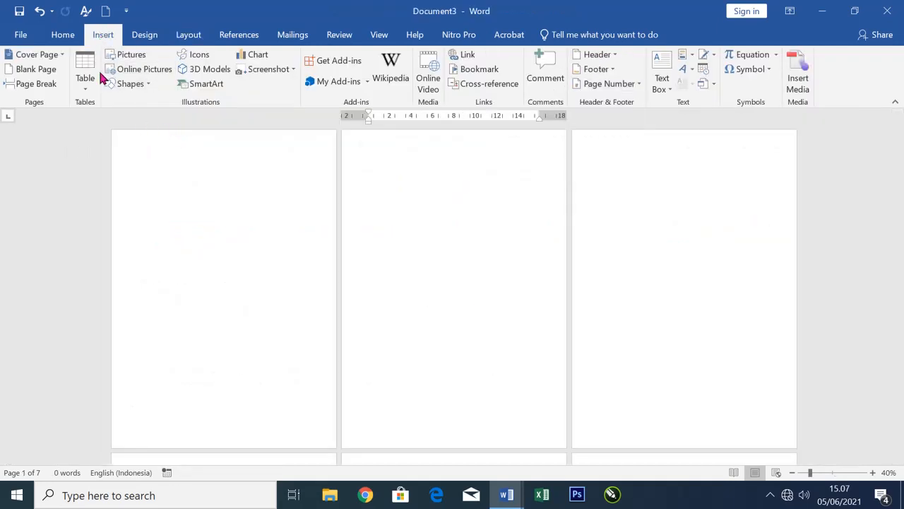
{"action": "left_click", "coordinate": [629, 84]}
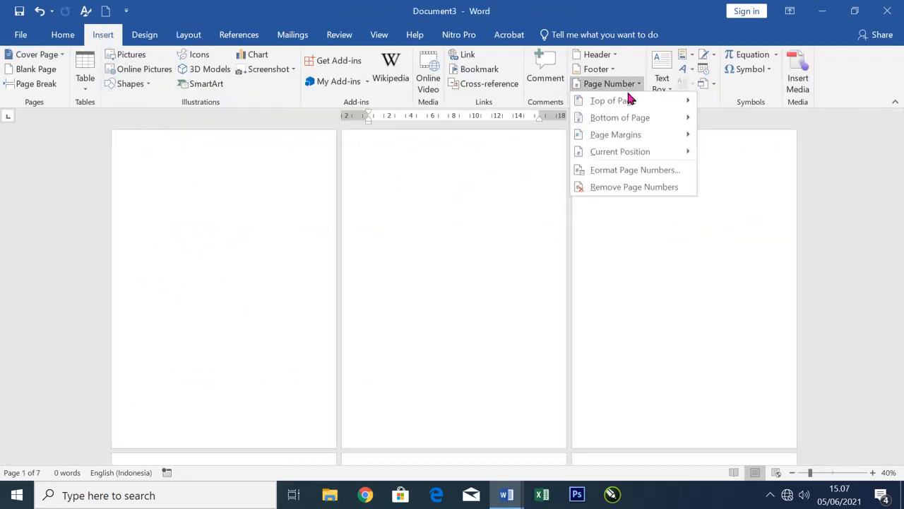
{"action": "mouse_move", "coordinate": [623, 104]}
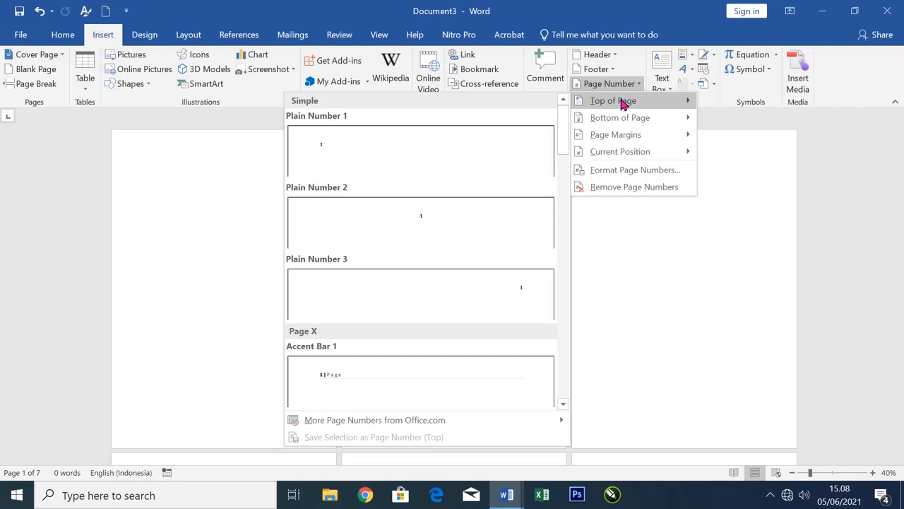
{"action": "mouse_move", "coordinate": [619, 123]}
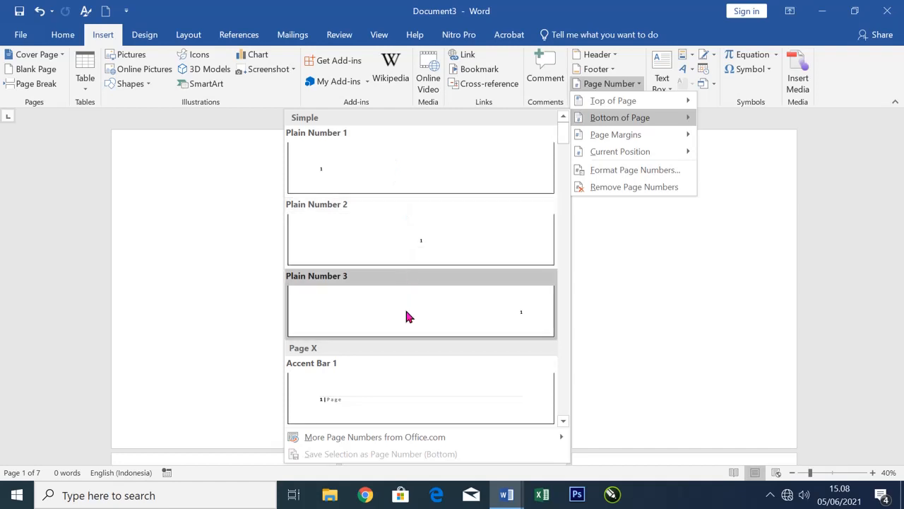
{"action": "left_click", "coordinate": [662, 258]}
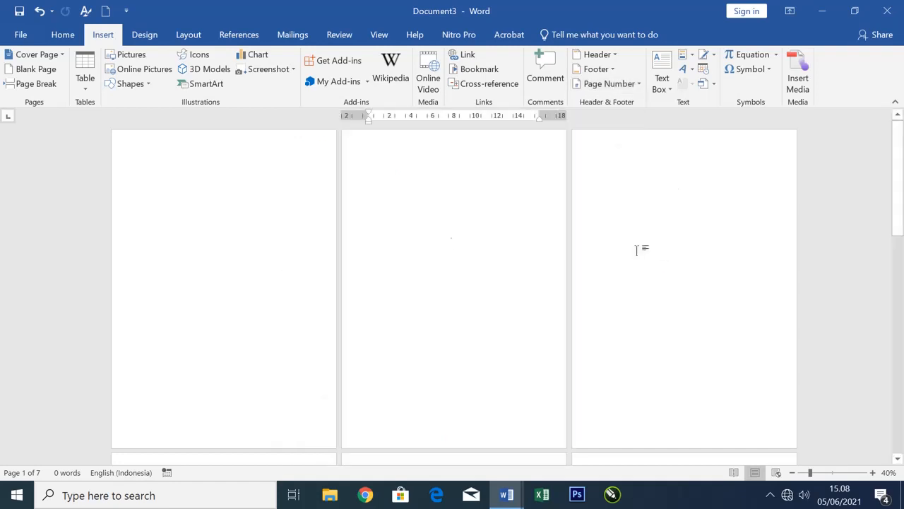
Step: Insert a centred Plain Number 2 page number at the bottom of the pages in Document3
{"action": "left_click", "coordinate": [134, 150]}
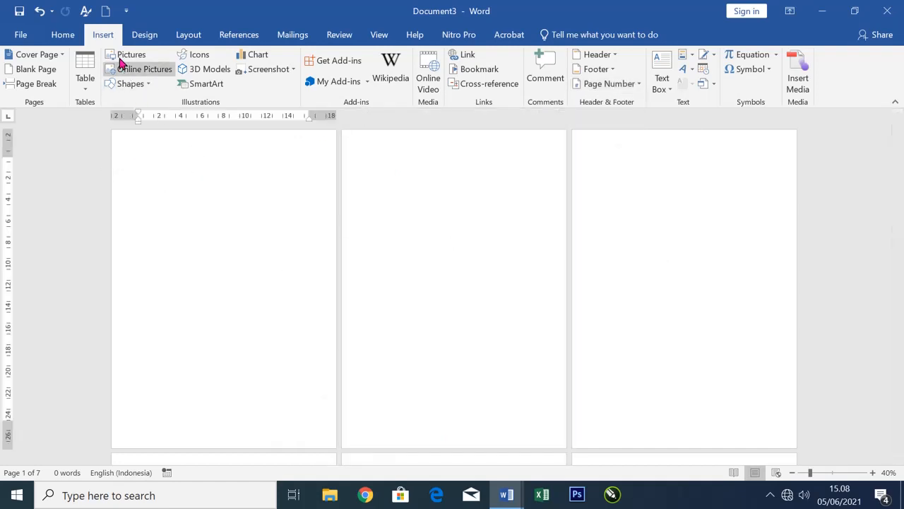
{"action": "left_click", "coordinate": [604, 85]}
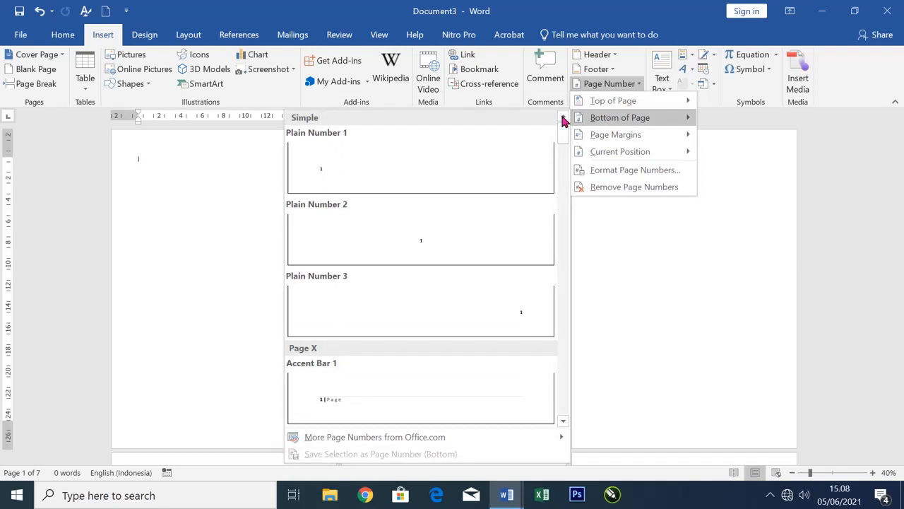
{"action": "left_click", "coordinate": [422, 250]}
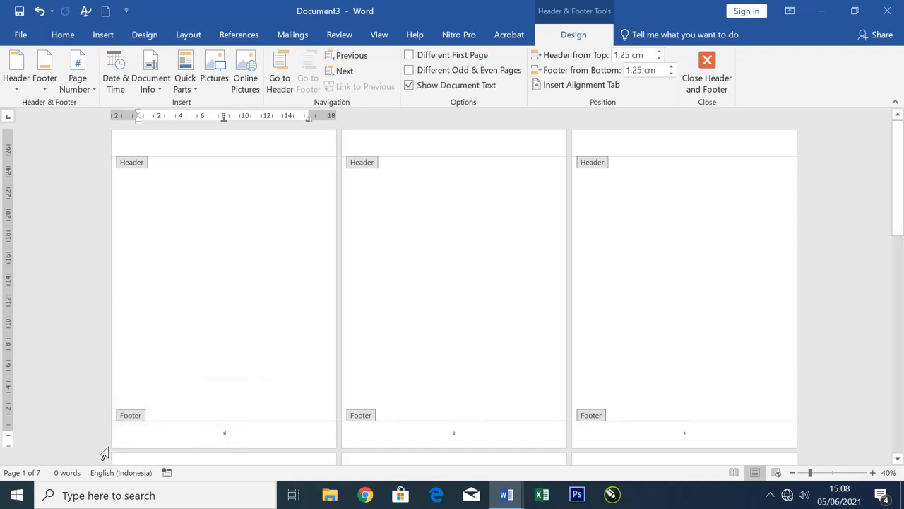
Step: Set the font size of the footer page number to 20
{"action": "left_click", "coordinate": [112, 439]}
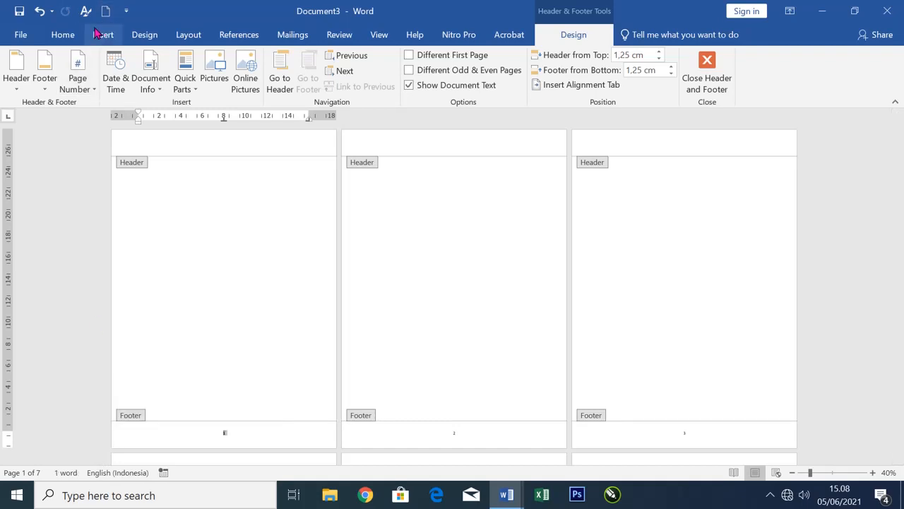
{"action": "left_click", "coordinate": [62, 34]}
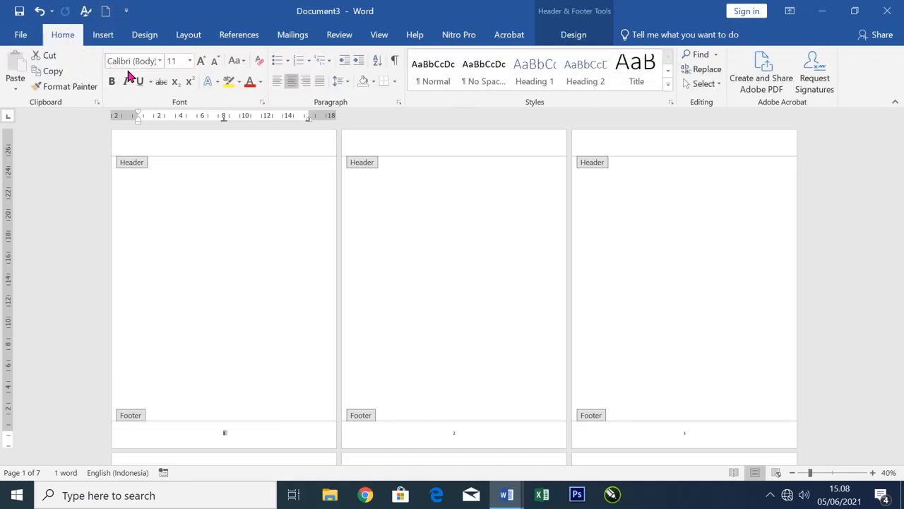
{"action": "left_click", "coordinate": [189, 61]}
{"action": "left_click", "coordinate": [173, 186]}
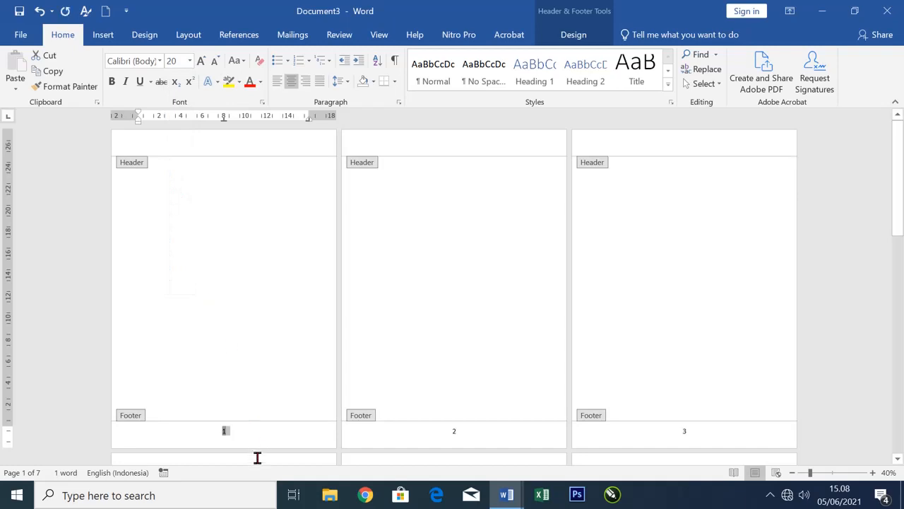
{"action": "left_click", "coordinate": [253, 433]}
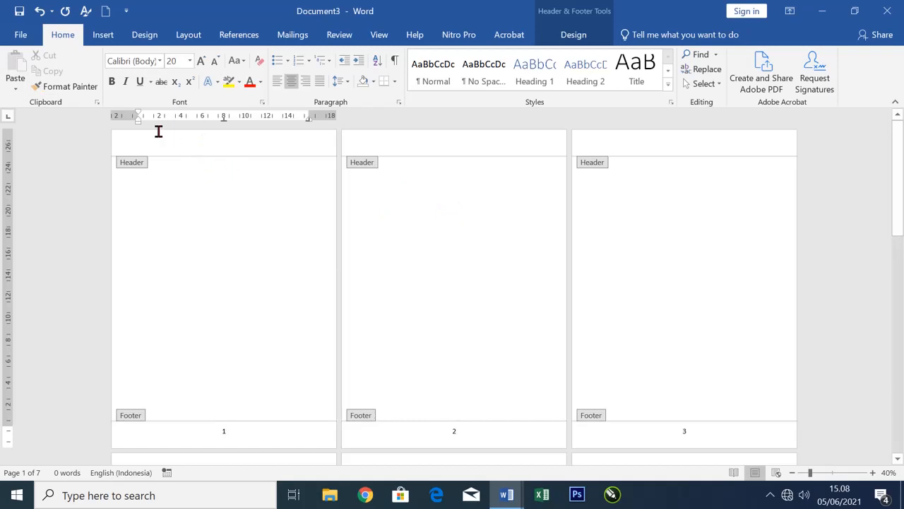
Step: Insert a right-aligned Plain Number 3 page number at the top of the pages
{"action": "left_click", "coordinate": [102, 35]}
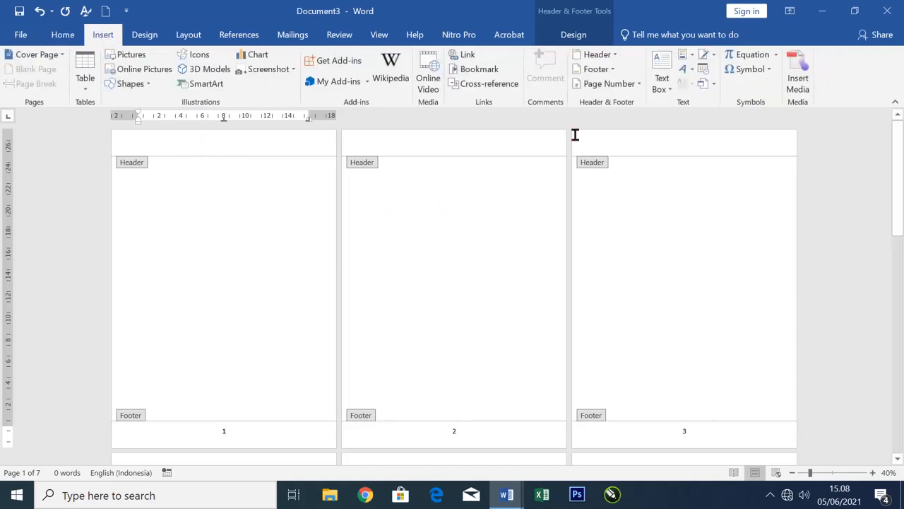
{"action": "left_click", "coordinate": [624, 89]}
{"action": "mouse_move", "coordinate": [614, 102]}
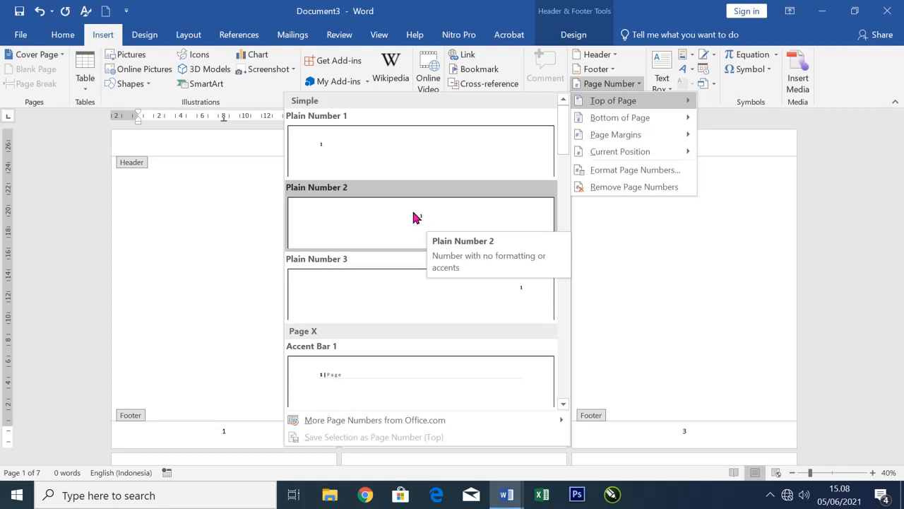
{"action": "left_click", "coordinate": [530, 302]}
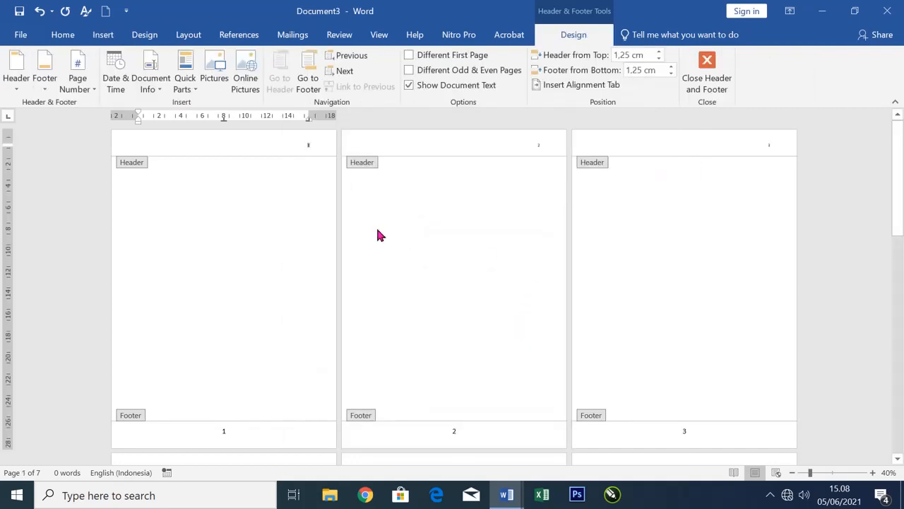
Step: Set the font size of the header page number to 20
{"action": "left_click", "coordinate": [108, 145]}
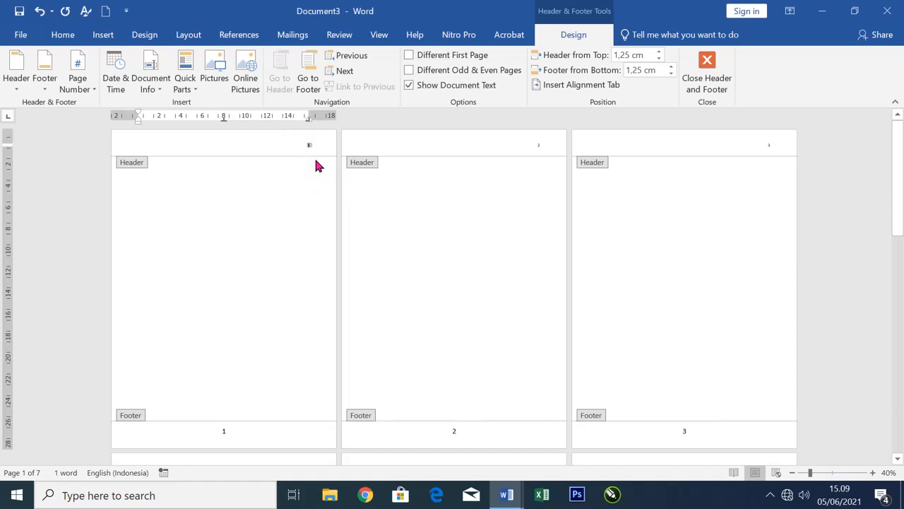
{"action": "left_click", "coordinate": [64, 35]}
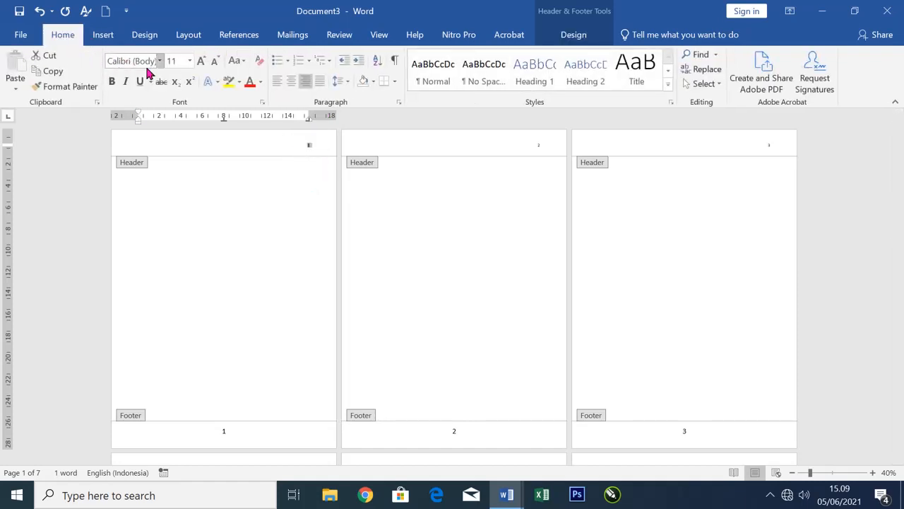
{"action": "left_click", "coordinate": [190, 62]}
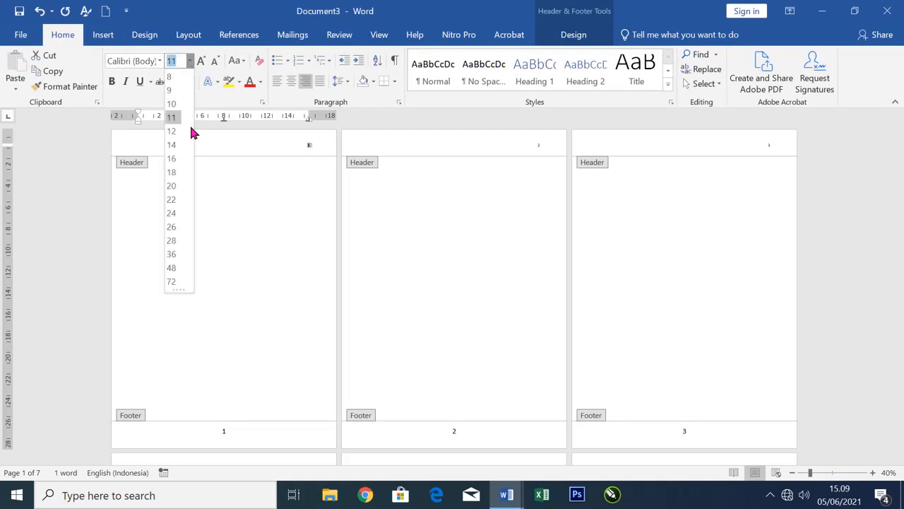
{"action": "left_click", "coordinate": [173, 186]}
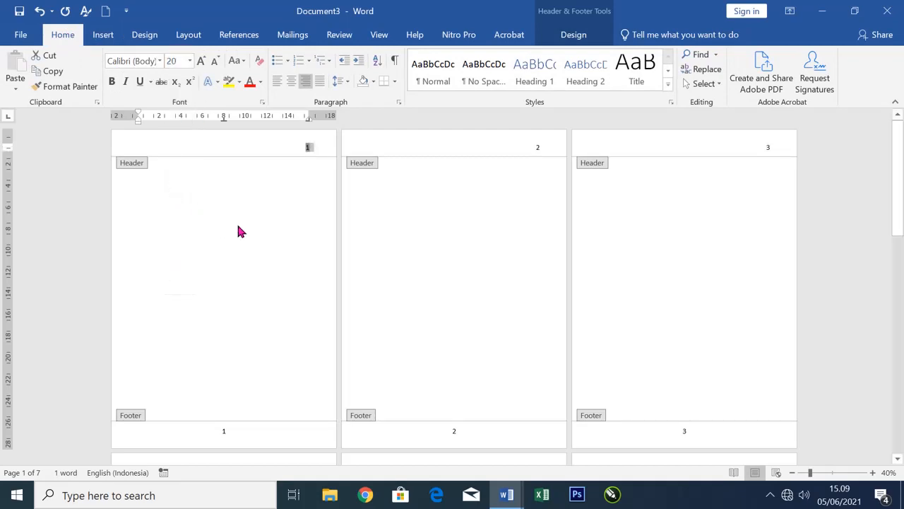
Step: Delete the page number from the header, keeping only the footer numbering
{"action": "left_click", "coordinate": [143, 147]}
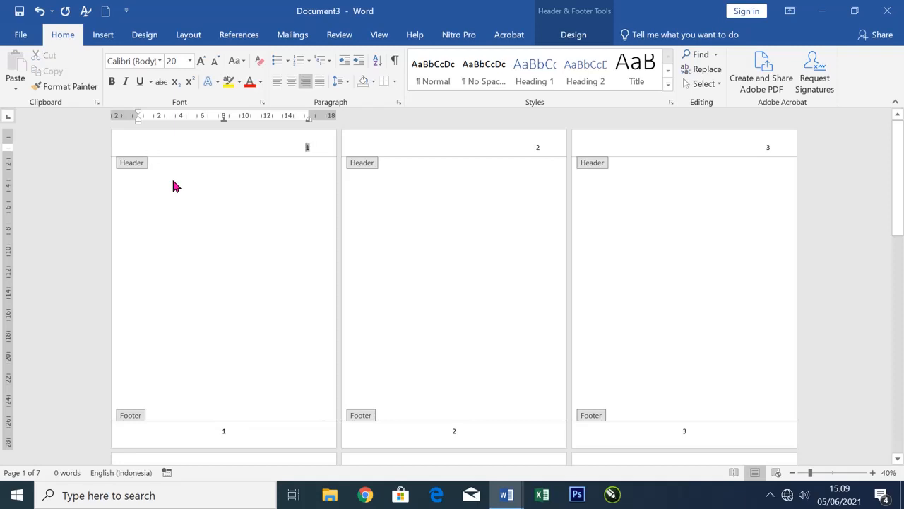
{"action": "left_click", "coordinate": [97, 154]}
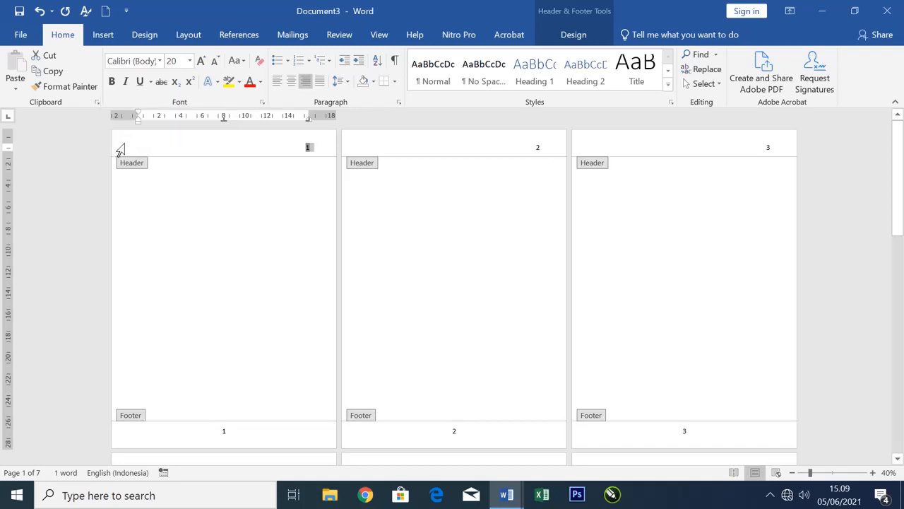
{"action": "key", "text": "Delete"}
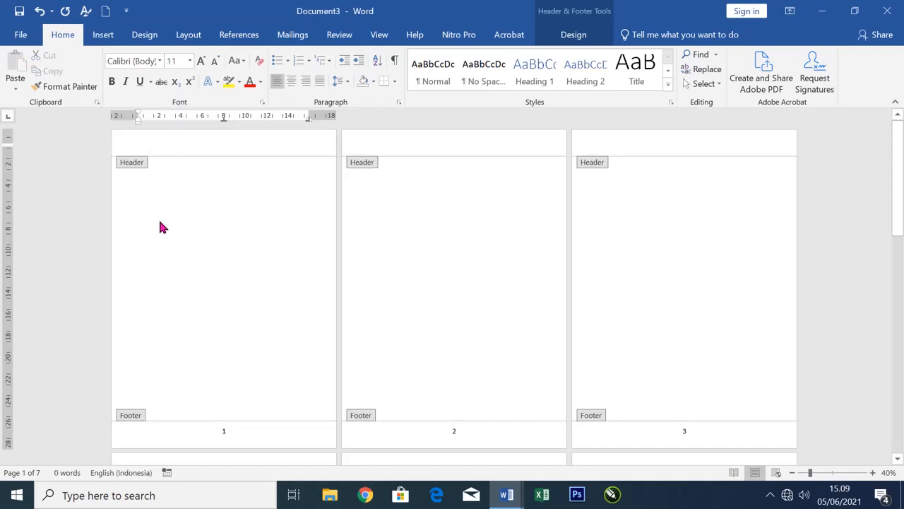
Step: Switch to Belajar Microsoft Word dari Pemula sampai Mahir.docx and read the page number format topic under PENOMORAN HALAMAN
{"action": "left_click", "coordinate": [495, 497]}
{"action": "left_click", "coordinate": [356, 439]}
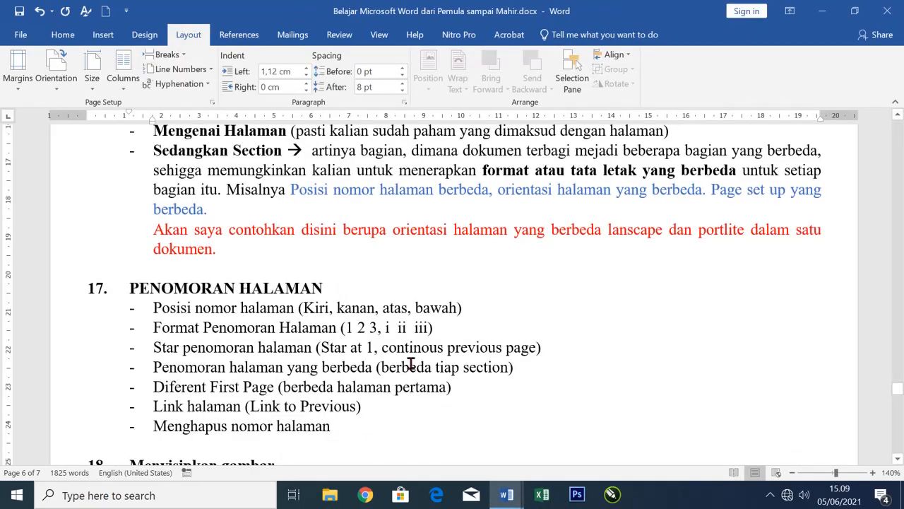
{"action": "left_click", "coordinate": [468, 328]}
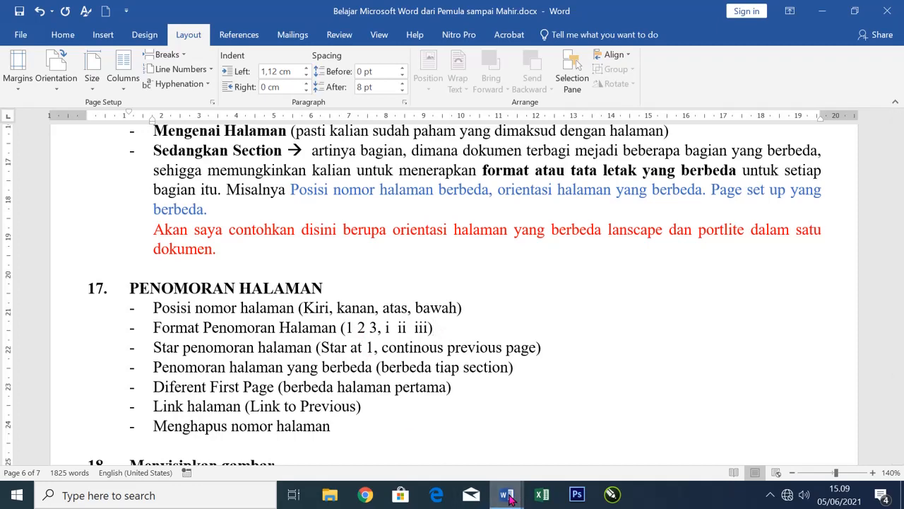
Step: Switch to Document3 and change its page number format to i, ii, iii, ..., continuing from the previous section
{"action": "mouse_move", "coordinate": [510, 495]}
{"action": "left_click", "coordinate": [663, 435]}
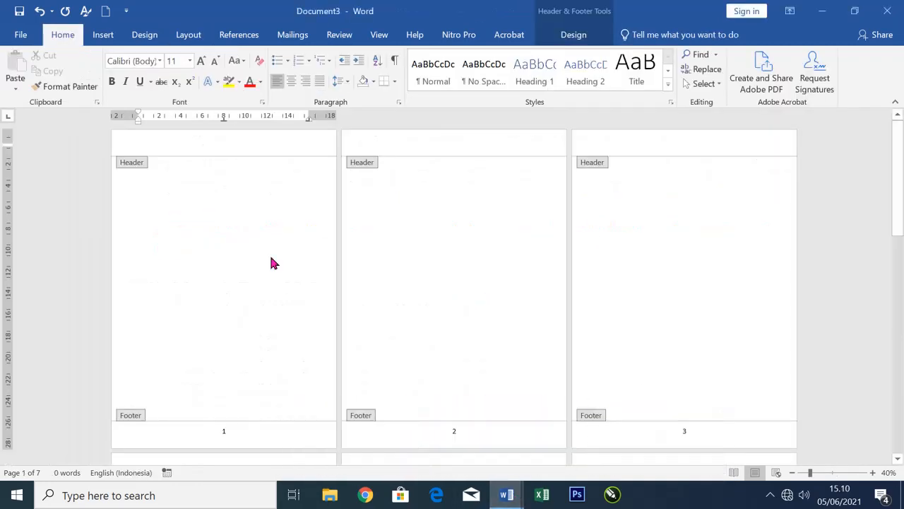
{"action": "left_click", "coordinate": [103, 36]}
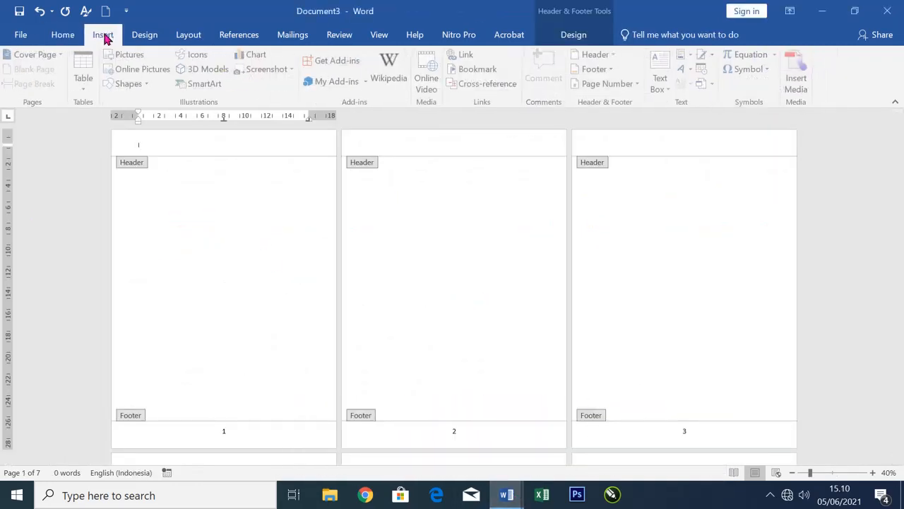
{"action": "left_click", "coordinate": [614, 86]}
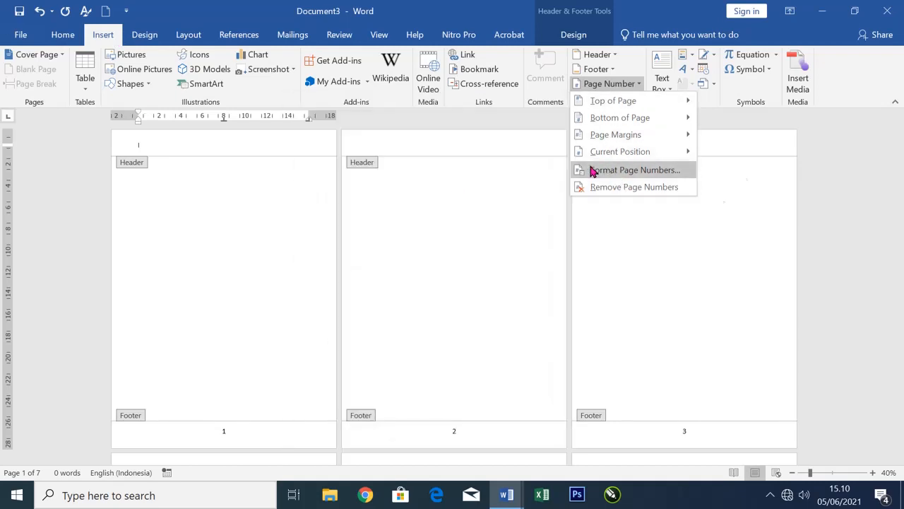
{"action": "left_click", "coordinate": [625, 172]}
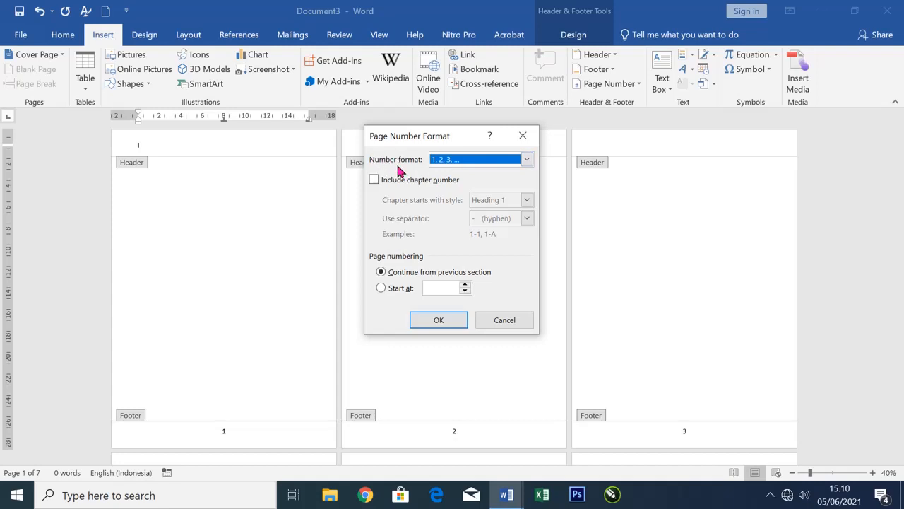
{"action": "left_click", "coordinate": [526, 160]}
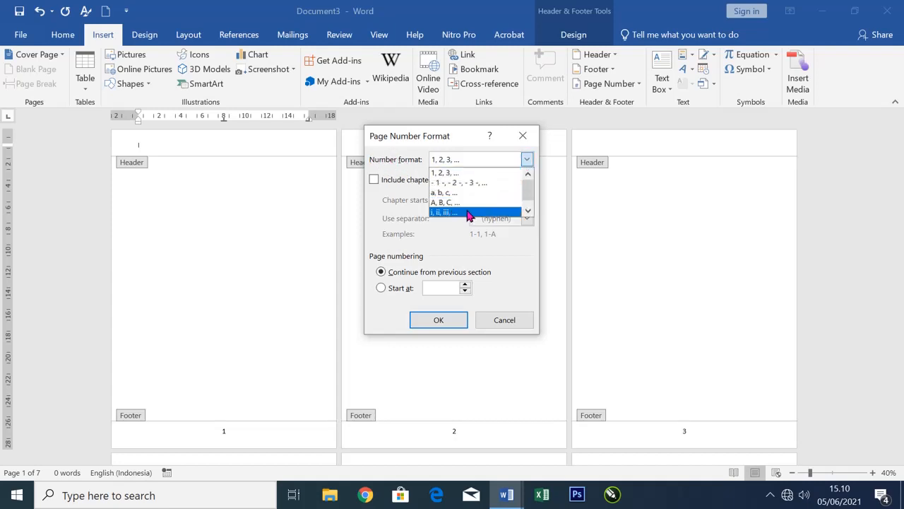
{"action": "left_click", "coordinate": [449, 212]}
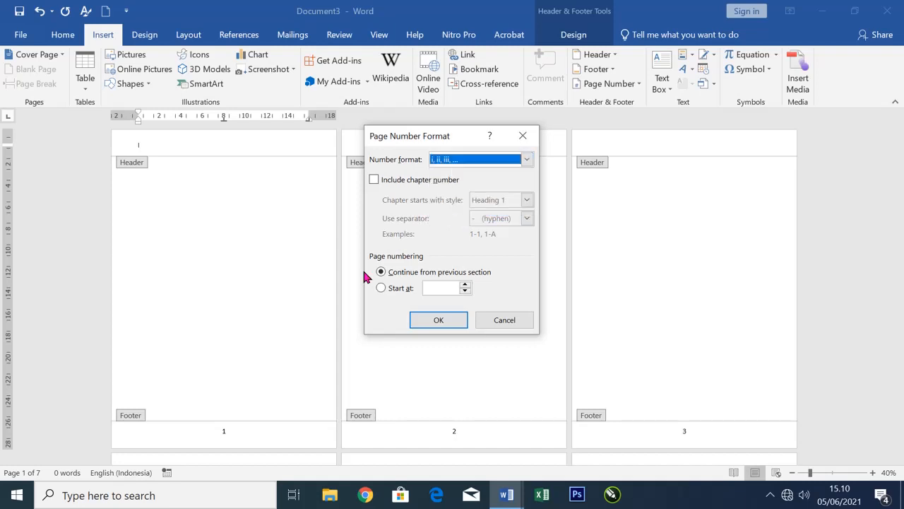
{"action": "left_click", "coordinate": [437, 320]}
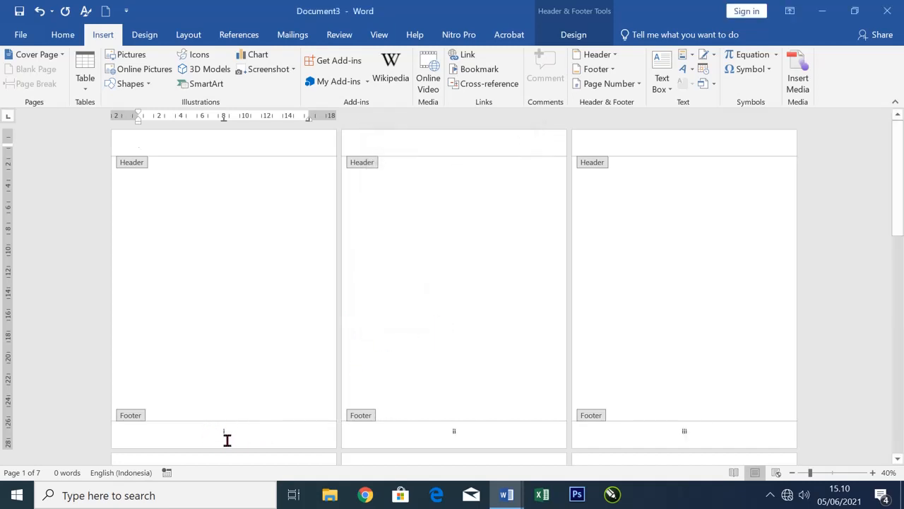
{"action": "scroll", "coordinate": [318, 376], "scroll_direction": "up", "scroll_amount": 5, "text": "ctrl"}
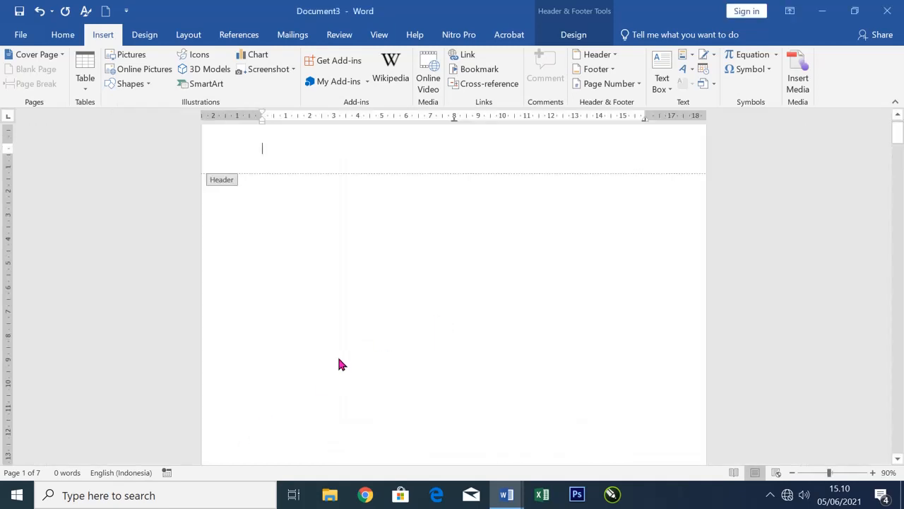
Step: Check the footer page numbers on the first two pages of Document3
{"action": "scroll", "coordinate": [483, 354], "scroll_direction": "down", "scroll_amount": 8}
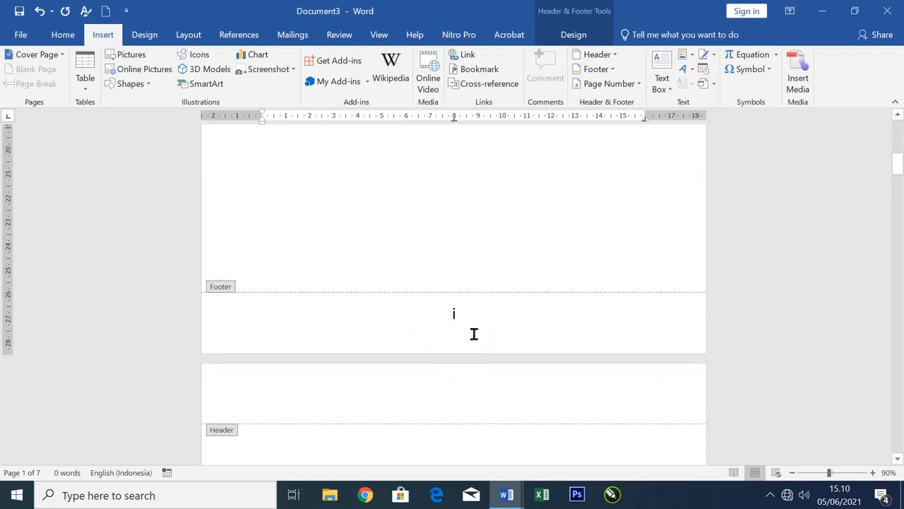
{"action": "scroll", "coordinate": [476, 317], "scroll_direction": "down", "scroll_amount": 8}
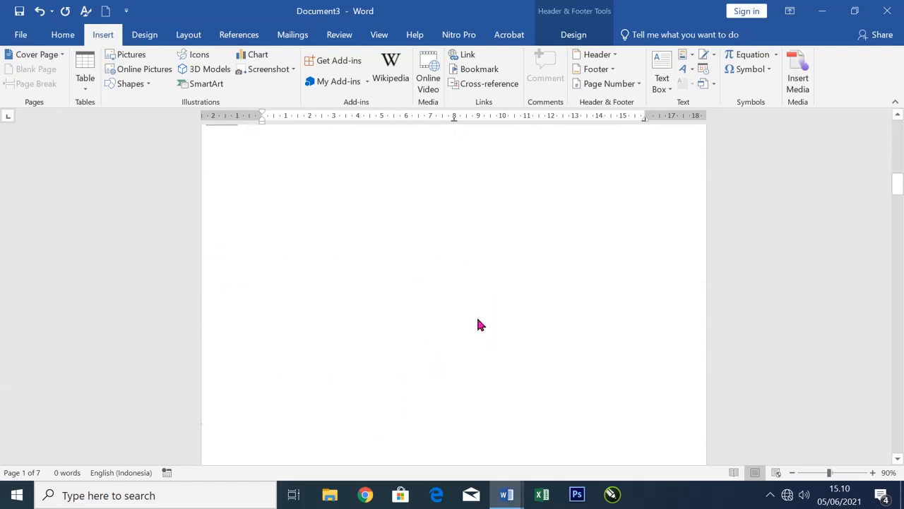
{"action": "scroll", "coordinate": [476, 318], "scroll_direction": "down", "scroll_amount": 3}
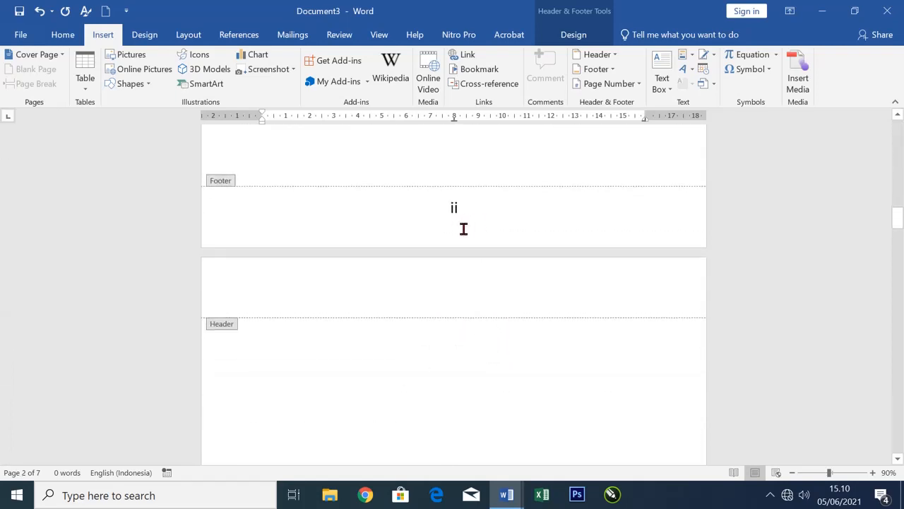
{"action": "scroll", "coordinate": [370, 247], "scroll_direction": "up", "scroll_amount": 3}
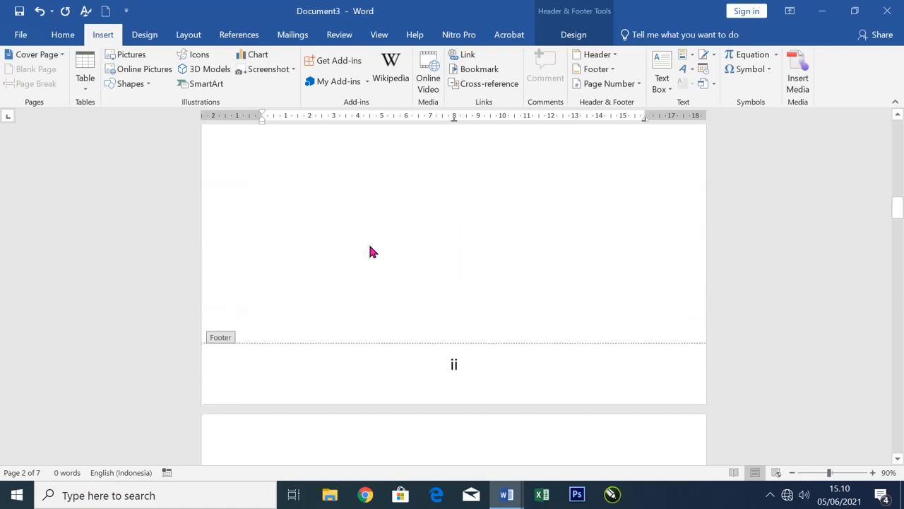
Step: Consult the PENOMORAN HALAMAN list in Belajar Microsoft Word dari Pemula sampai Mahir.docx, and return to Document3
{"action": "left_click", "coordinate": [508, 494]}
{"action": "left_click", "coordinate": [339, 452]}
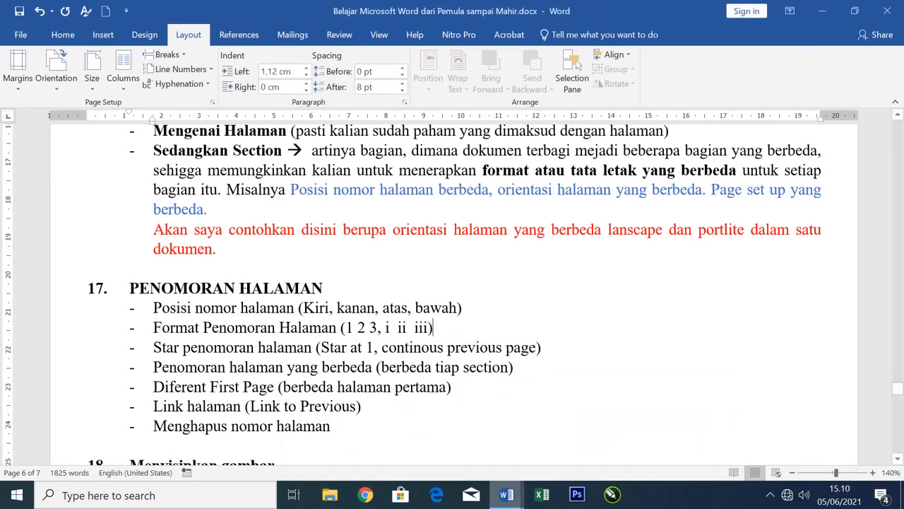
{"action": "left_click", "coordinate": [505, 497]}
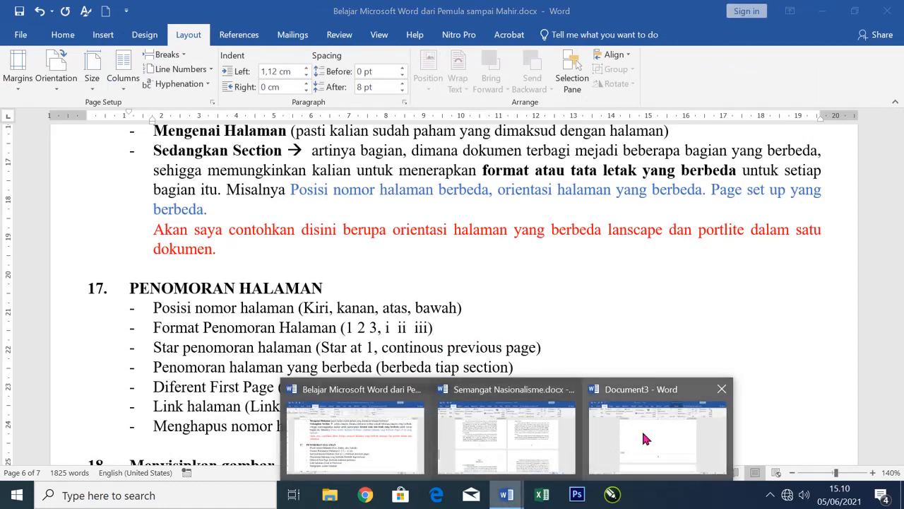
{"action": "left_click", "coordinate": [641, 429]}
Step: Zoom Document3 out to 60% to view its pages two side by side from the first page
{"action": "scroll", "coordinate": [467, 339], "scroll_direction": "up", "scroll_amount": 4}
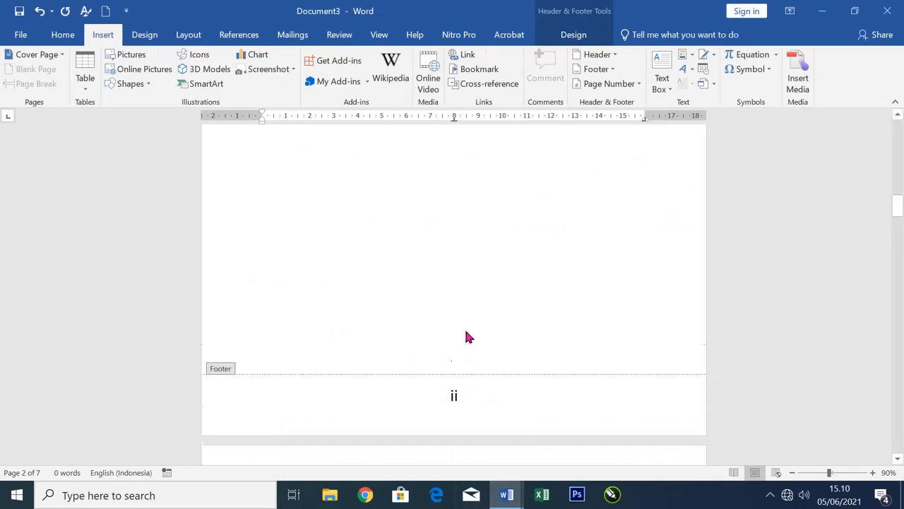
{"action": "scroll", "coordinate": [377, 308], "scroll_direction": "up", "scroll_amount": 5}
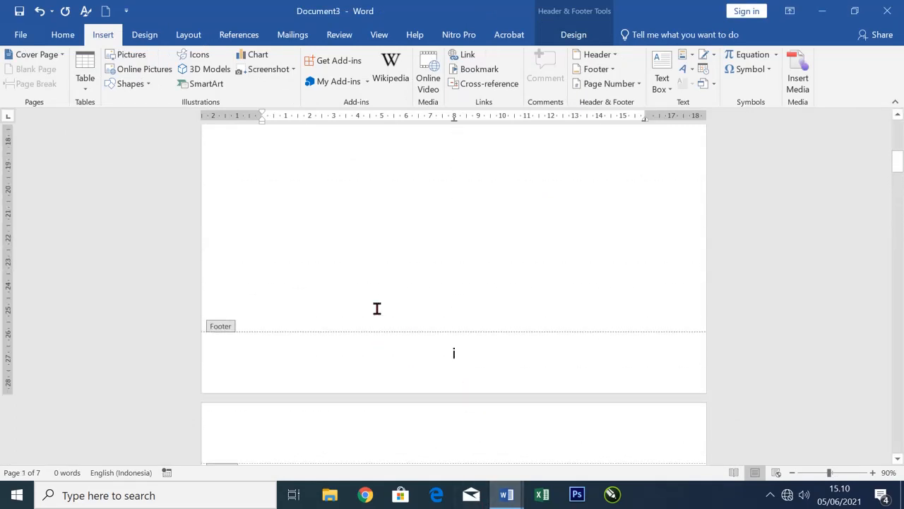
{"action": "scroll", "coordinate": [376, 308], "scroll_direction": "up", "scroll_amount": 1}
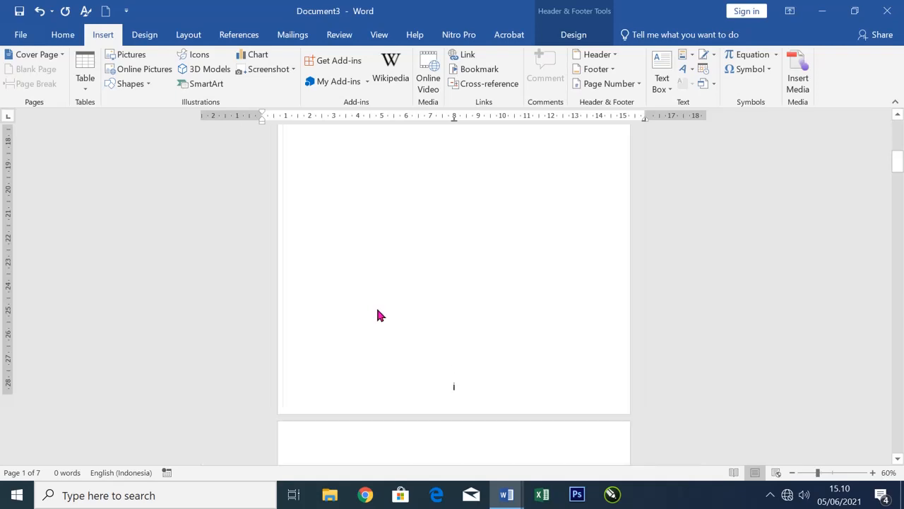
{"action": "scroll", "coordinate": [376, 308], "scroll_direction": "down", "scroll_amount": 3, "text": "ctrl"}
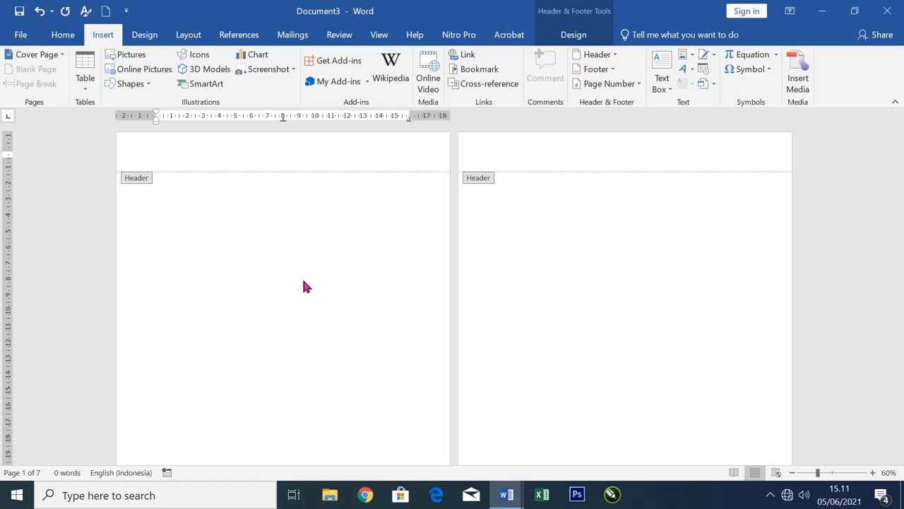
Step: Leave header and footer editing on page 3 and enter BAB as the first body text there
{"action": "scroll", "coordinate": [300, 286], "scroll_direction": "down", "scroll_amount": 6}
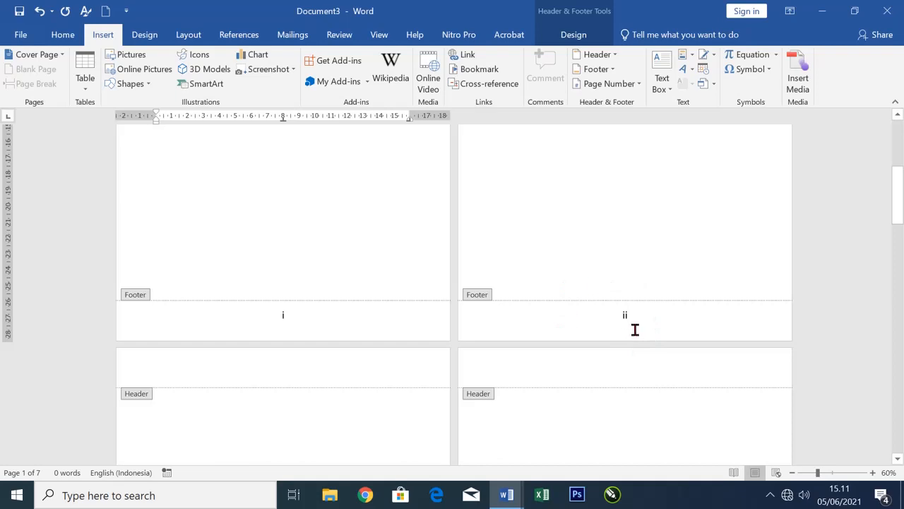
{"action": "scroll", "coordinate": [635, 336], "scroll_direction": "down", "scroll_amount": 5}
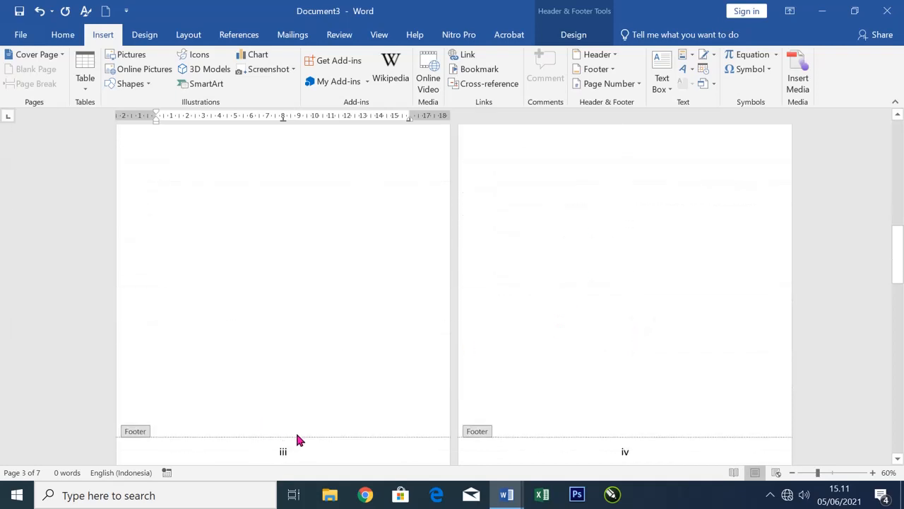
{"action": "scroll", "coordinate": [303, 433], "scroll_direction": "up", "scroll_amount": 5}
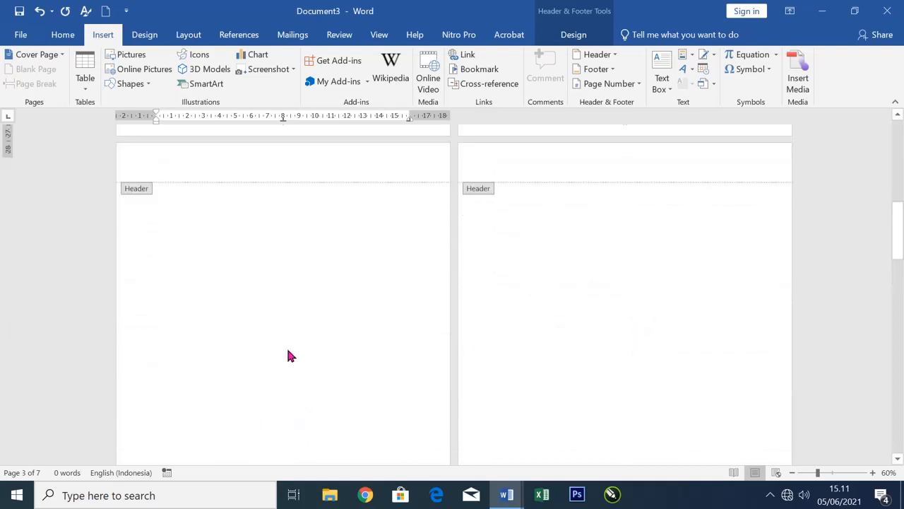
{"action": "double_click", "coordinate": [249, 219]}
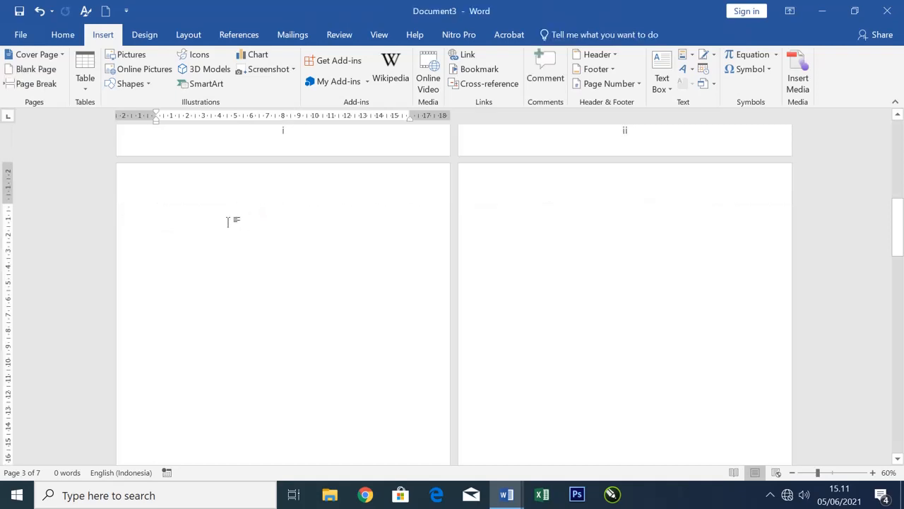
{"action": "type", "text": "BAB"}
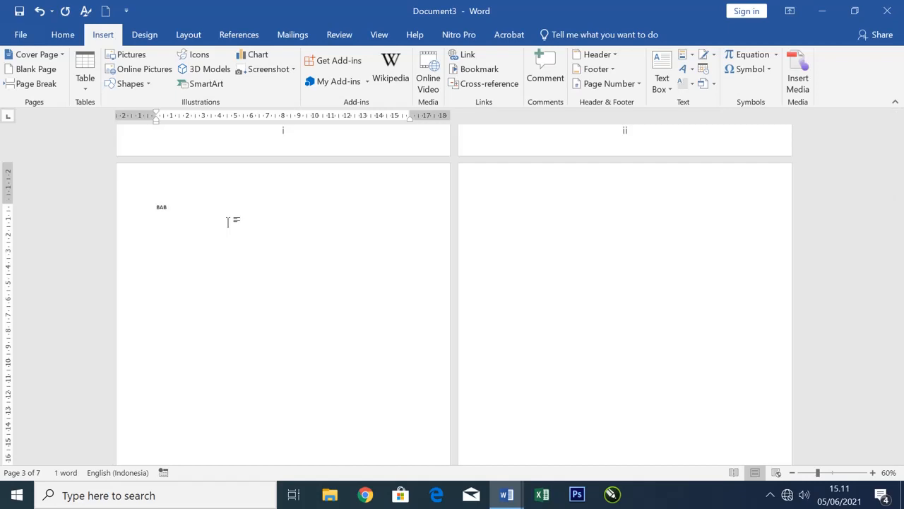
Step: Complete the page 3 heading as "BAB I" with "PENDAHULUAN" beneath it, and make both lines bold, centred and 15 pt
{"action": "type", "text": " I"}
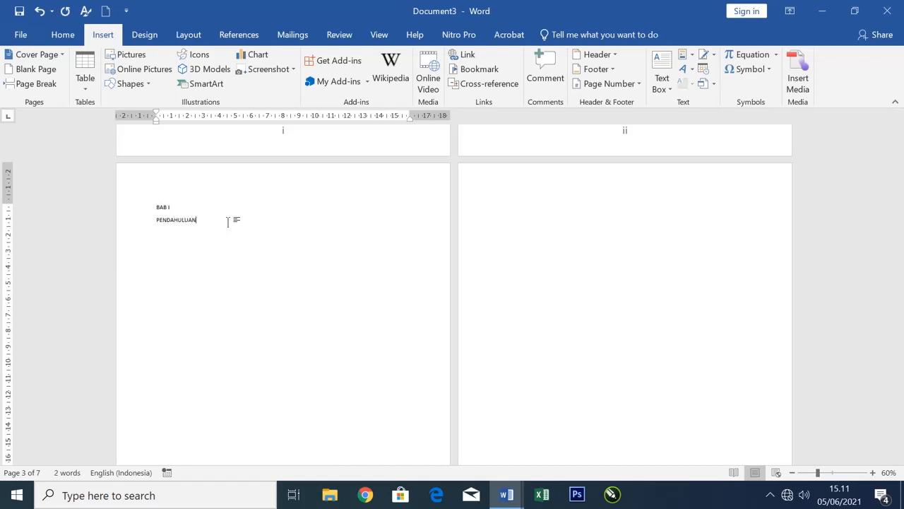
{"action": "key", "text": "shift+Down"}
{"action": "key", "text": "shift+Down"}
{"action": "key", "text": "shift+Down"}
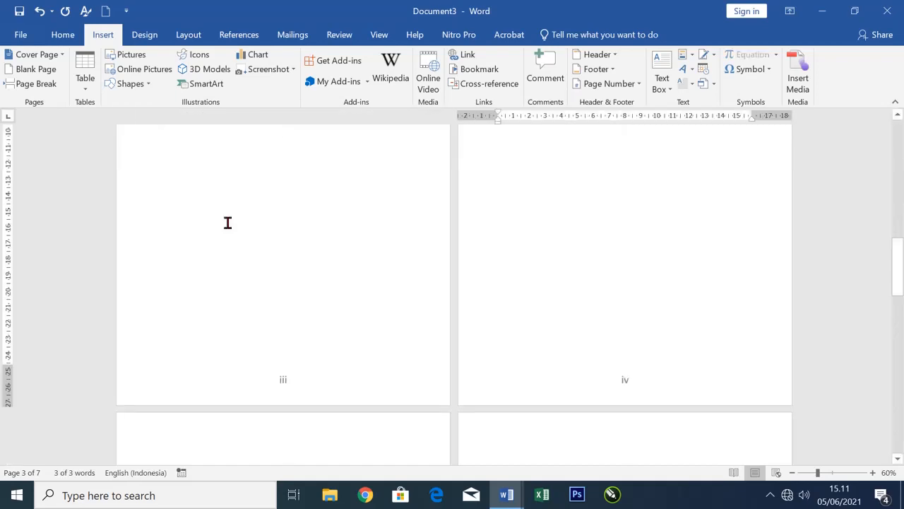
{"action": "scroll", "coordinate": [227, 222], "scroll_direction": "up", "scroll_amount": 3}
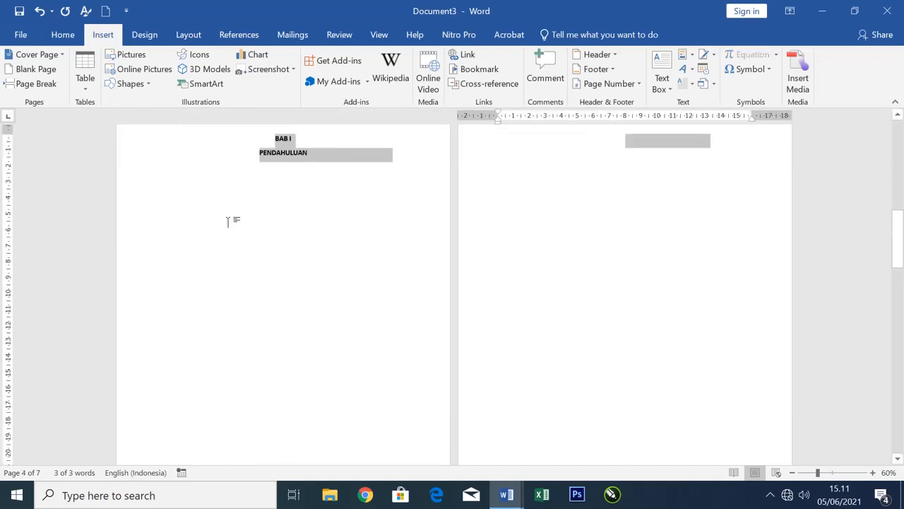
{"action": "key", "text": "ctrl+shift+period"}
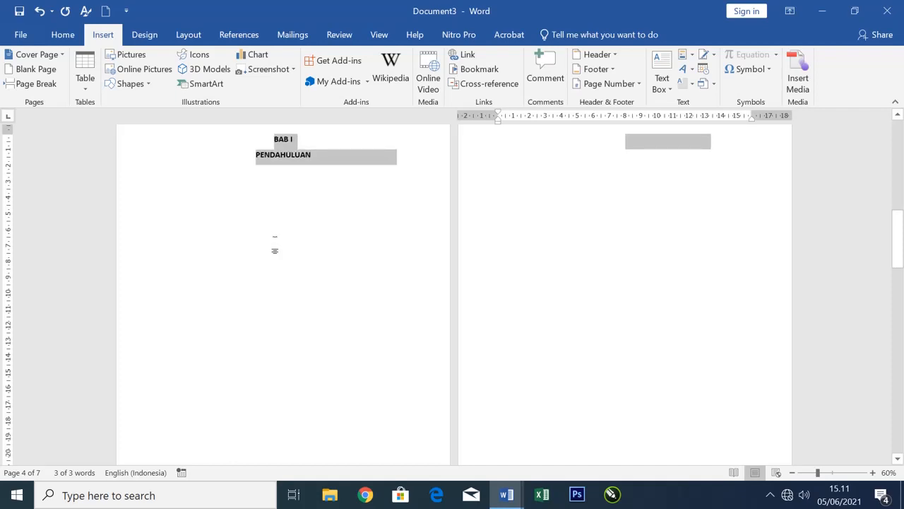
{"action": "left_click", "coordinate": [275, 243]}
{"action": "scroll", "coordinate": [276, 240], "scroll_direction": "up", "scroll_amount": 2}
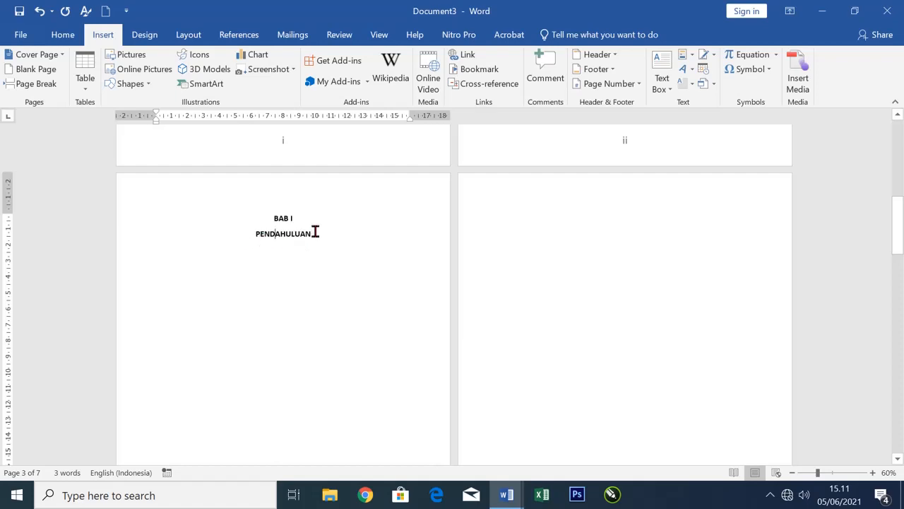
Step: Start a new section before "BAB I" by applying the page setup with the "This point forward" option
{"action": "scroll", "coordinate": [330, 227], "scroll_direction": "down", "scroll_amount": 7}
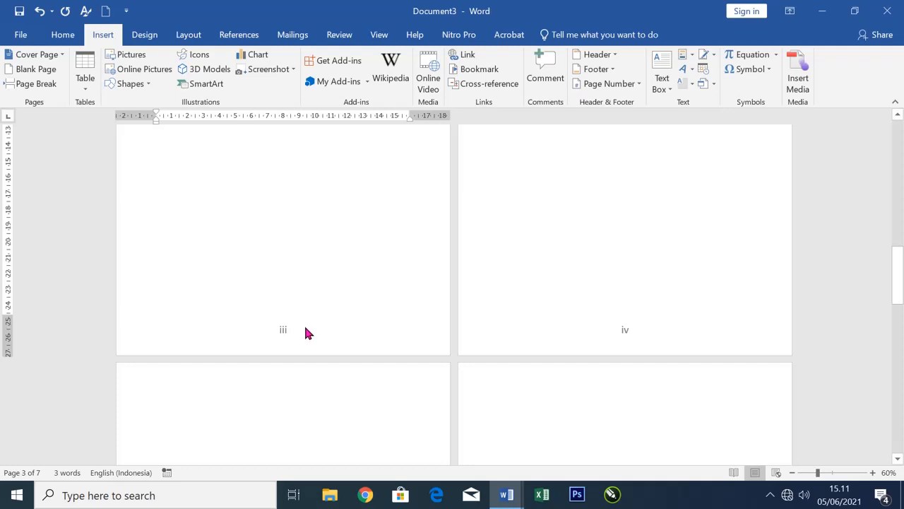
{"action": "scroll", "coordinate": [304, 330], "scroll_direction": "up", "scroll_amount": 7}
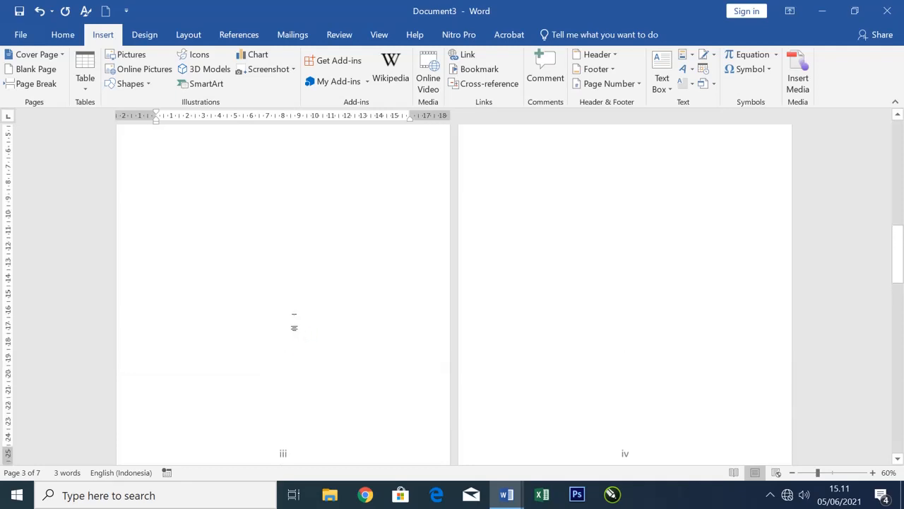
{"action": "scroll", "coordinate": [212, 226], "scroll_direction": "up", "scroll_amount": 1}
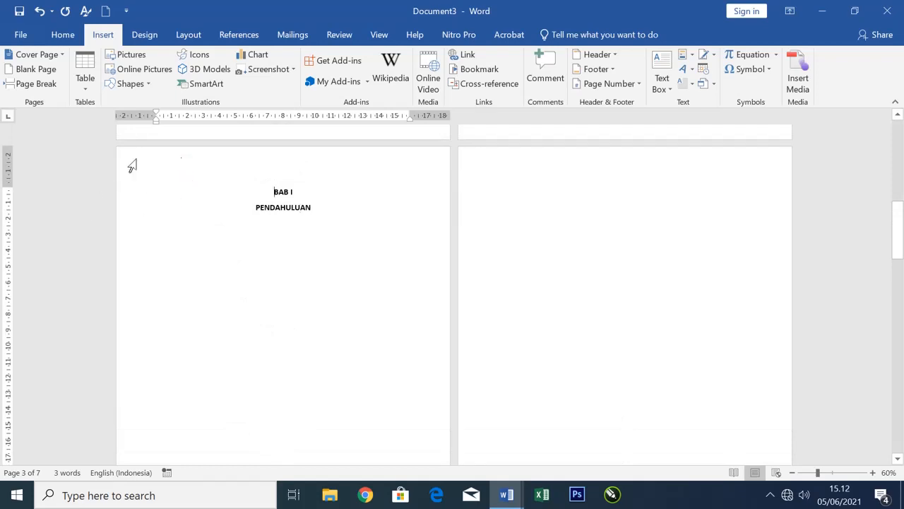
{"action": "left_click", "coordinate": [115, 196]}
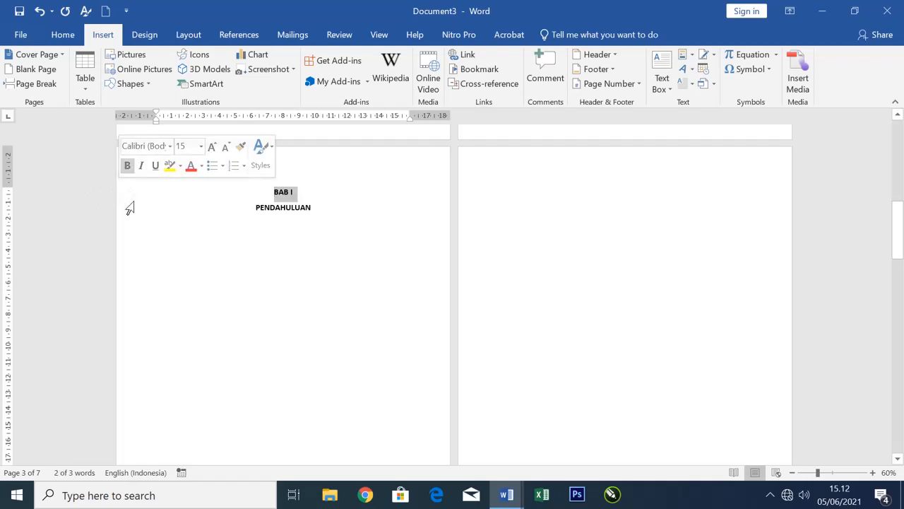
{"action": "key", "text": "Left"}
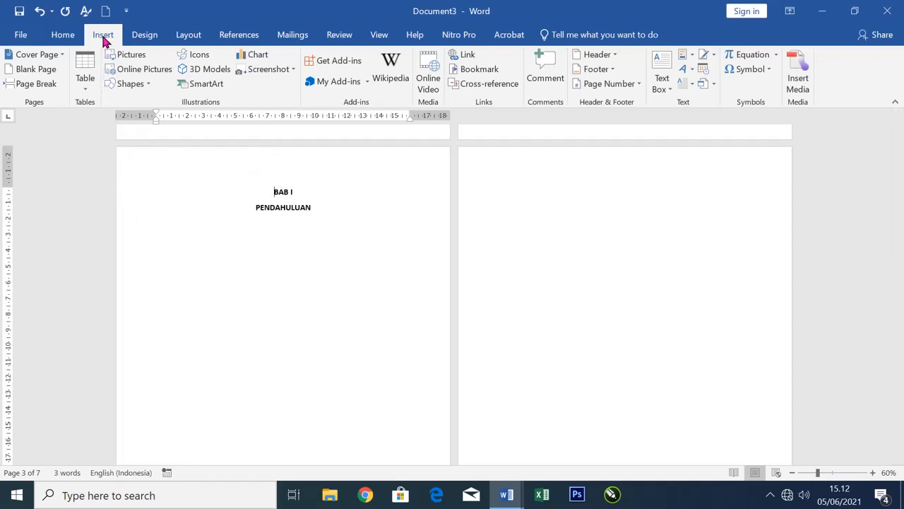
{"action": "left_click", "coordinate": [188, 35]}
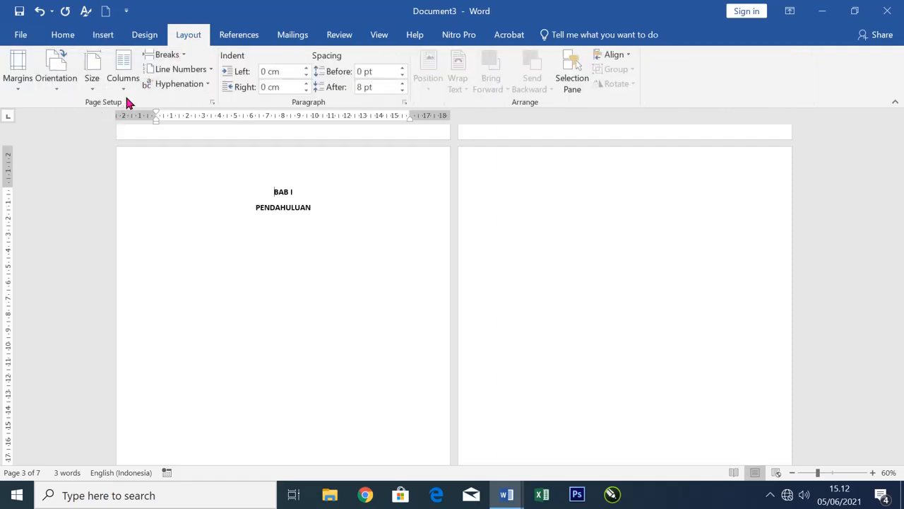
{"action": "left_click", "coordinate": [213, 103]}
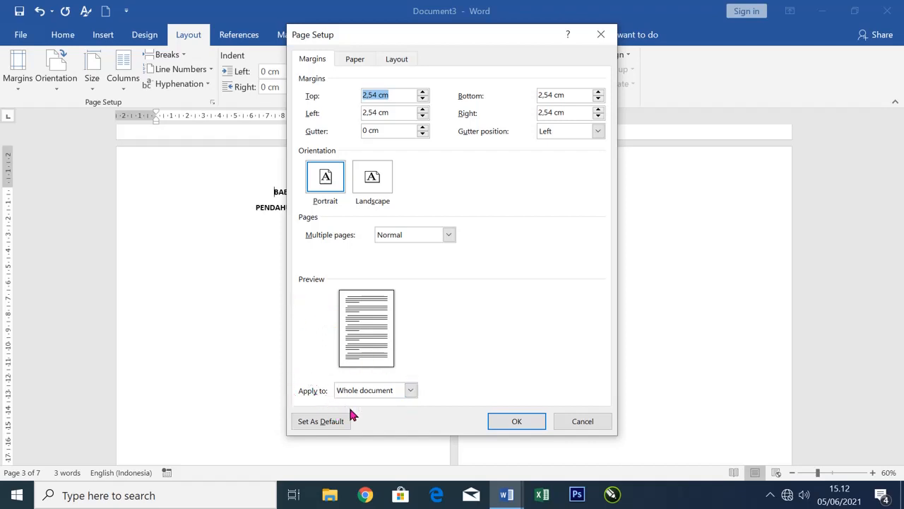
{"action": "left_click", "coordinate": [410, 390]}
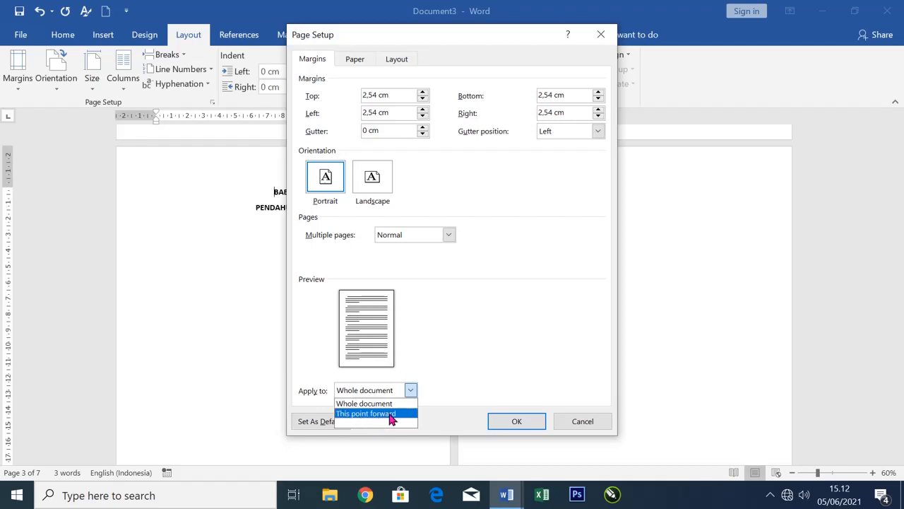
{"action": "left_click", "coordinate": [393, 414]}
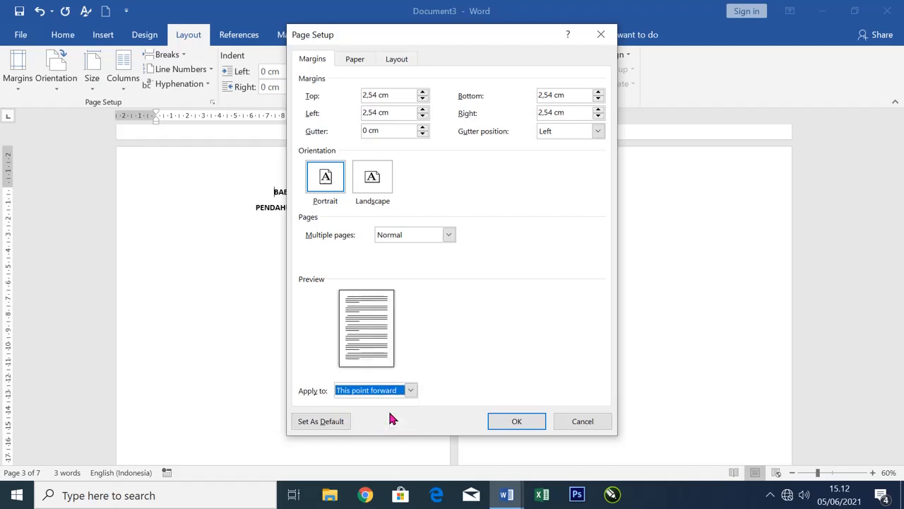
{"action": "left_click", "coordinate": [518, 421]}
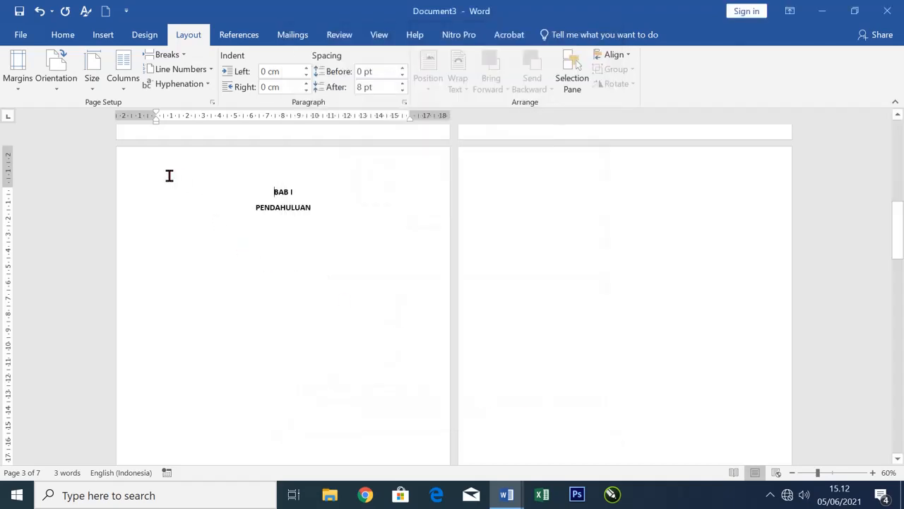
Step: Set the Section 2 footer's page number format to 1, 2, 3, ... and leave footer editing
{"action": "double_click", "coordinate": [122, 174]}
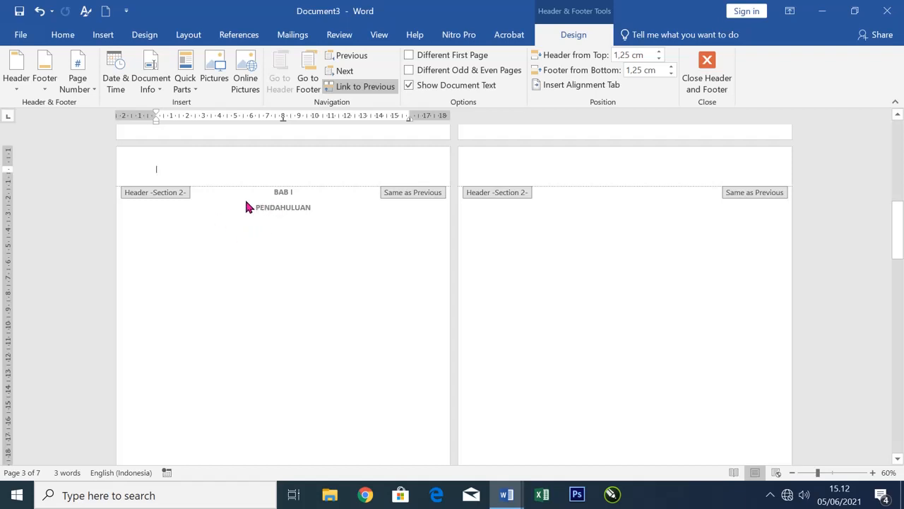
{"action": "scroll", "coordinate": [256, 199], "scroll_direction": "up", "scroll_amount": 2}
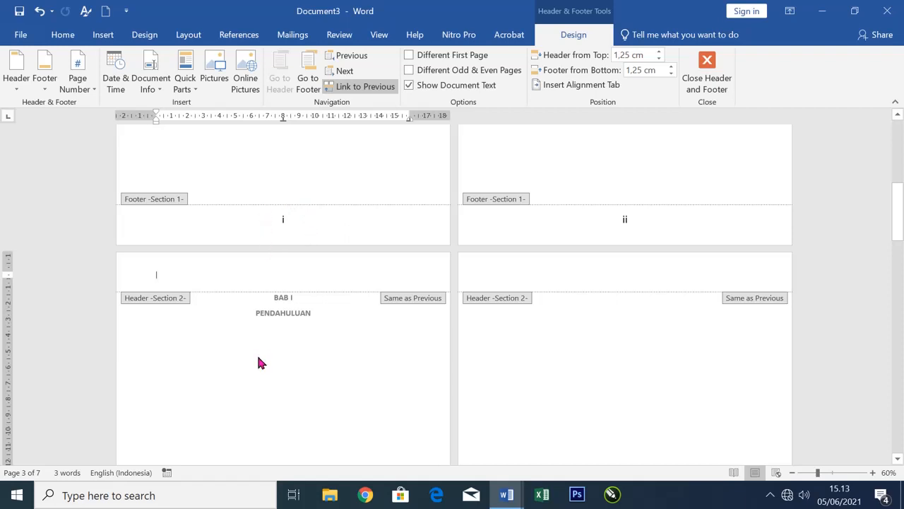
{"action": "scroll", "coordinate": [262, 339], "scroll_direction": "down", "scroll_amount": 8}
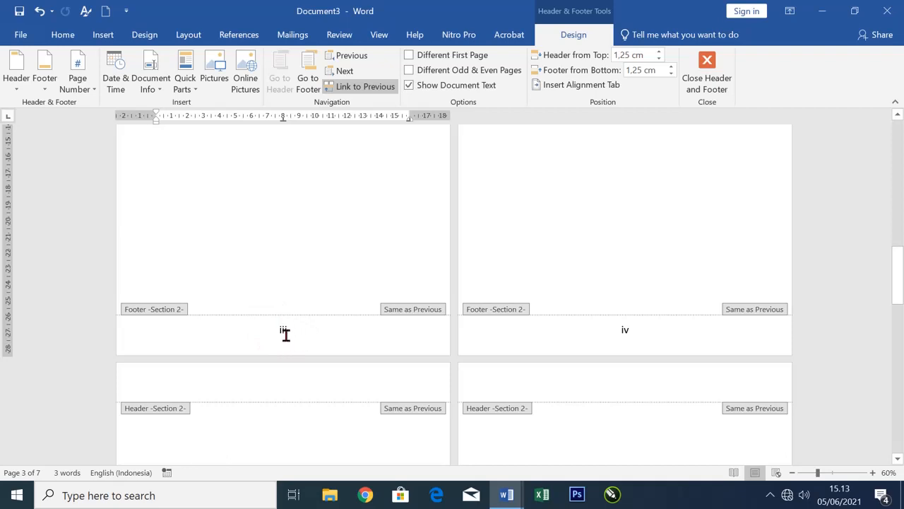
{"action": "left_click", "coordinate": [130, 346]}
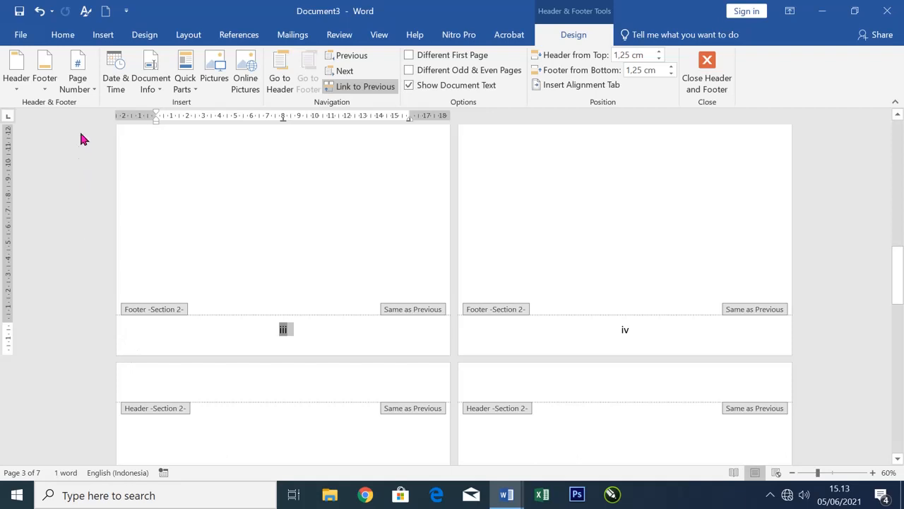
{"action": "left_click", "coordinate": [96, 92]}
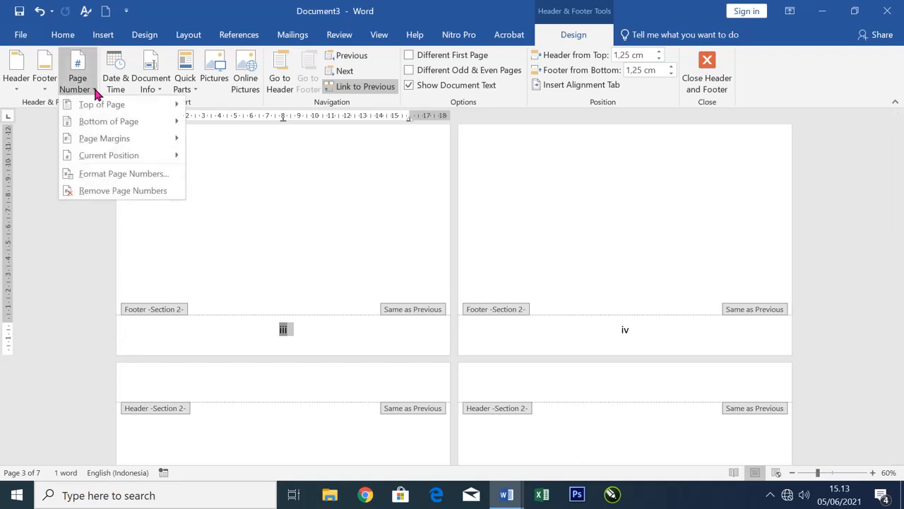
{"action": "left_click", "coordinate": [102, 177]}
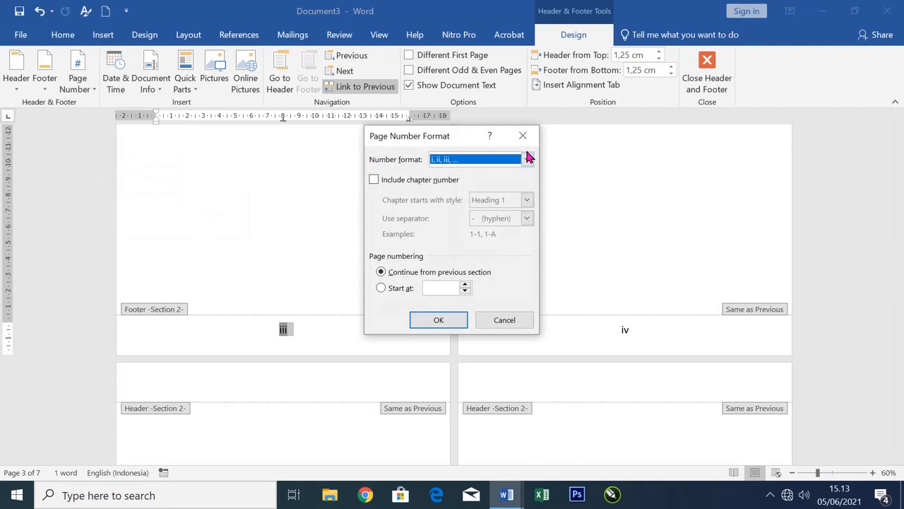
{"action": "left_click", "coordinate": [528, 159]}
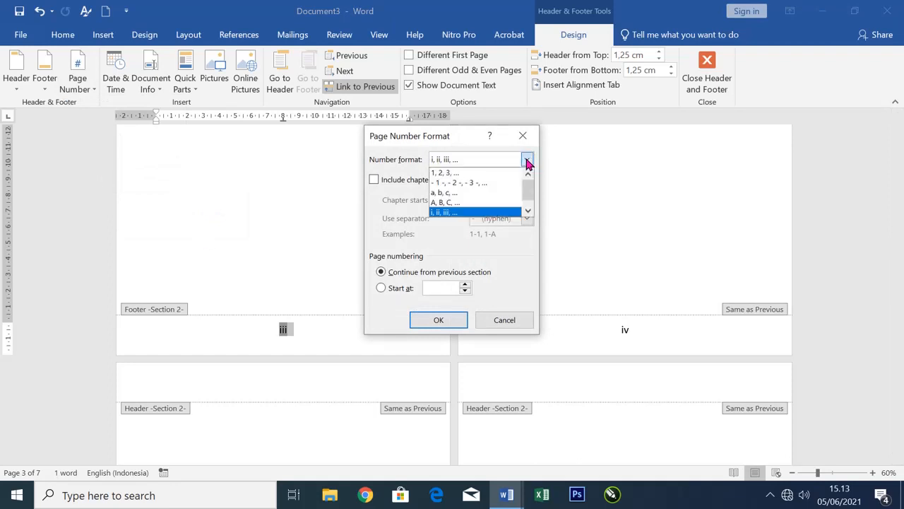
{"action": "left_click", "coordinate": [444, 172]}
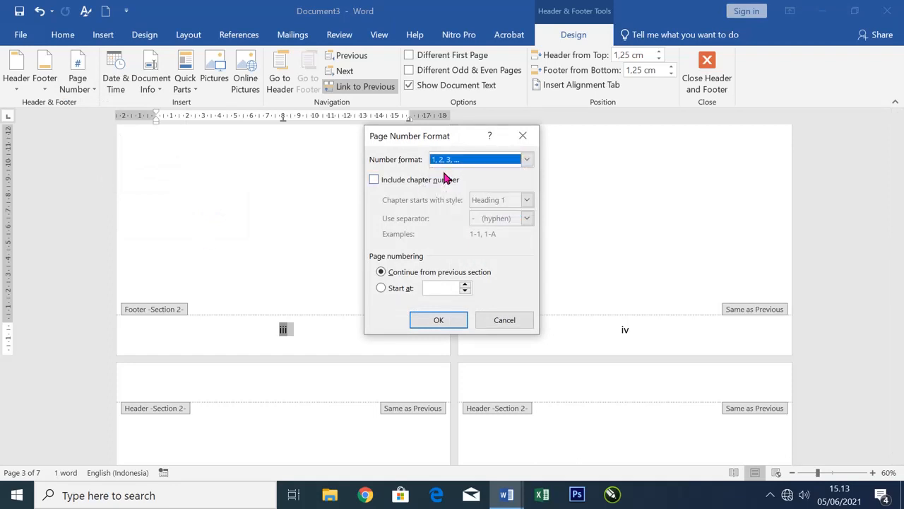
{"action": "left_click", "coordinate": [438, 319]}
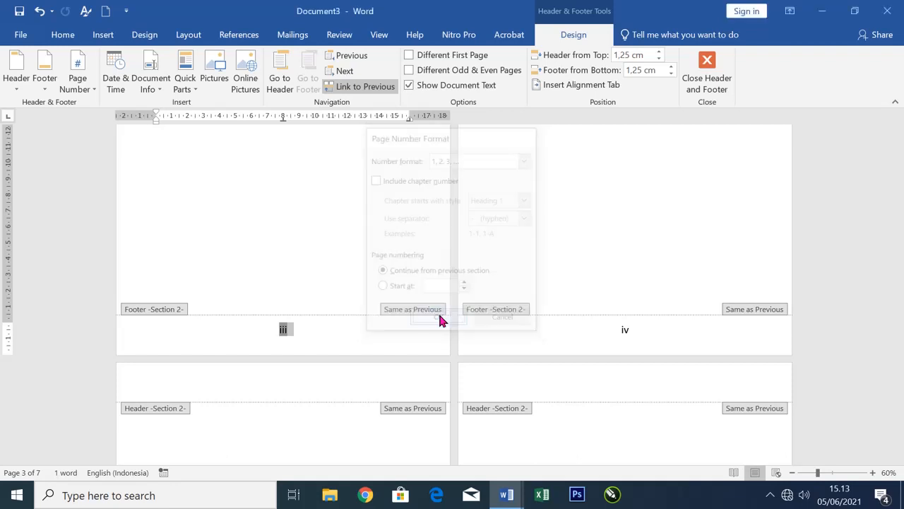
{"action": "double_click", "coordinate": [337, 330]}
{"action": "scroll", "coordinate": [303, 361], "scroll_direction": "down", "scroll_amount": 1}
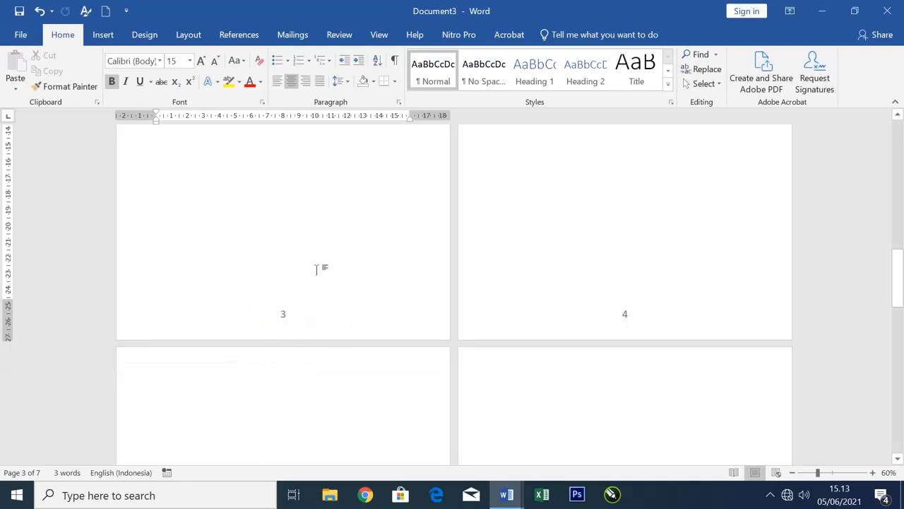
{"action": "scroll", "coordinate": [353, 259], "scroll_direction": "up", "scroll_amount": 5}
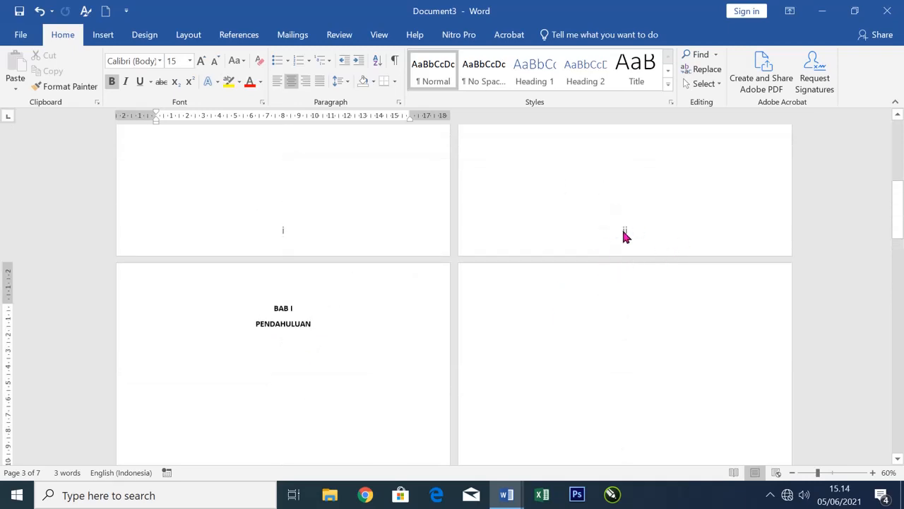
{"action": "scroll", "coordinate": [424, 343], "scroll_direction": "down", "scroll_amount": 5}
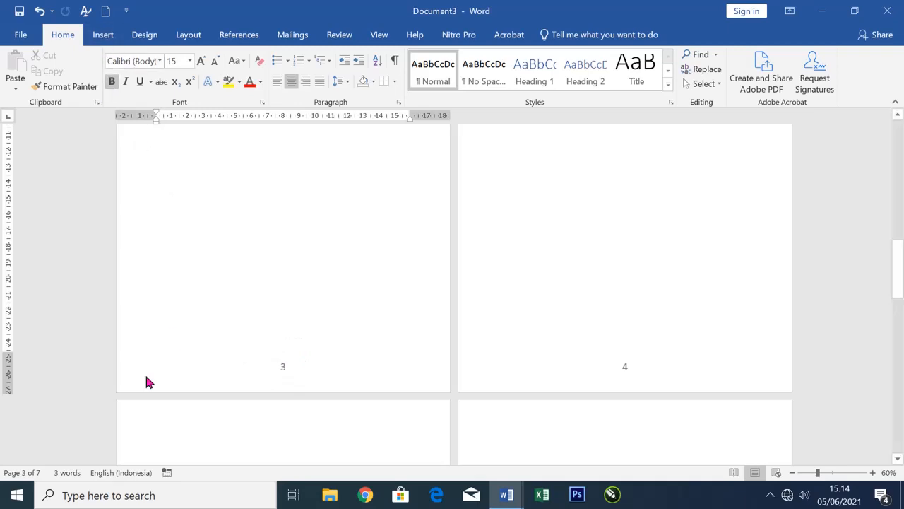
{"action": "left_click", "coordinate": [120, 390]}
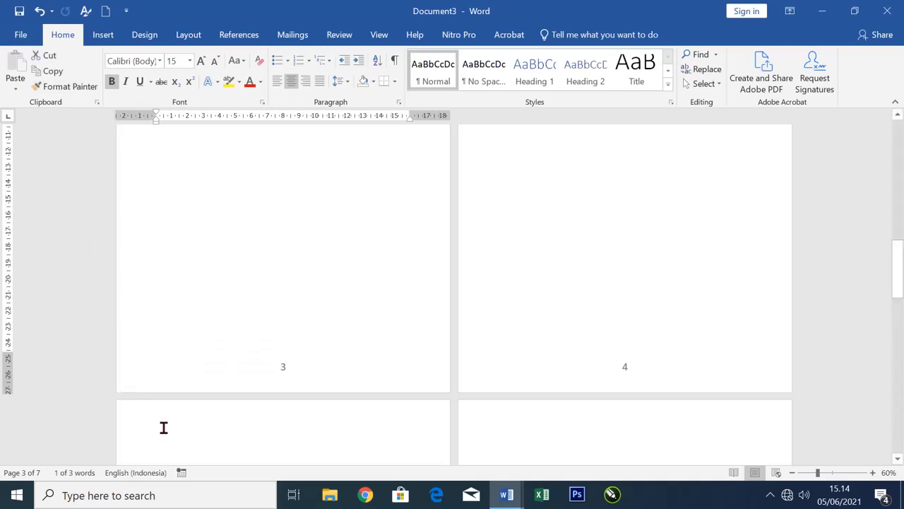
{"action": "double_click", "coordinate": [130, 374]}
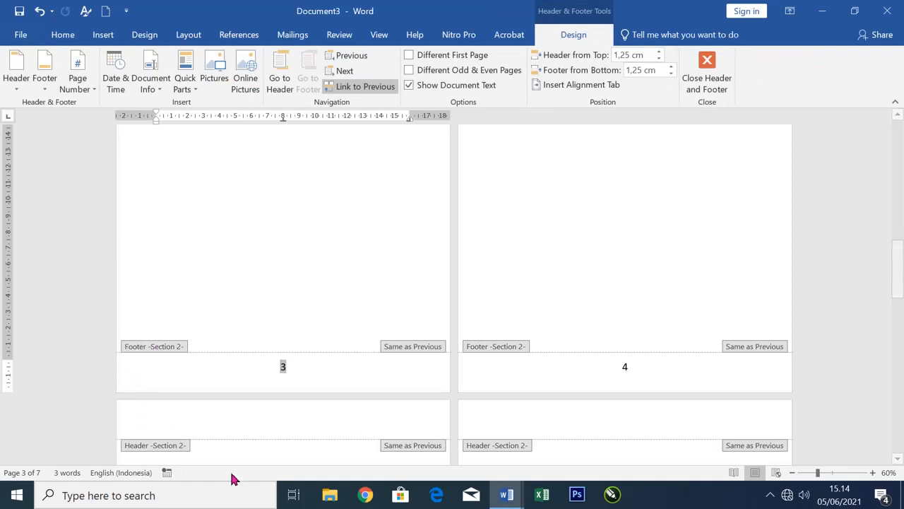
{"action": "left_click", "coordinate": [92, 89]}
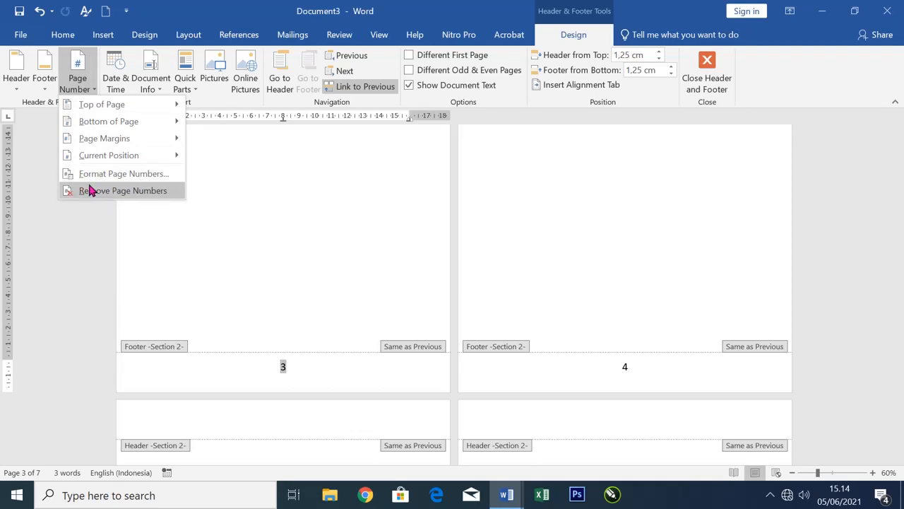
{"action": "left_click", "coordinate": [144, 259]}
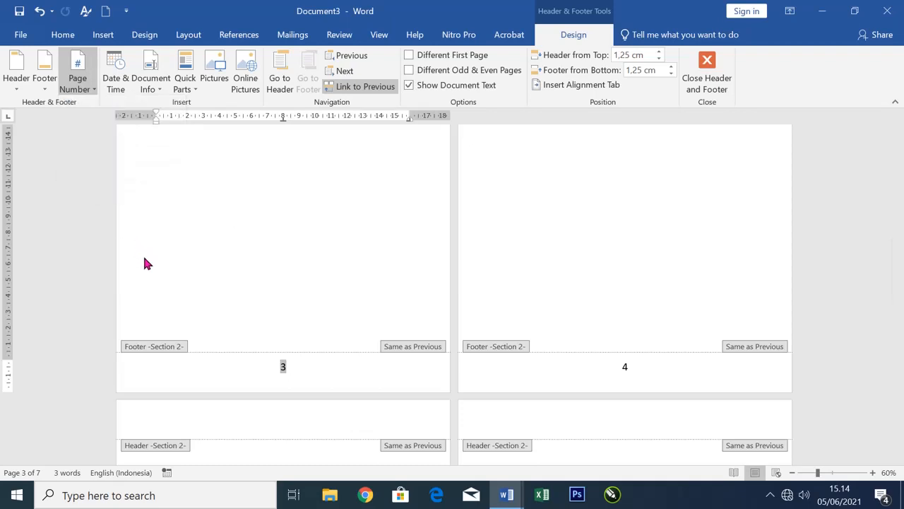
{"action": "double_click", "coordinate": [145, 263]}
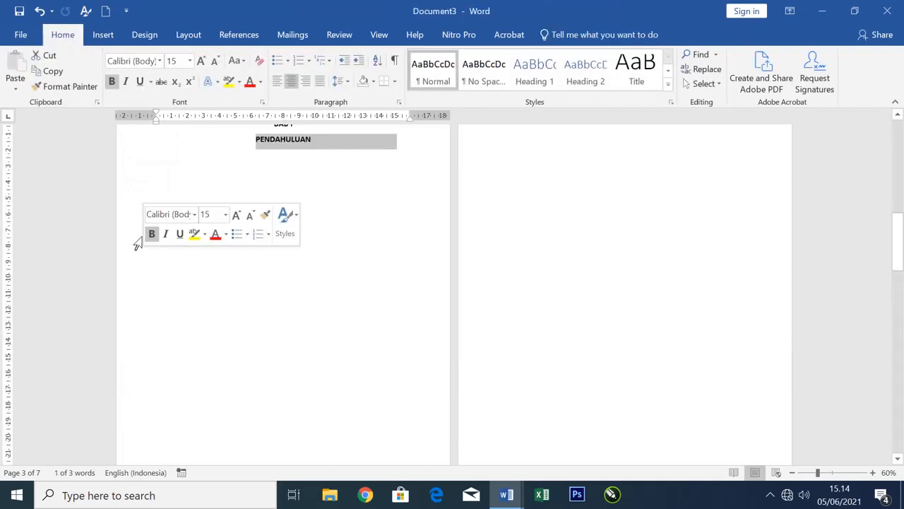
{"action": "left_click", "coordinate": [181, 198]}
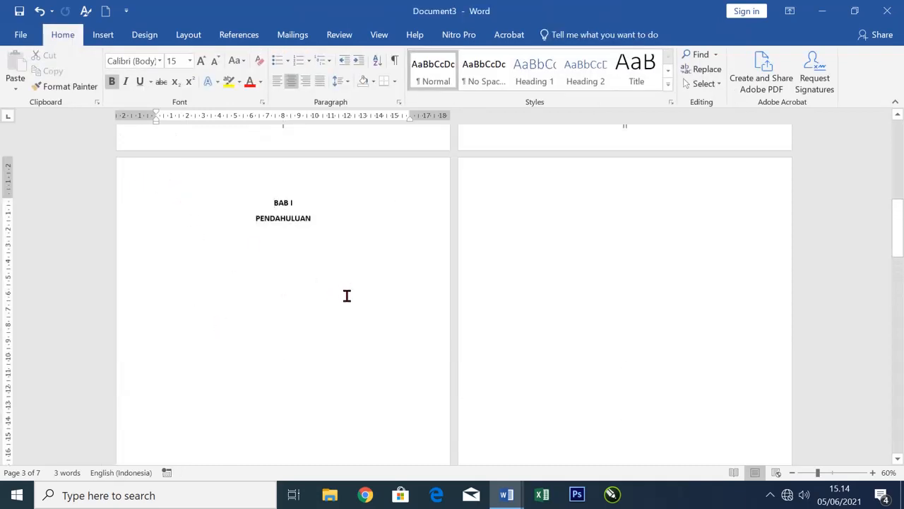
Step: Set the page numbering of the section beginning at "BAB I" to start at 1 with the 1, 2, 3, ... format
{"action": "left_click", "coordinate": [103, 35]}
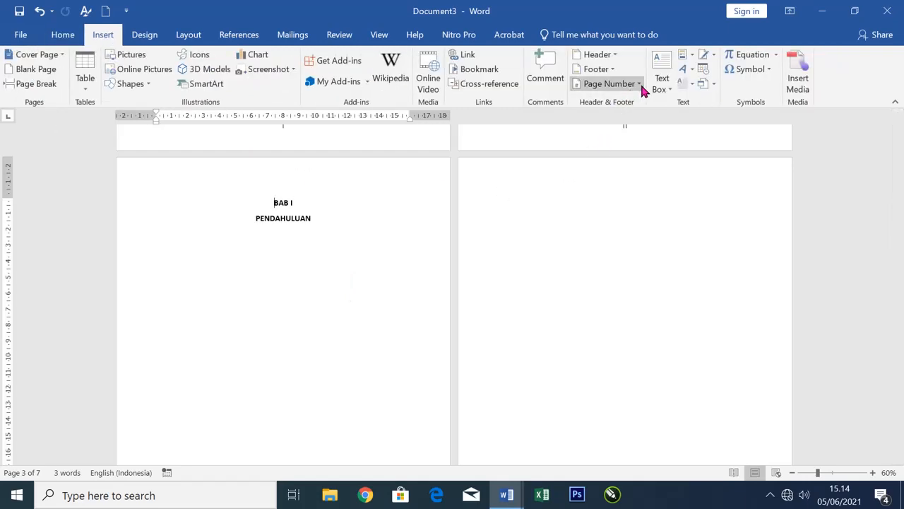
{"action": "left_click", "coordinate": [639, 85]}
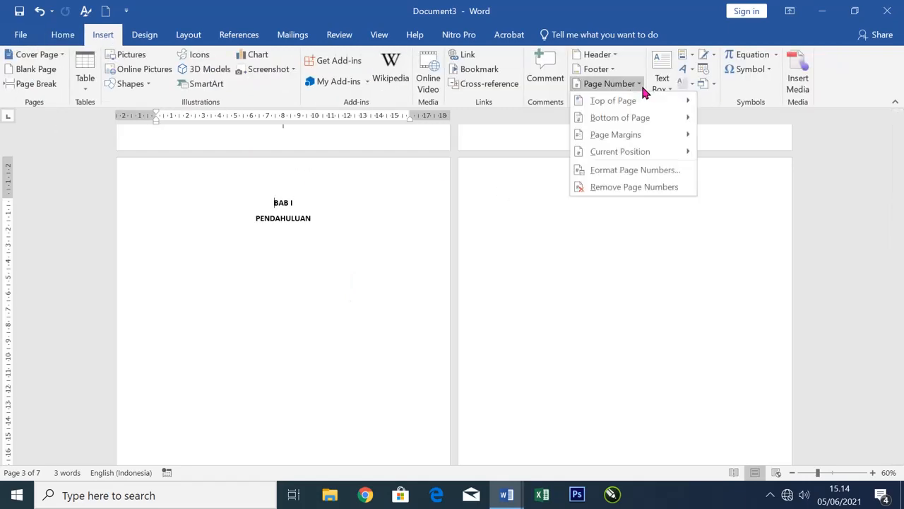
{"action": "left_click", "coordinate": [648, 173]}
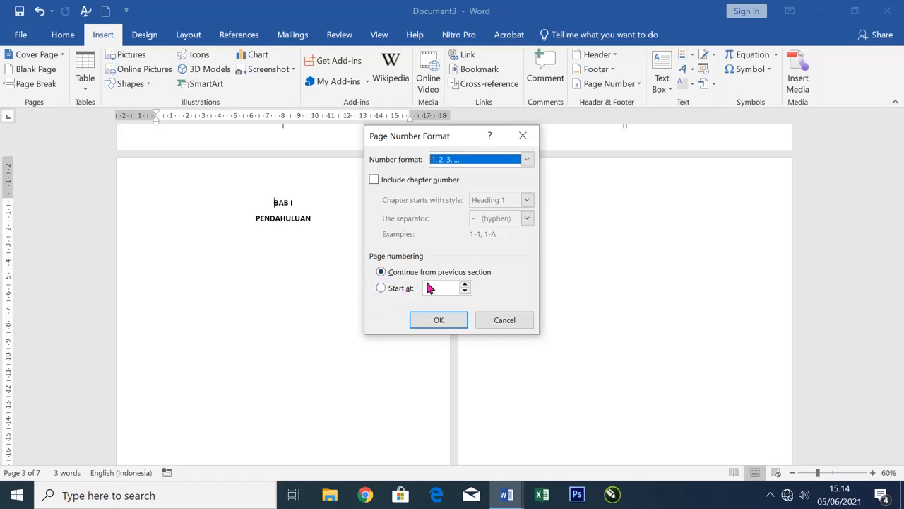
{"action": "left_click", "coordinate": [390, 291]}
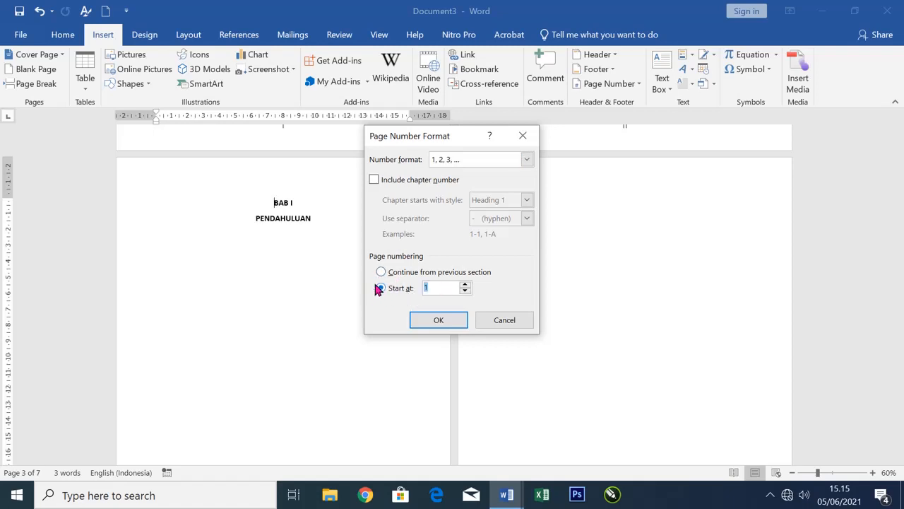
{"action": "left_click", "coordinate": [438, 321]}
Step: Examine the footer page numbers across the front pages and the pages from "BAB I" onward
{"action": "scroll", "coordinate": [315, 300], "scroll_direction": "down", "scroll_amount": 2}
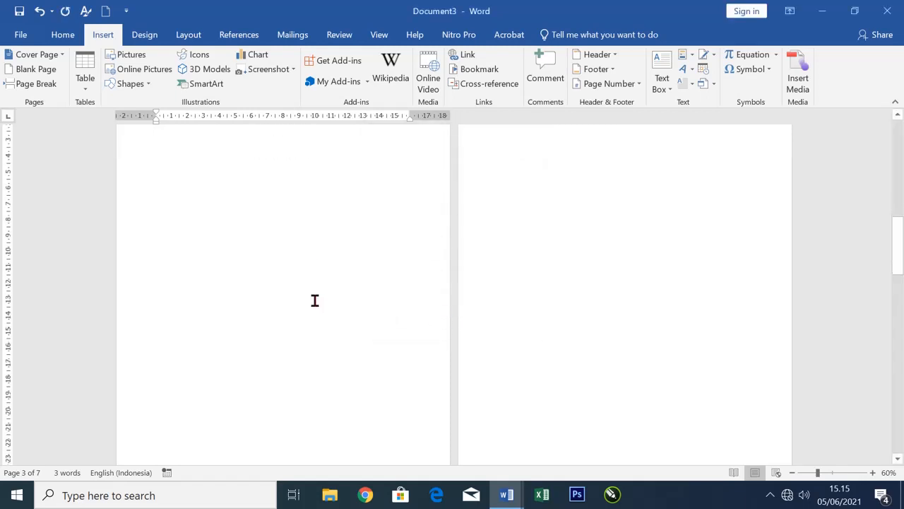
{"action": "scroll", "coordinate": [315, 301], "scroll_direction": "up", "scroll_amount": 2}
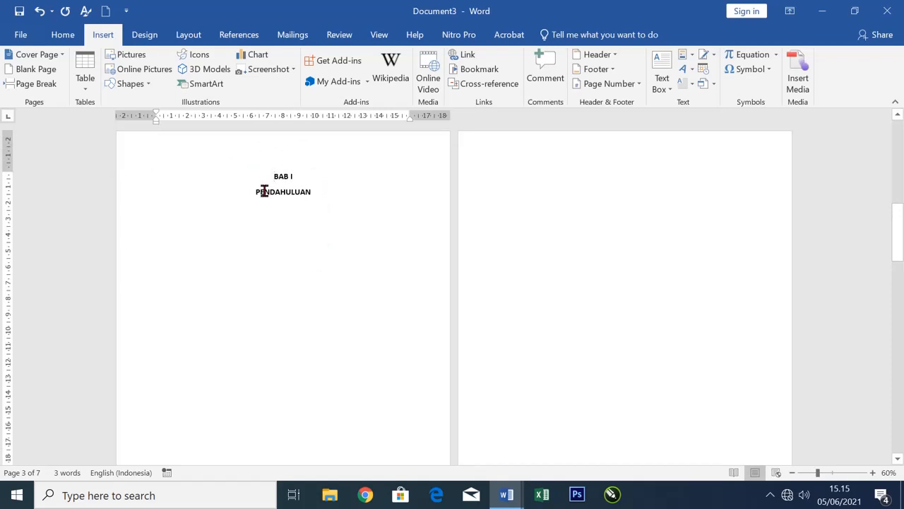
{"action": "scroll", "coordinate": [276, 278], "scroll_direction": "down", "scroll_amount": 4}
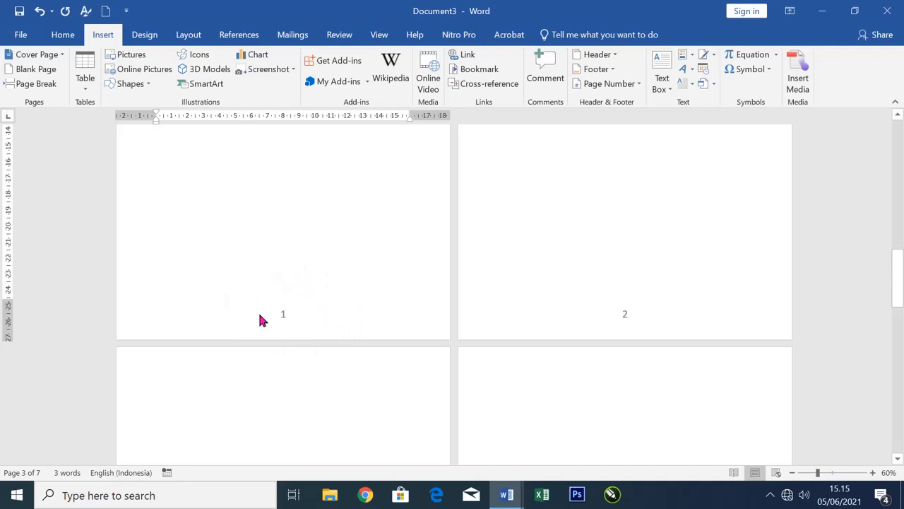
{"action": "scroll", "coordinate": [600, 336], "scroll_direction": "down", "scroll_amount": 5}
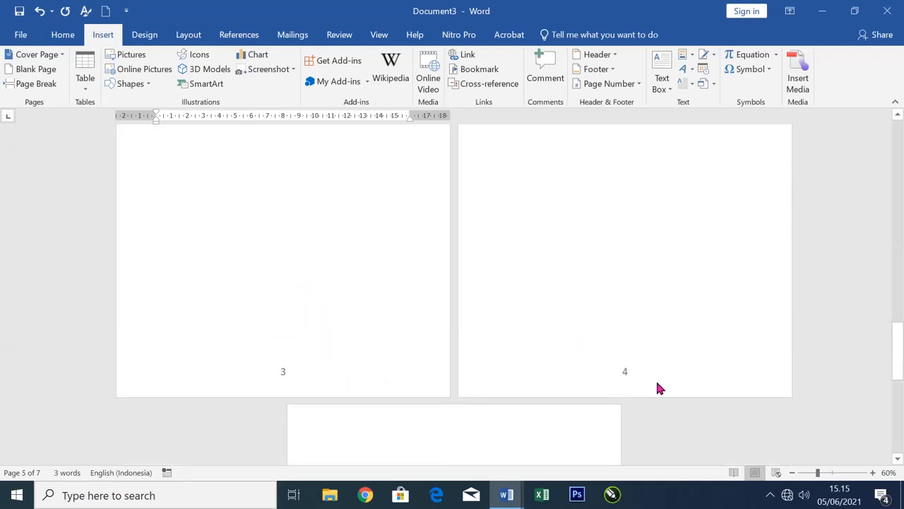
{"action": "scroll", "coordinate": [494, 346], "scroll_direction": "up", "scroll_amount": 5}
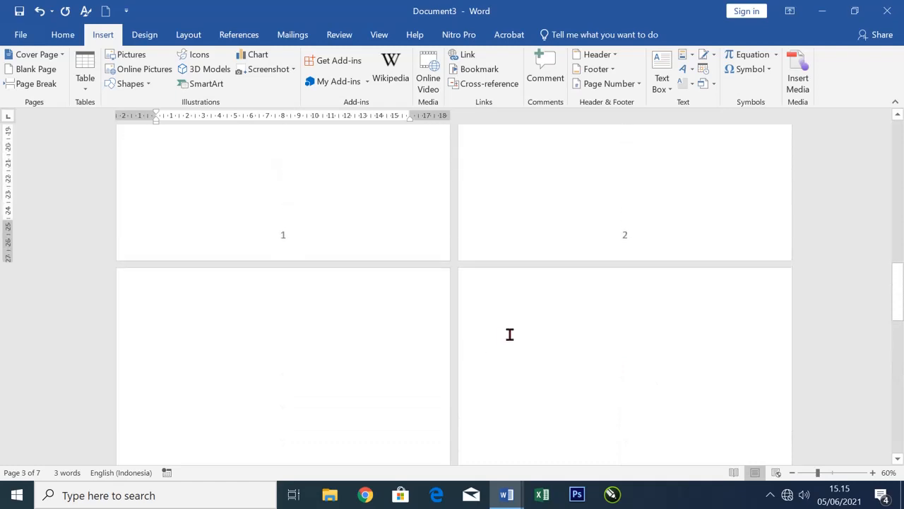
{"action": "scroll", "coordinate": [424, 275], "scroll_direction": "up", "scroll_amount": 2}
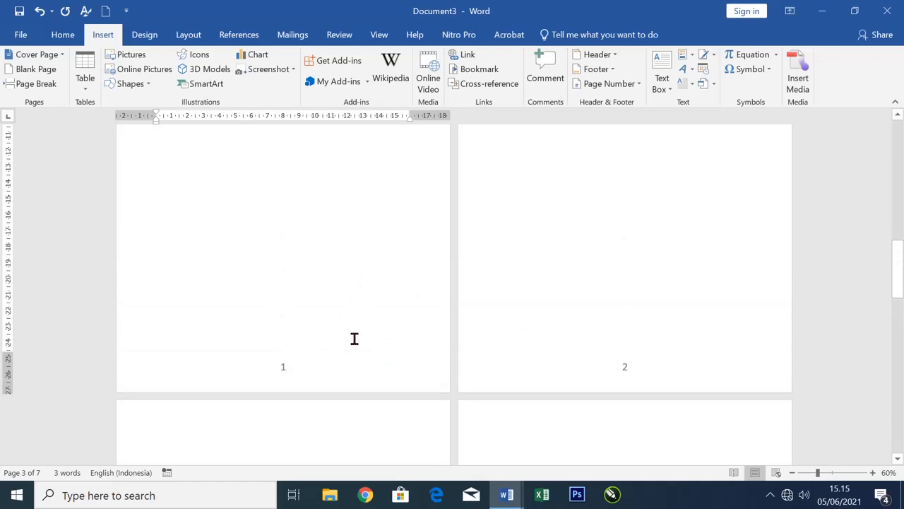
{"action": "scroll", "coordinate": [355, 339], "scroll_direction": "down", "scroll_amount": 5}
{"action": "scroll", "coordinate": [354, 303], "scroll_direction": "up", "scroll_amount": 1}
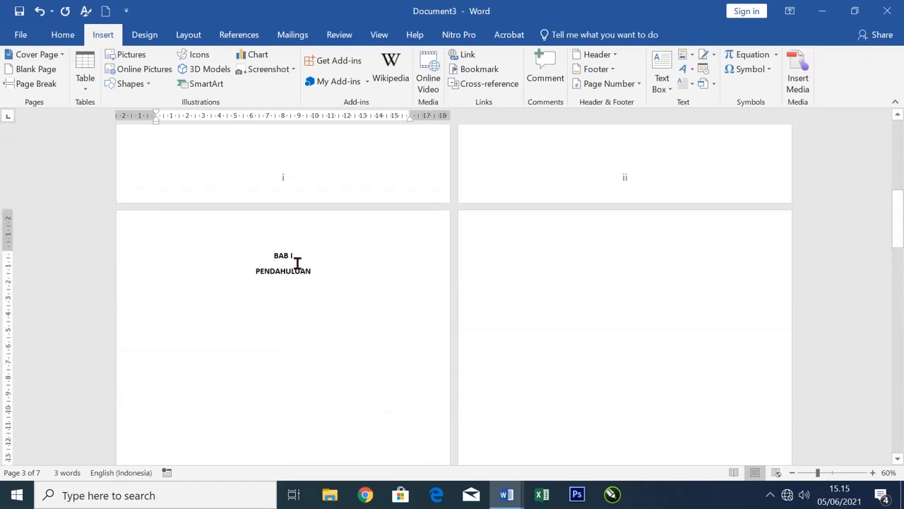
{"action": "scroll", "coordinate": [297, 263], "scroll_direction": "down", "scroll_amount": 8}
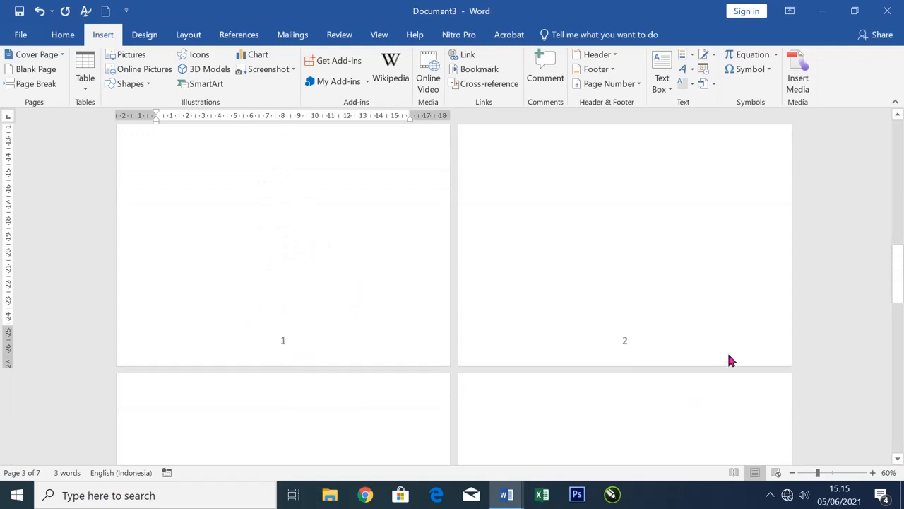
{"action": "scroll", "coordinate": [664, 333], "scroll_direction": "up", "scroll_amount": 7}
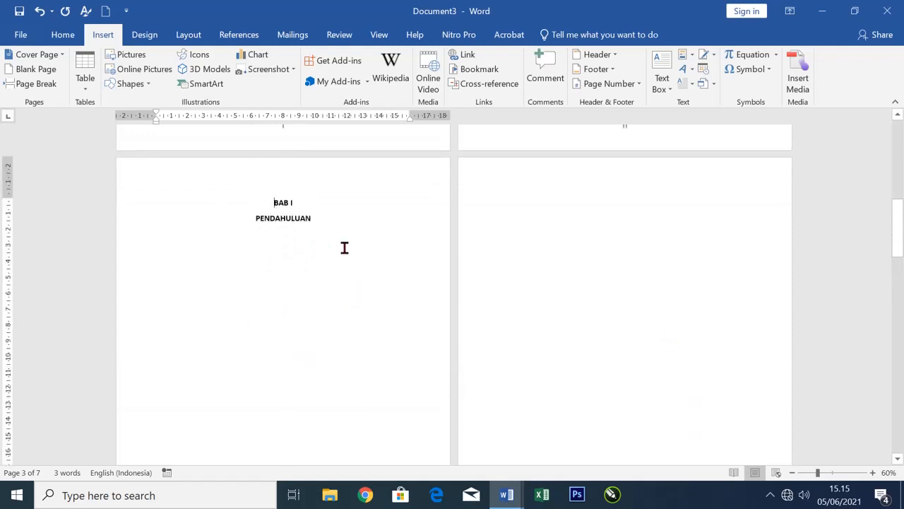
{"action": "scroll", "coordinate": [638, 320], "scroll_direction": "up", "scroll_amount": 8}
{"action": "scroll", "coordinate": [638, 323], "scroll_direction": "down", "scroll_amount": 10}
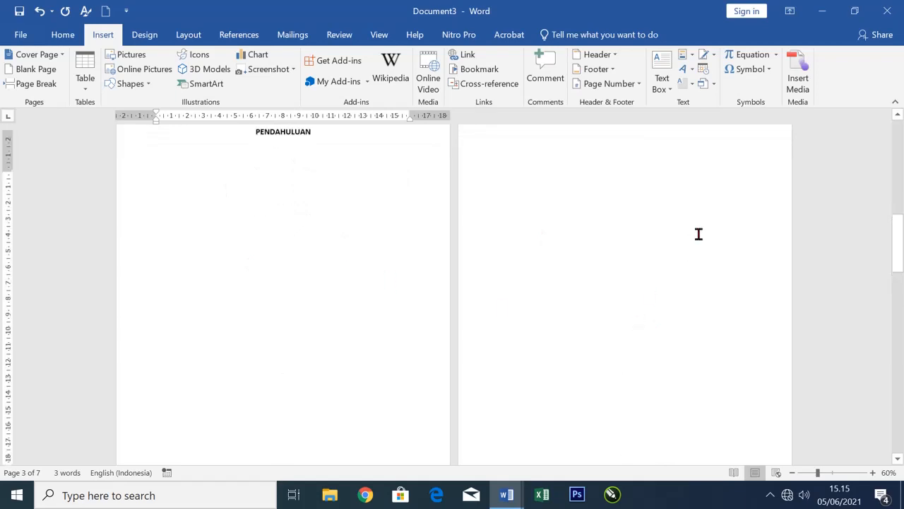
{"action": "scroll", "coordinate": [726, 200], "scroll_direction": "up", "scroll_amount": 3}
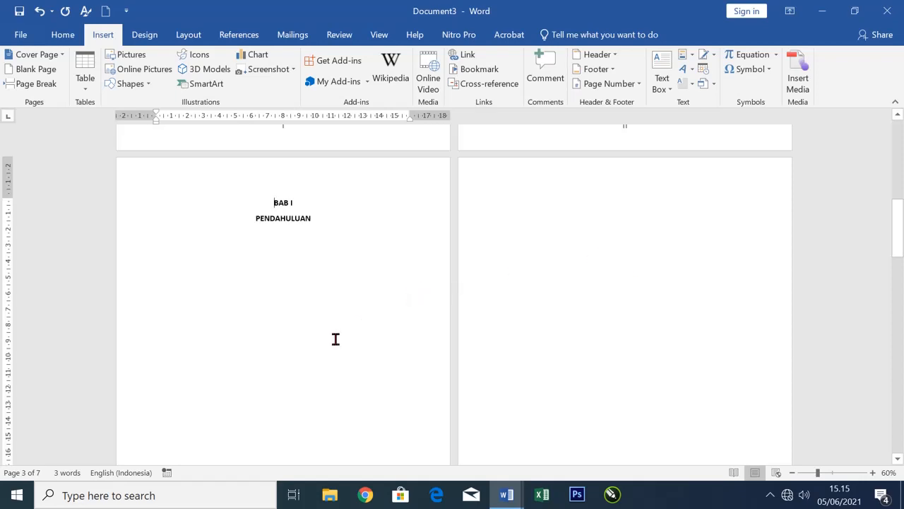
{"action": "scroll", "coordinate": [319, 319], "scroll_direction": "down", "scroll_amount": 2}
{"action": "scroll", "coordinate": [346, 315], "scroll_direction": "down", "scroll_amount": 1}
{"action": "scroll", "coordinate": [559, 252], "scroll_direction": "up", "scroll_amount": 3}
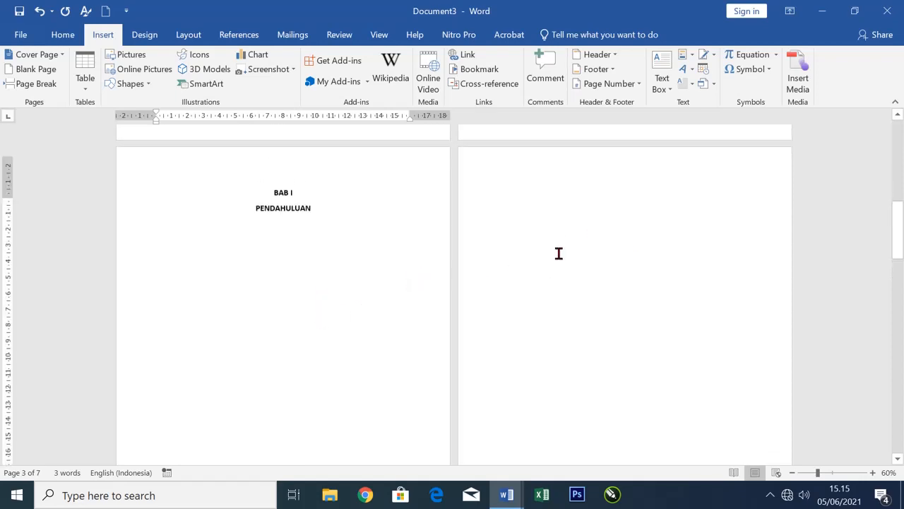
Step: Delete the page number from the Section 2 footer while it is still linked to the previous section, and leave footer editing
{"action": "scroll", "coordinate": [264, 344], "scroll_direction": "down", "scroll_amount": 3}
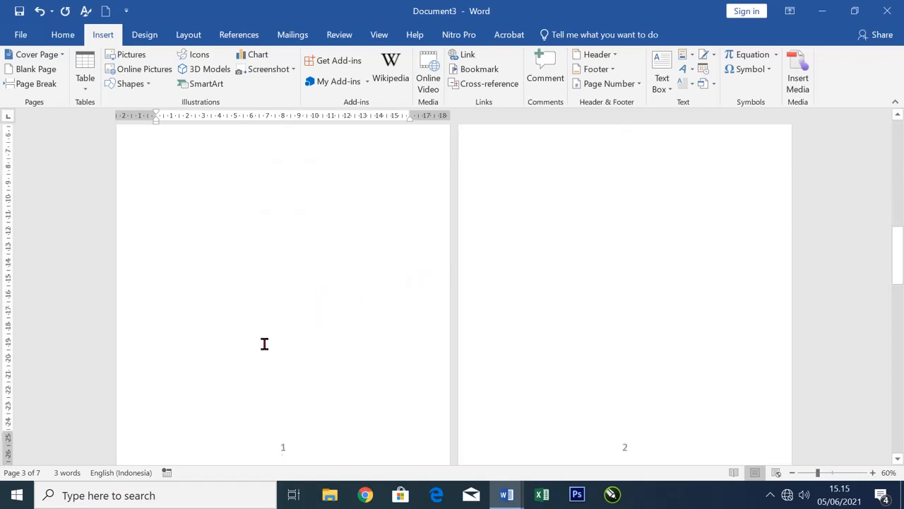
{"action": "double_click", "coordinate": [157, 322]}
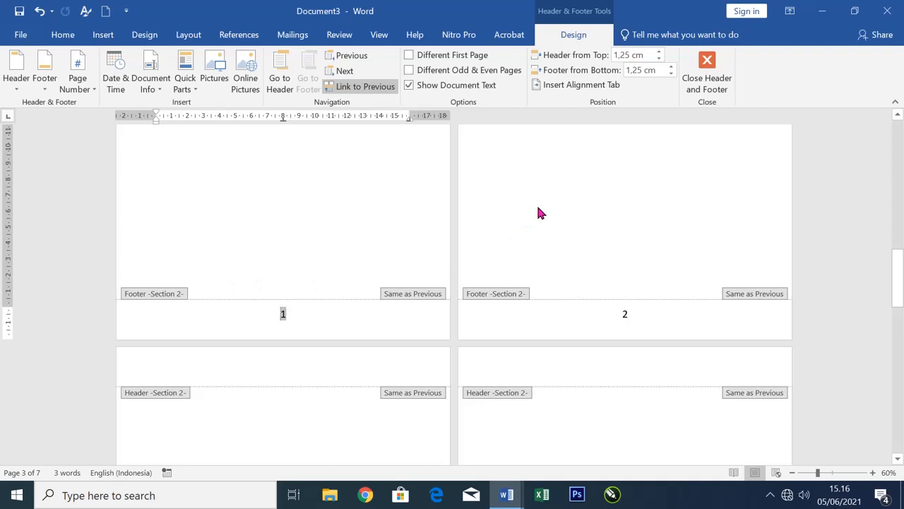
{"action": "left_click", "coordinate": [119, 326]}
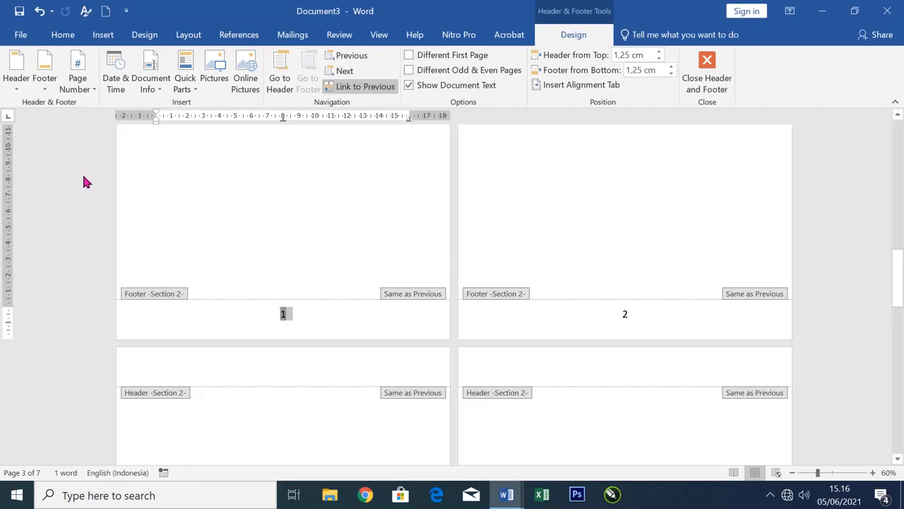
{"action": "key", "text": "Delete"}
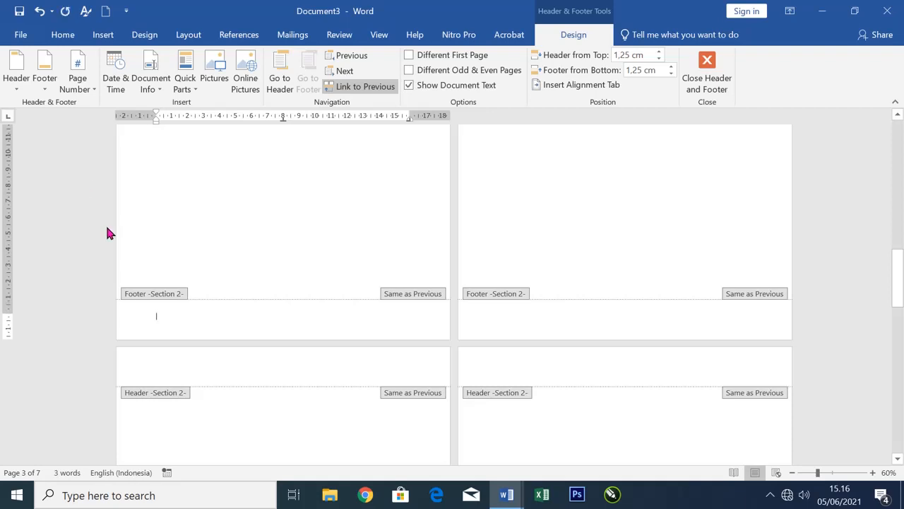
{"action": "double_click", "coordinate": [170, 237]}
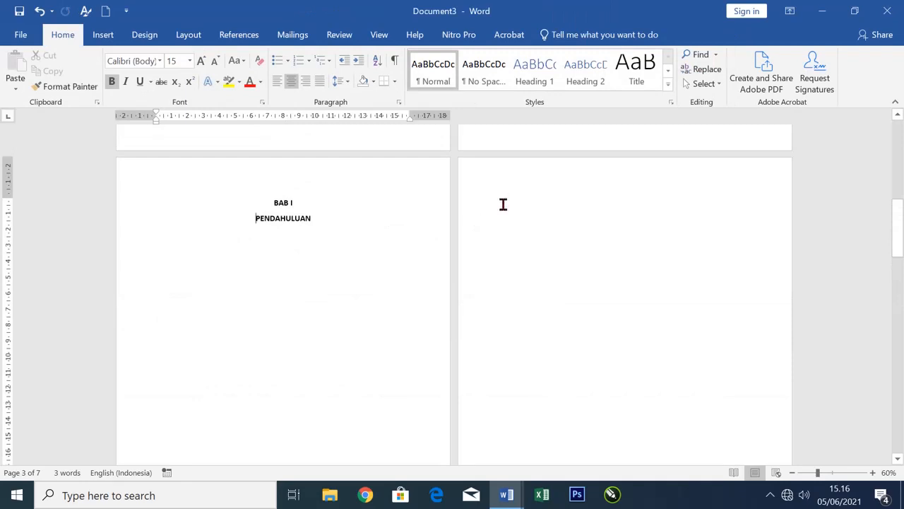
Step: Check the footers before and after "BAB I", and undo the page number deletion
{"action": "scroll", "coordinate": [347, 296], "scroll_direction": "down", "scroll_amount": 5}
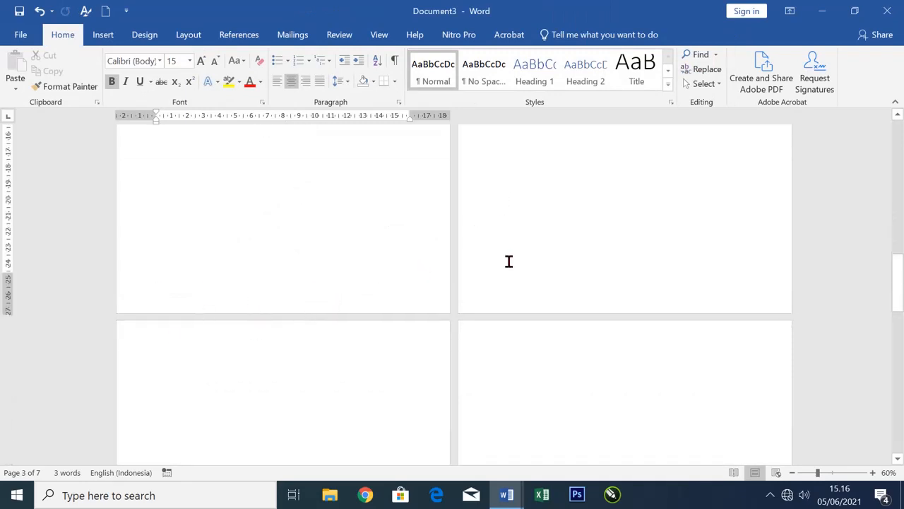
{"action": "scroll", "coordinate": [303, 276], "scroll_direction": "up", "scroll_amount": 5}
{"action": "scroll", "coordinate": [412, 284], "scroll_direction": "down", "scroll_amount": 1}
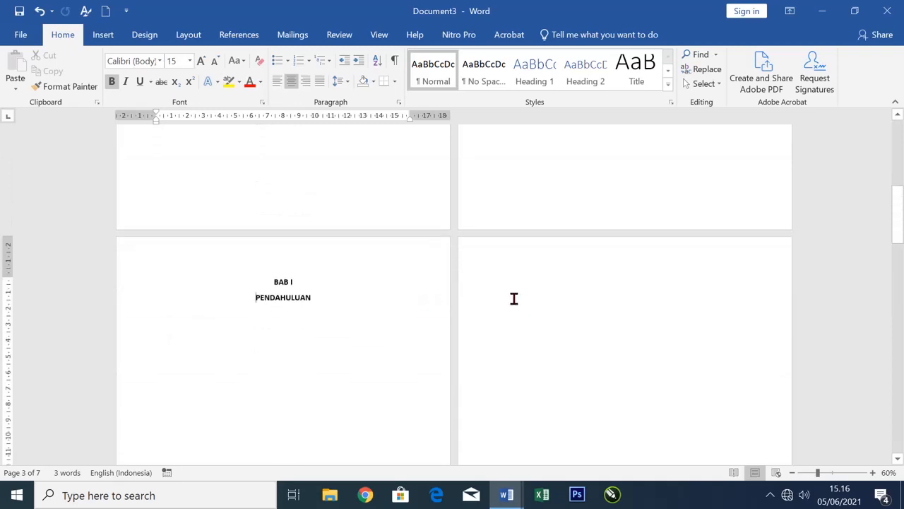
{"action": "scroll", "coordinate": [182, 363], "scroll_direction": "down", "scroll_amount": 5}
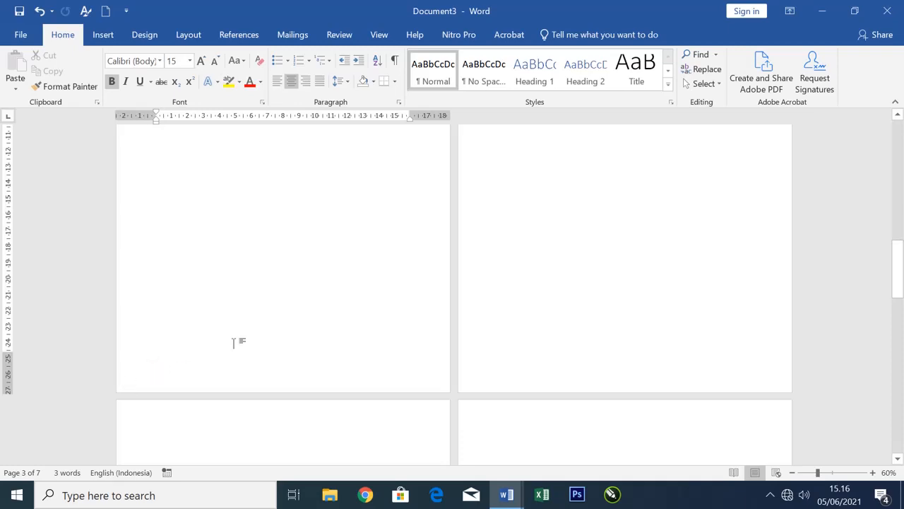
{"action": "scroll", "coordinate": [288, 343], "scroll_direction": "up", "scroll_amount": 5}
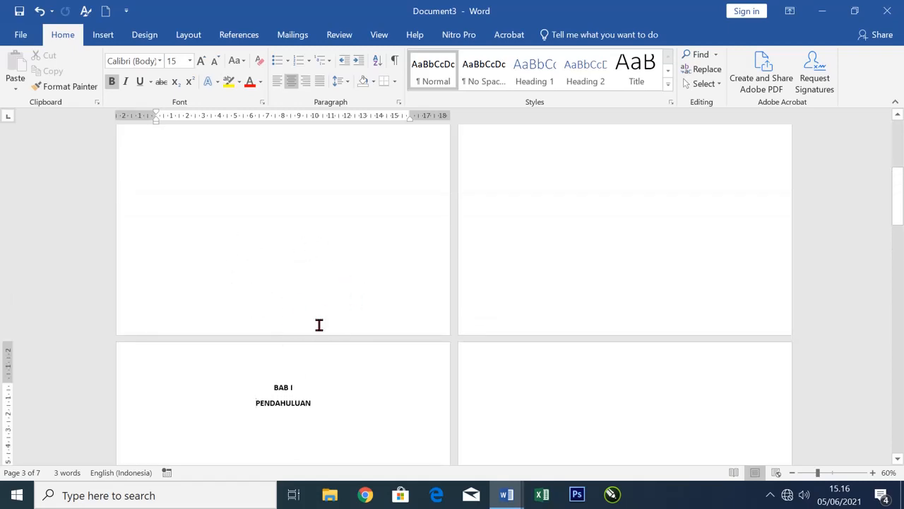
{"action": "scroll", "coordinate": [378, 380], "scroll_direction": "down", "scroll_amount": 1}
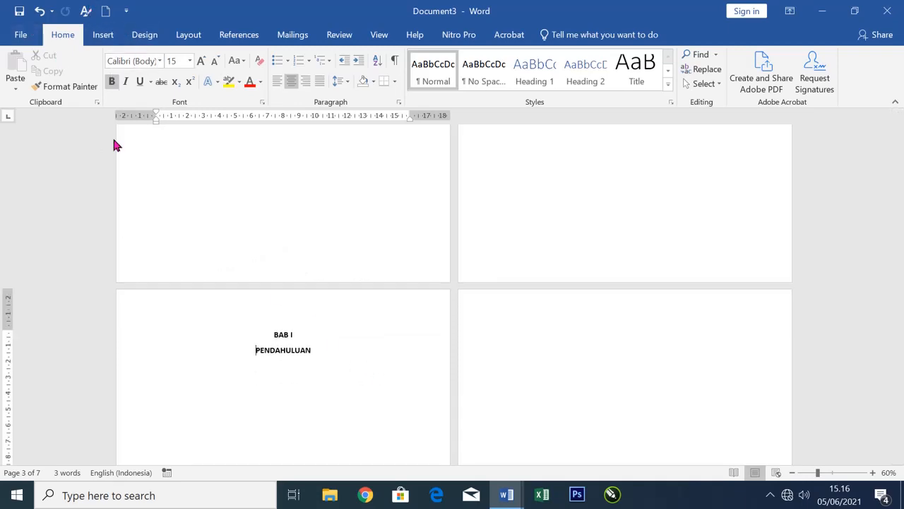
{"action": "left_click", "coordinate": [40, 10]}
Step: Open the Section 2 footer on the "BAB I" page and turn off its Link to Previous option
{"action": "scroll", "coordinate": [279, 297], "scroll_direction": "down", "scroll_amount": 8}
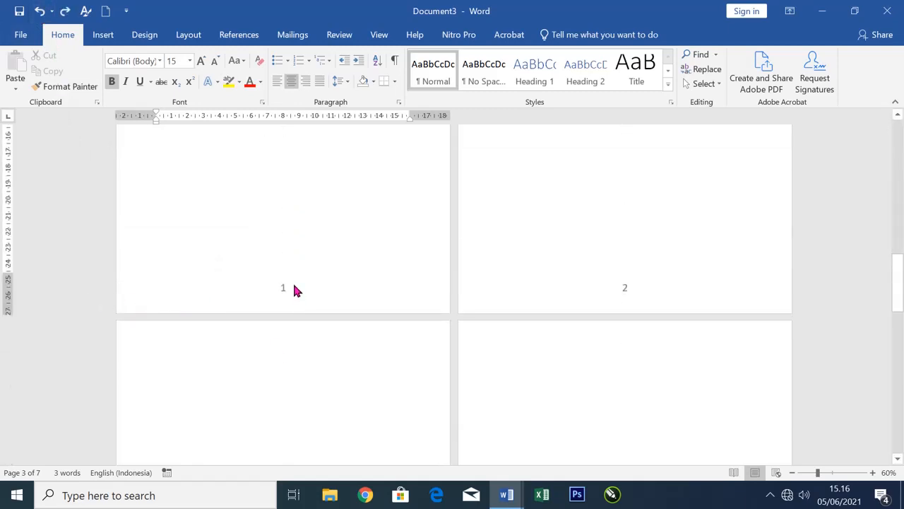
{"action": "double_click", "coordinate": [128, 304]}
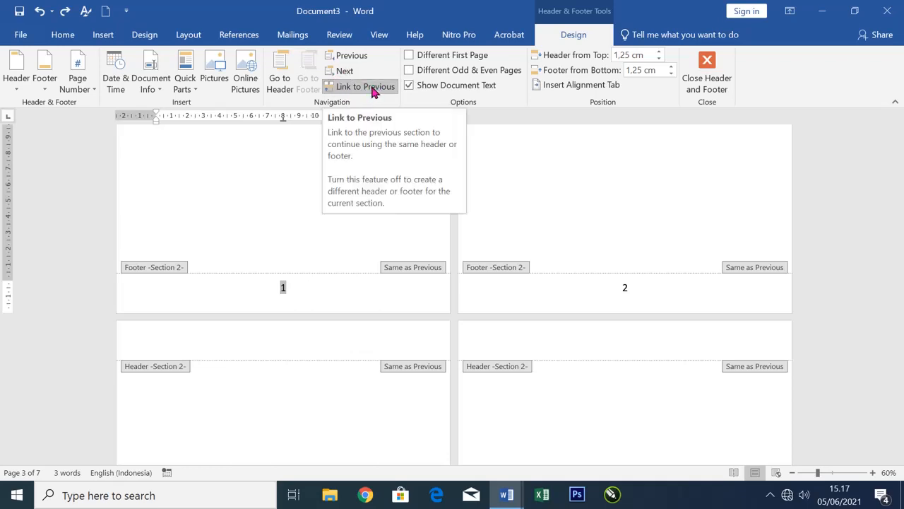
{"action": "scroll", "coordinate": [268, 273], "scroll_direction": "up", "scroll_amount": 3}
{"action": "scroll", "coordinate": [267, 272], "scroll_direction": "down", "scroll_amount": 3}
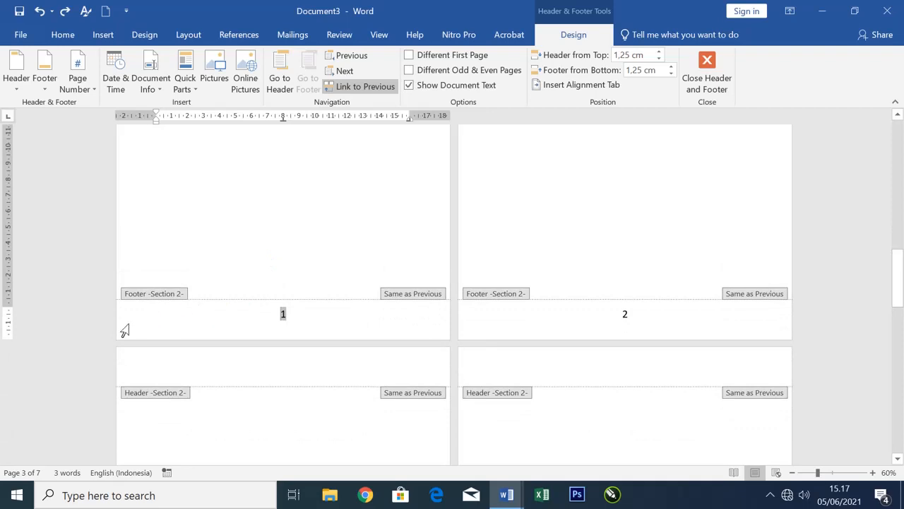
{"action": "scroll", "coordinate": [311, 261], "scroll_direction": "up", "scroll_amount": 6}
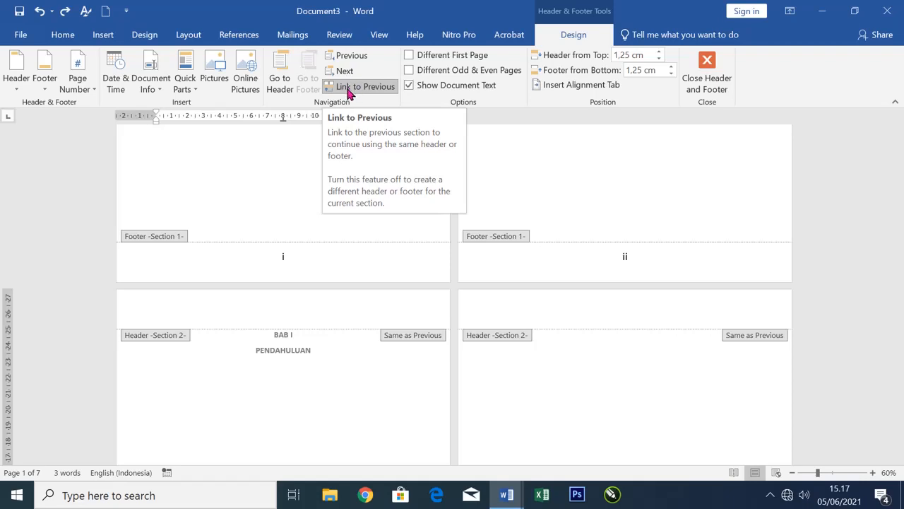
{"action": "left_click", "coordinate": [351, 88]}
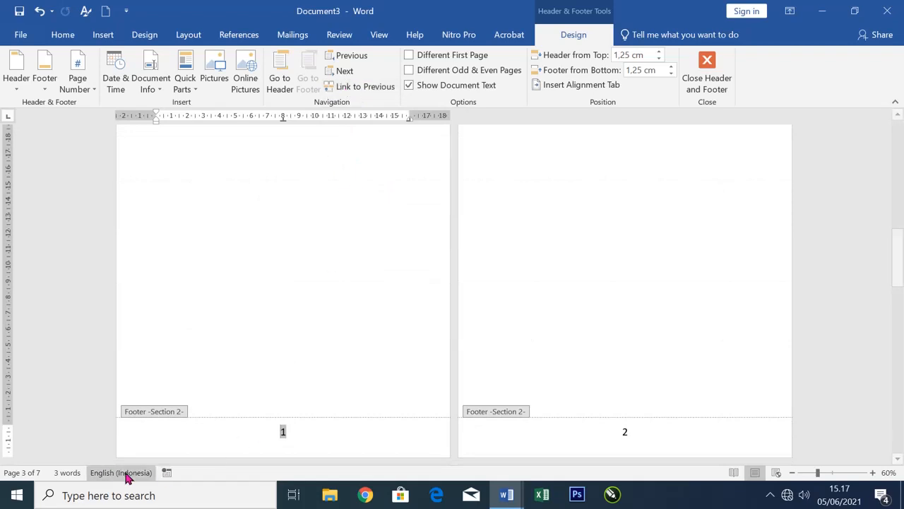
Step: Delete the page number from the unlinked Section 2 footer and place the cursor in the Section 2 header area
{"action": "left_click", "coordinate": [115, 442]}
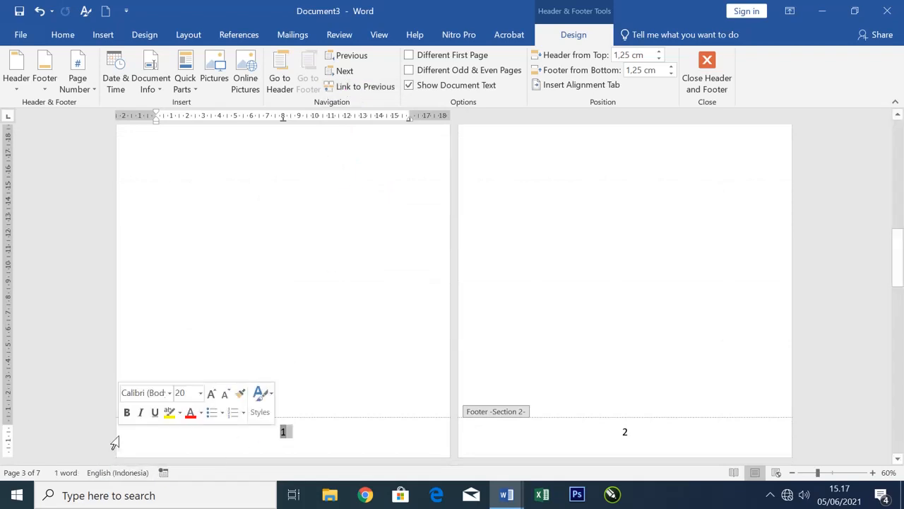
{"action": "key", "text": "Delete"}
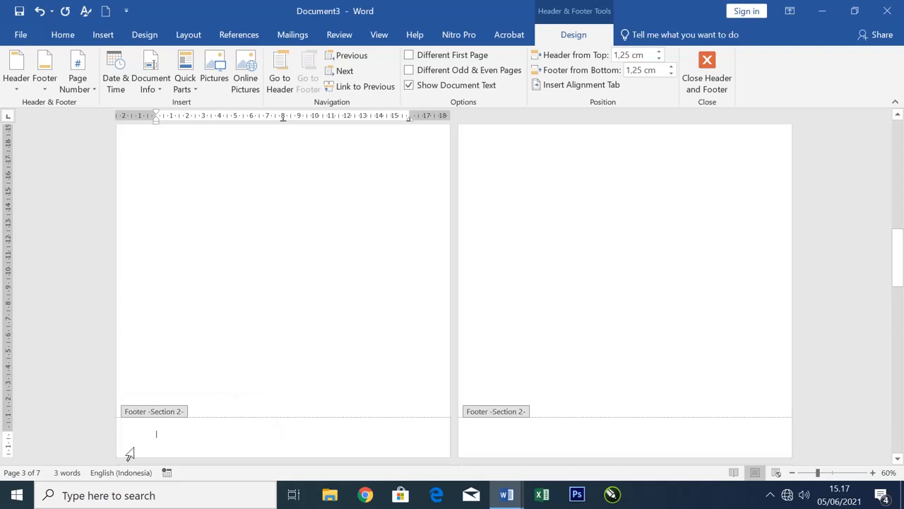
{"action": "scroll", "coordinate": [313, 294], "scroll_direction": "up", "scroll_amount": 7}
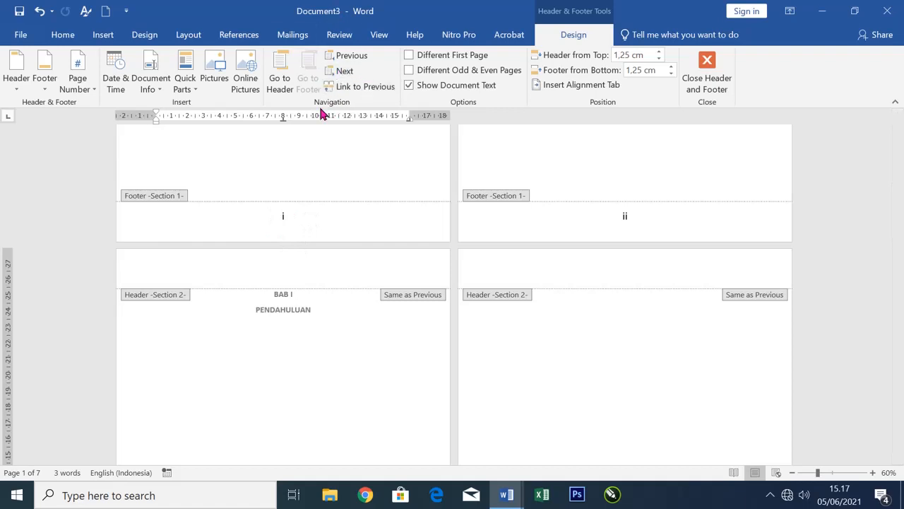
{"action": "left_click", "coordinate": [493, 346]}
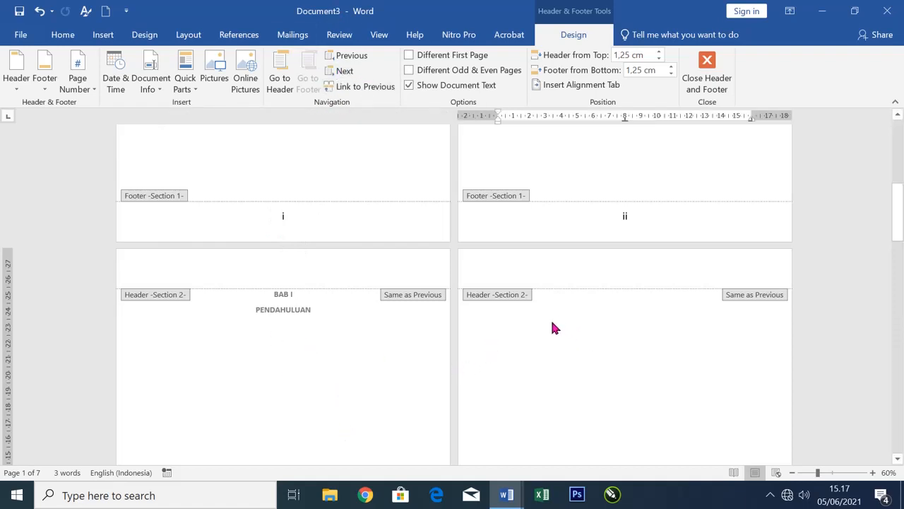
Step: Unlink the Section 2 header on the page after "BAB I" from the previous section and turn on Different First Page
{"action": "double_click", "coordinate": [514, 349]}
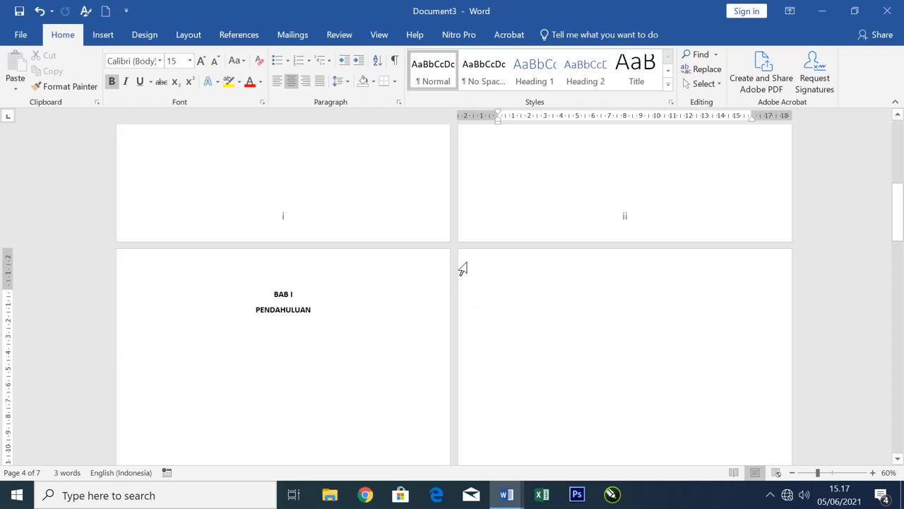
{"action": "double_click", "coordinate": [462, 268]}
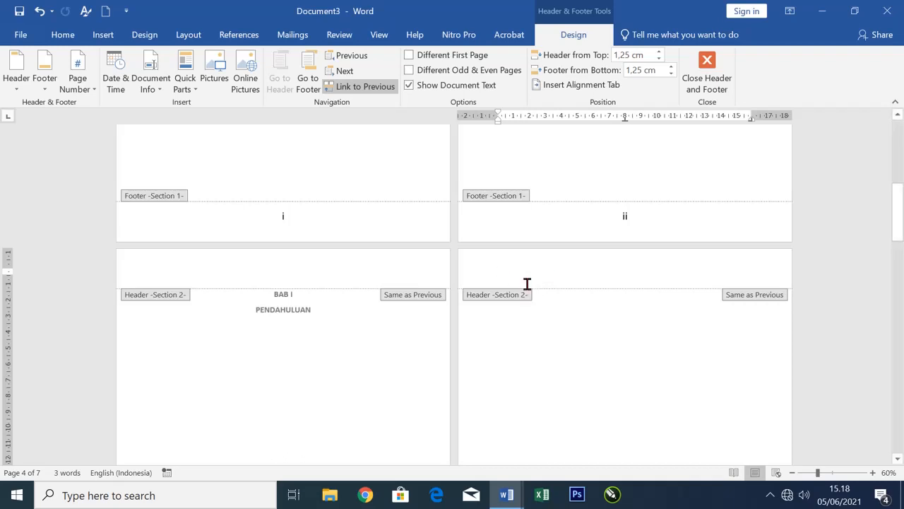
{"action": "left_click", "coordinate": [352, 88]}
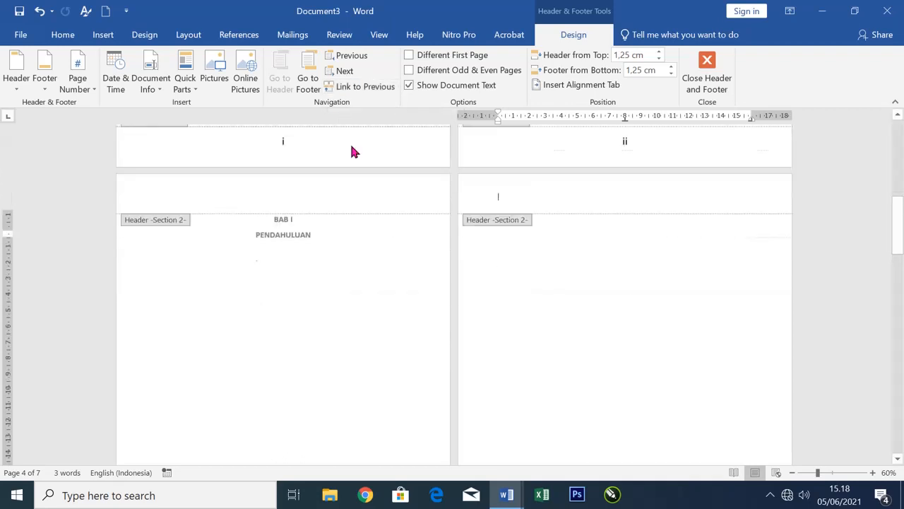
{"action": "scroll", "coordinate": [354, 152], "scroll_direction": "up", "scroll_amount": 2}
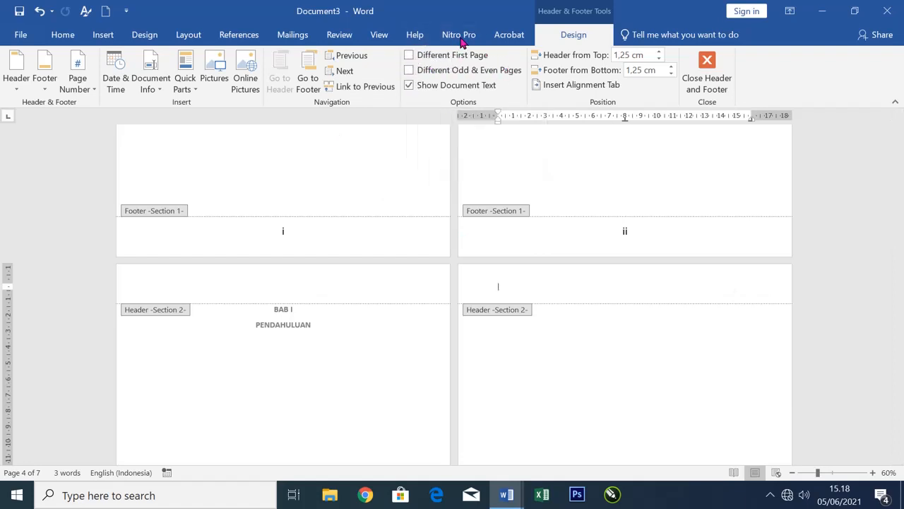
{"action": "left_click", "coordinate": [409, 55]}
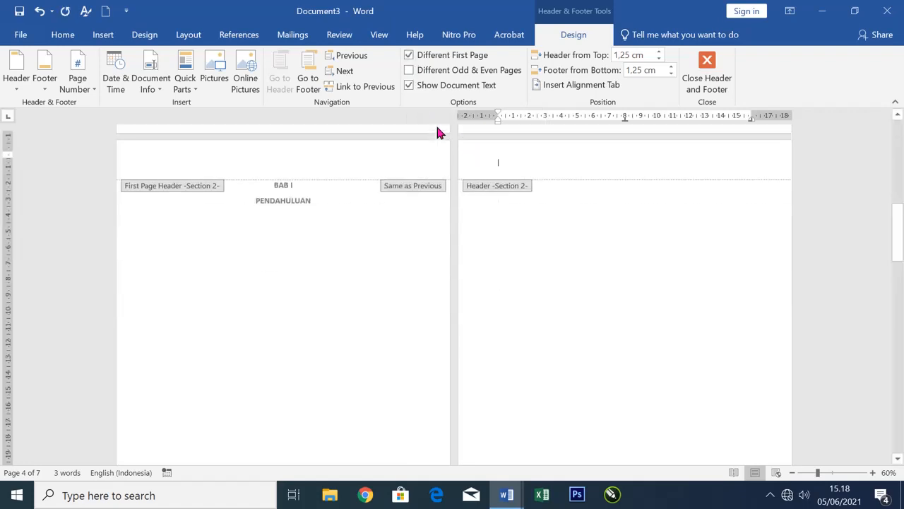
{"action": "scroll", "coordinate": [634, 224], "scroll_direction": "up", "scroll_amount": 1}
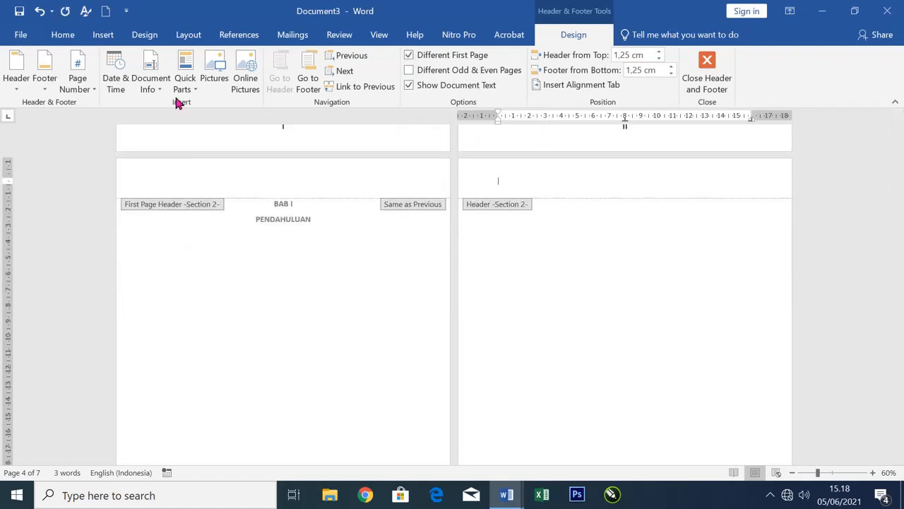
Step: Insert a Plain Number 3 page number at the top of the page in the Section 2 header
{"action": "left_click", "coordinate": [102, 36]}
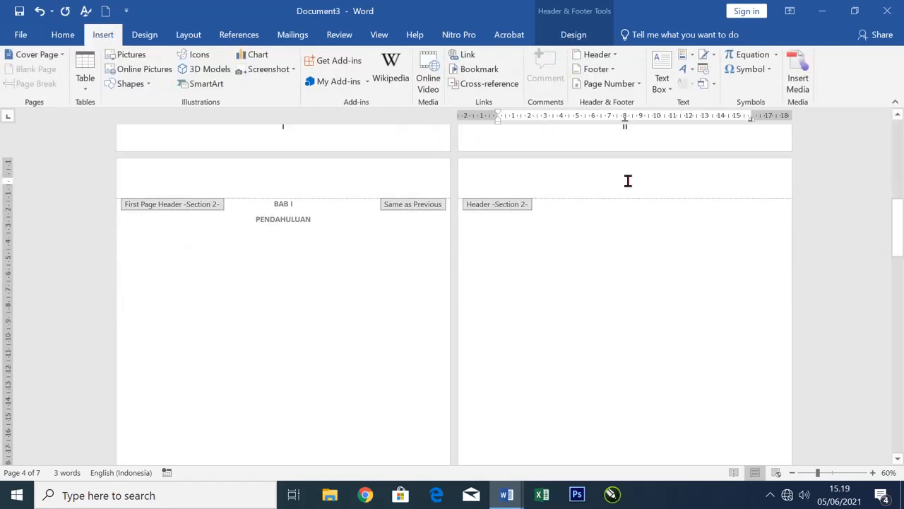
{"action": "left_click", "coordinate": [625, 84]}
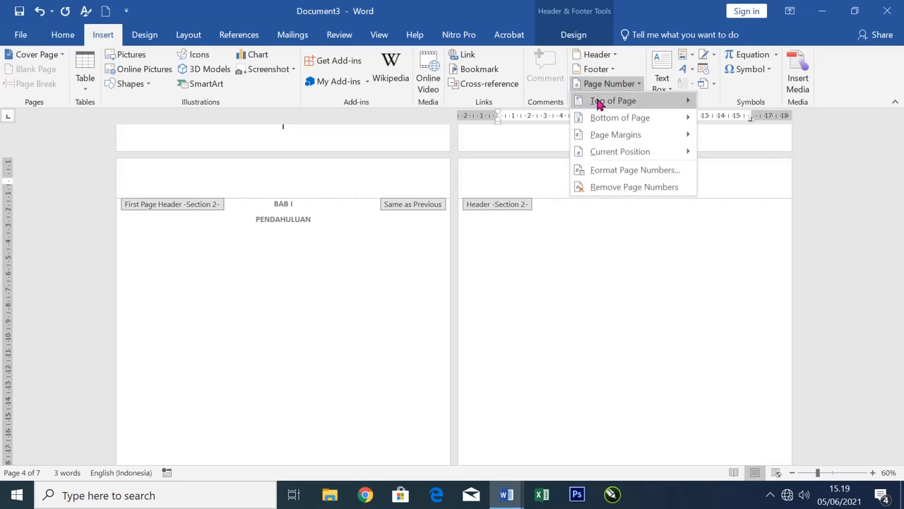
{"action": "mouse_move", "coordinate": [611, 102]}
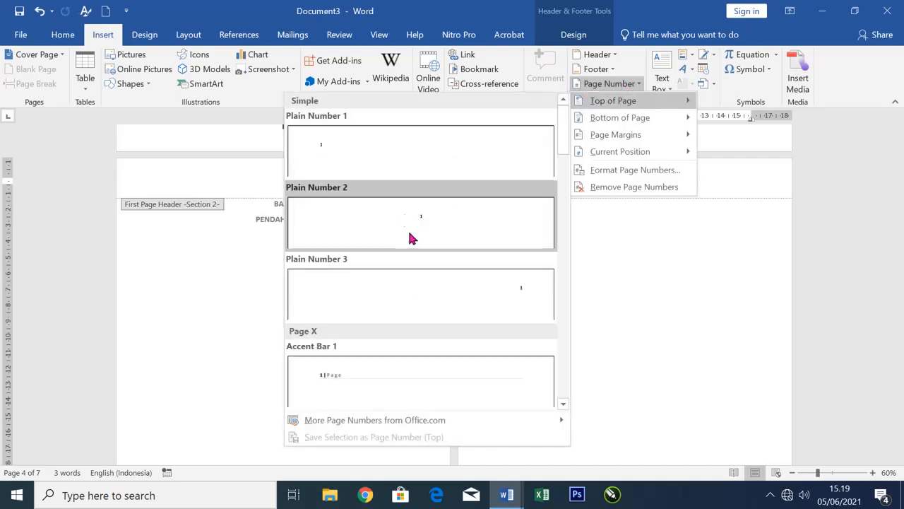
{"action": "left_click", "coordinate": [498, 290]}
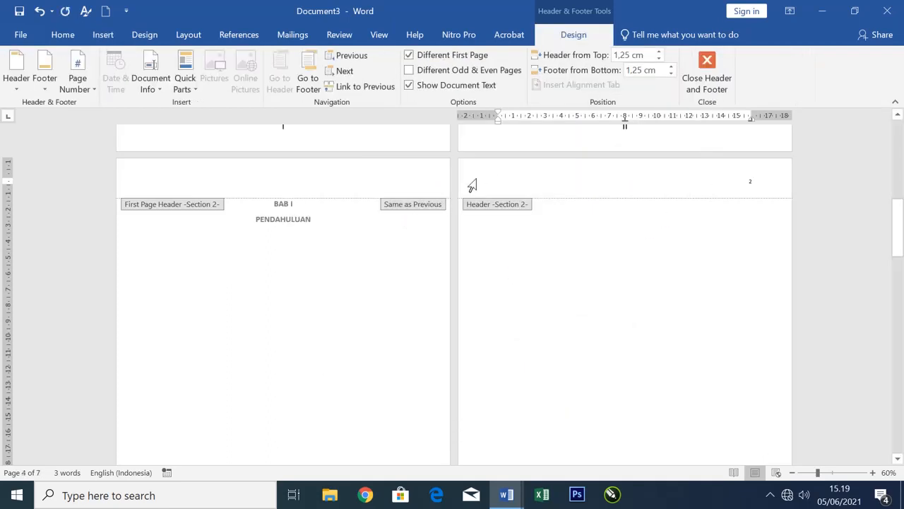
Step: Set the Section 2 header page number's font size to 48 and leave header editing
{"action": "left_click", "coordinate": [63, 37]}
{"action": "left_click", "coordinate": [189, 61]}
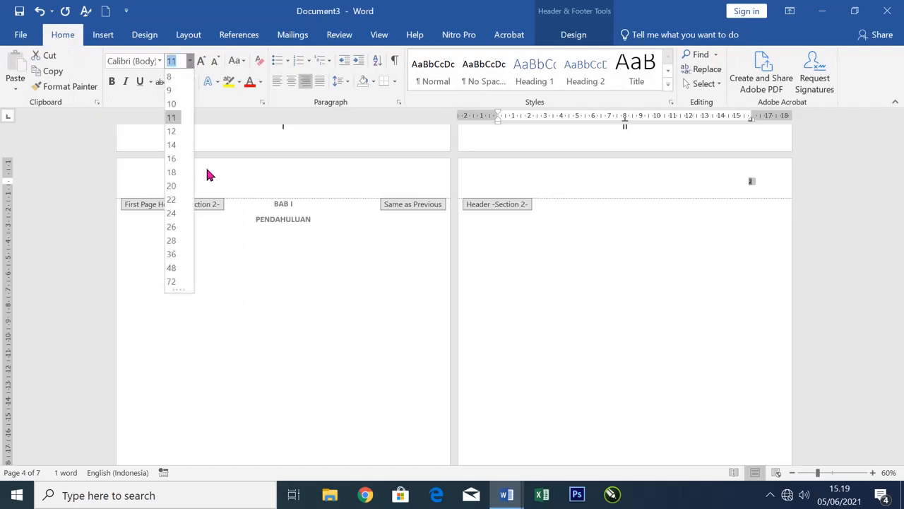
{"action": "left_click", "coordinate": [171, 269]}
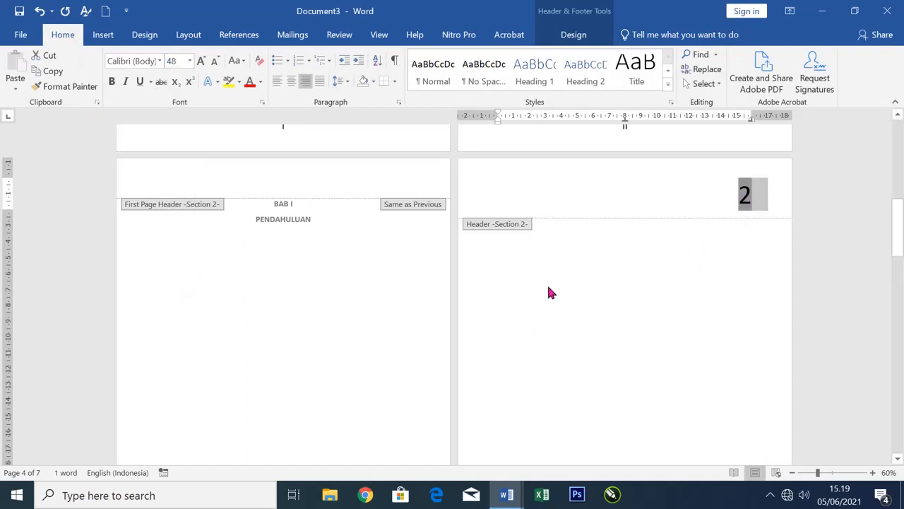
{"action": "double_click", "coordinate": [507, 279]}
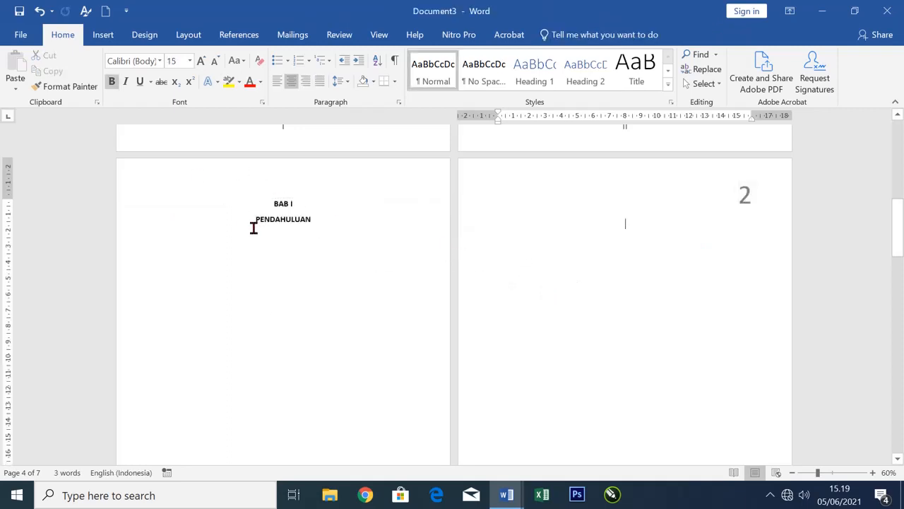
Step: Insert a Plain Number 2 page number at the bottom of the "BAB I" page, in Section 2's first page footer
{"action": "scroll", "coordinate": [264, 228], "scroll_direction": "down", "scroll_amount": 8}
{"action": "scroll", "coordinate": [375, 262], "scroll_direction": "up", "scroll_amount": 8}
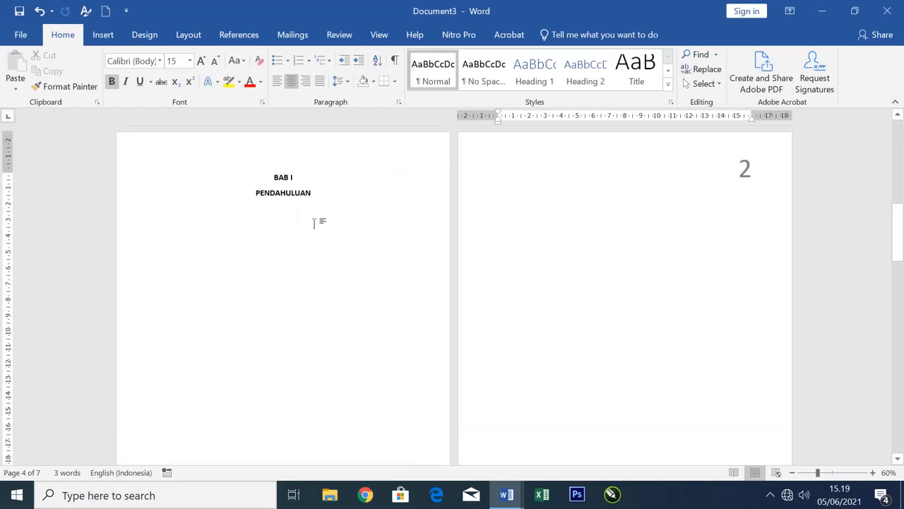
{"action": "scroll", "coordinate": [308, 268], "scroll_direction": "down", "scroll_amount": 5}
{"action": "scroll", "coordinate": [260, 311], "scroll_direction": "up", "scroll_amount": 4}
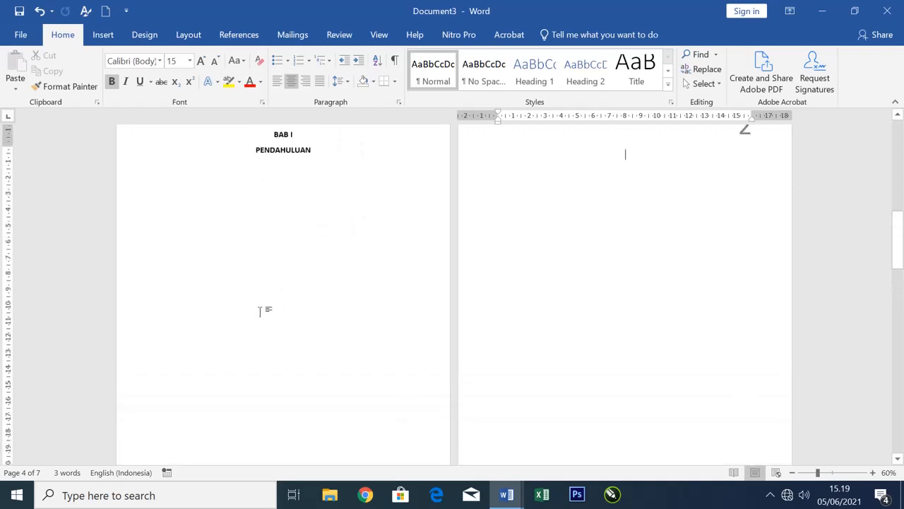
{"action": "scroll", "coordinate": [260, 311], "scroll_direction": "up", "scroll_amount": 3}
{"action": "left_click", "coordinate": [226, 237]}
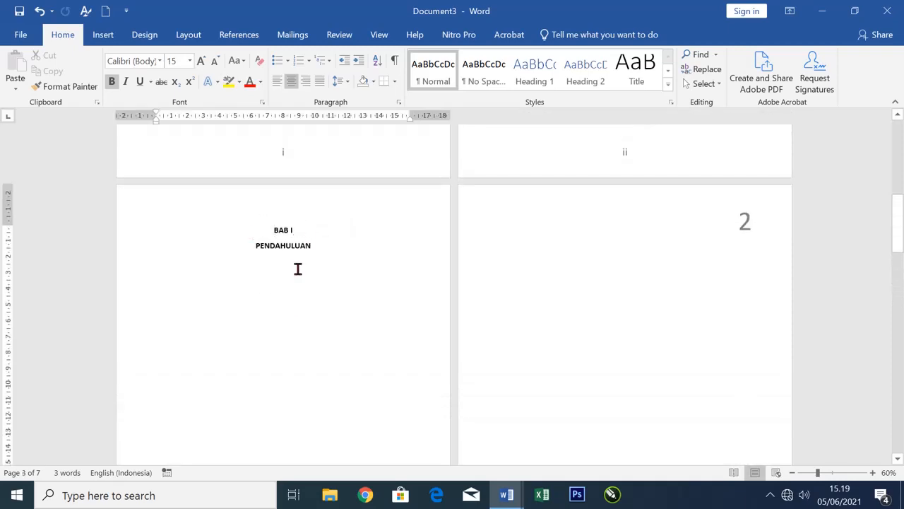
{"action": "left_click", "coordinate": [101, 34]}
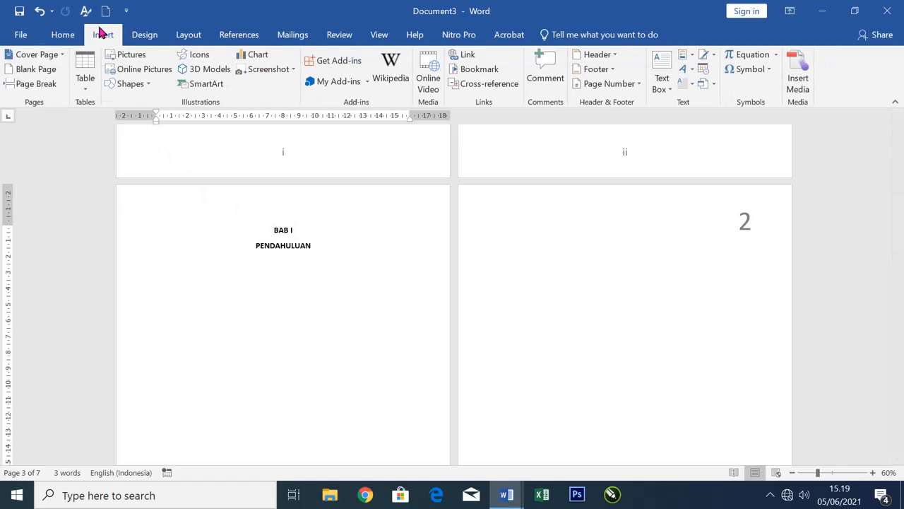
{"action": "left_click", "coordinate": [606, 85]}
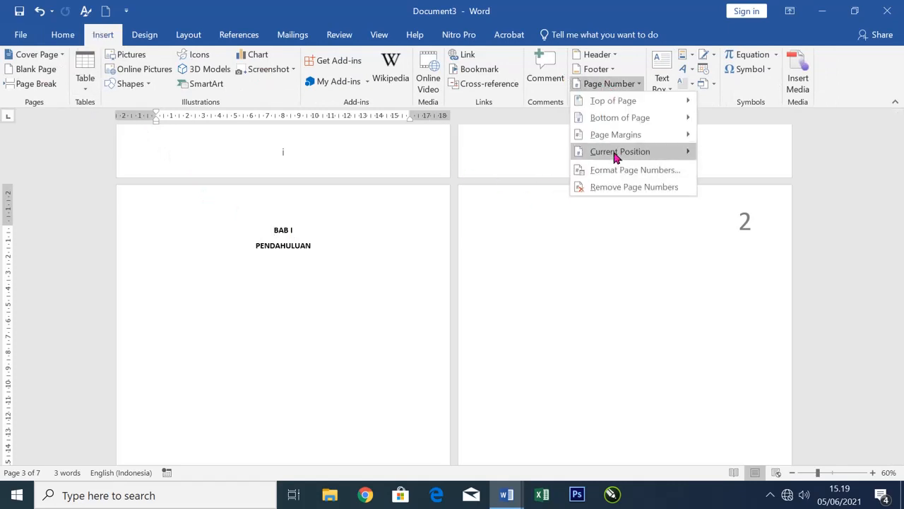
{"action": "mouse_move", "coordinate": [603, 121]}
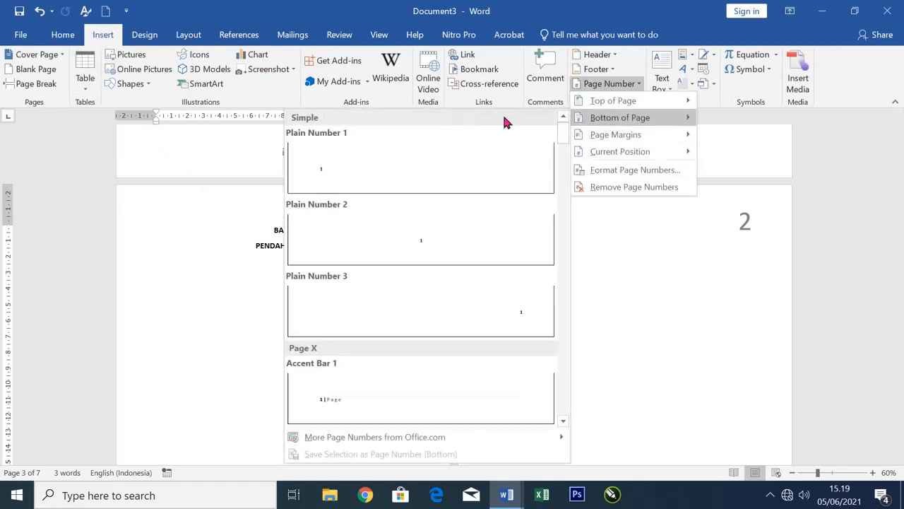
{"action": "left_click", "coordinate": [421, 244]}
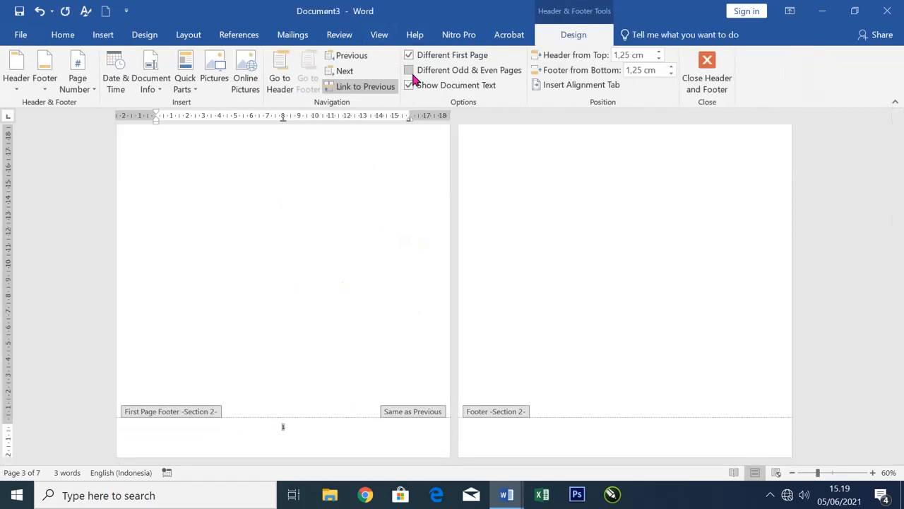
Step: Delete the empty line below the page number in Section 2's first page footer and set the number's font size to 28
{"action": "scroll", "coordinate": [323, 346], "scroll_direction": "down", "scroll_amount": 3}
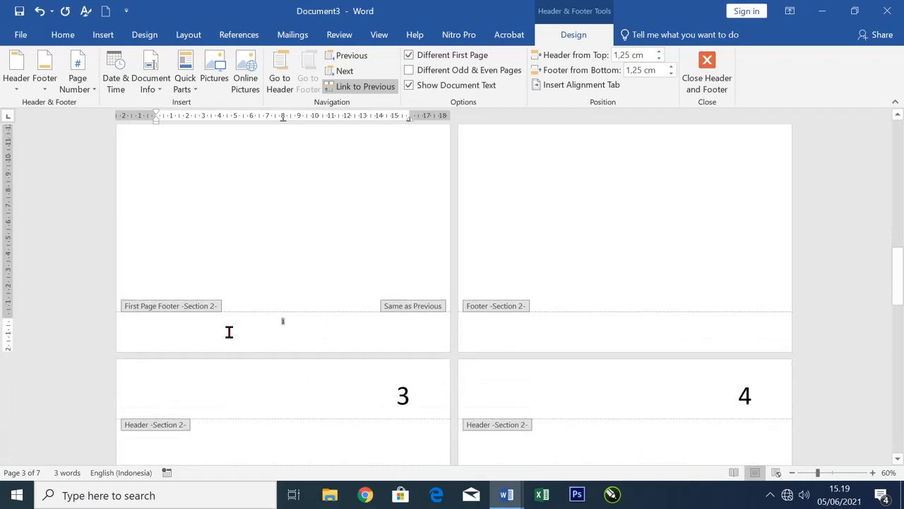
{"action": "left_click", "coordinate": [122, 332]}
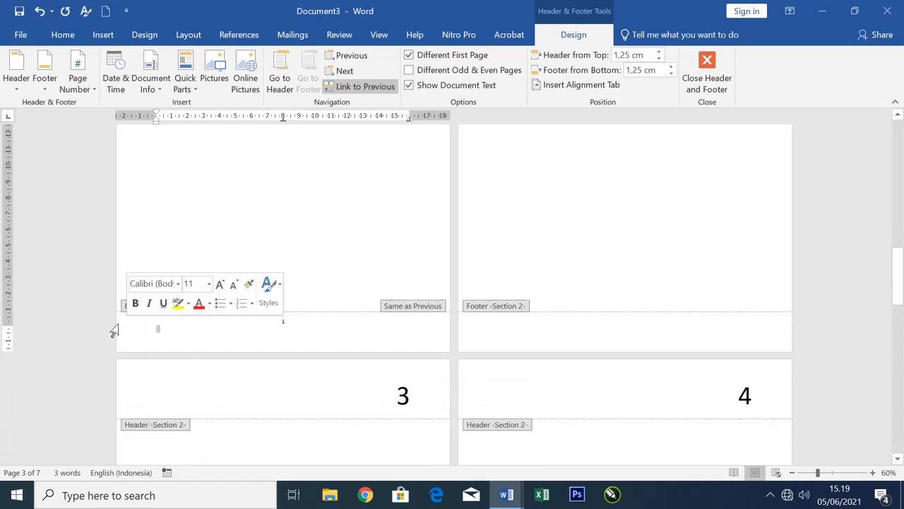
{"action": "key", "text": "Delete"}
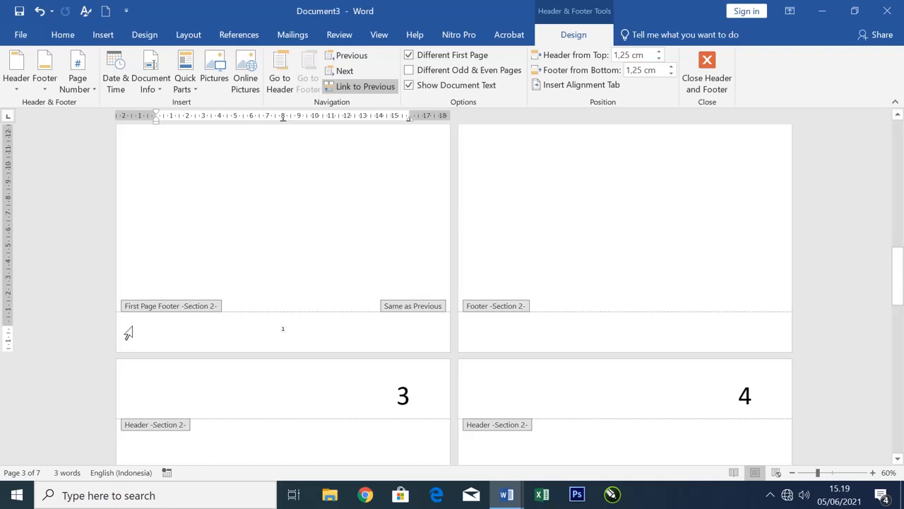
{"action": "key", "text": "ctrl+a"}
{"action": "left_click", "coordinate": [63, 35]}
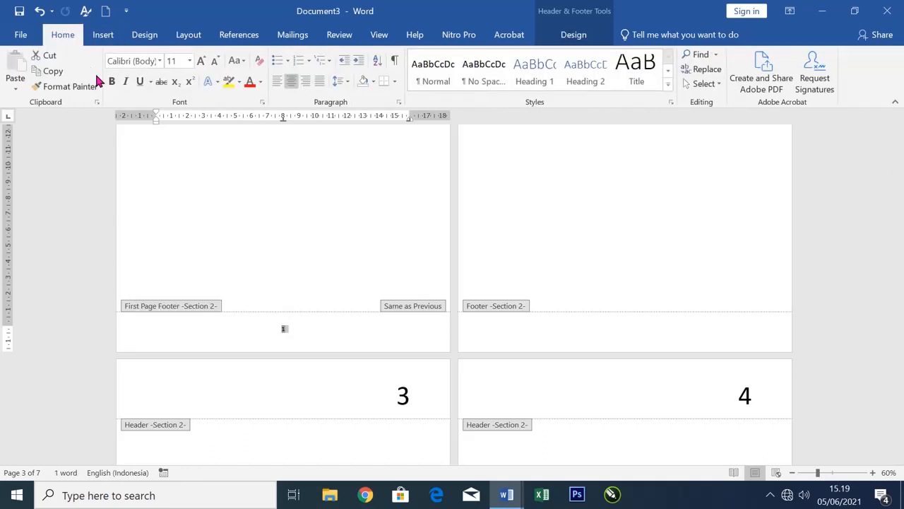
{"action": "left_click", "coordinate": [190, 62]}
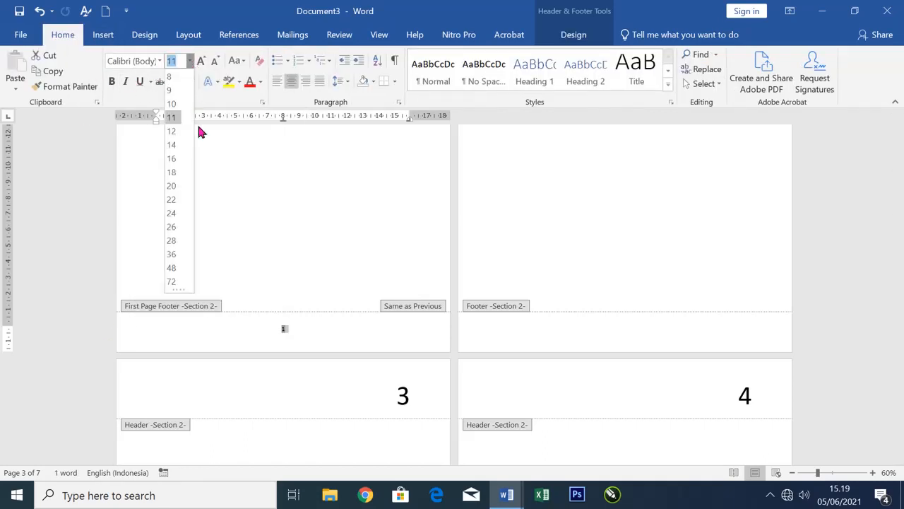
{"action": "left_click", "coordinate": [174, 240]}
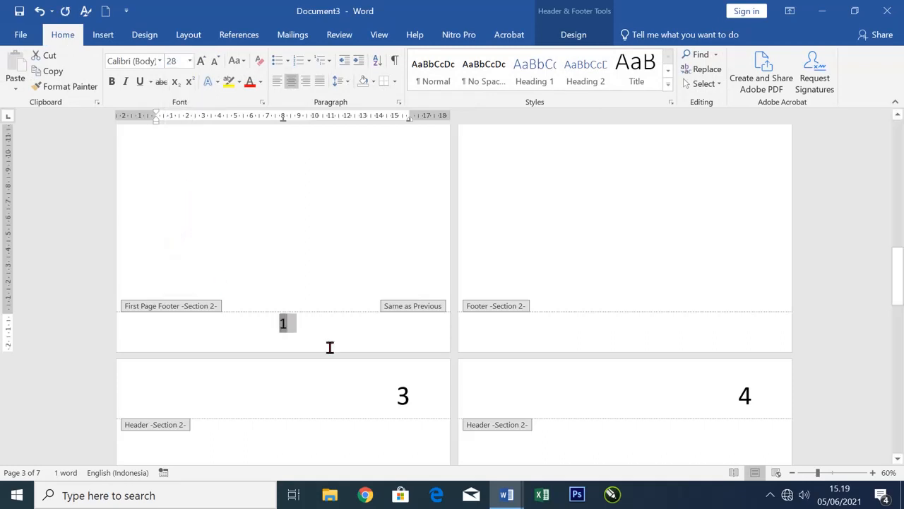
{"action": "left_click", "coordinate": [314, 329]}
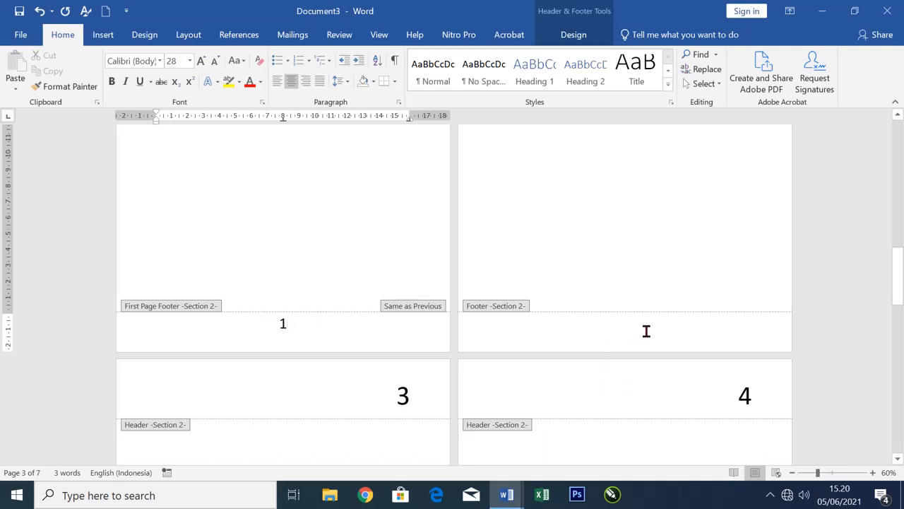
{"action": "scroll", "coordinate": [643, 328], "scroll_direction": "up", "scroll_amount": 8}
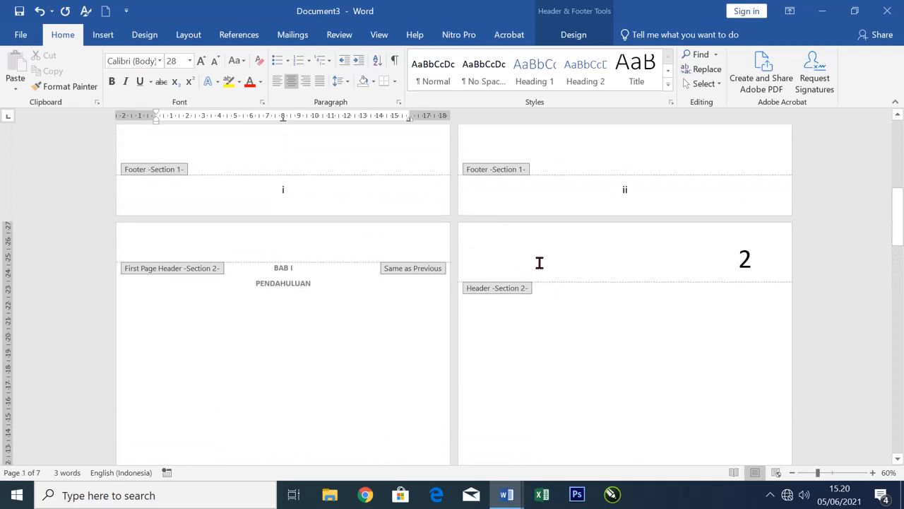
{"action": "double_click", "coordinate": [737, 257]}
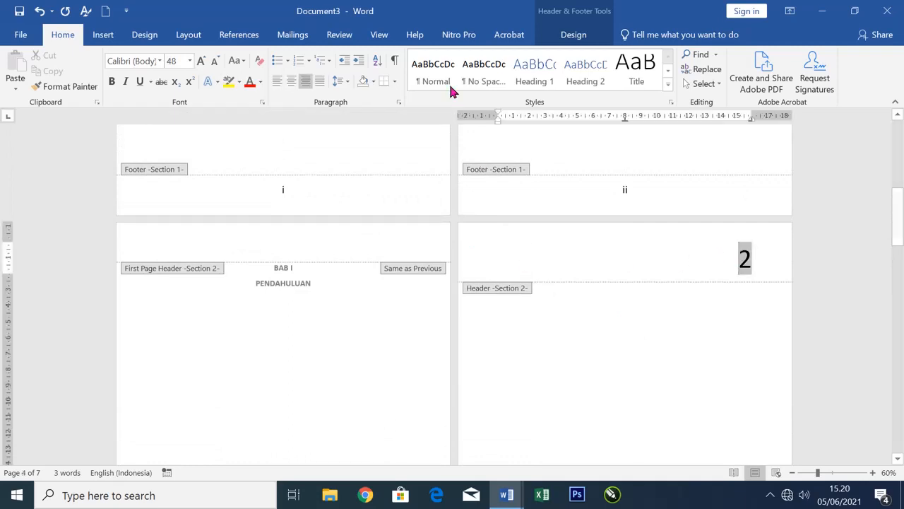
{"action": "left_click", "coordinate": [467, 251]}
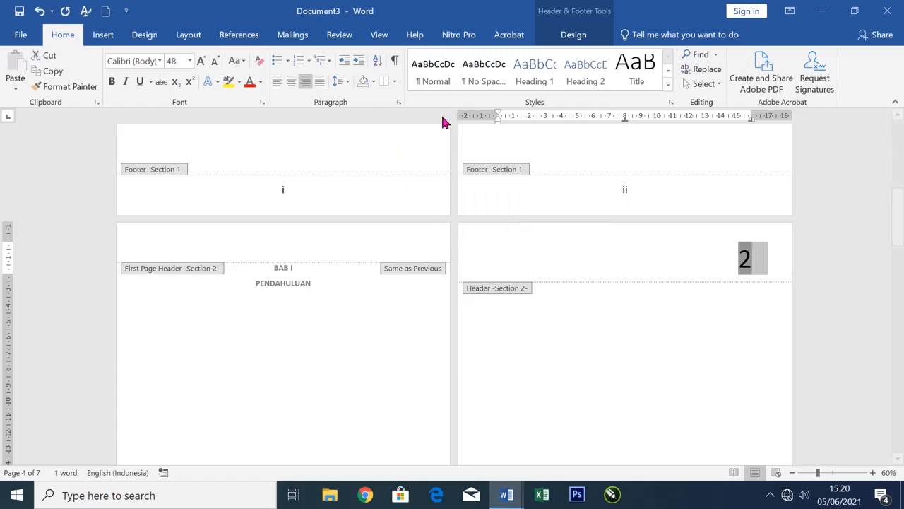
{"action": "double_click", "coordinate": [458, 244]}
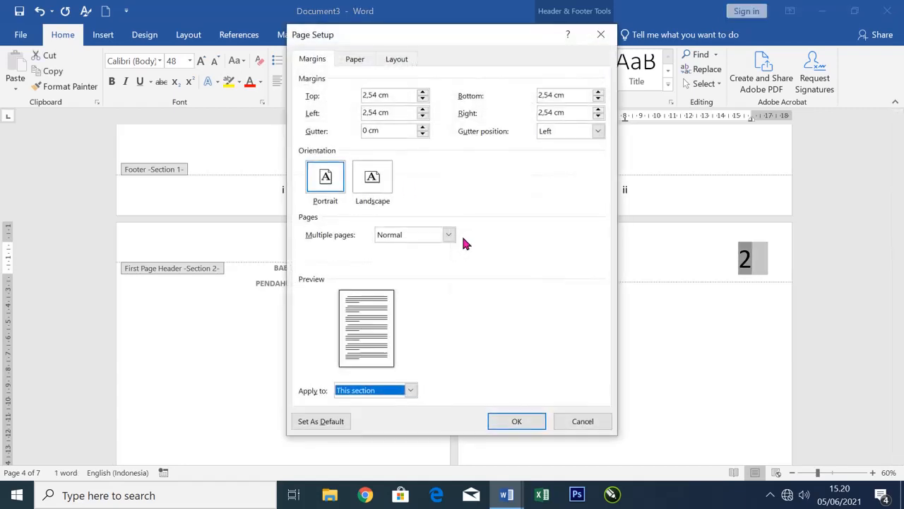
{"action": "left_click", "coordinate": [583, 421]}
Step: Leave header and footer editing and check the page number positions on the "BAB I" page and the page after it
{"action": "double_click", "coordinate": [470, 250]}
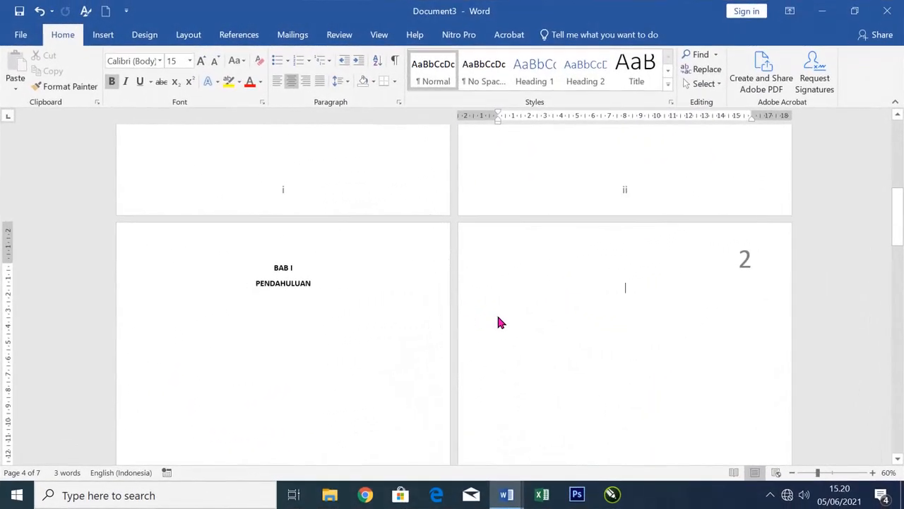
{"action": "left_click", "coordinate": [268, 271]}
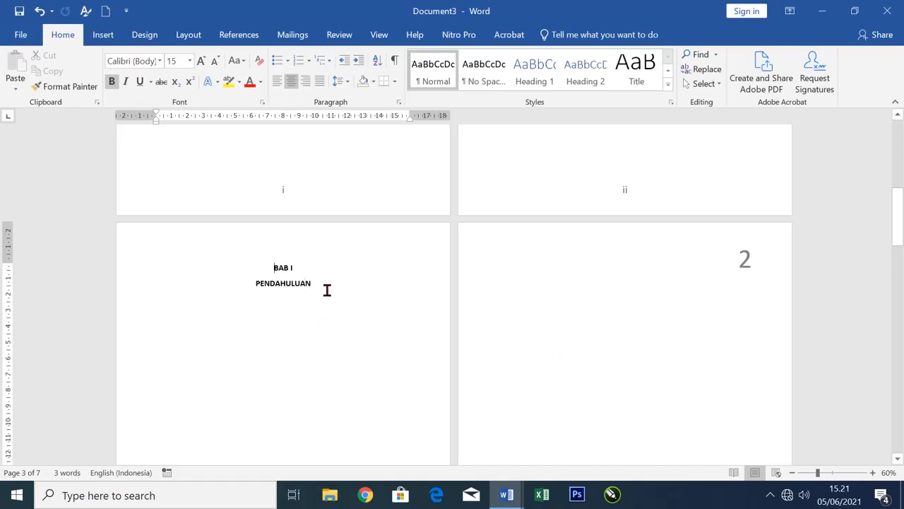
{"action": "scroll", "coordinate": [327, 289], "scroll_direction": "down", "scroll_amount": 1}
{"action": "scroll", "coordinate": [282, 369], "scroll_direction": "down", "scroll_amount": 5}
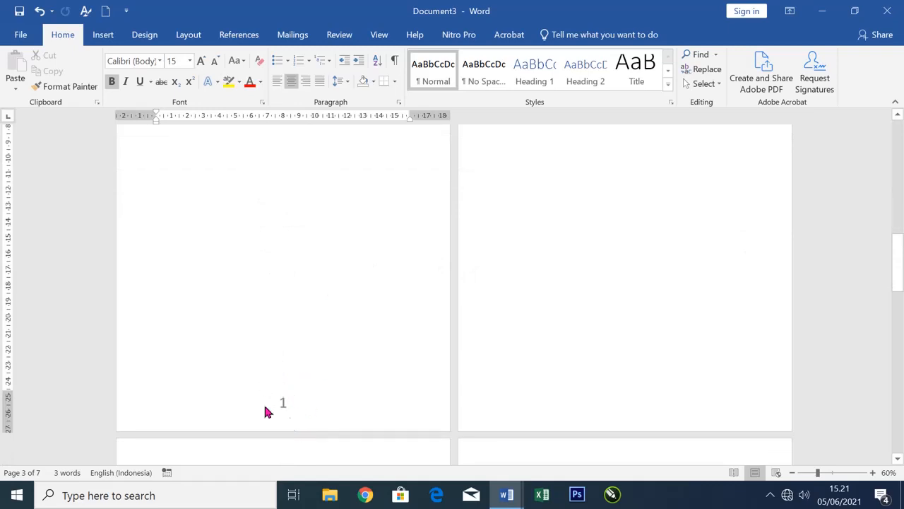
{"action": "scroll", "coordinate": [629, 337], "scroll_direction": "up", "scroll_amount": 5}
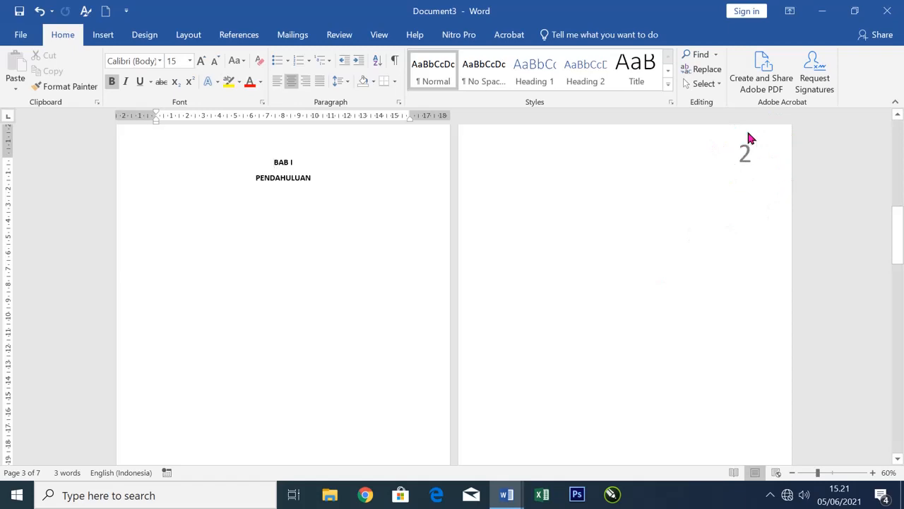
Step: Enter the chapter heading "BAB II" with "ISI" on the line below it, on the document's last page
{"action": "scroll", "coordinate": [438, 297], "scroll_direction": "down", "scroll_amount": 15}
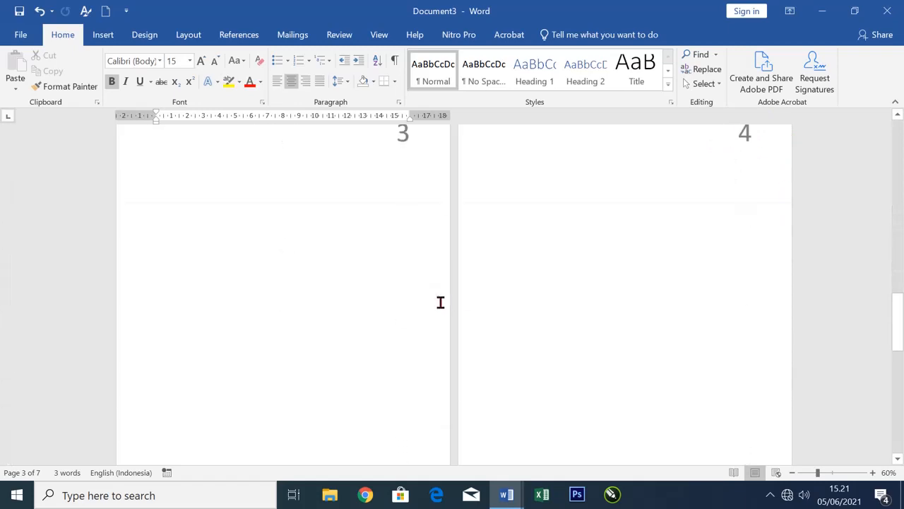
{"action": "scroll", "coordinate": [446, 310], "scroll_direction": "down", "scroll_amount": 1}
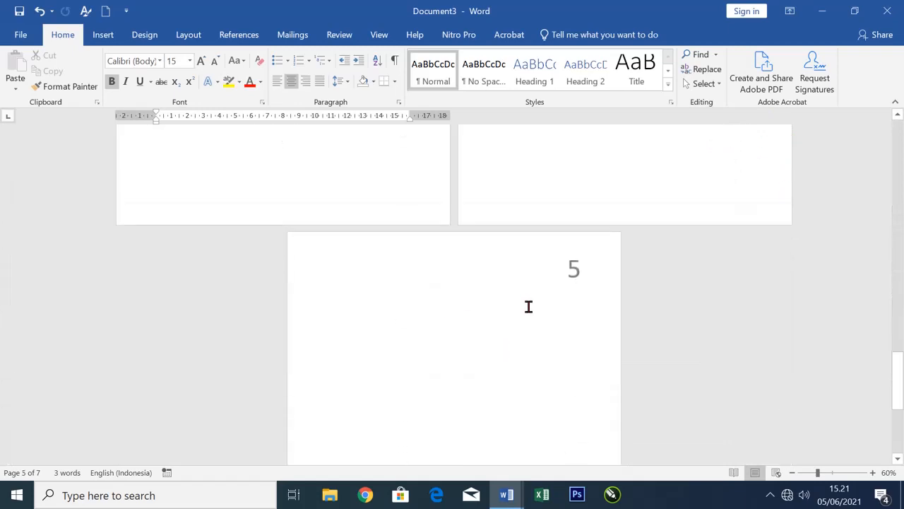
{"action": "left_click", "coordinate": [364, 310]}
{"action": "type", "text": "BAB II"}
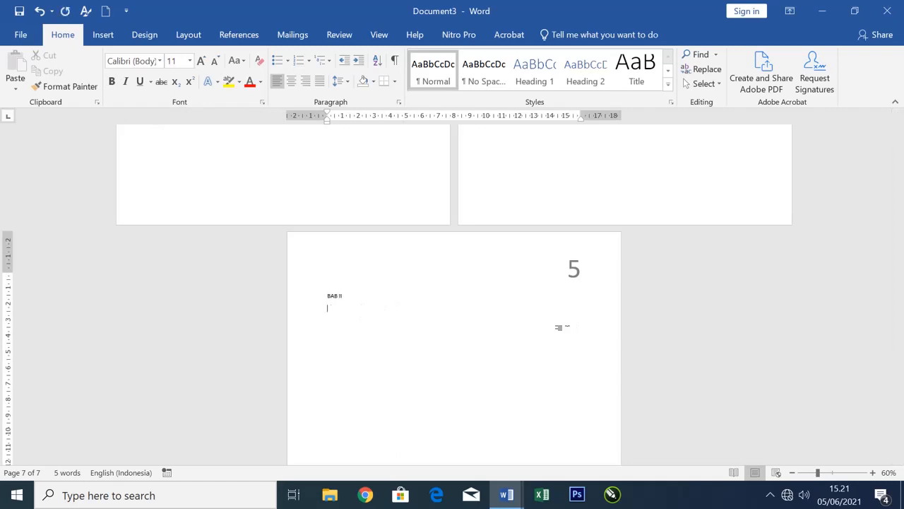
{"action": "scroll", "coordinate": [558, 327], "scroll_direction": "up", "scroll_amount": 3}
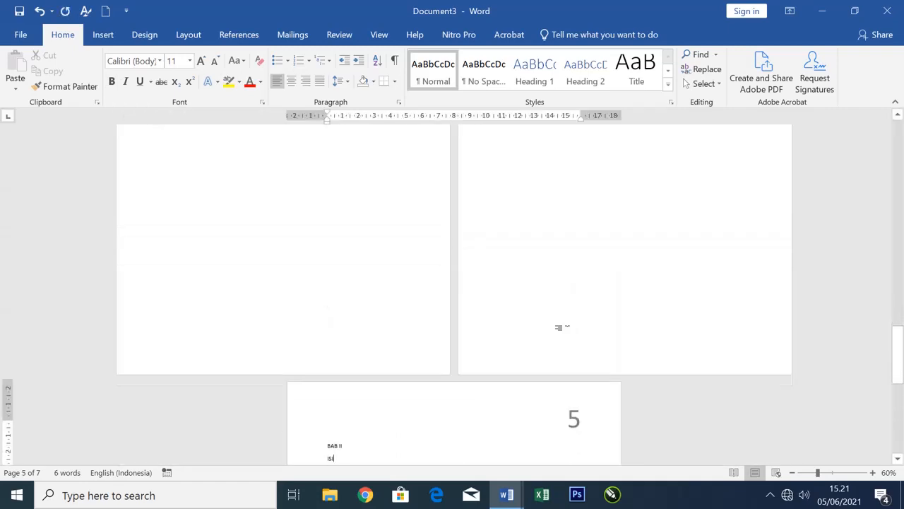
Step: Format the "BAB II" and "ISI" heading lines as 25 pt, bold and centered
{"action": "key", "text": "ctrl+a"}
{"action": "key", "text": "ctrl+bracketright"}
{"action": "key", "text": "ctrl+bracketright"}
{"action": "key", "text": "ctrl+bracketright"}
{"action": "key", "text": "ctrl+bracketright"}
{"action": "key", "text": "ctrl+bracketright"}
{"action": "key", "text": "ctrl+bracketright"}
{"action": "key", "text": "ctrl+bracketright"}
{"action": "key", "text": "ctrl+bracketright"}
{"action": "key", "text": "ctrl+bracketright"}
{"action": "key", "text": "ctrl+bracketright"}
{"action": "key", "text": "ctrl+bracketright"}
{"action": "key", "text": "ctrl+bracketright"}
{"action": "key", "text": "ctrl+bracketright"}
{"action": "key", "text": "ctrl+bracketright"}
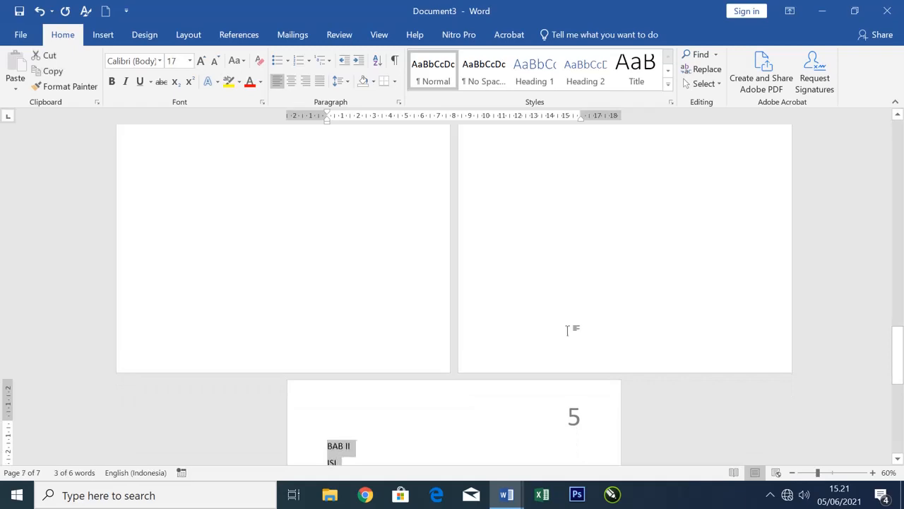
{"action": "key", "text": "ctrl+b"}
{"action": "key", "text": "ctrl+e"}
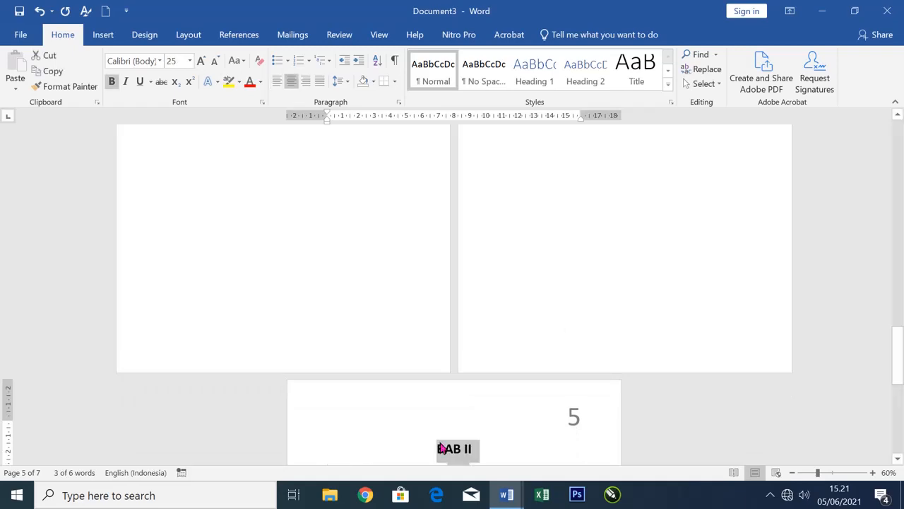
{"action": "scroll", "coordinate": [463, 354], "scroll_direction": "down", "scroll_amount": 3}
Step: Add an empty line below "ISI" and insert a page break there
{"action": "left_click", "coordinate": [512, 353]}
{"action": "key", "text": "Return"}
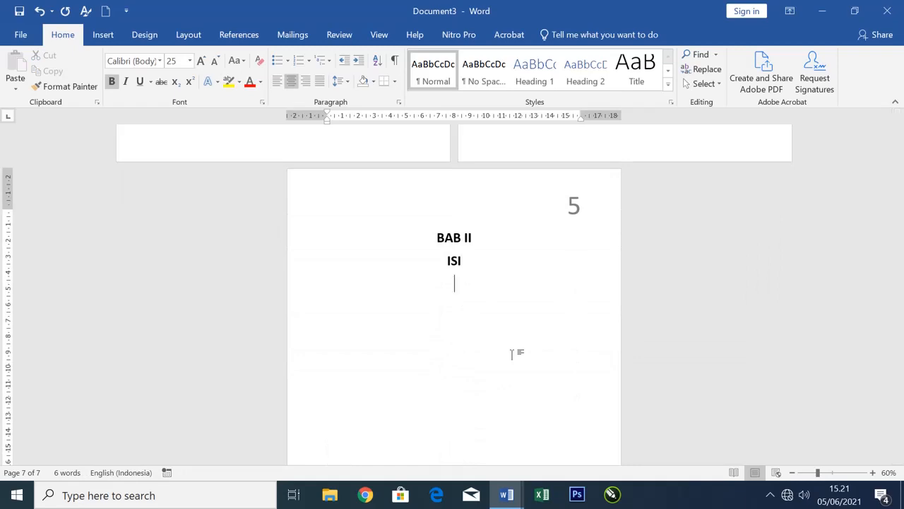
{"action": "key", "text": "ctrl+Return"}
Step: Start a new section at the "BAB II" heading by applying the page setup from this point forward
{"action": "left_click", "coordinate": [246, 240]}
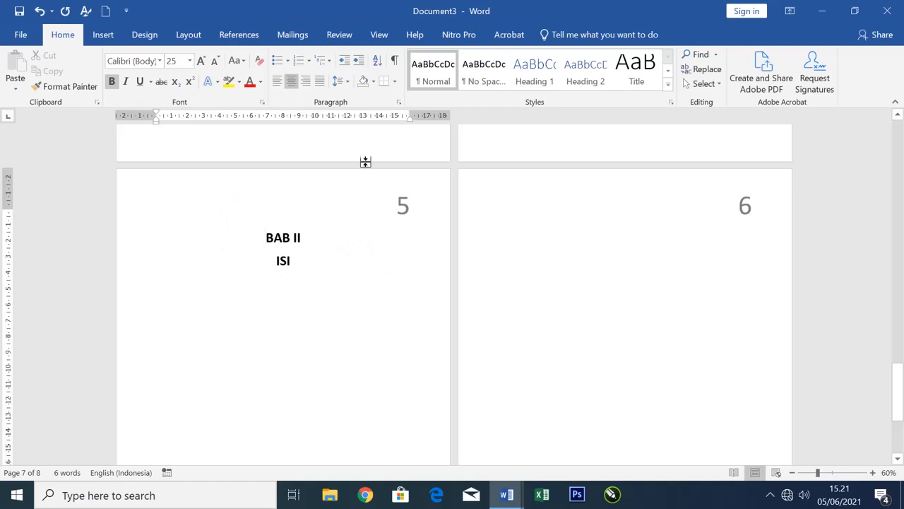
{"action": "scroll", "coordinate": [341, 317], "scroll_direction": "down", "scroll_amount": 5}
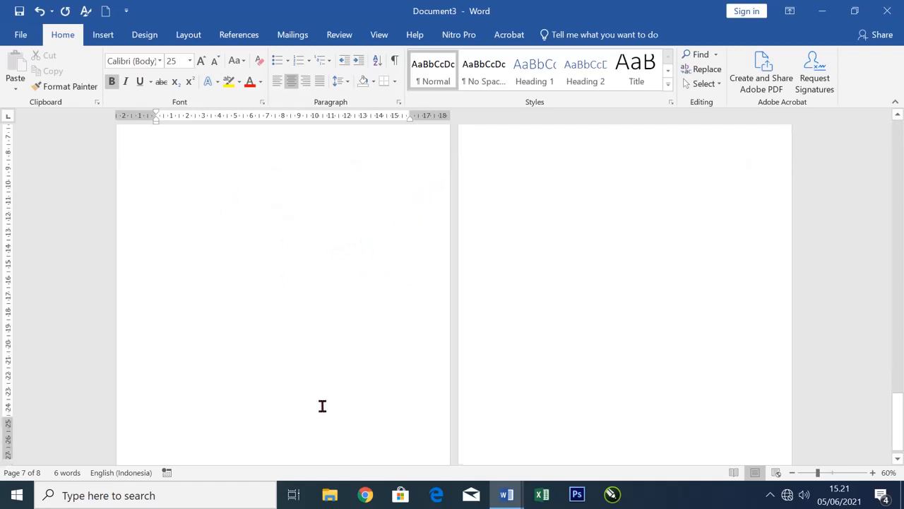
{"action": "scroll", "coordinate": [327, 270], "scroll_direction": "up", "scroll_amount": 5}
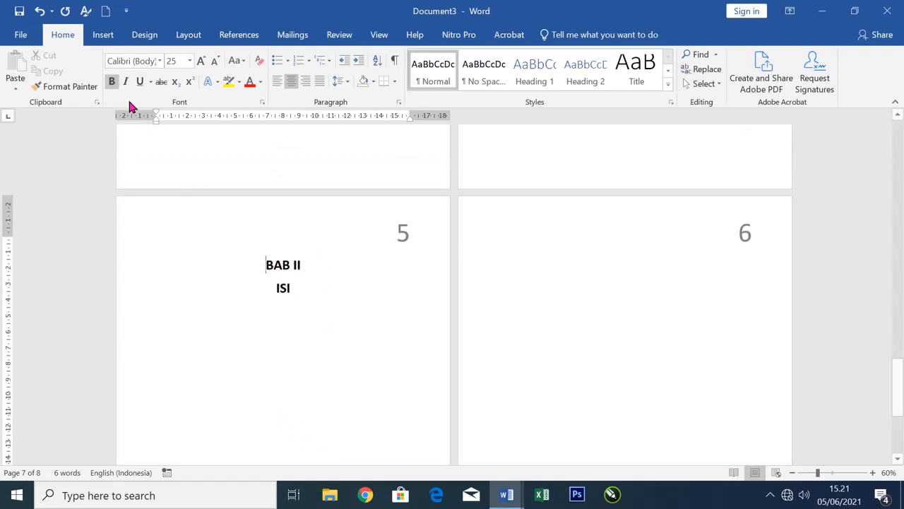
{"action": "left_click", "coordinate": [190, 36]}
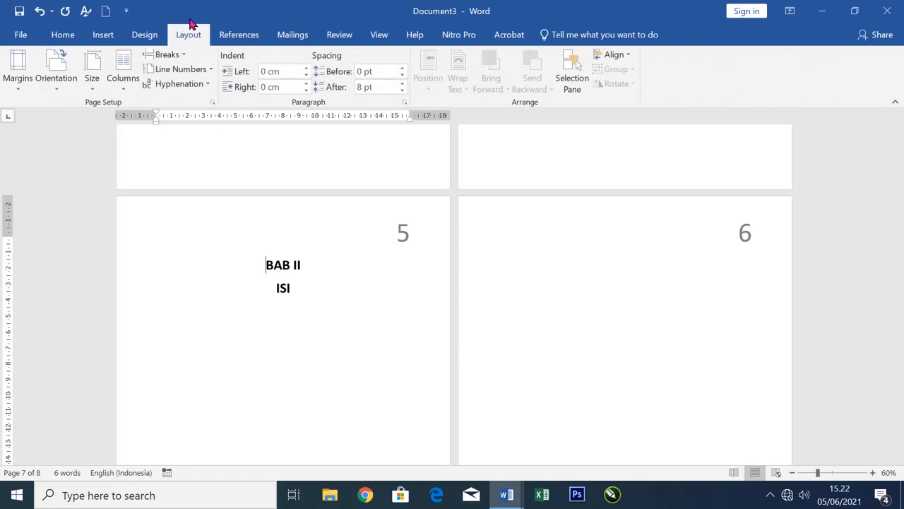
{"action": "left_click", "coordinate": [213, 104]}
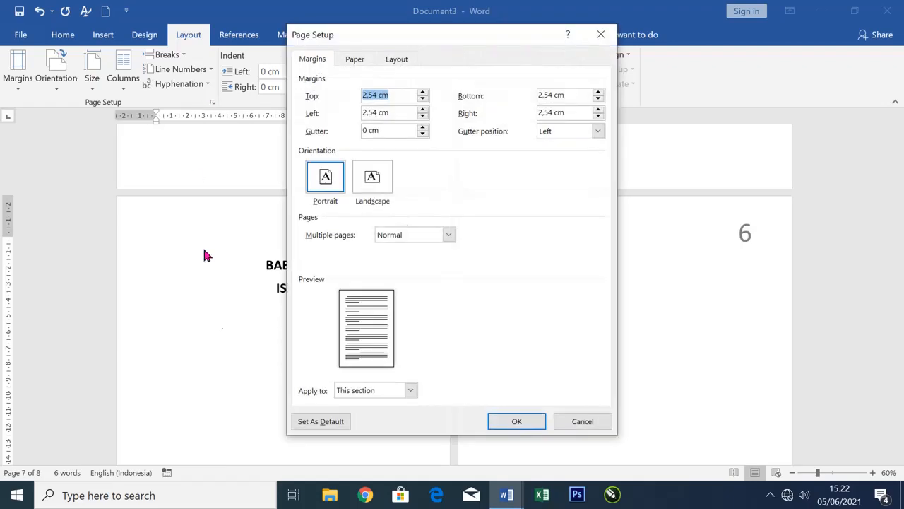
{"action": "left_click", "coordinate": [408, 391]}
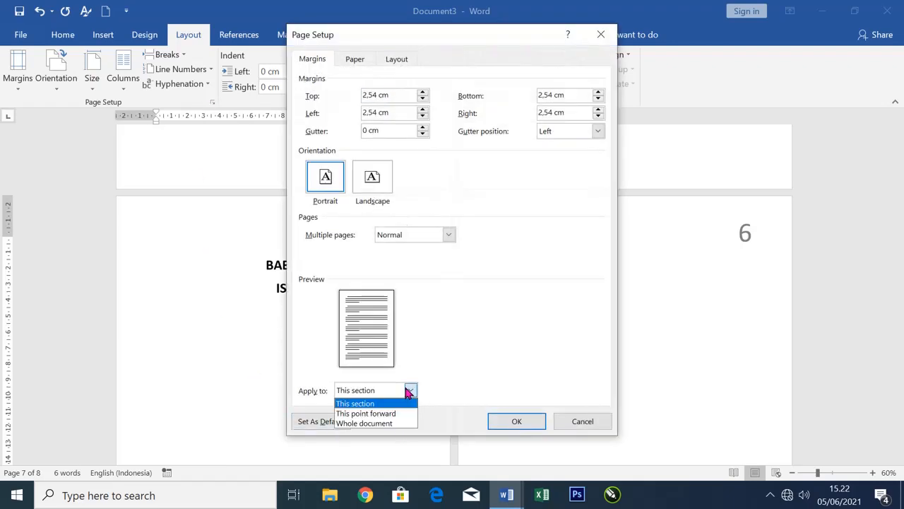
{"action": "left_click", "coordinate": [373, 415]}
{"action": "left_click", "coordinate": [490, 420]}
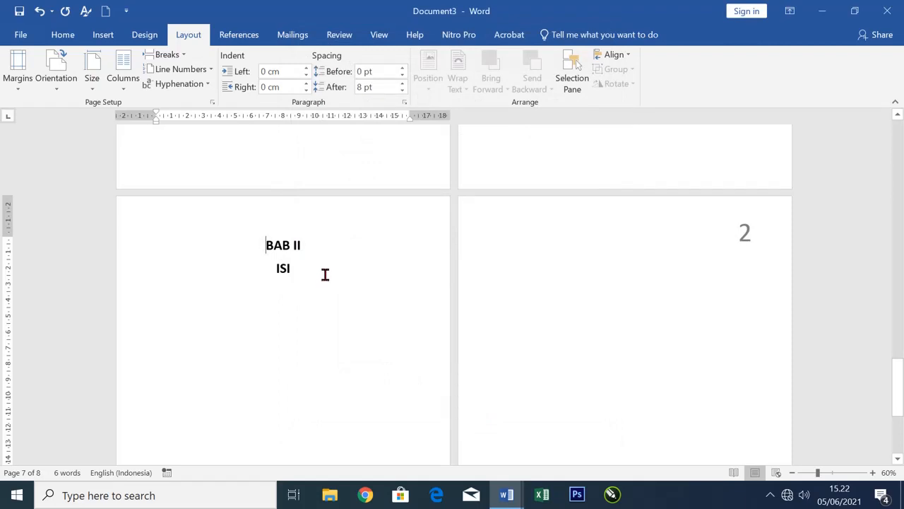
Step: Compare the page numbers in the "BAB II" section with those on the front pages and in the "BAB I" section
{"action": "scroll", "coordinate": [325, 274], "scroll_direction": "down", "scroll_amount": 5}
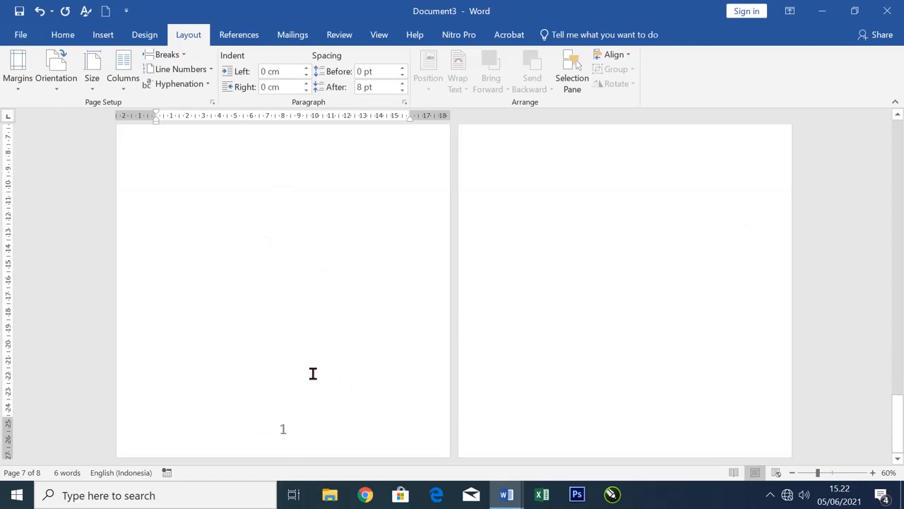
{"action": "scroll", "coordinate": [313, 374], "scroll_direction": "up", "scroll_amount": 3}
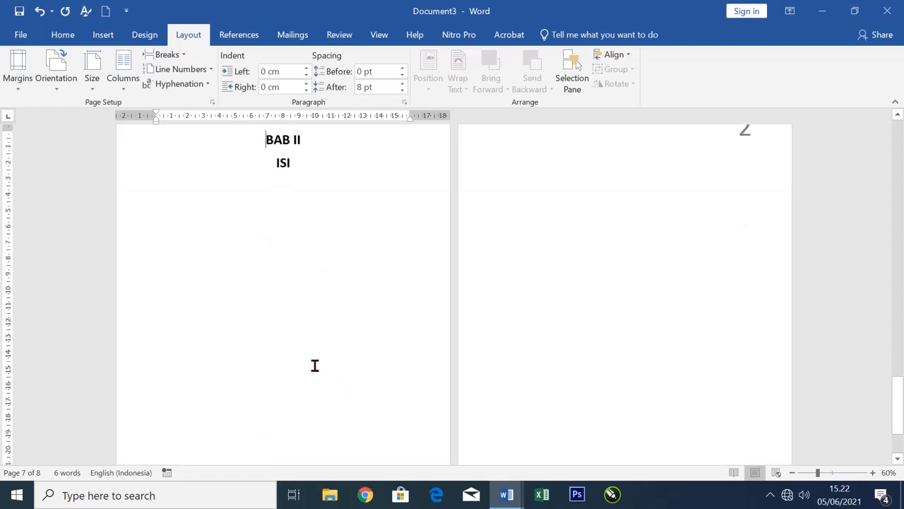
{"action": "scroll", "coordinate": [320, 360], "scroll_direction": "down", "scroll_amount": 3}
{"action": "scroll", "coordinate": [319, 360], "scroll_direction": "down", "scroll_amount": 1}
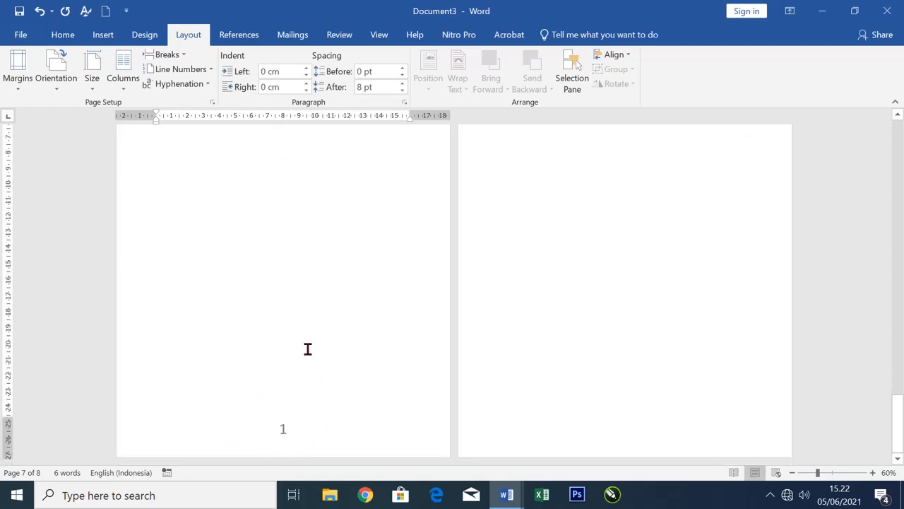
{"action": "scroll", "coordinate": [322, 338], "scroll_direction": "up", "scroll_amount": 15}
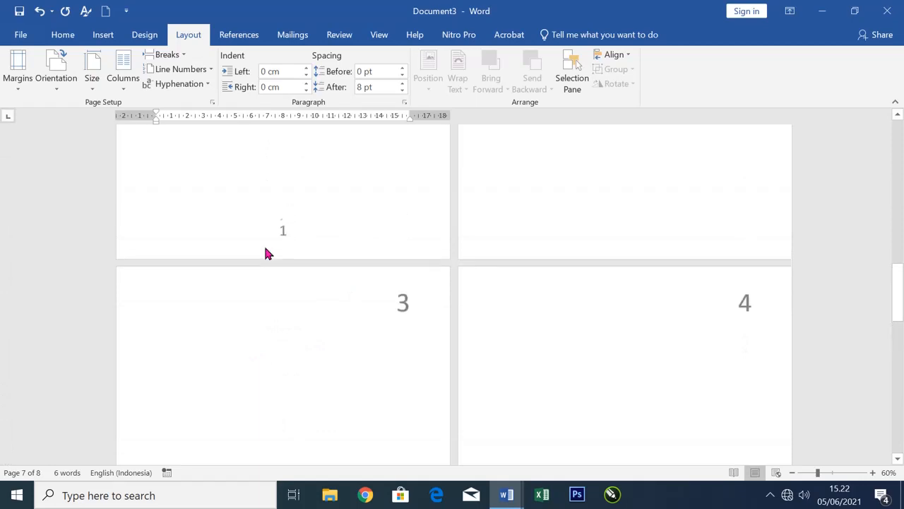
{"action": "scroll", "coordinate": [339, 226], "scroll_direction": "up", "scroll_amount": 10}
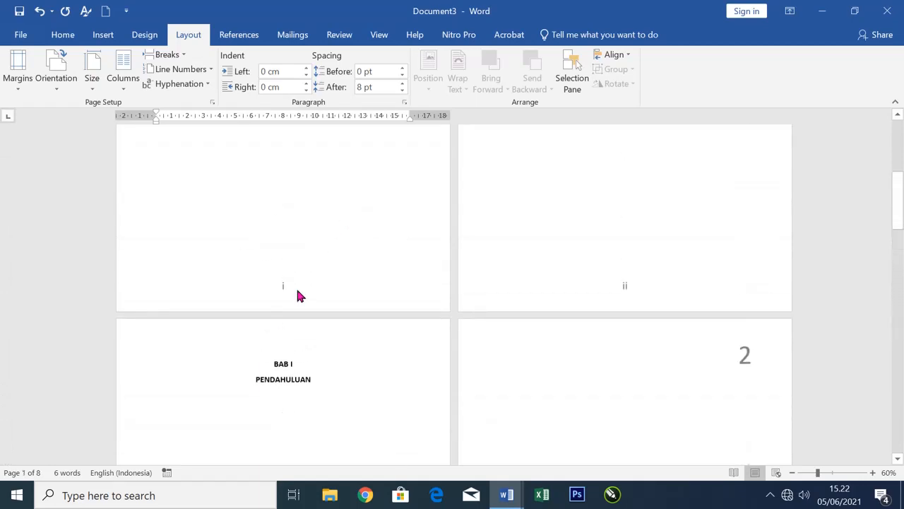
{"action": "scroll", "coordinate": [297, 294], "scroll_direction": "down", "scroll_amount": 3}
{"action": "scroll", "coordinate": [289, 302], "scroll_direction": "down", "scroll_amount": 3}
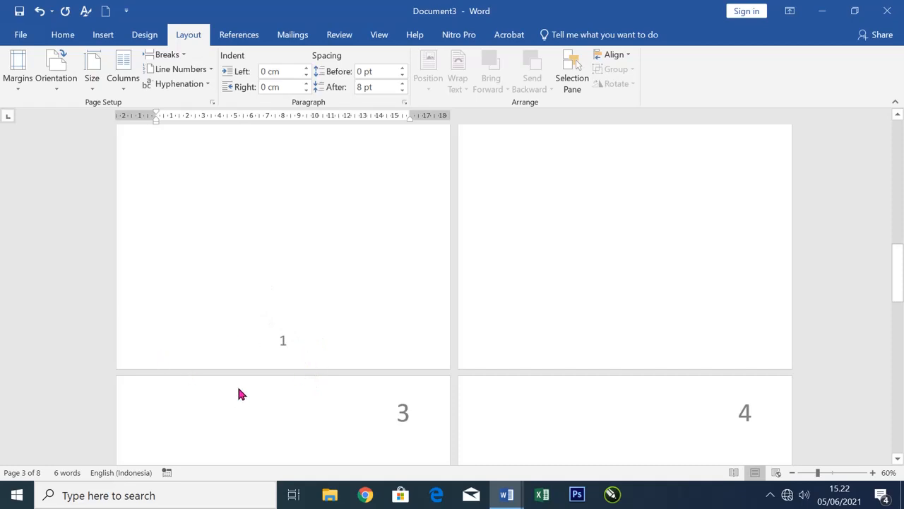
{"action": "scroll", "coordinate": [238, 393], "scroll_direction": "down", "scroll_amount": 10}
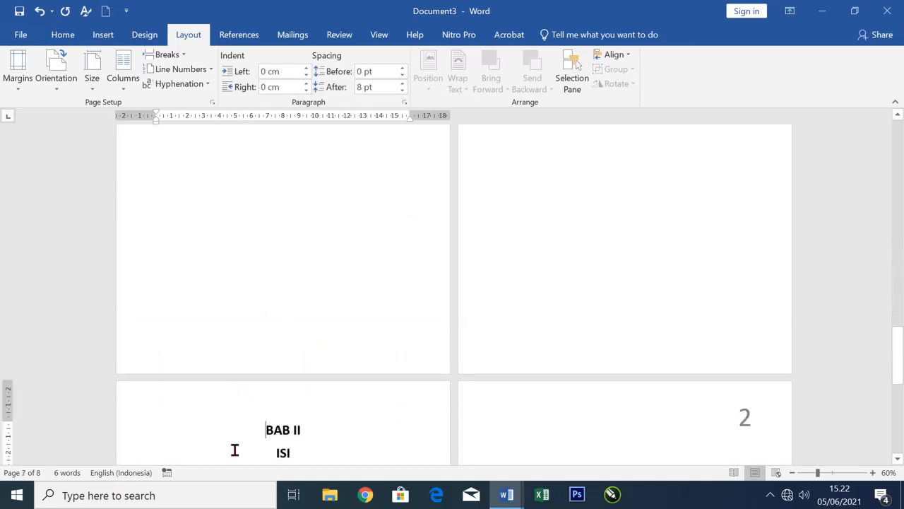
{"action": "scroll", "coordinate": [273, 368], "scroll_direction": "down", "scroll_amount": 10}
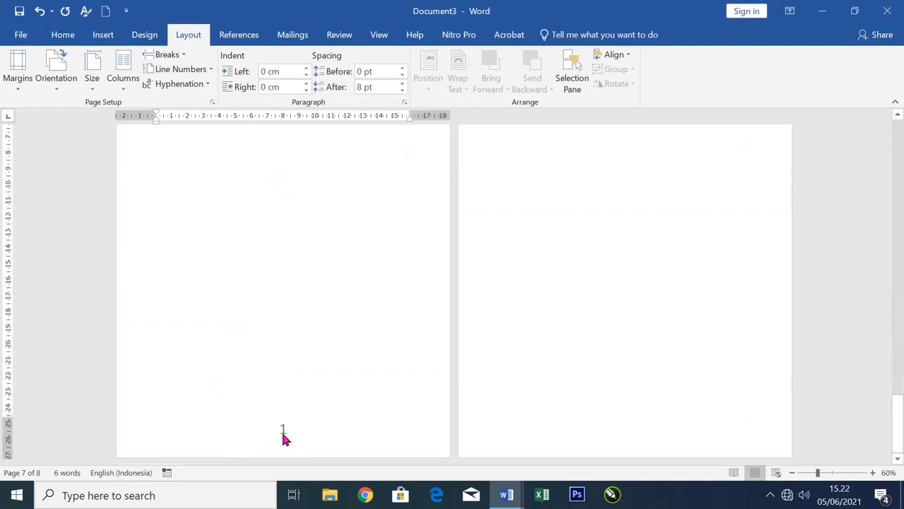
Step: Set the "BAB II" section's page numbering to continue from the previous section and check the numbers across both chapters
{"action": "scroll", "coordinate": [278, 299], "scroll_direction": "up", "scroll_amount": 8}
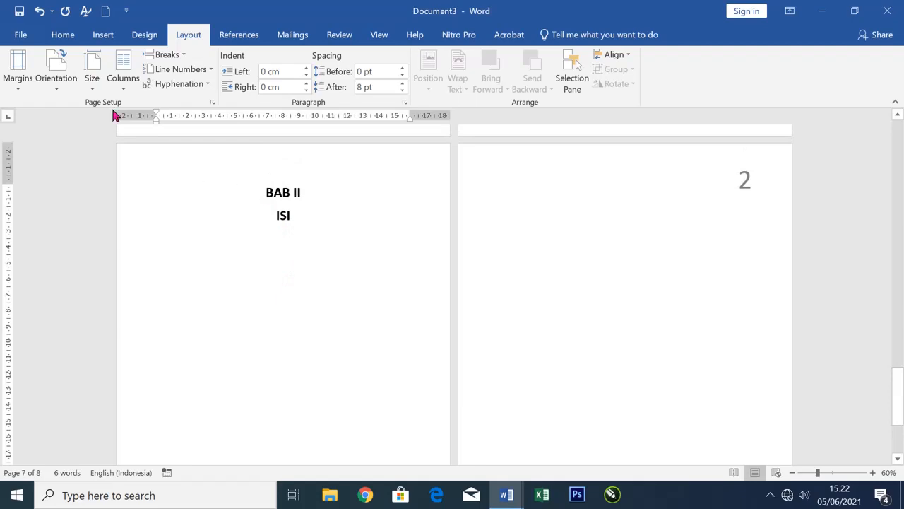
{"action": "left_click", "coordinate": [103, 36]}
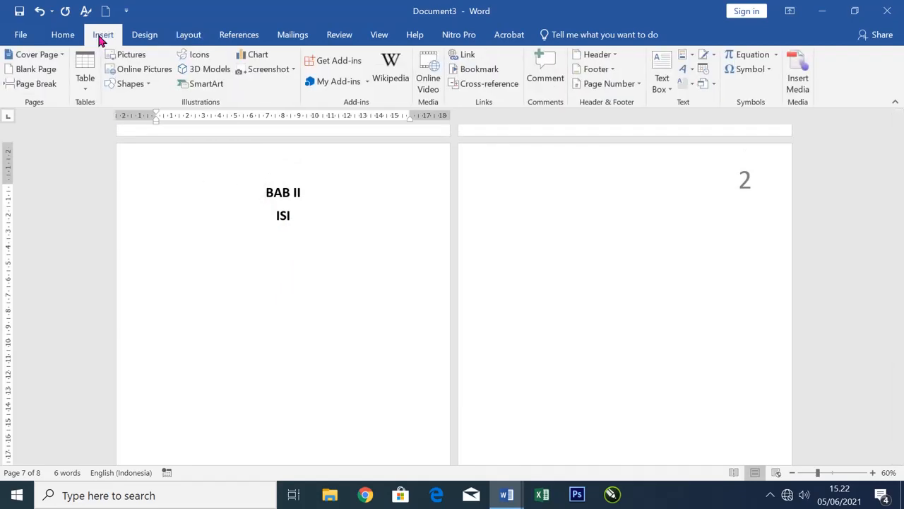
{"action": "left_click", "coordinate": [625, 85]}
{"action": "left_click", "coordinate": [615, 174]}
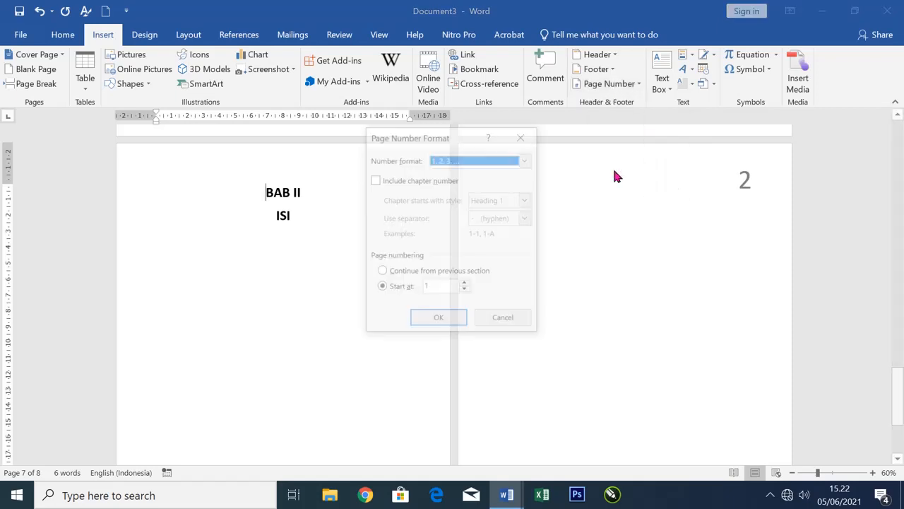
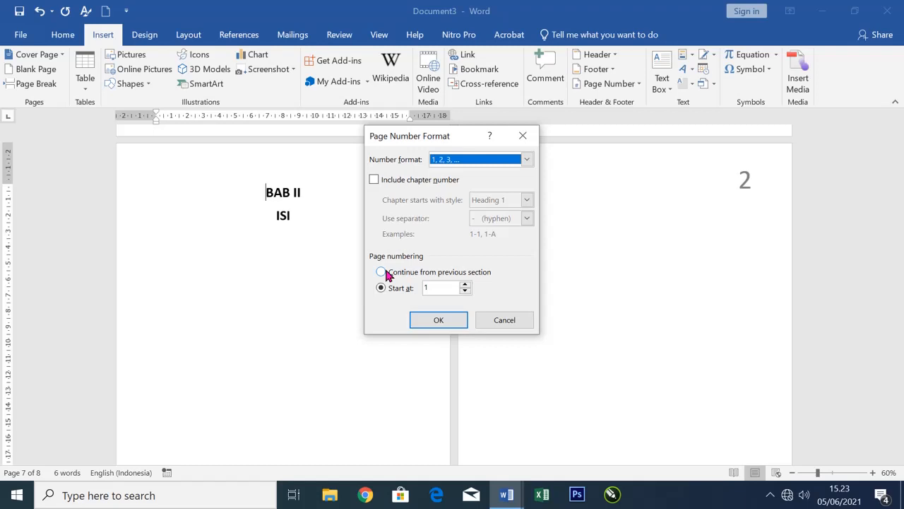
{"action": "left_click", "coordinate": [386, 271]}
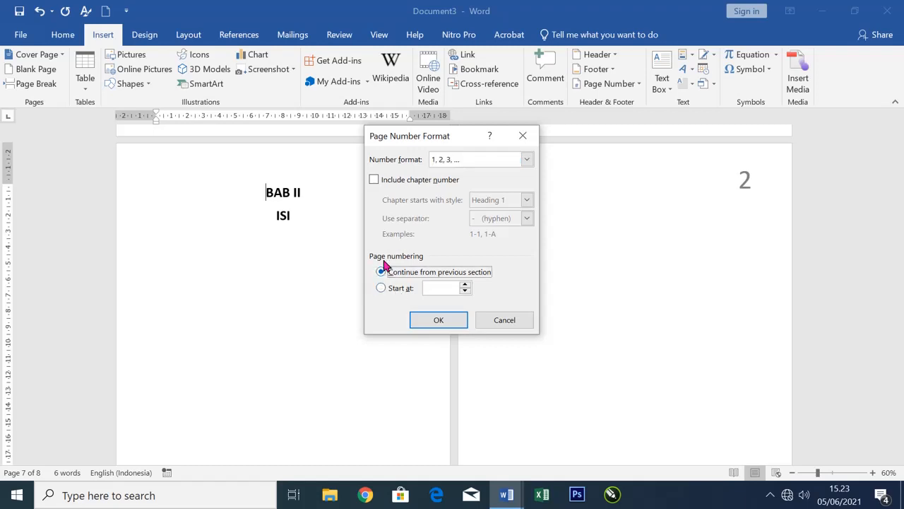
{"action": "left_click", "coordinate": [438, 320]}
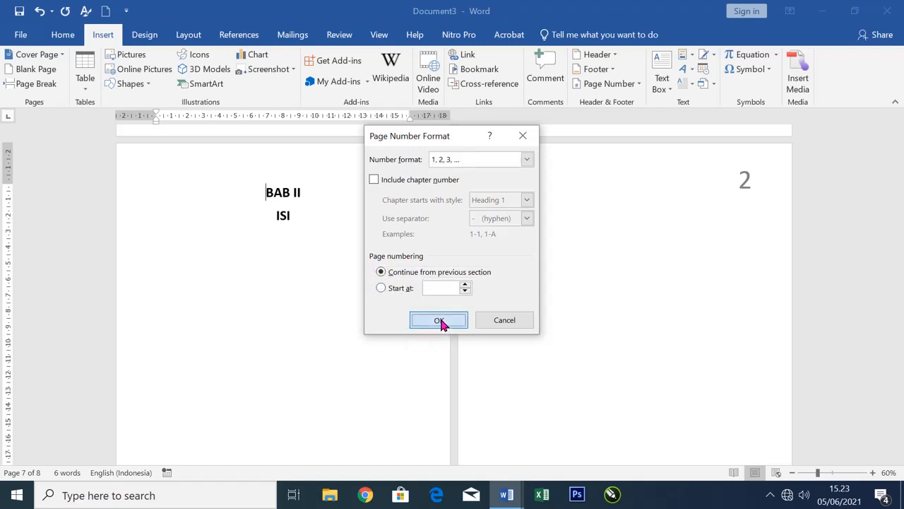
{"action": "scroll", "coordinate": [383, 341], "scroll_direction": "up", "scroll_amount": 5}
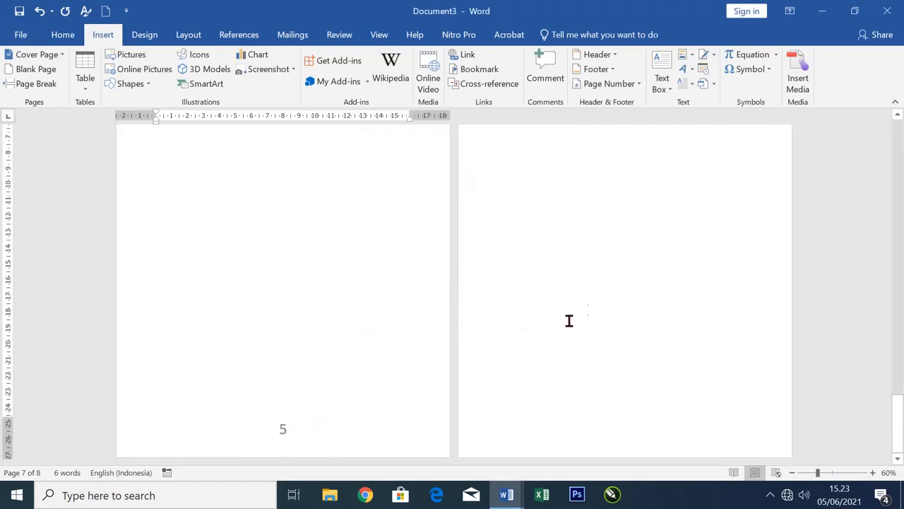
{"action": "scroll", "coordinate": [592, 301], "scroll_direction": "down", "scroll_amount": 5}
{"action": "scroll", "coordinate": [706, 302], "scroll_direction": "up", "scroll_amount": 2}
{"action": "scroll", "coordinate": [719, 210], "scroll_direction": "up", "scroll_amount": 8}
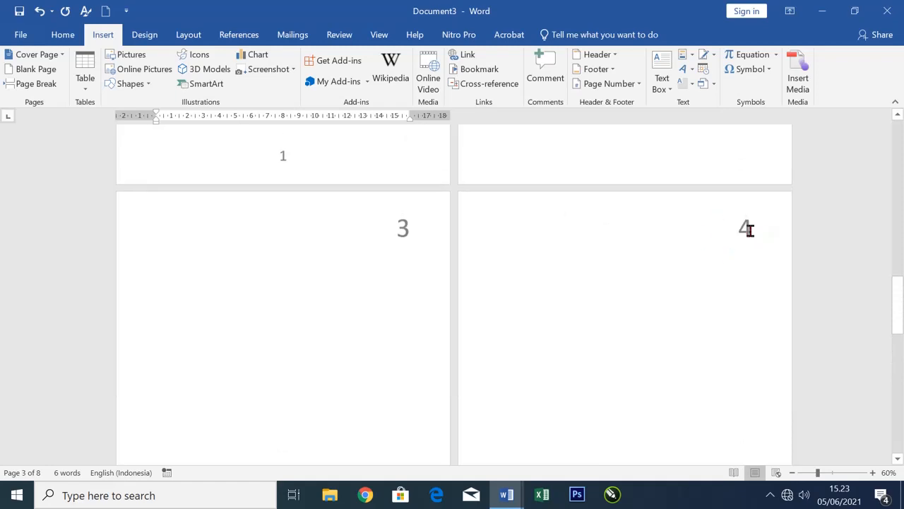
{"action": "scroll", "coordinate": [373, 381], "scroll_direction": "down", "scroll_amount": 10}
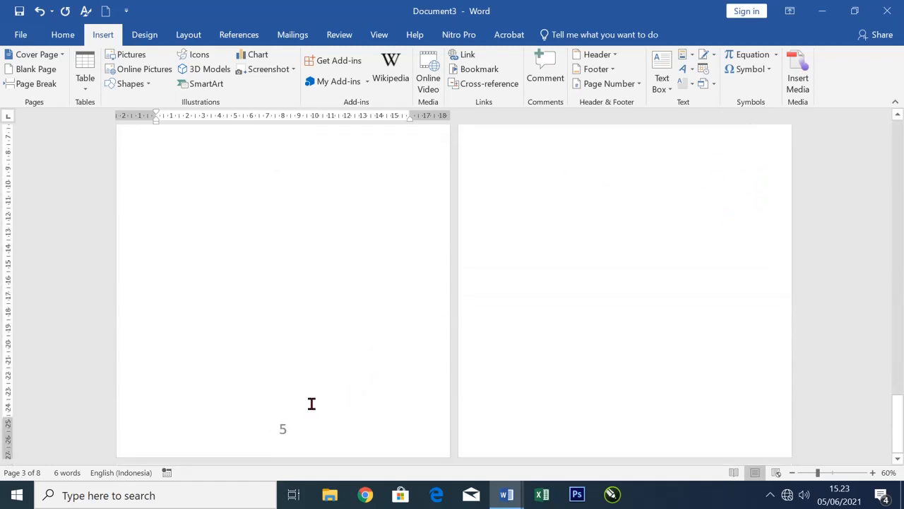
{"action": "scroll", "coordinate": [327, 384], "scroll_direction": "down", "scroll_amount": 3}
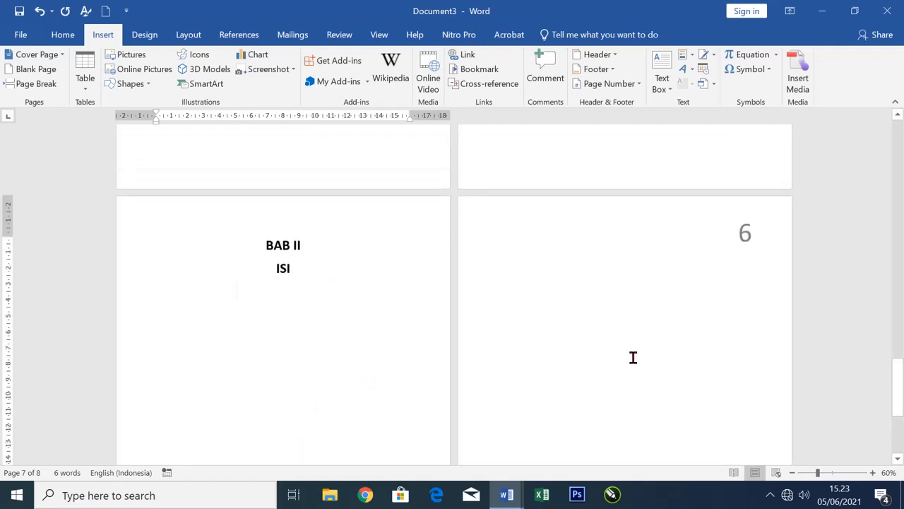
Step: Insert three page breaks on the page after "BAB II" and check the page numbers on the added pages
{"action": "left_click", "coordinate": [561, 313]}
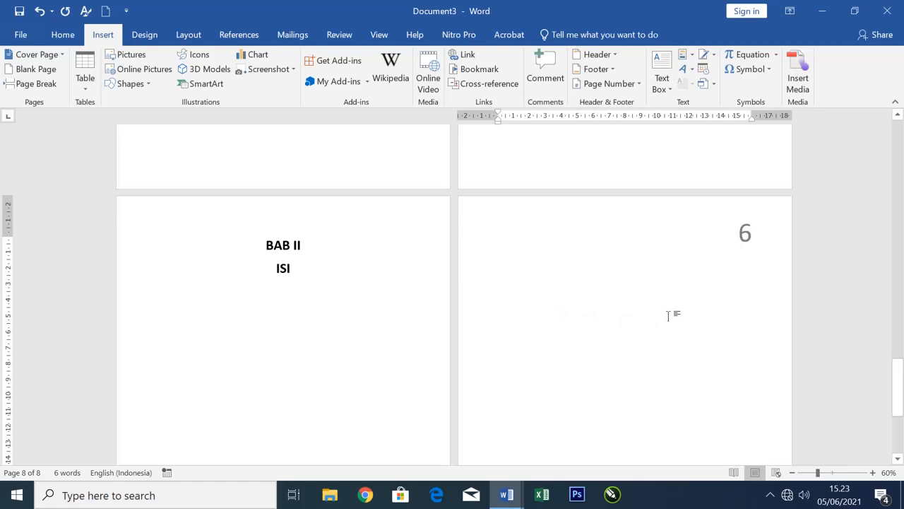
{"action": "key", "text": "ctrl+Return"}
{"action": "key", "text": "ctrl+Return"}
{"action": "key", "text": "ctrl+Return"}
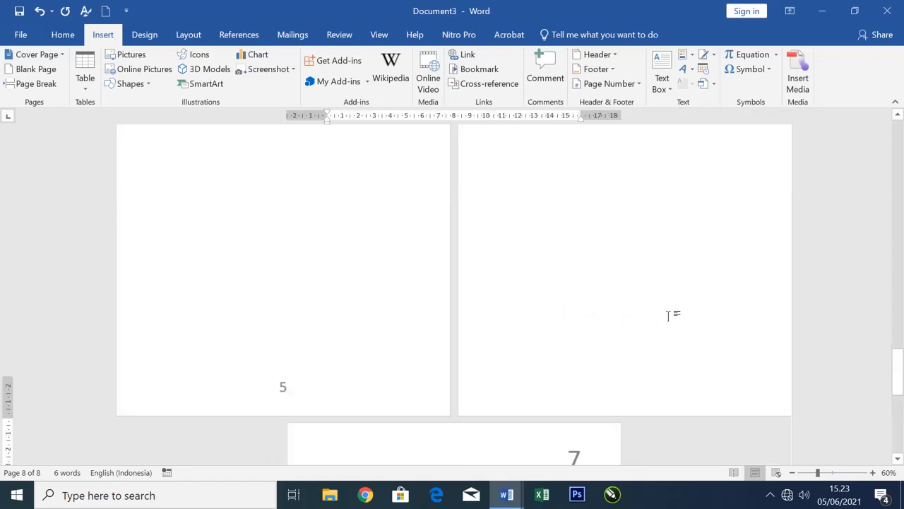
{"action": "scroll", "coordinate": [485, 206], "scroll_direction": "up", "scroll_amount": 2}
{"action": "scroll", "coordinate": [484, 210], "scroll_direction": "up", "scroll_amount": 5}
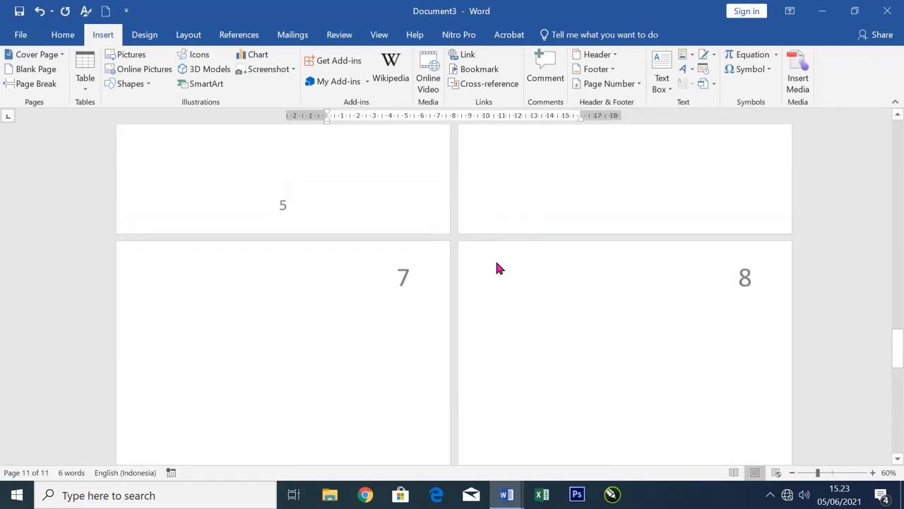
Step: Add the heading "BAB III" with "PENUTUP" on the line below at the start of page 8
{"action": "scroll", "coordinate": [326, 334], "scroll_direction": "up", "scroll_amount": 5}
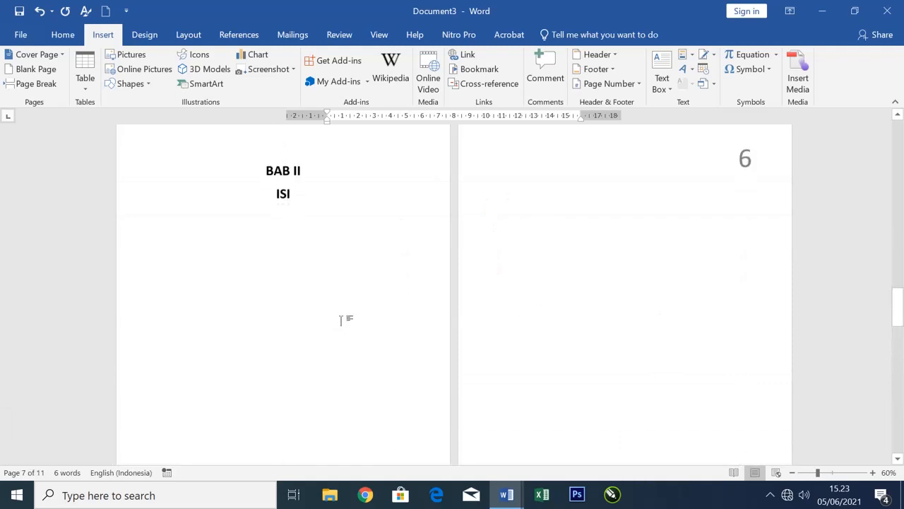
{"action": "scroll", "coordinate": [345, 318], "scroll_direction": "down", "scroll_amount": 5}
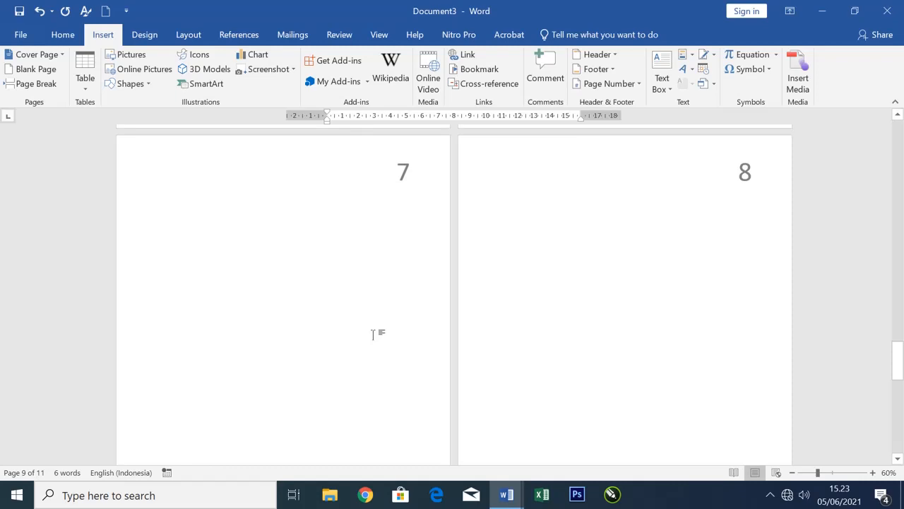
{"action": "scroll", "coordinate": [373, 334], "scroll_direction": "down", "scroll_amount": 4}
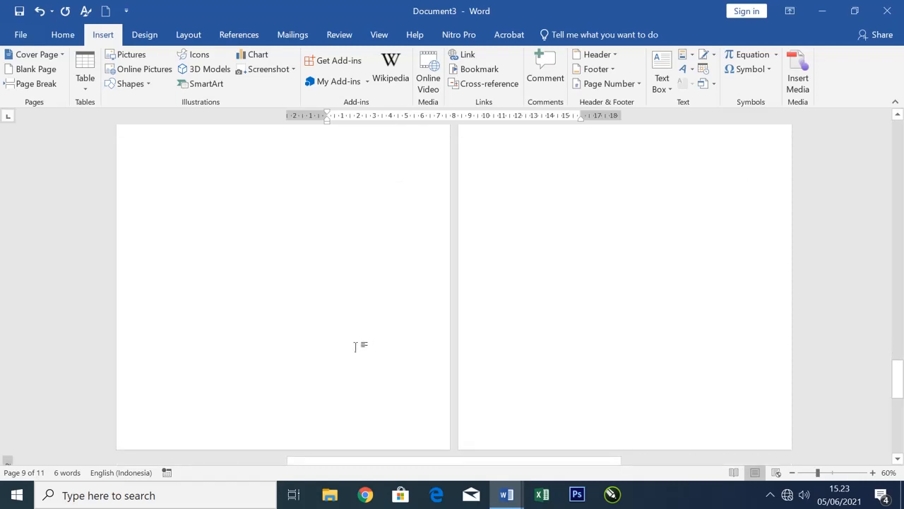
{"action": "scroll", "coordinate": [615, 327], "scroll_direction": "up", "scroll_amount": 1}
{"action": "scroll", "coordinate": [603, 335], "scroll_direction": "up", "scroll_amount": 4}
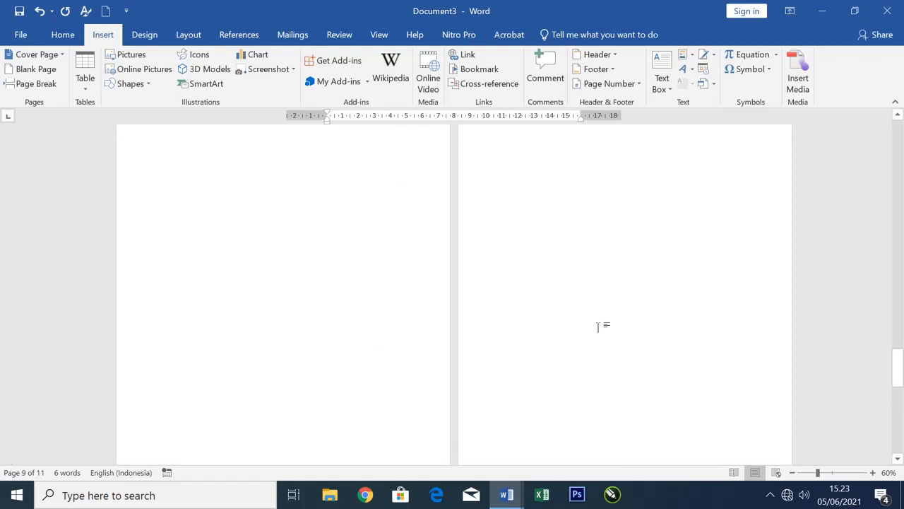
{"action": "left_click", "coordinate": [503, 230]}
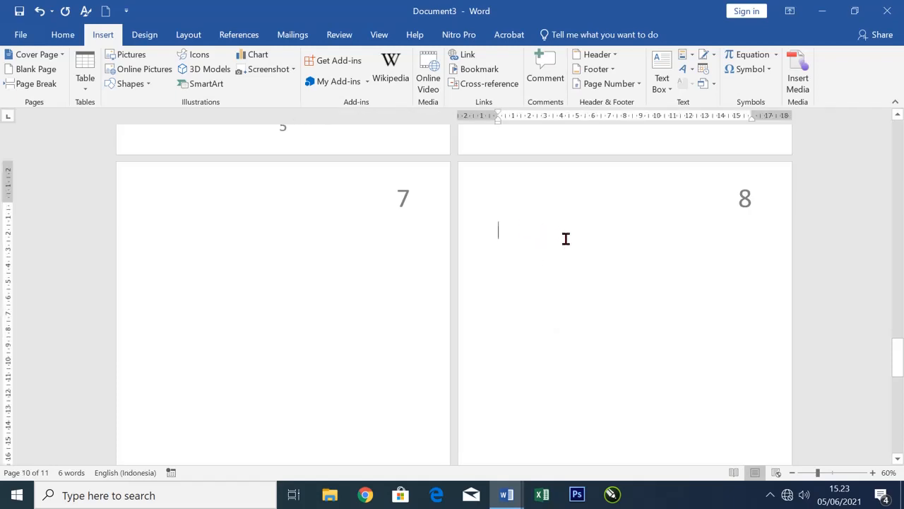
{"action": "type", "text": "bab"}
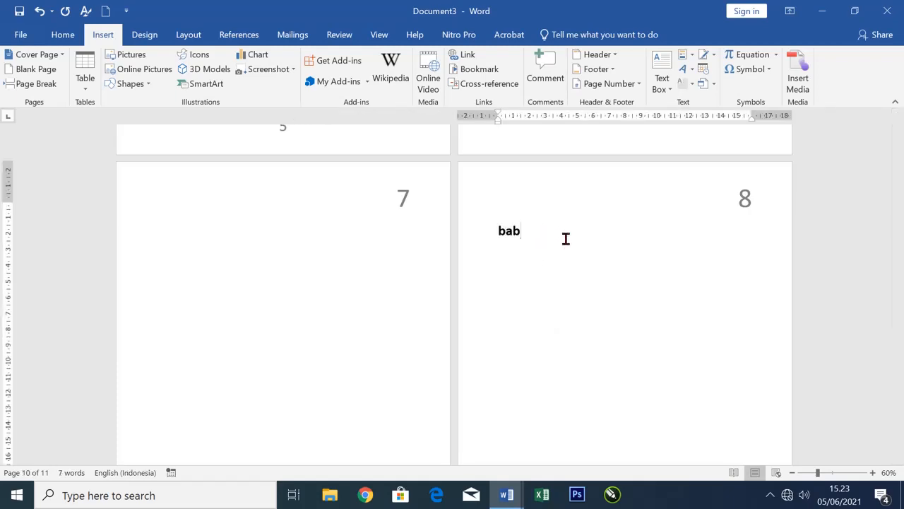
{"action": "key", "text": "BackSpace"}
{"action": "key", "text": "BackSpace"}
{"action": "key", "text": "BackSpace"}
{"action": "type", "text": "BAB III PENUTUP"}
{"action": "key", "text": "Return"}
Step: Center the "BAB III" and "PENUTUP" heading lines
{"action": "scroll", "coordinate": [565, 238], "scroll_direction": "up", "scroll_amount": 3}
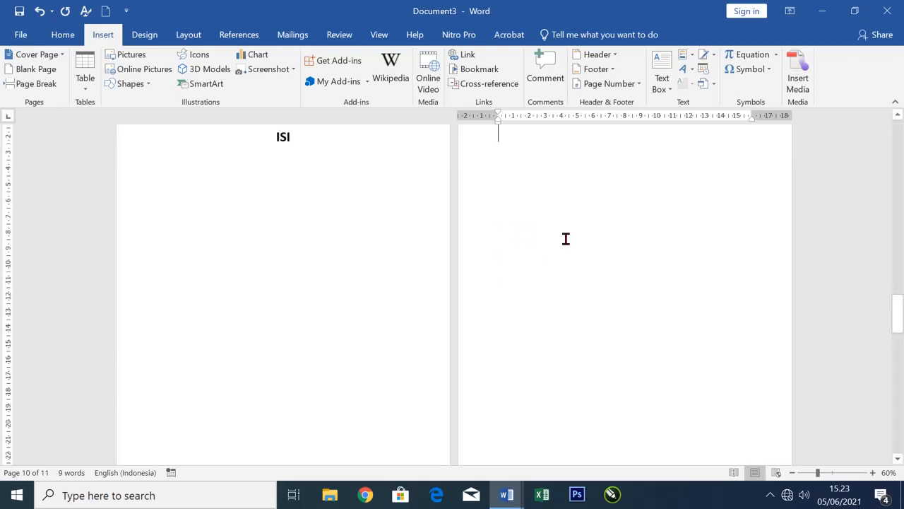
{"action": "key", "text": "shift+Up"}
{"action": "key", "text": "shift+Up"}
{"action": "key", "text": "ctrl+e"}
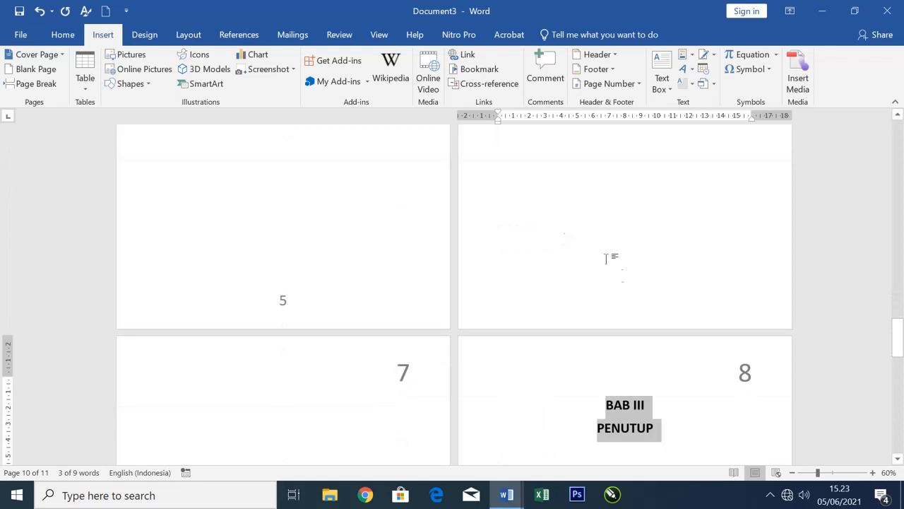
Step: Start a new section at the "BAB III" heading by applying the page setup from this point forward
{"action": "scroll", "coordinate": [593, 297], "scroll_direction": "down", "scroll_amount": 2}
{"action": "left_click", "coordinate": [578, 339]}
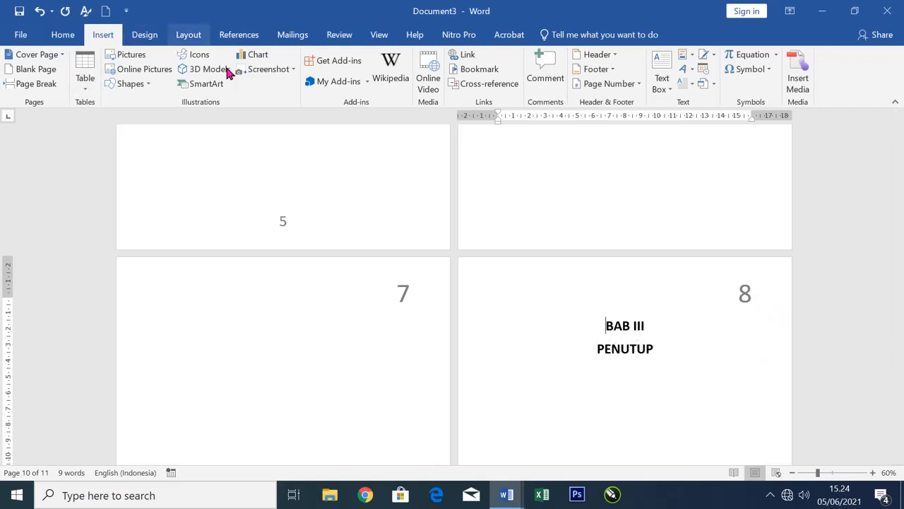
{"action": "left_click", "coordinate": [201, 35]}
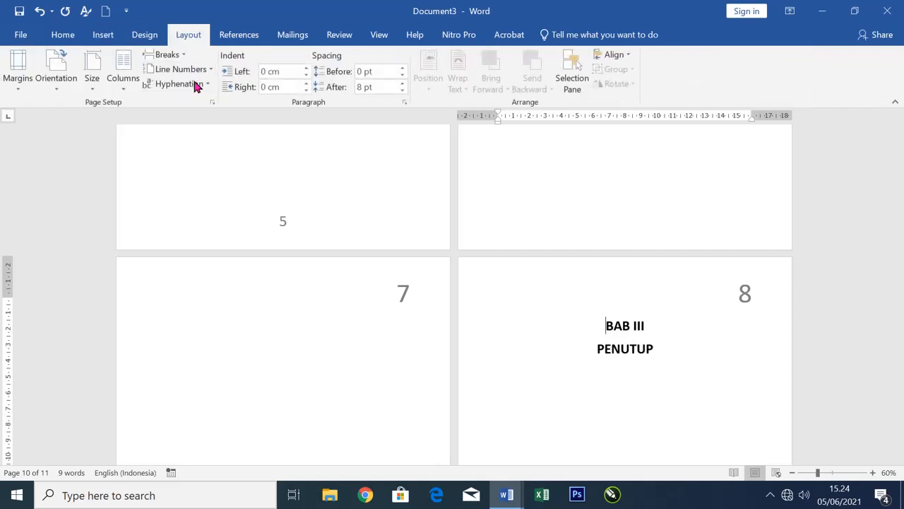
{"action": "left_click", "coordinate": [212, 103]}
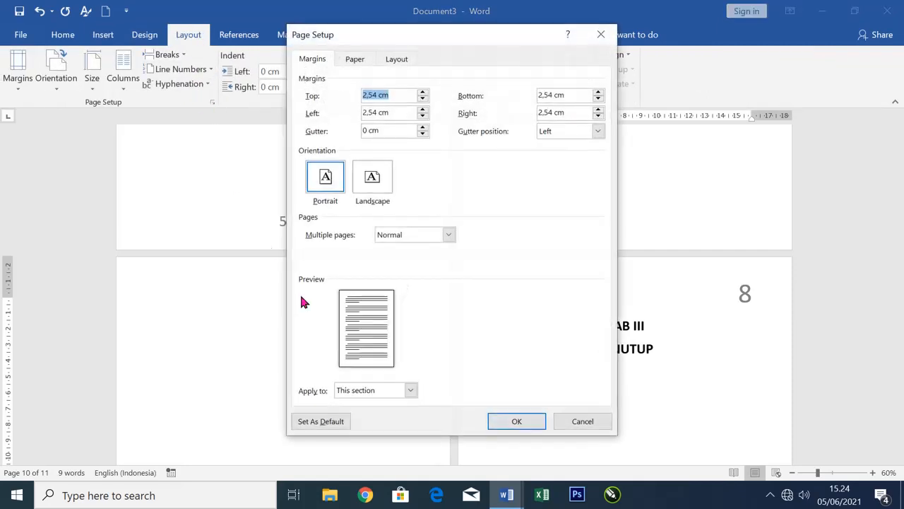
{"action": "left_click", "coordinate": [376, 390]}
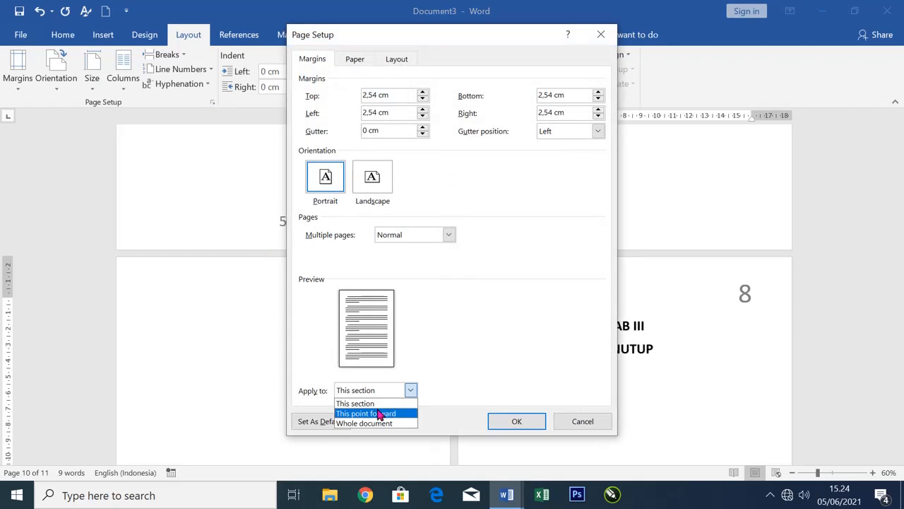
{"action": "left_click", "coordinate": [374, 415]}
{"action": "left_click", "coordinate": [508, 422]}
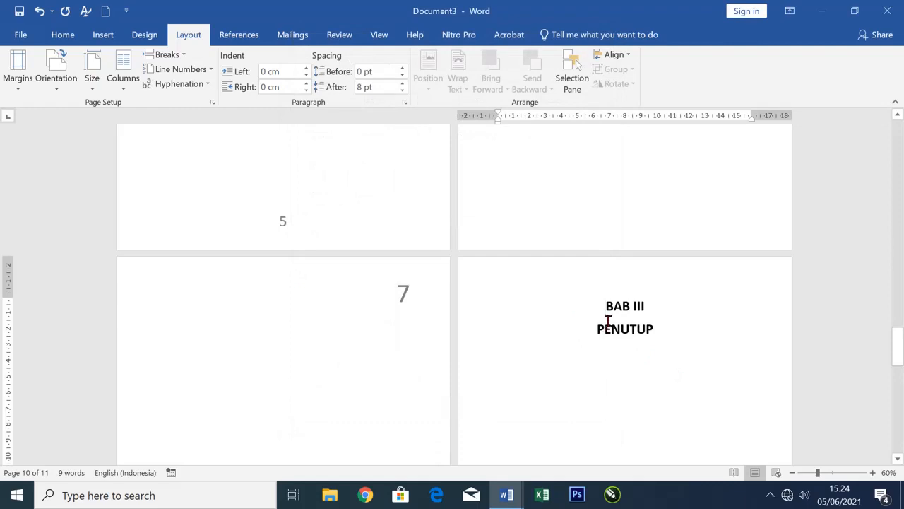
Step: Check the header and the page numbers on the "BAB III" page and the page after it
{"action": "double_click", "coordinate": [463, 287]}
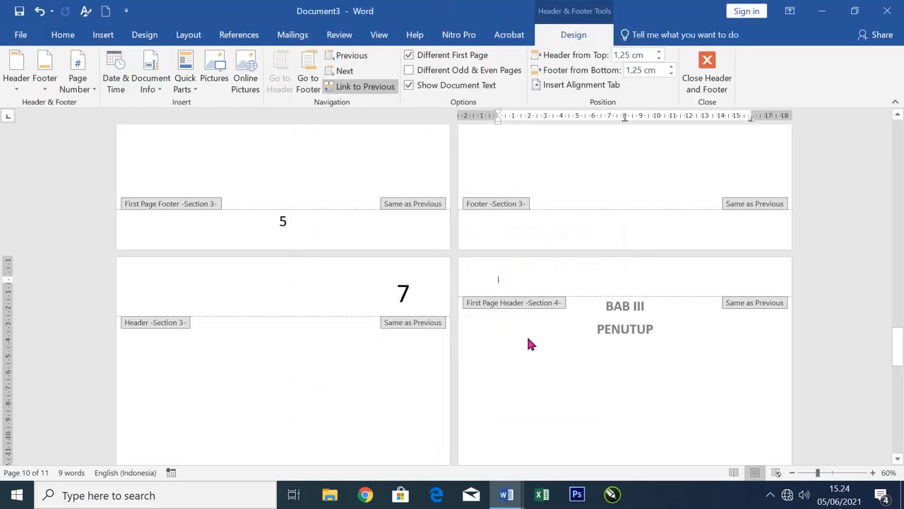
{"action": "double_click", "coordinate": [564, 330]}
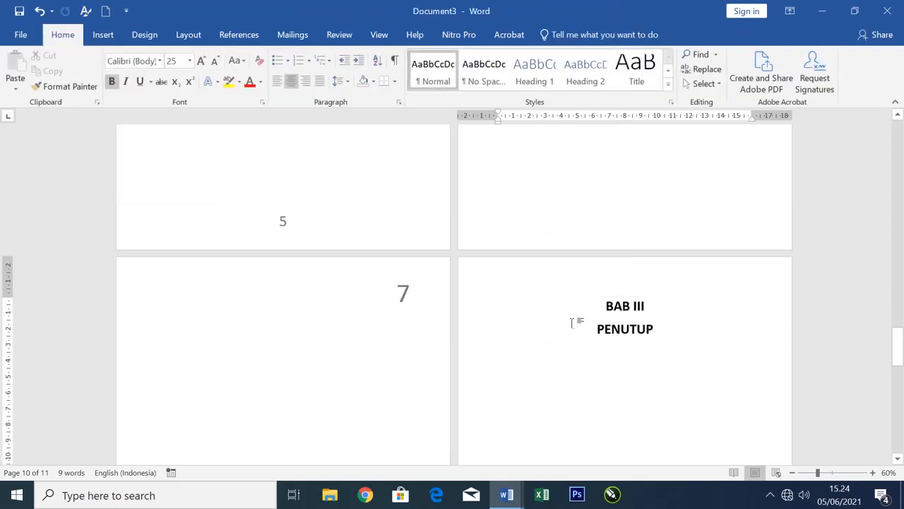
{"action": "scroll", "coordinate": [572, 321], "scroll_direction": "down", "scroll_amount": 5}
{"action": "scroll", "coordinate": [544, 332], "scroll_direction": "down", "scroll_amount": 2}
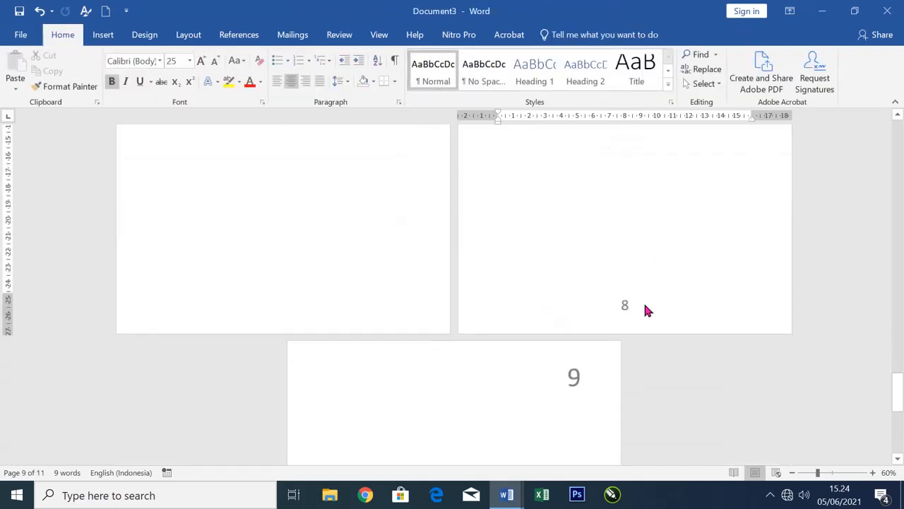
{"action": "scroll", "coordinate": [643, 309], "scroll_direction": "down", "scroll_amount": 3}
{"action": "scroll", "coordinate": [597, 352], "scroll_direction": "down", "scroll_amount": 1}
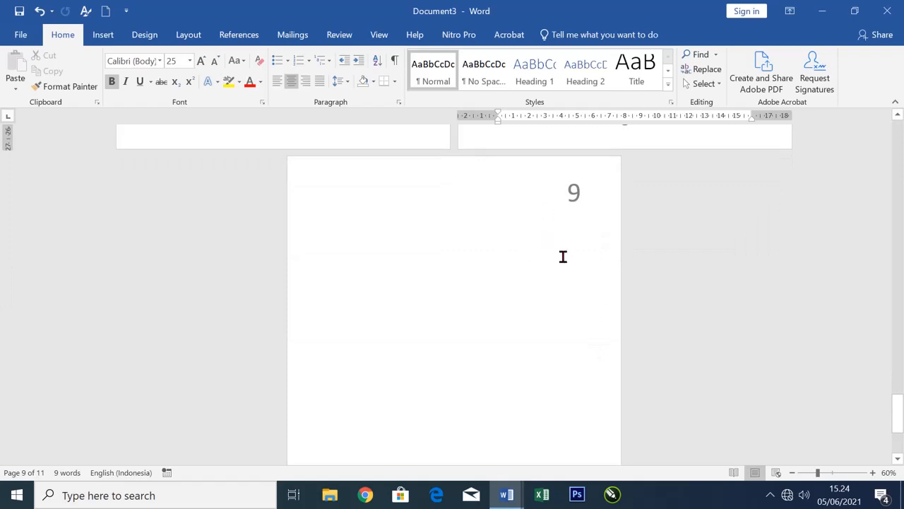
{"action": "scroll", "coordinate": [563, 256], "scroll_direction": "up", "scroll_amount": 3}
{"action": "scroll", "coordinate": [611, 236], "scroll_direction": "up", "scroll_amount": 1}
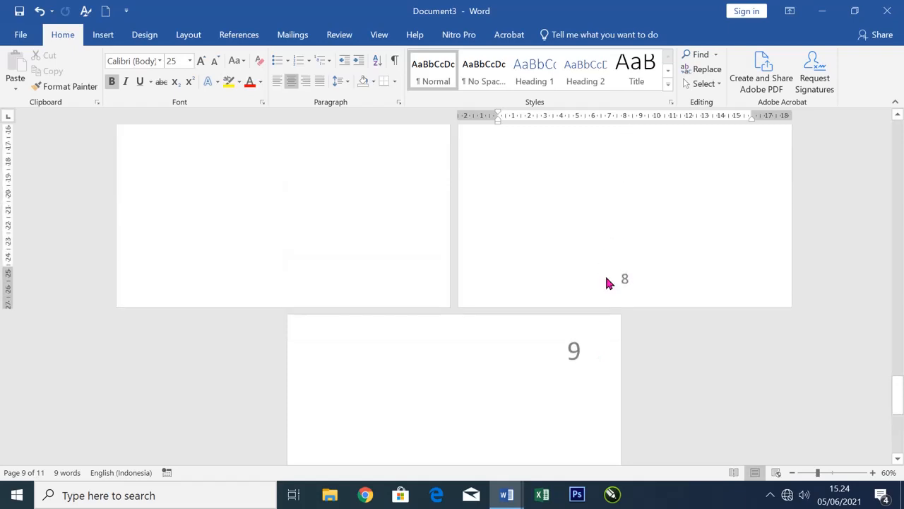
{"action": "scroll", "coordinate": [609, 293], "scroll_direction": "up", "scroll_amount": 8}
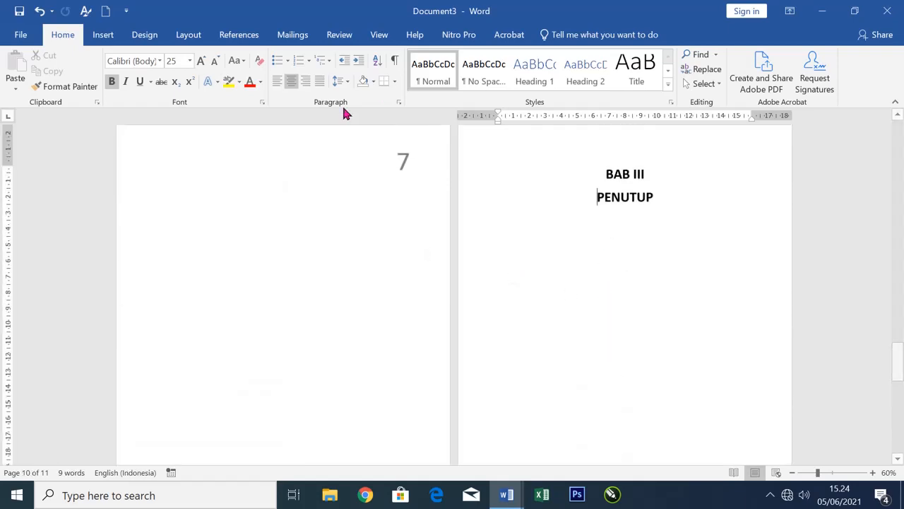
{"action": "scroll", "coordinate": [545, 343], "scroll_direction": "down", "scroll_amount": 5}
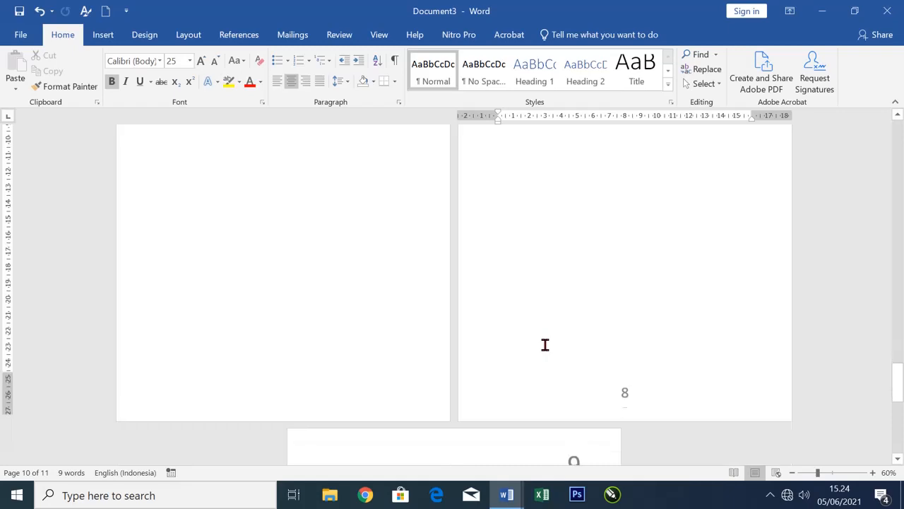
Step: Apply page numbering that continues from the previous section to the "BAB III" section and leave footer editing
{"action": "double_click", "coordinate": [468, 401]}
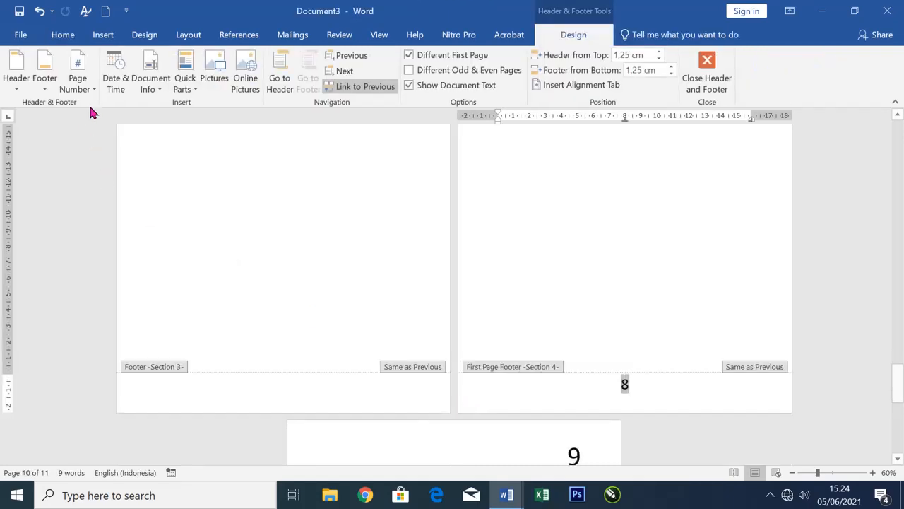
{"action": "left_click", "coordinate": [89, 88]}
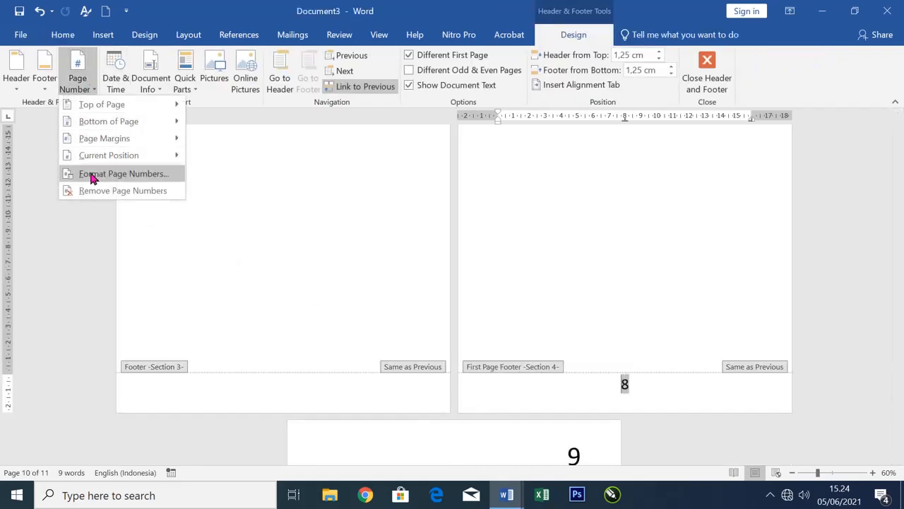
{"action": "left_click", "coordinate": [92, 178]}
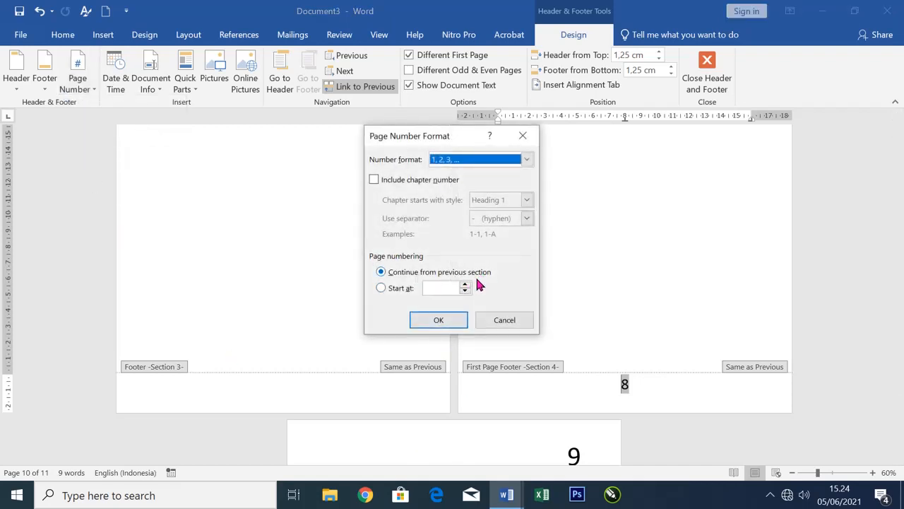
{"action": "left_click", "coordinate": [439, 320]}
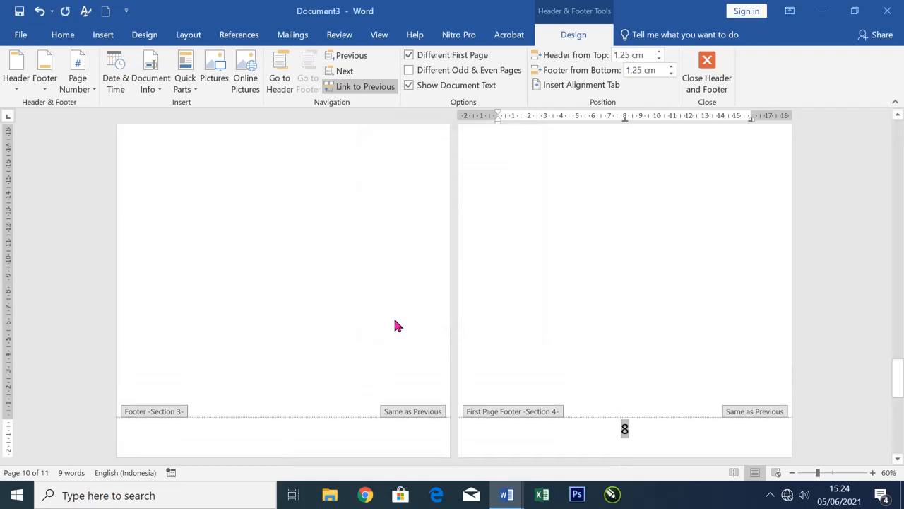
{"action": "double_click", "coordinate": [395, 322]}
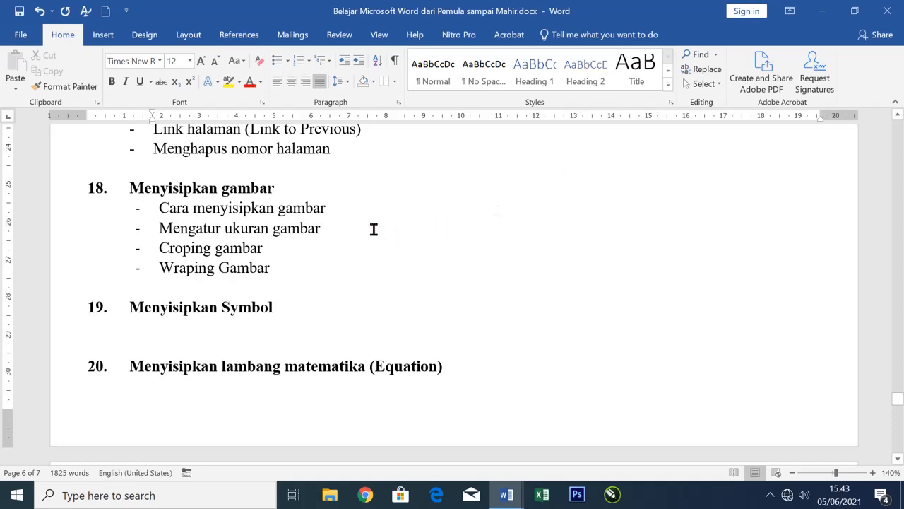
Step: In the "Belajar Microsoft Word dari Pemula sampai Mahir.docx" document, insert the red-background portrait photo from the Pictures folder at the "Cara menyisipkan gambar" item
{"action": "left_click", "coordinate": [356, 209]}
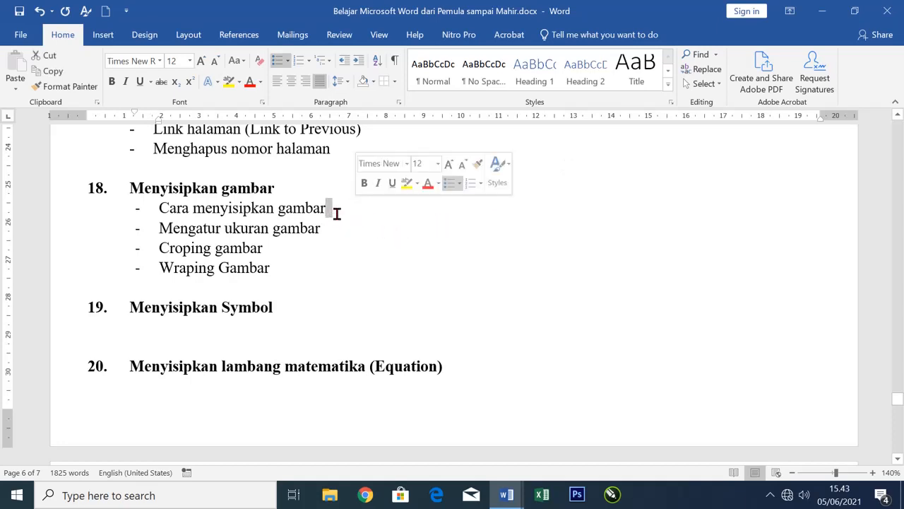
{"action": "left_click", "coordinate": [104, 36]}
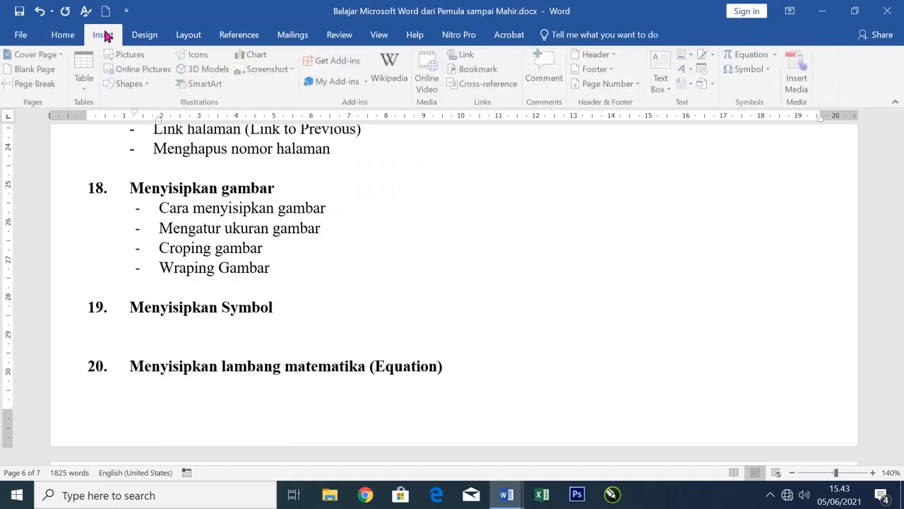
{"action": "left_click", "coordinate": [131, 57]}
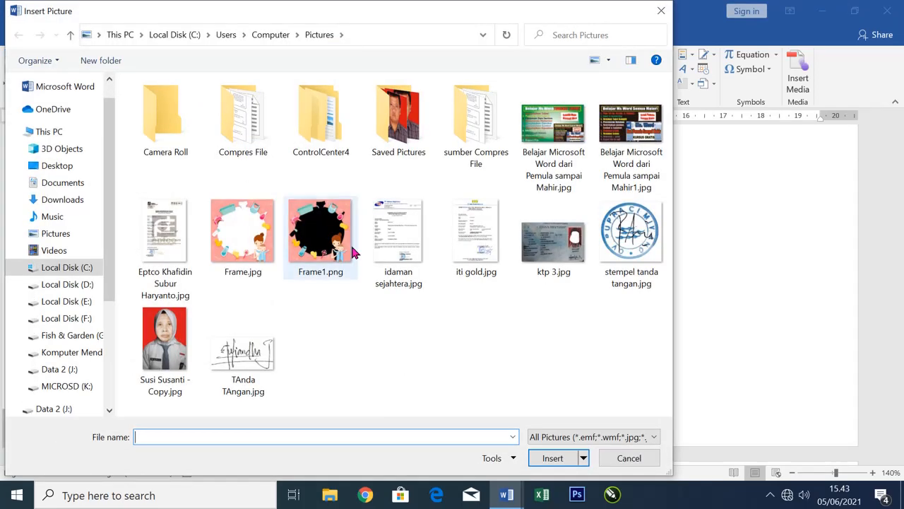
{"action": "left_click", "coordinate": [174, 349]}
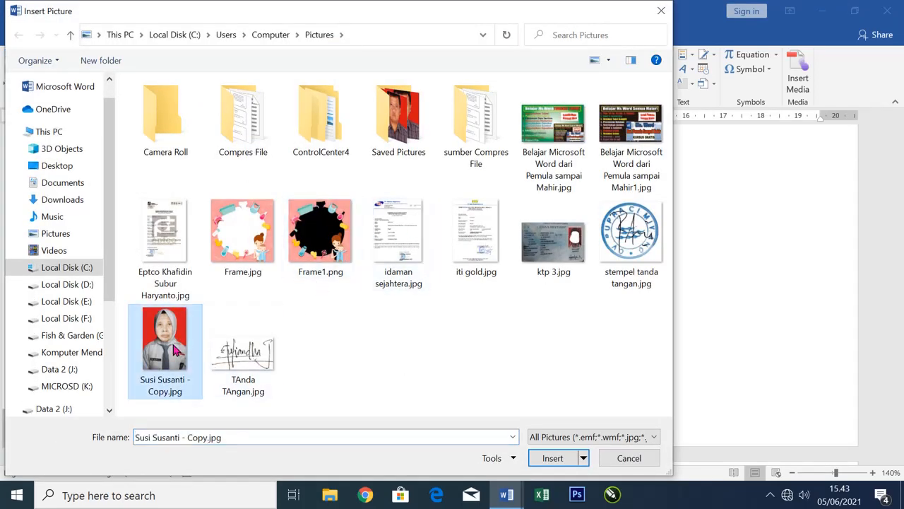
{"action": "left_click", "coordinate": [545, 457]}
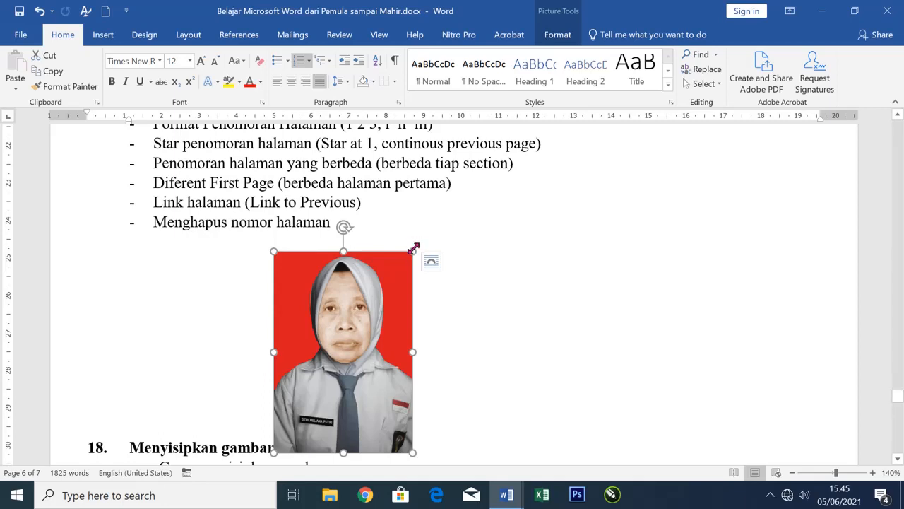
Step: Move the portrait photo up to just below the "Penomoran halaman yang berbeda" item
{"action": "scroll", "coordinate": [413, 276], "scroll_direction": "down", "scroll_amount": 1}
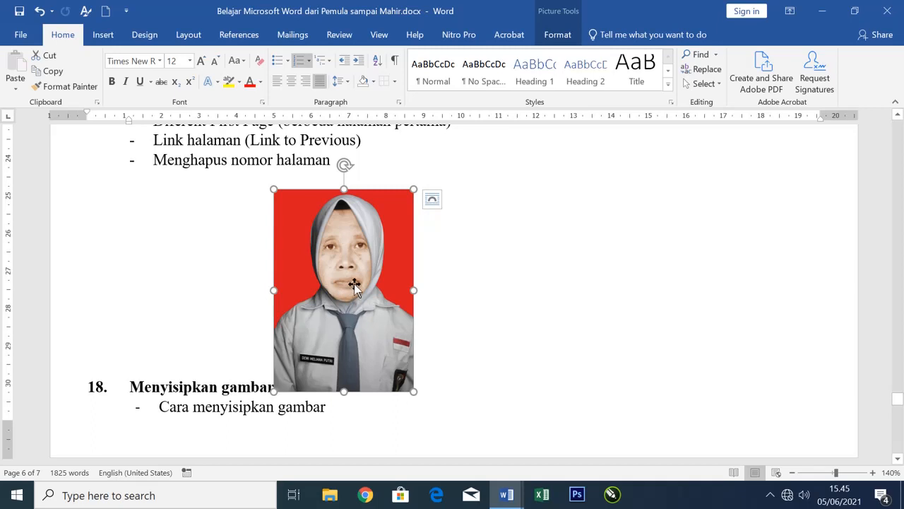
{"action": "scroll", "coordinate": [354, 286], "scroll_direction": "up", "scroll_amount": 1}
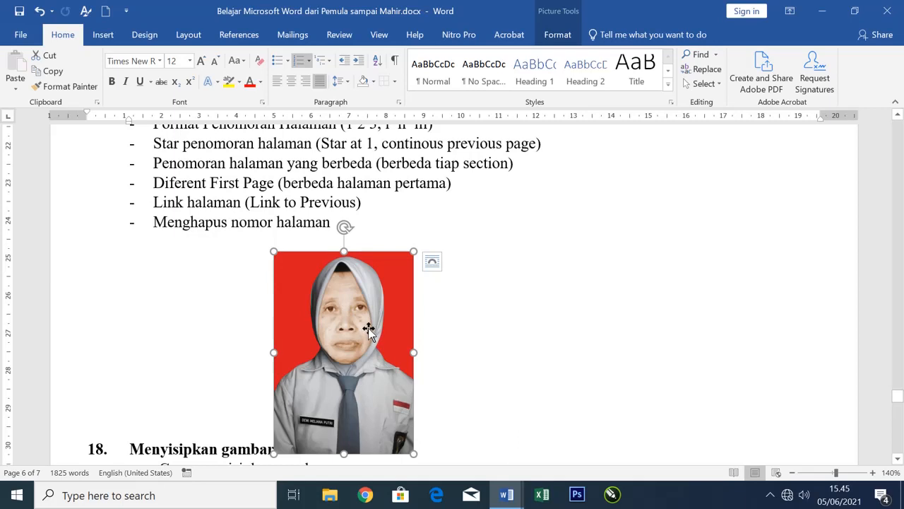
{"action": "scroll", "coordinate": [369, 332], "scroll_direction": "down", "scroll_amount": 1}
{"action": "double_click", "coordinate": [364, 300]}
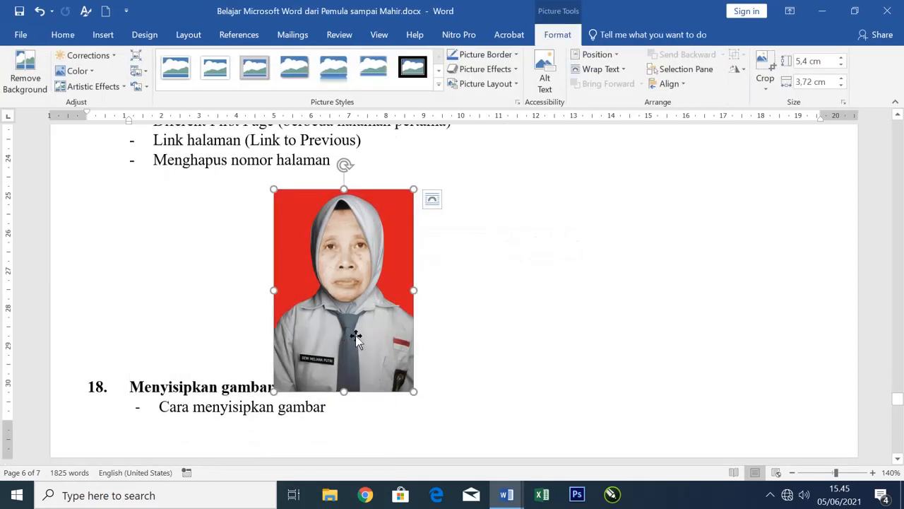
{"action": "scroll", "coordinate": [342, 325], "scroll_direction": "up", "scroll_amount": 1}
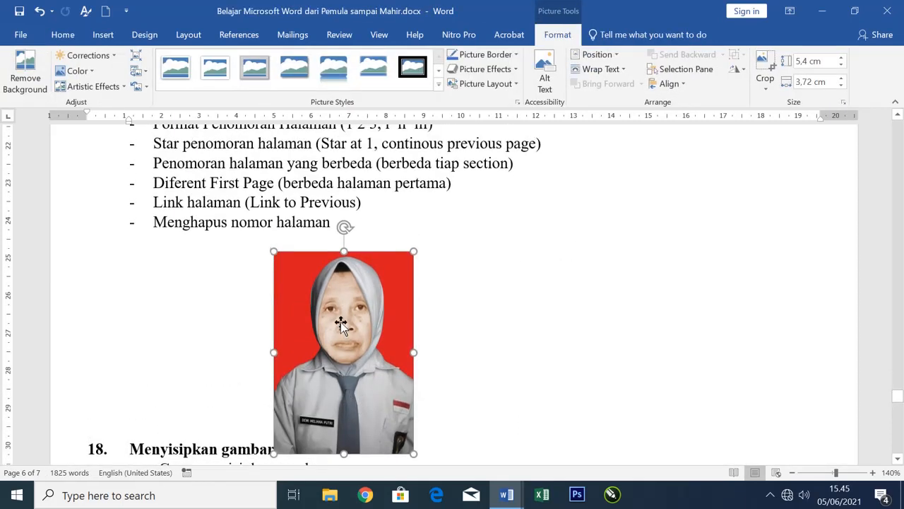
{"action": "left_click_drag", "start_coordinate": [341, 319], "coordinate": [315, 185]}
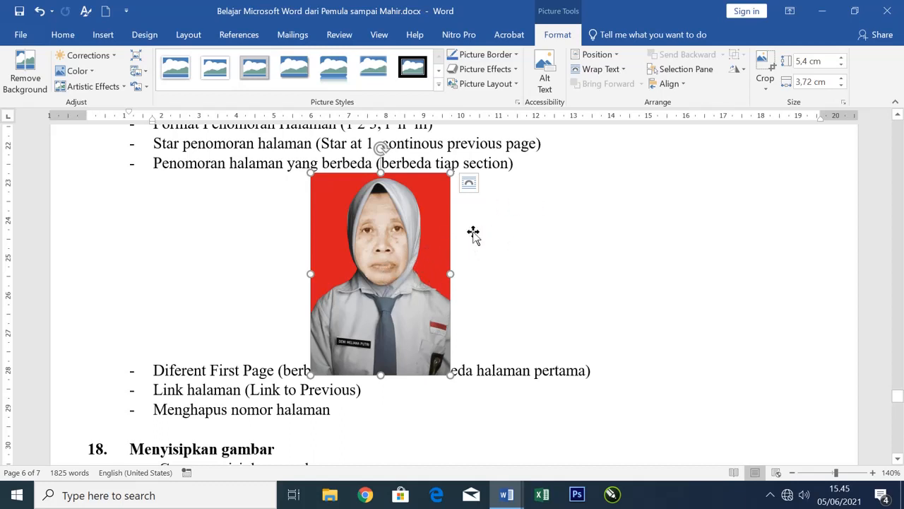
Step: Set the portrait photo's text wrapping to In Front of Text and deselect it
{"action": "left_click", "coordinate": [598, 71]}
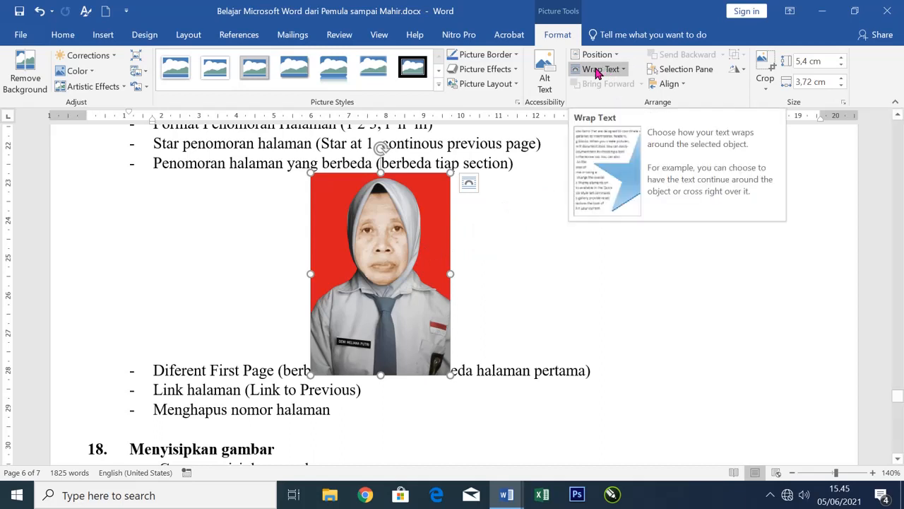
{"action": "left_click", "coordinate": [598, 71]}
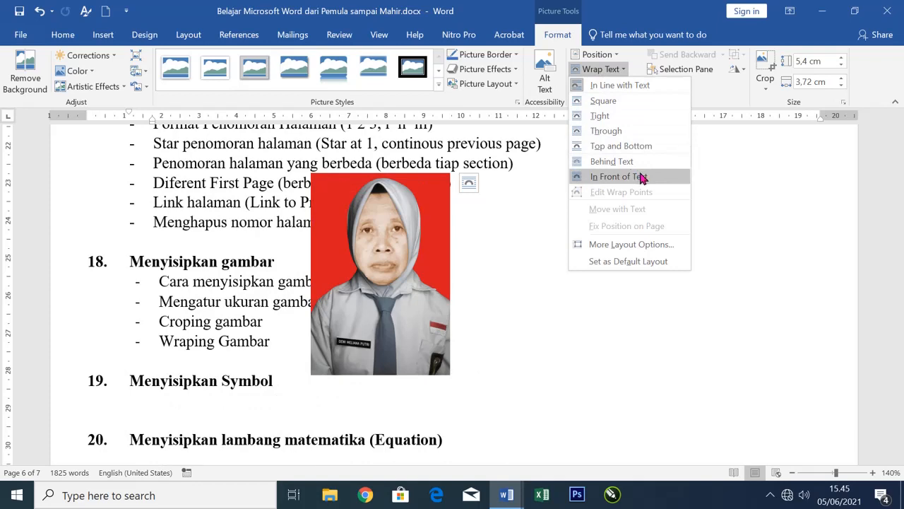
{"action": "left_click", "coordinate": [650, 178]}
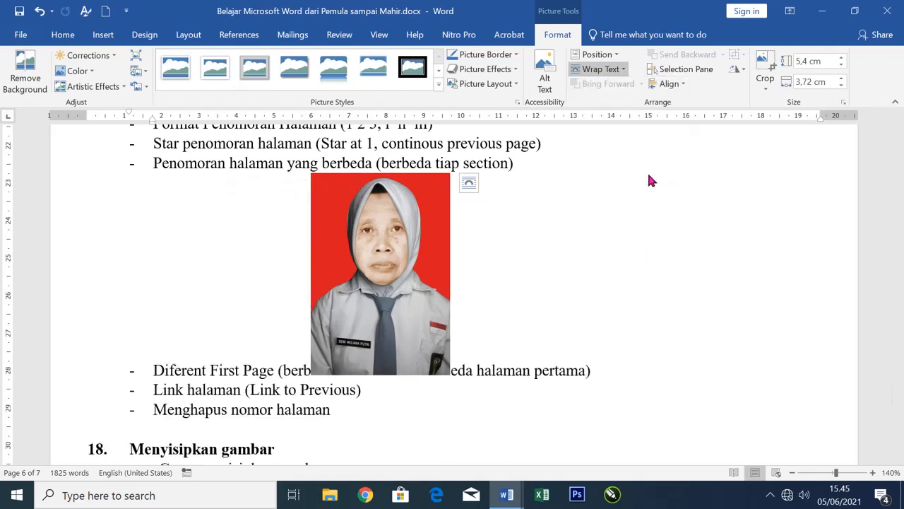
{"action": "left_click", "coordinate": [585, 192]}
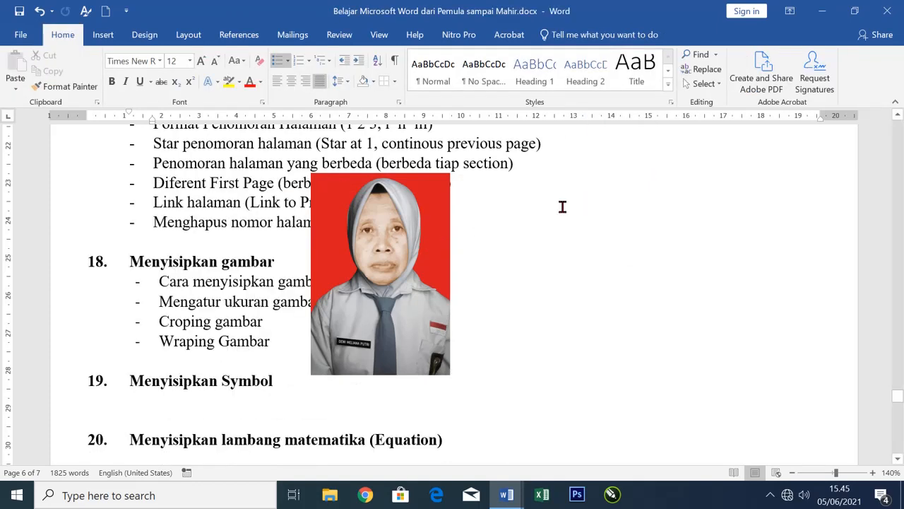
{"action": "left_click", "coordinate": [434, 194]}
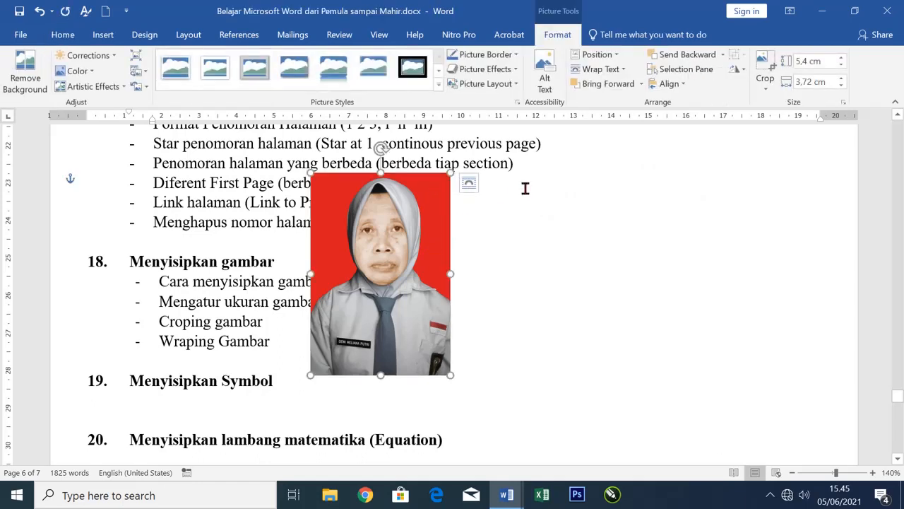
{"action": "left_click", "coordinate": [519, 226]}
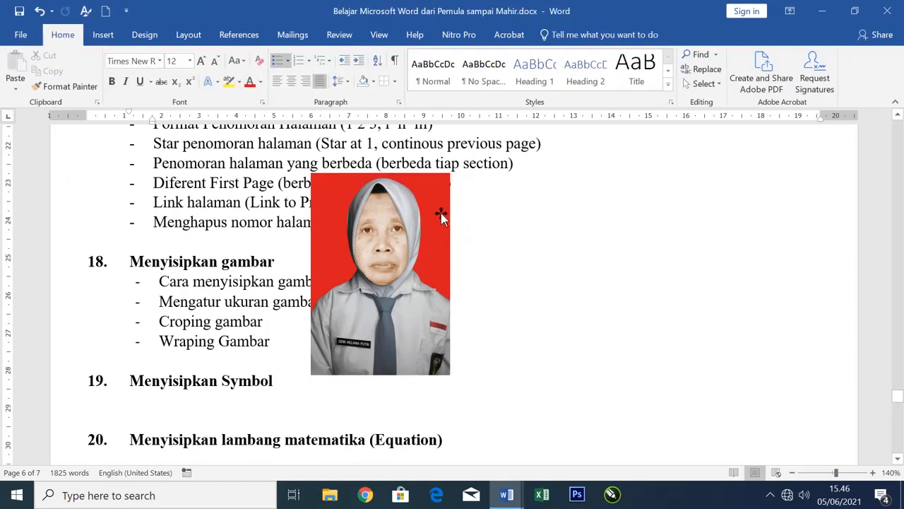
Step: Move the portrait photo into the blank space right of the "PENOMORAN HALAMAN" list
{"action": "left_click_drag", "start_coordinate": [441, 213], "coordinate": [596, 169]}
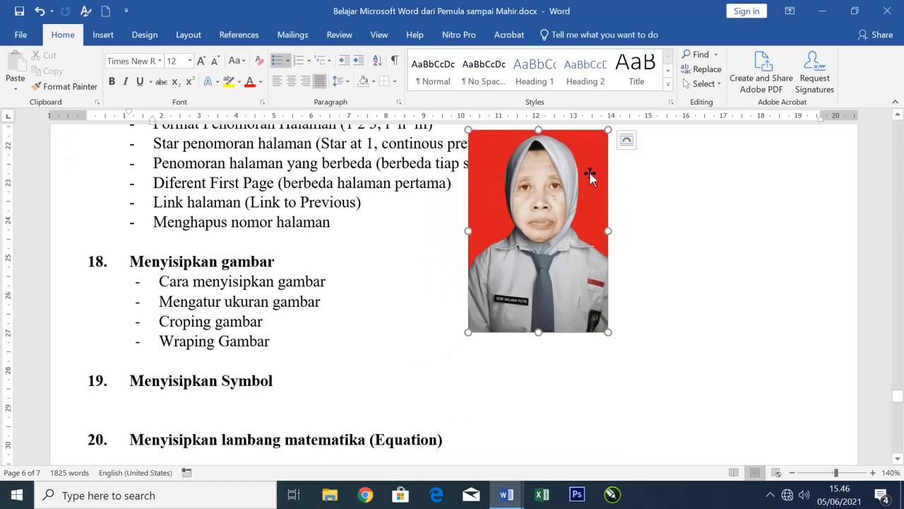
{"action": "scroll", "coordinate": [563, 243], "scroll_direction": "up", "scroll_amount": 1}
{"action": "left_click_drag", "start_coordinate": [563, 243], "coordinate": [659, 200]}
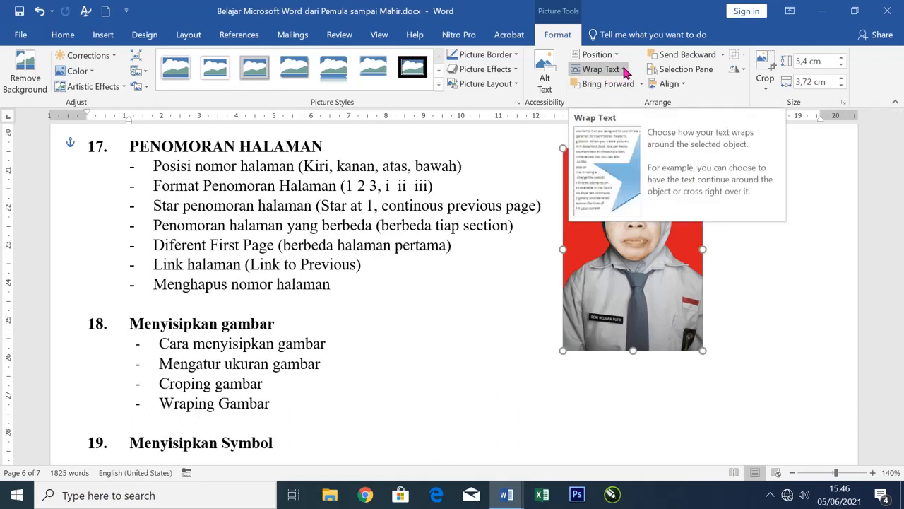
Step: Set the portrait photo's text wrapping to Square and move it into the middle of the "PENOMORAN HALAMAN" list text
{"action": "left_click", "coordinate": [626, 73]}
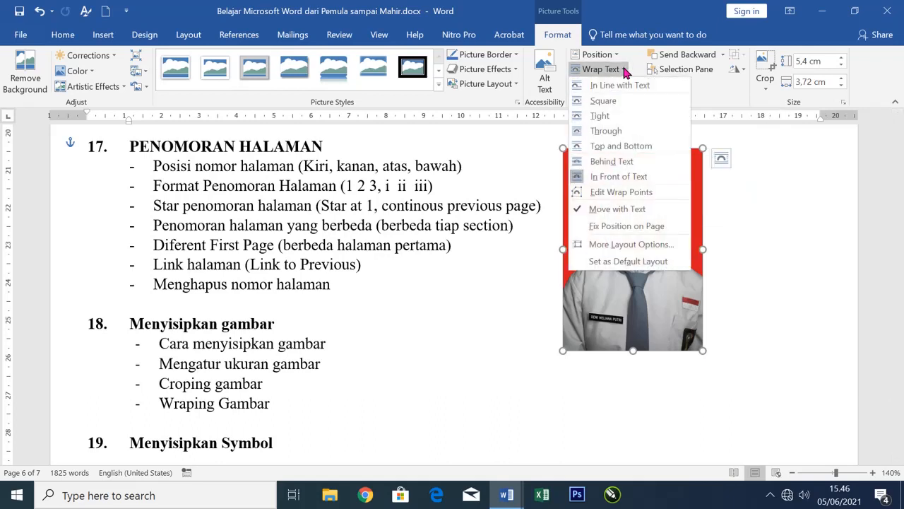
{"action": "left_click", "coordinate": [631, 333]}
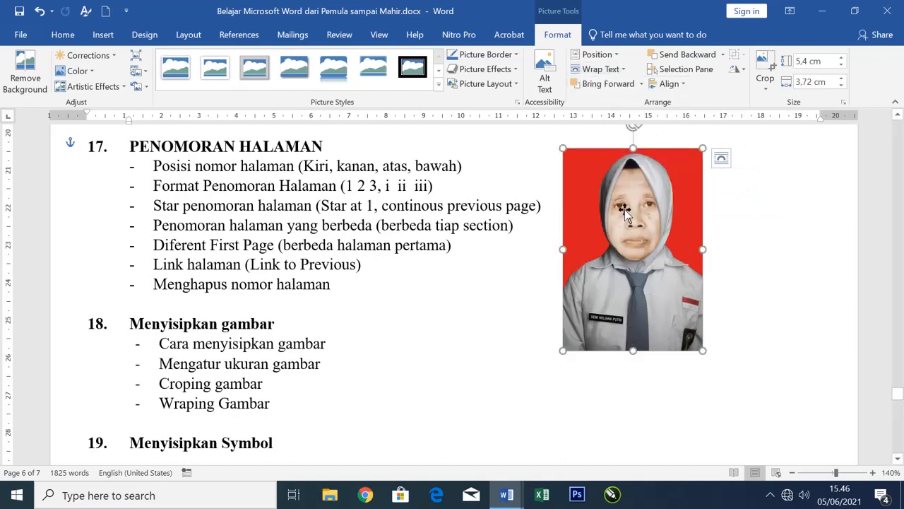
{"action": "right_click", "coordinate": [617, 226]}
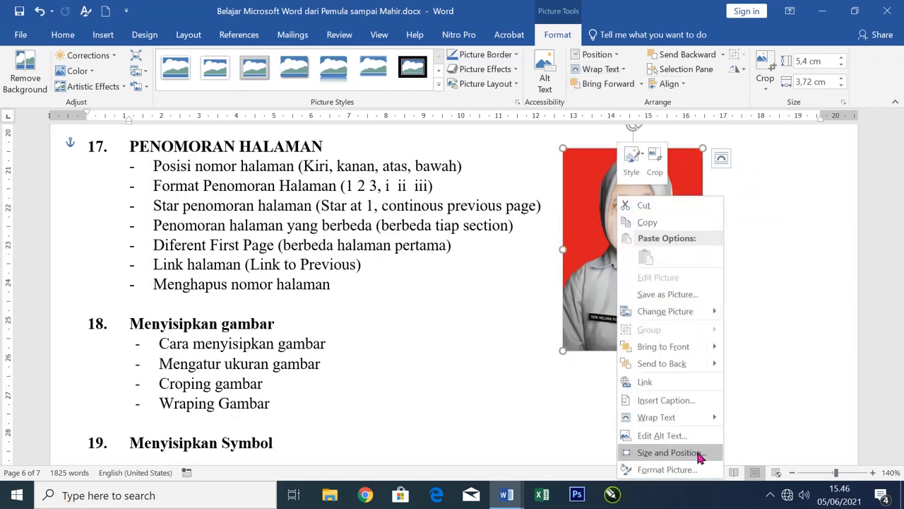
{"action": "mouse_move", "coordinate": [665, 419]}
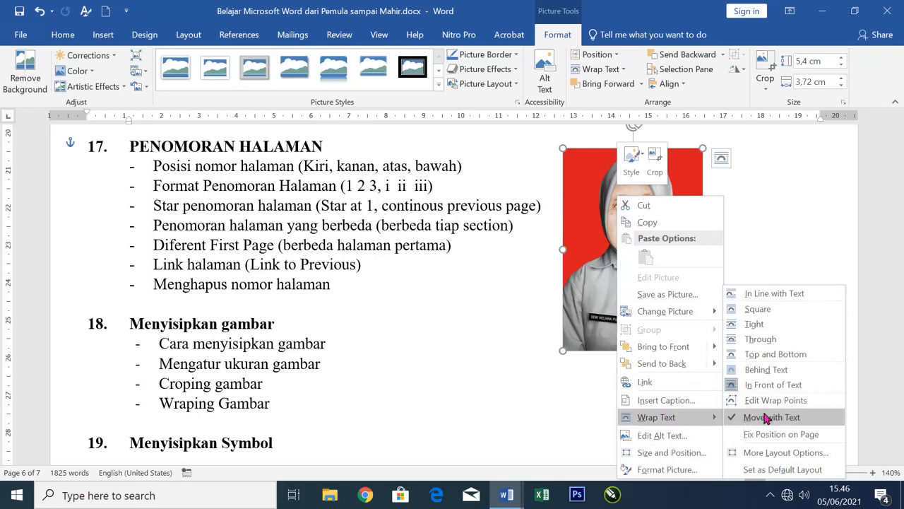
{"action": "left_click", "coordinate": [777, 296]}
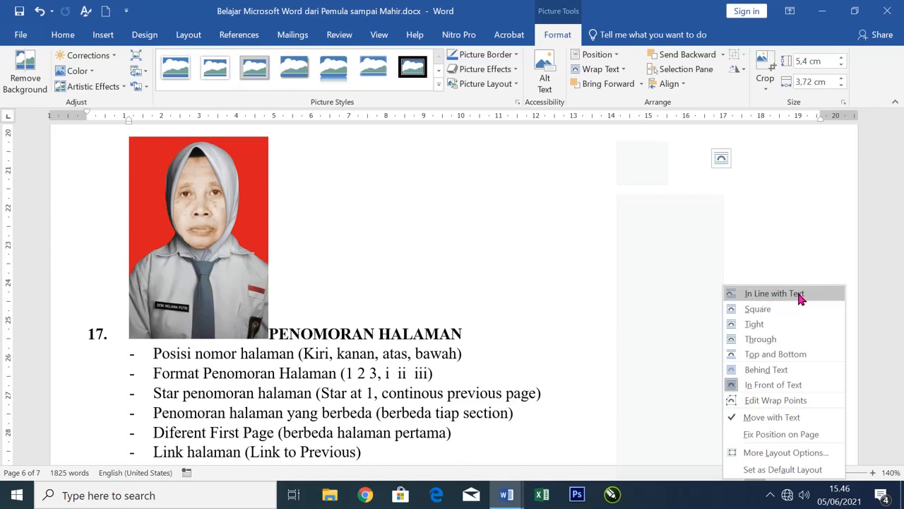
{"action": "left_click", "coordinate": [766, 310]}
{"action": "left_click_drag", "start_coordinate": [635, 263], "coordinate": [379, 265]}
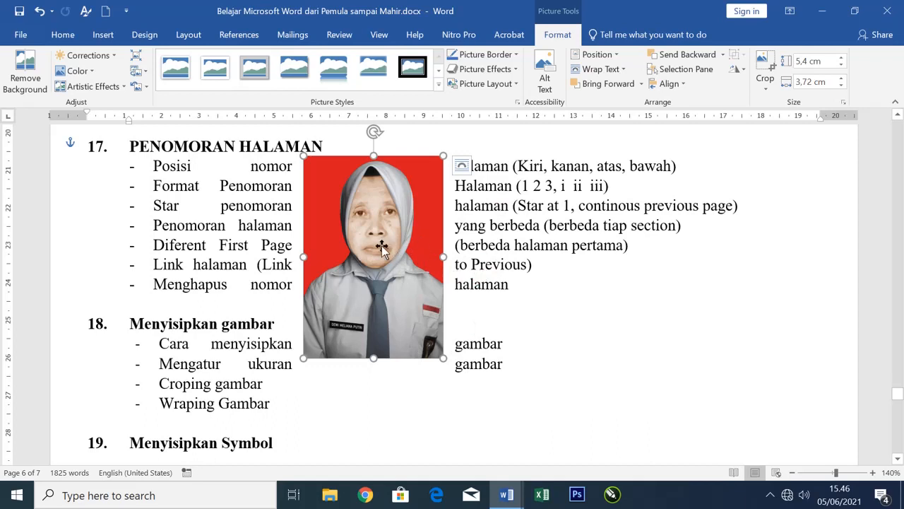
Step: Set the portrait photo's text wrapping to Behind Text
{"action": "right_click", "coordinate": [433, 209]}
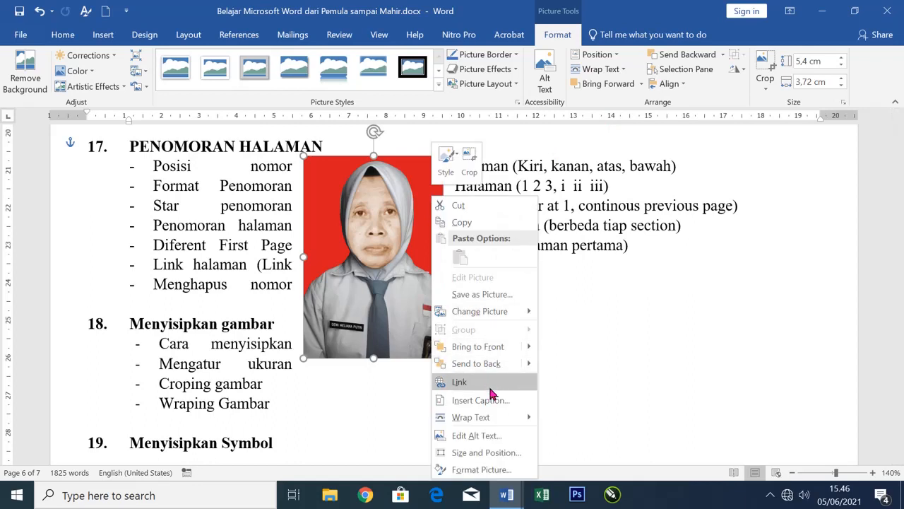
{"action": "mouse_move", "coordinate": [499, 417]}
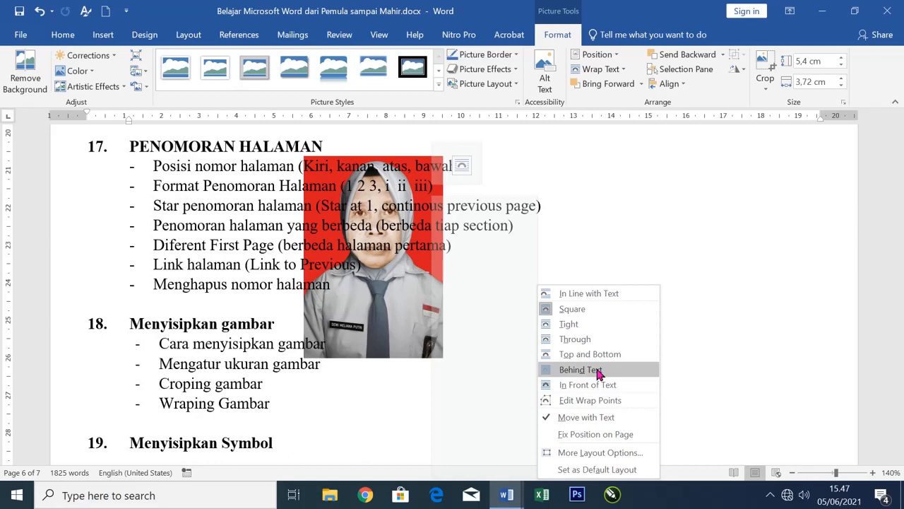
{"action": "left_click", "coordinate": [597, 370]}
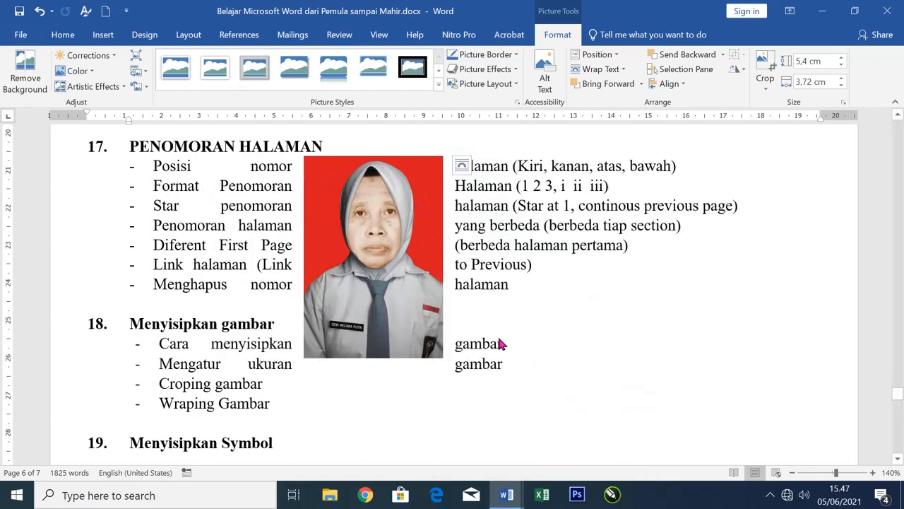
Step: Set the portrait photo to In Front of Text and move it back to the blank space right of the "PENOMORAN HALAMAN" list
{"action": "right_click", "coordinate": [408, 321]}
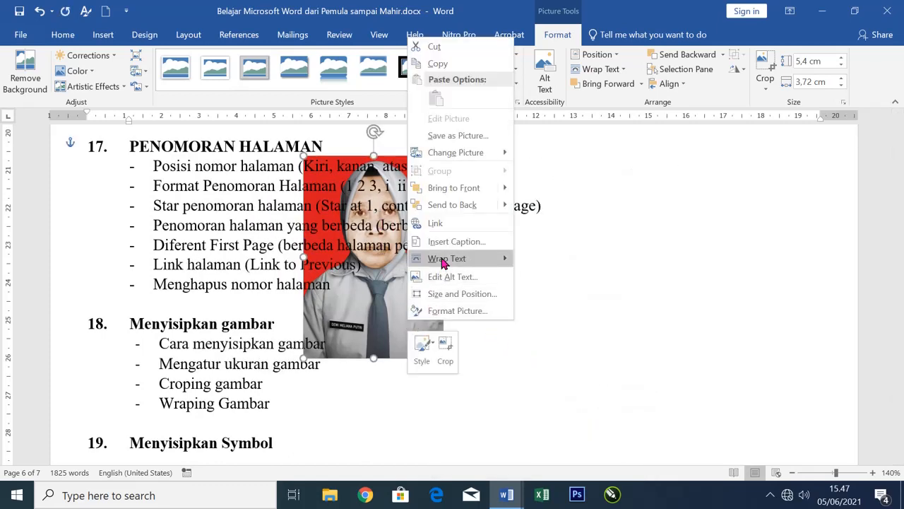
{"action": "mouse_move", "coordinate": [442, 259]}
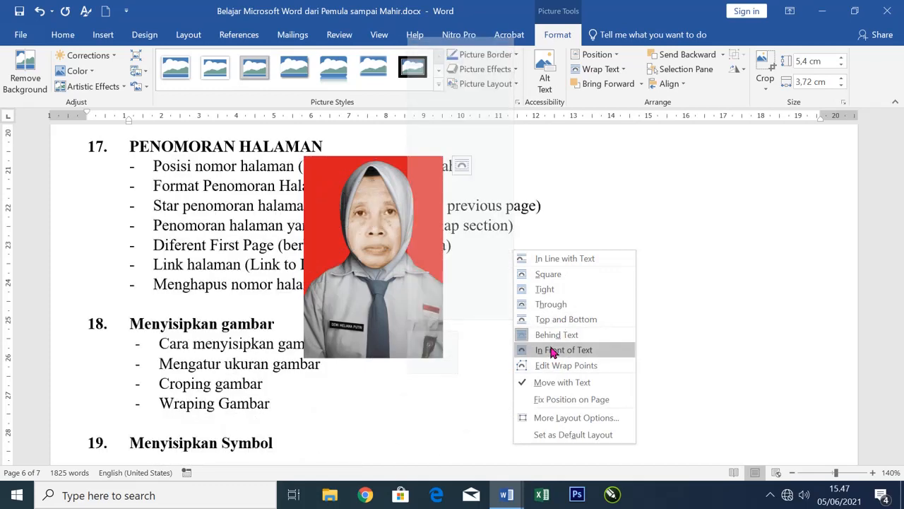
{"action": "left_click", "coordinate": [553, 351]}
{"action": "left_click_drag", "start_coordinate": [412, 268], "coordinate": [667, 256]}
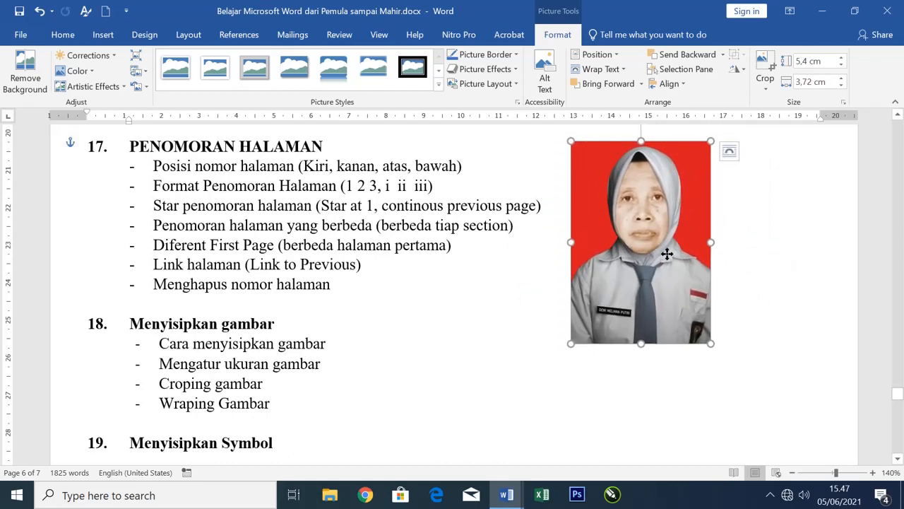
Step: Reapply In Front of Text wrapping to the portrait photo and review its wrapping options
{"action": "left_click", "coordinate": [599, 70]}
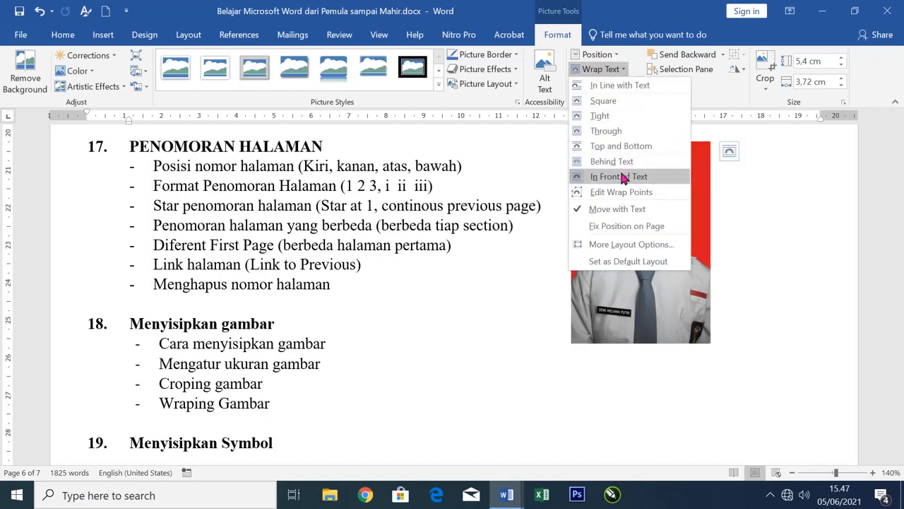
{"action": "left_click", "coordinate": [622, 177]}
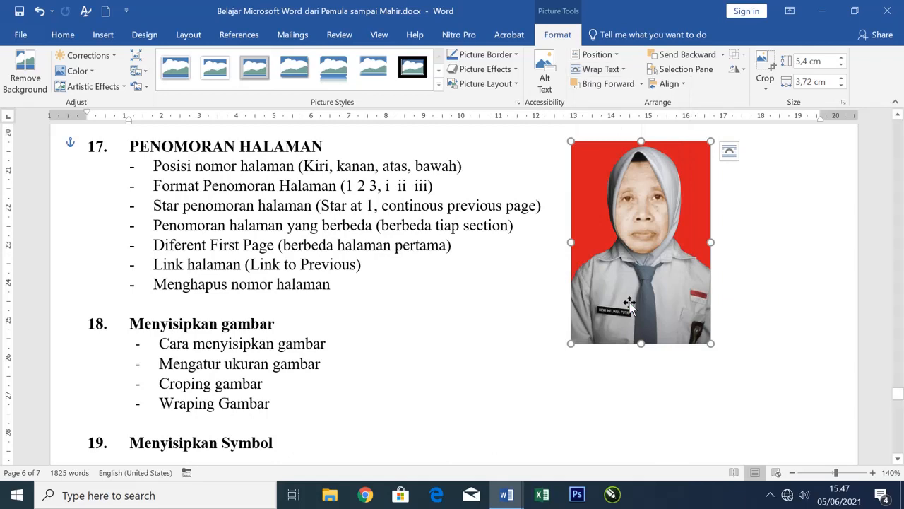
{"action": "right_click", "coordinate": [609, 247]}
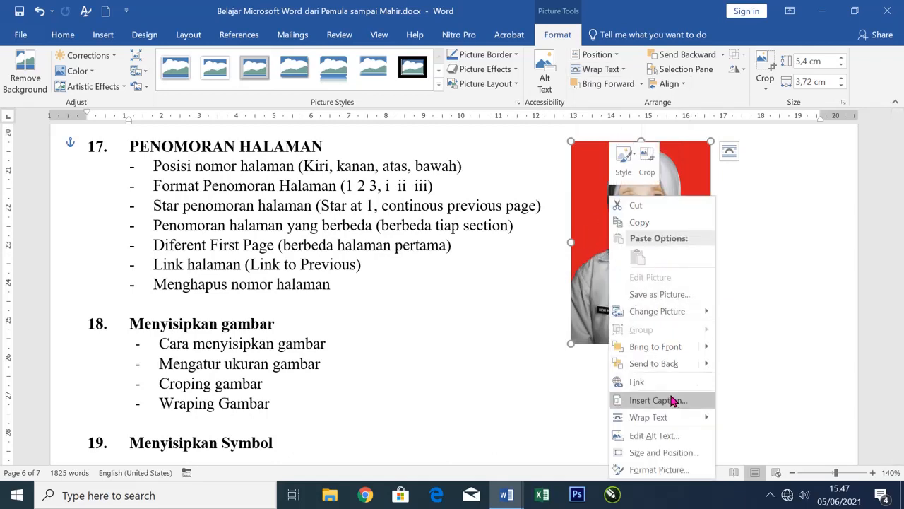
{"action": "mouse_move", "coordinate": [671, 418]}
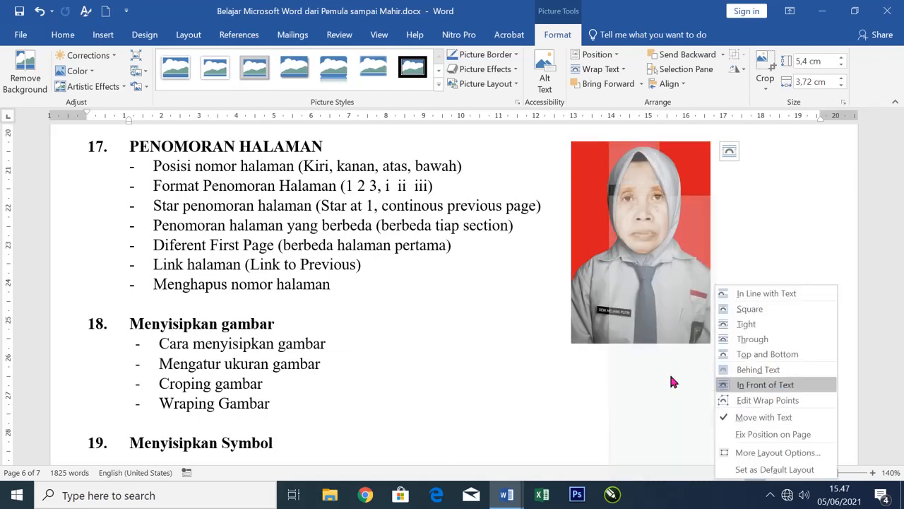
{"action": "left_click", "coordinate": [537, 356]}
Step: Draw a rectangle about 3.6 cm high and 4.74 cm wide over the "PENOMORAN HALAMAN" list
{"action": "left_click", "coordinate": [356, 210]}
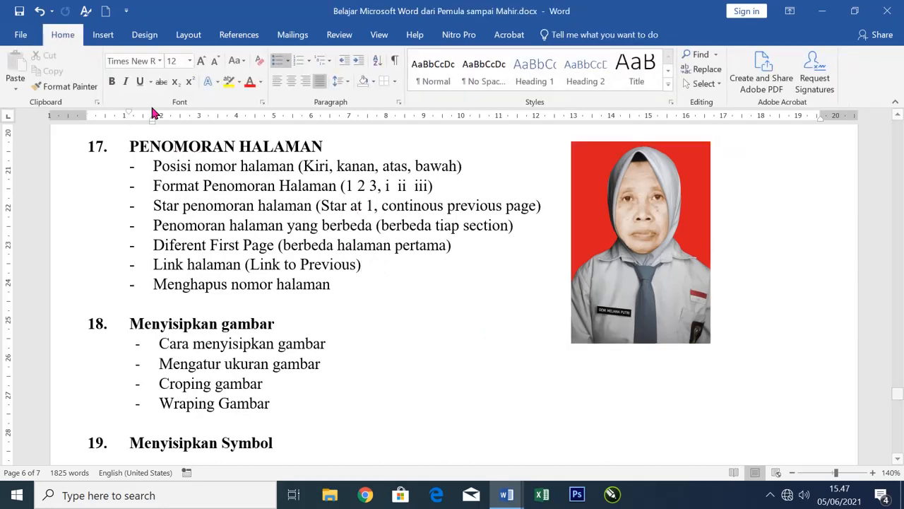
{"action": "left_click", "coordinate": [101, 35]}
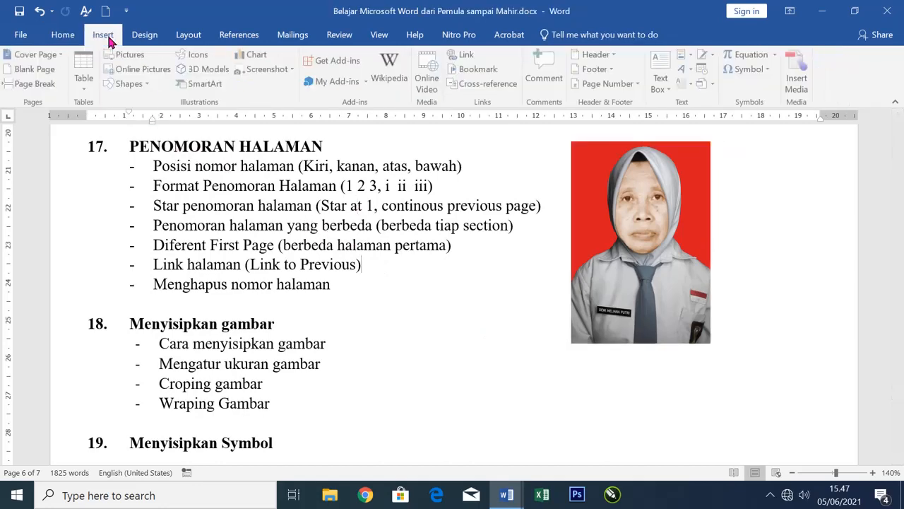
{"action": "left_click", "coordinate": [145, 84]}
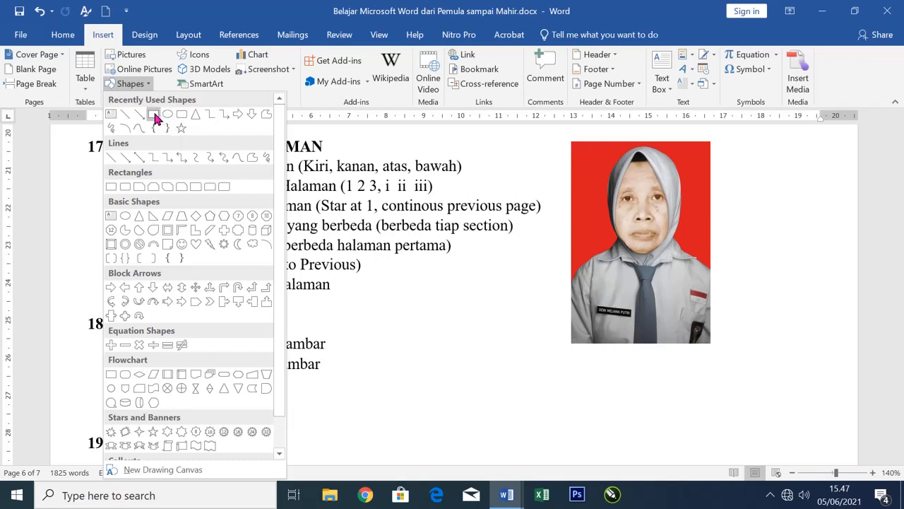
{"action": "left_click", "coordinate": [154, 116]}
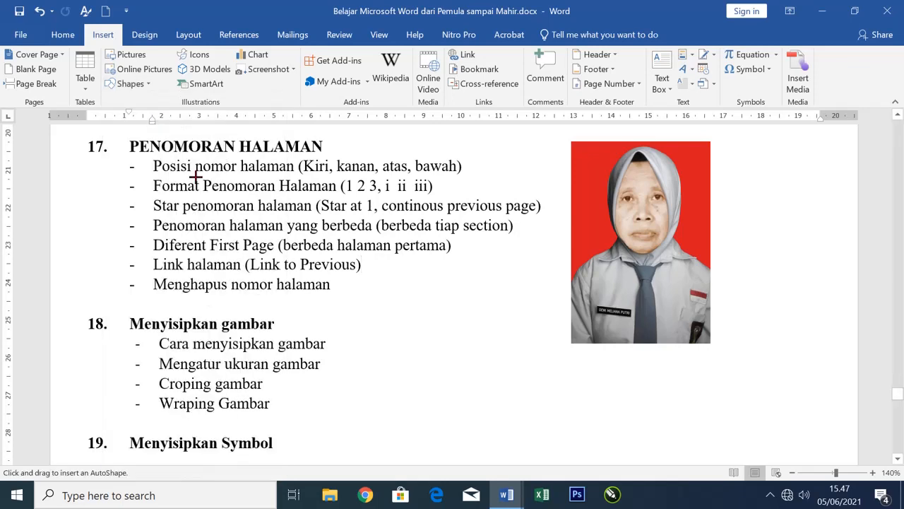
{"action": "mouse_move", "coordinate": [197, 171]}
{"action": "left_mouse_down"}
{"action": "mouse_move", "coordinate": [251, 201]}
{"action": "mouse_move", "coordinate": [375, 306]}
{"action": "left_mouse_up"}
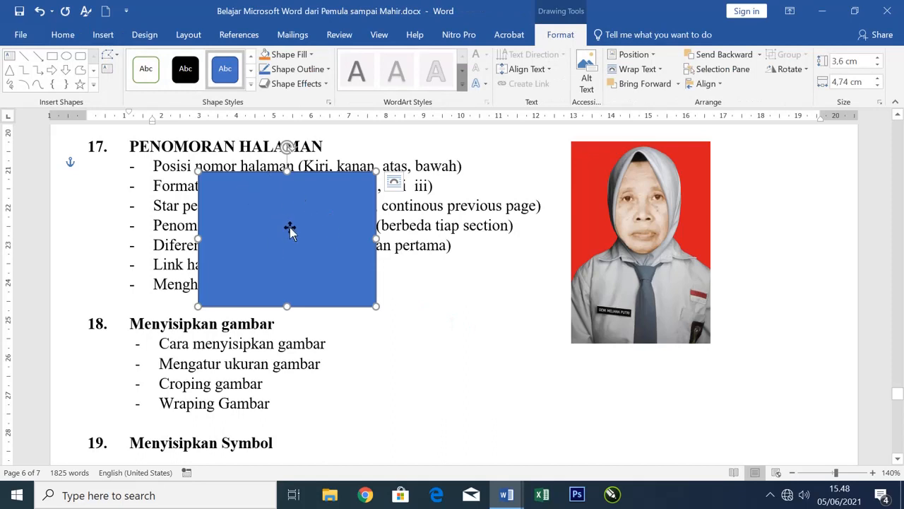
Step: Set the blue rectangle's wrapping to In Line with Text and move it into the "Penomoran halaman yang berbeda" item, after "yang"
{"action": "left_click", "coordinate": [654, 71]}
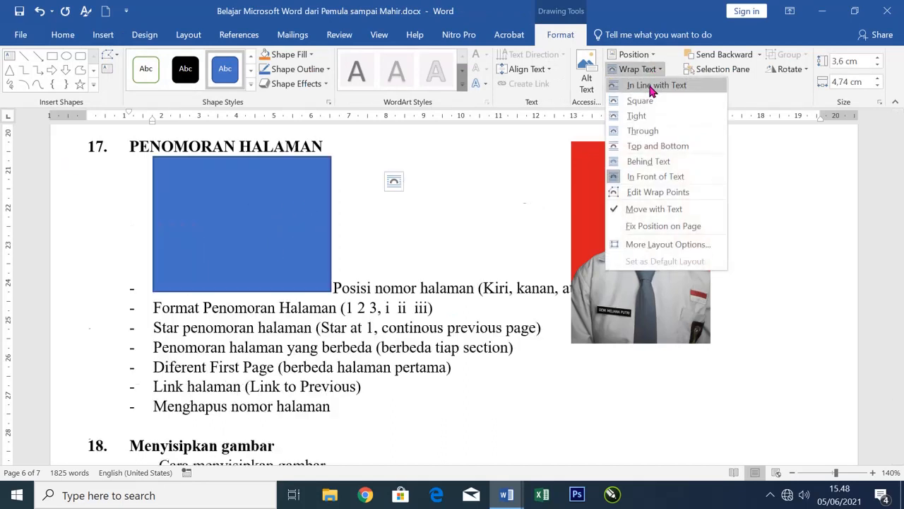
{"action": "left_click", "coordinate": [651, 87]}
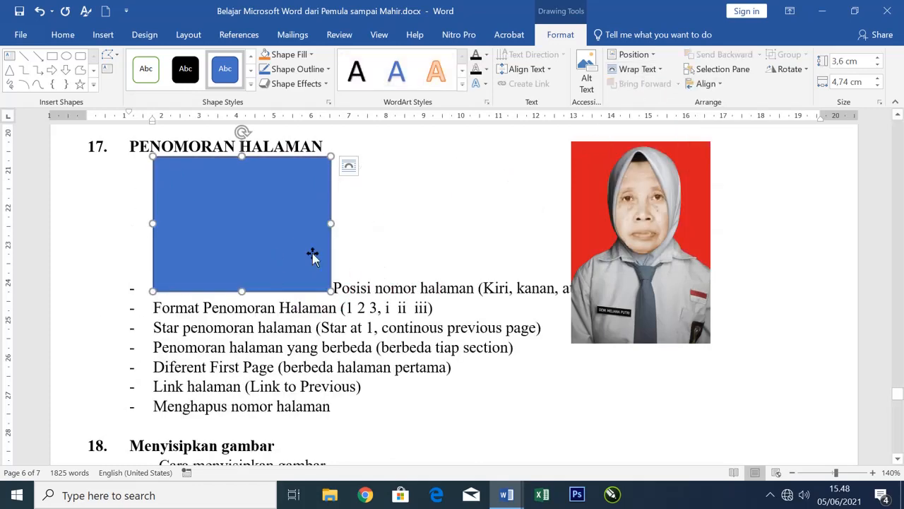
{"action": "left_click_drag", "start_coordinate": [293, 254], "coordinate": [319, 340]}
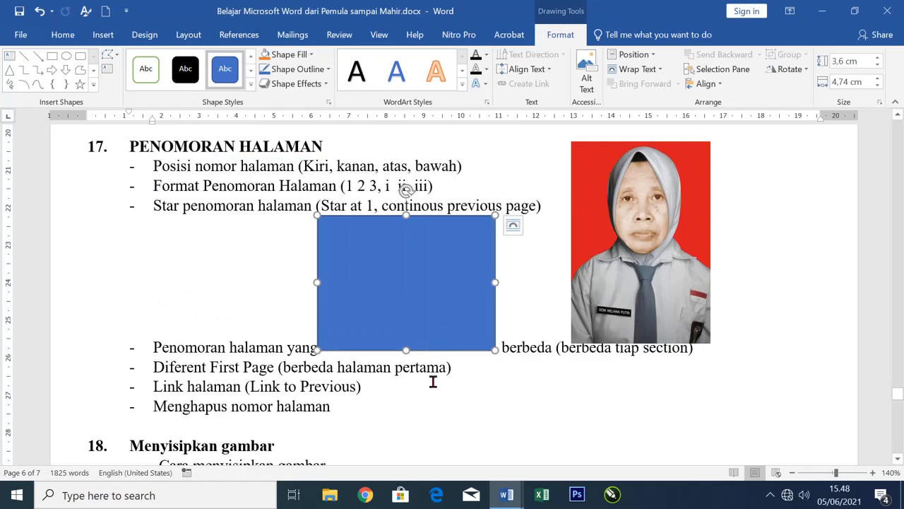
Step: Set the blue rectangle's wrapping to In Front of Text and move it beside the "Menyisipkan gambar" list
{"action": "left_click", "coordinate": [367, 373]}
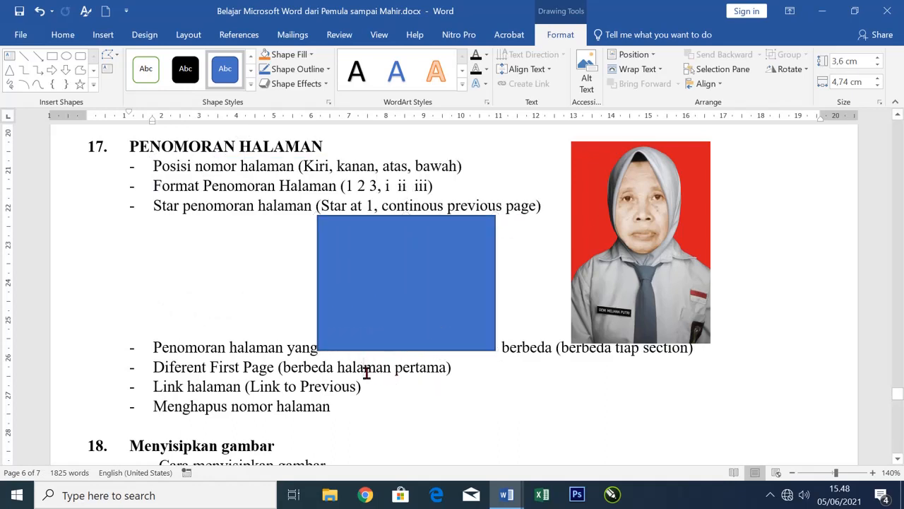
{"action": "left_click", "coordinate": [384, 322]}
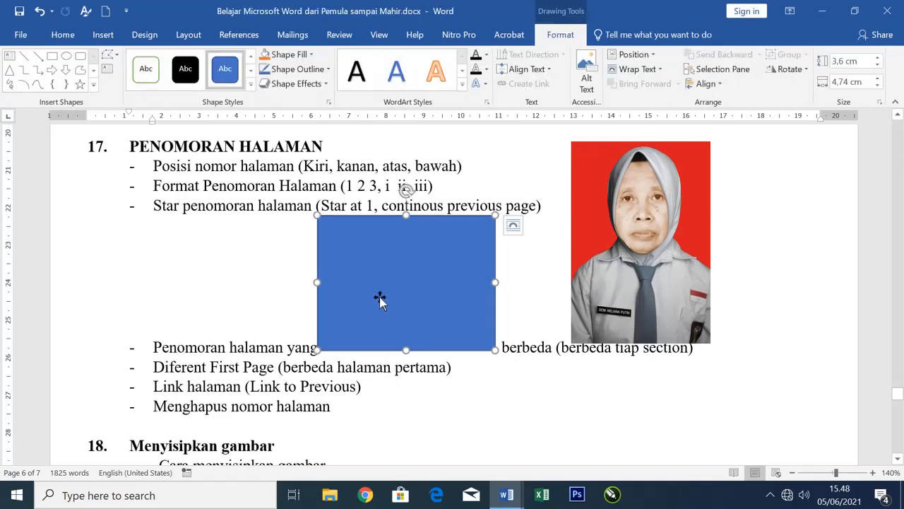
{"action": "left_click", "coordinate": [638, 70]}
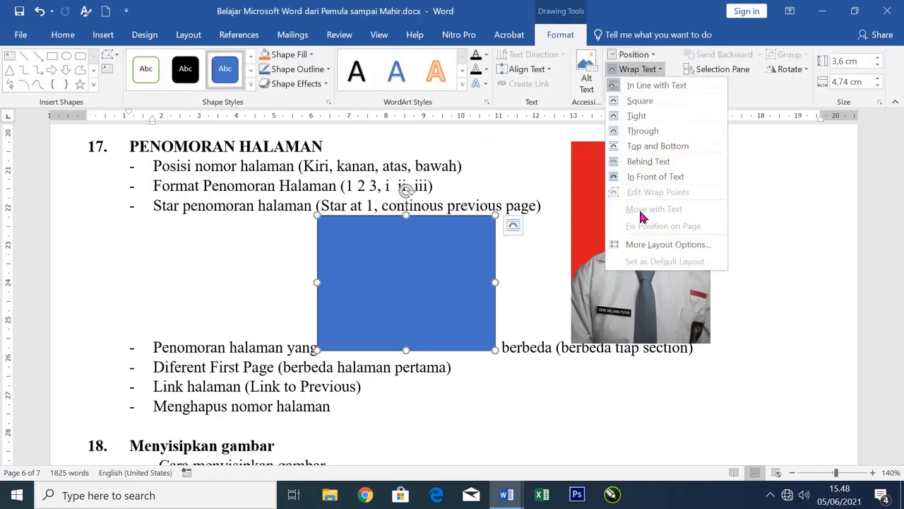
{"action": "left_click", "coordinate": [647, 177]}
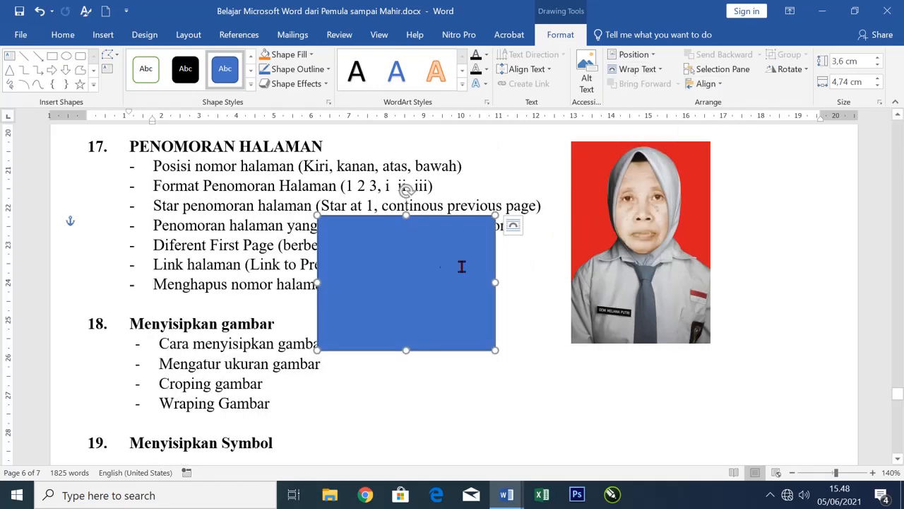
{"action": "left_click_drag", "start_coordinate": [431, 267], "coordinate": [470, 361]}
{"action": "scroll", "coordinate": [473, 339], "scroll_direction": "down", "scroll_amount": 1}
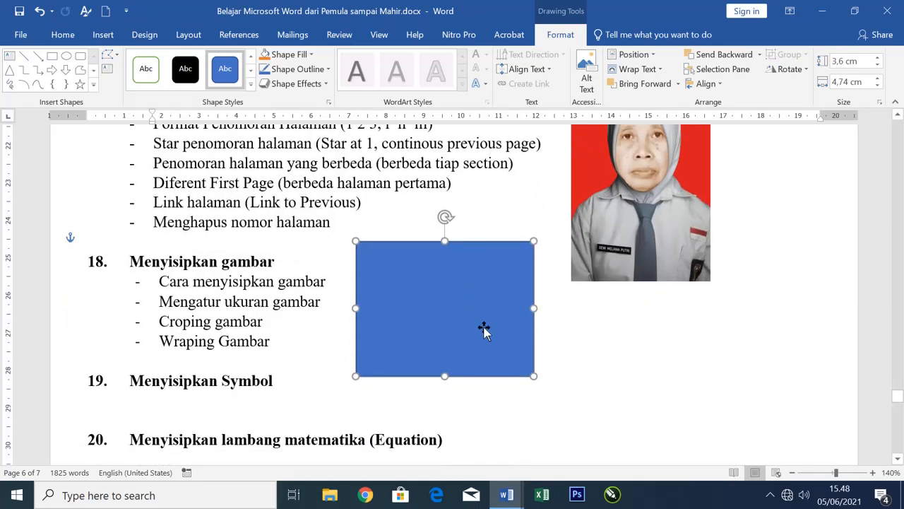
{"action": "scroll", "coordinate": [490, 315], "scroll_direction": "up", "scroll_amount": 1}
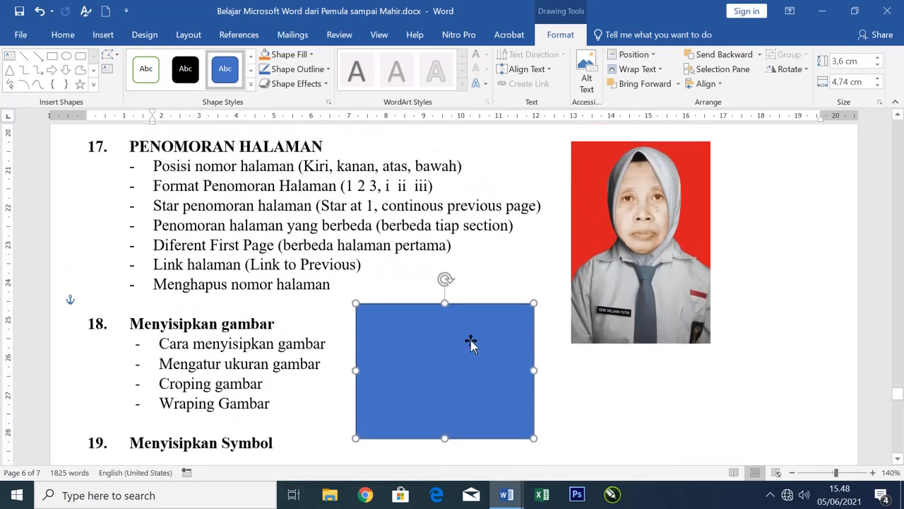
Step: Set the blue rectangle's wrapping to Behind Text and move it over the "PENOMORAN HALAMAN" list
{"action": "left_click", "coordinate": [637, 68]}
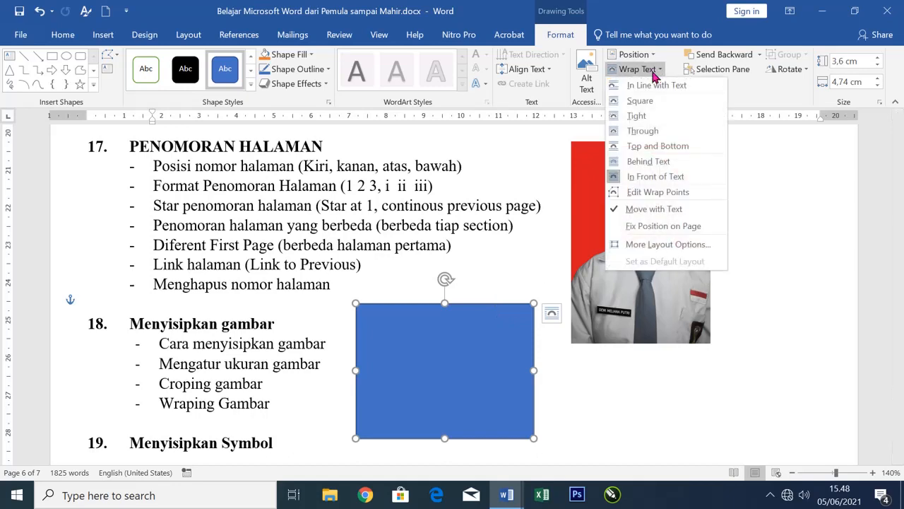
{"action": "left_click", "coordinate": [652, 162]}
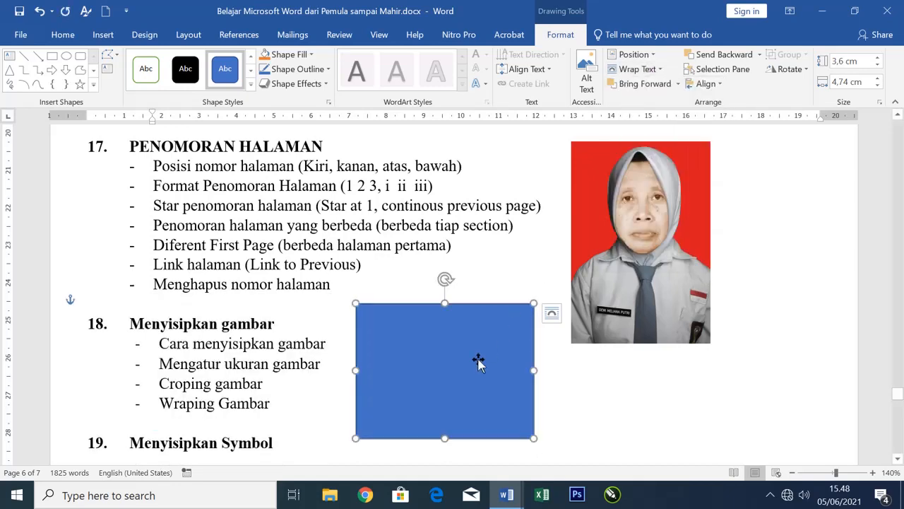
{"action": "left_click_drag", "start_coordinate": [479, 361], "coordinate": [441, 192]}
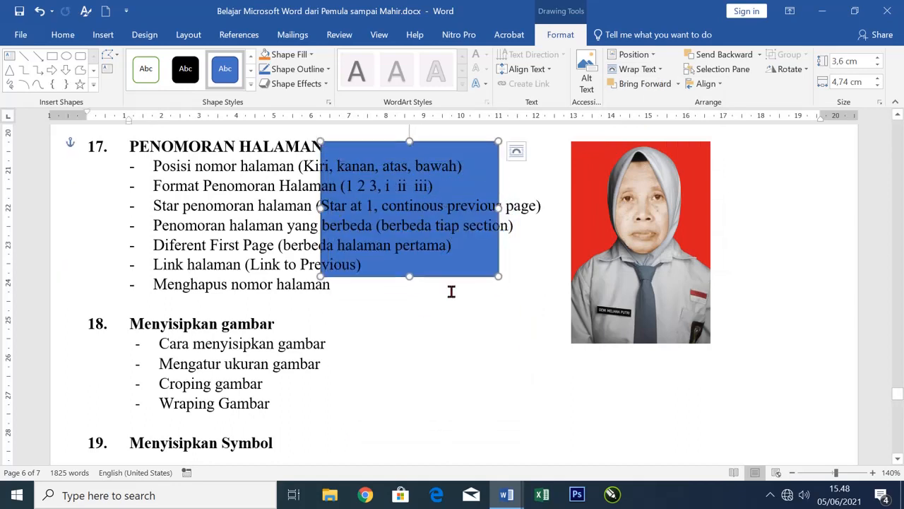
Step: Apply the semi-transparent orange theme style to the rectangle behind the "PENOMORAN HALAMAN" list
{"action": "left_click", "coordinate": [251, 84]}
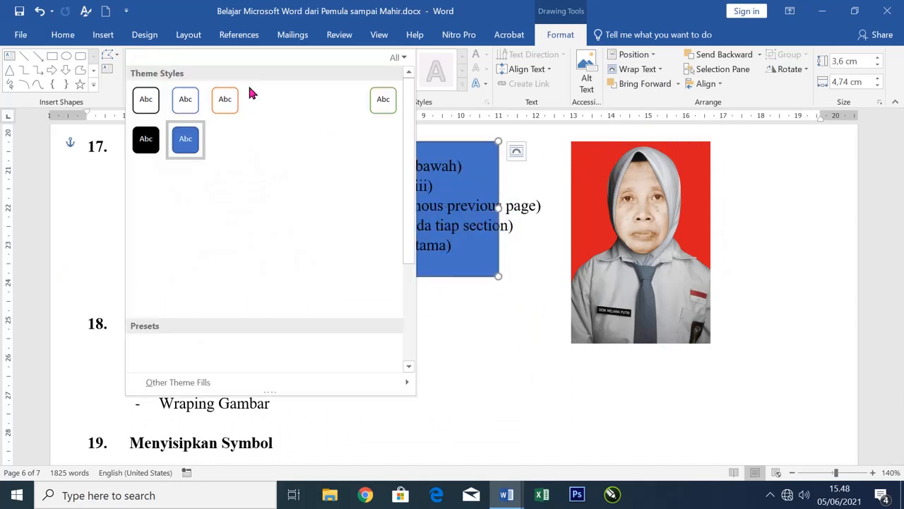
{"action": "left_click", "coordinate": [218, 227]}
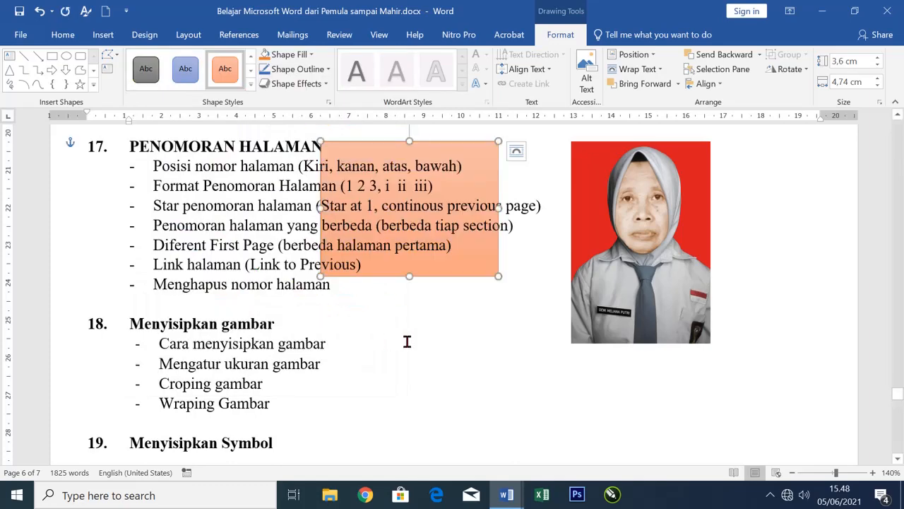
{"action": "left_click", "coordinate": [494, 347]}
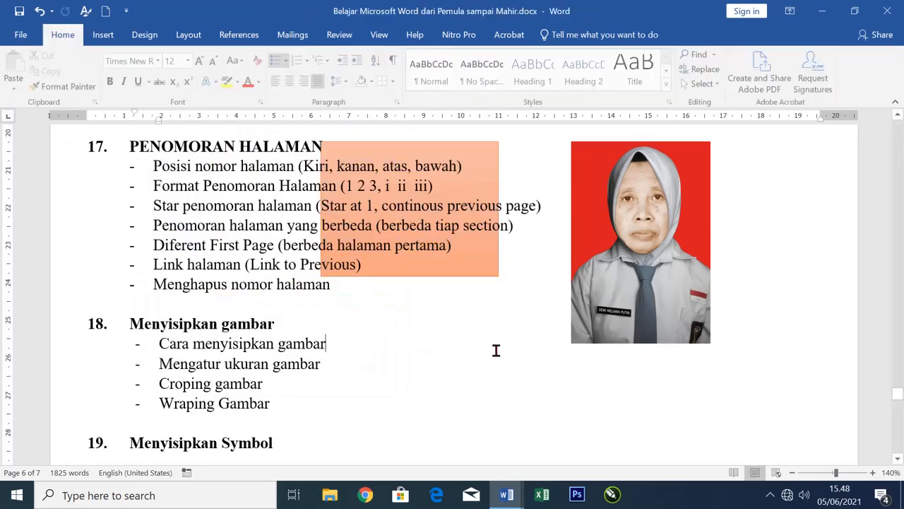
Step: Delete the orange rectangle and the portrait photo beside the "PENOMORAN HALAMAN" list
{"action": "left_click", "coordinate": [485, 265]}
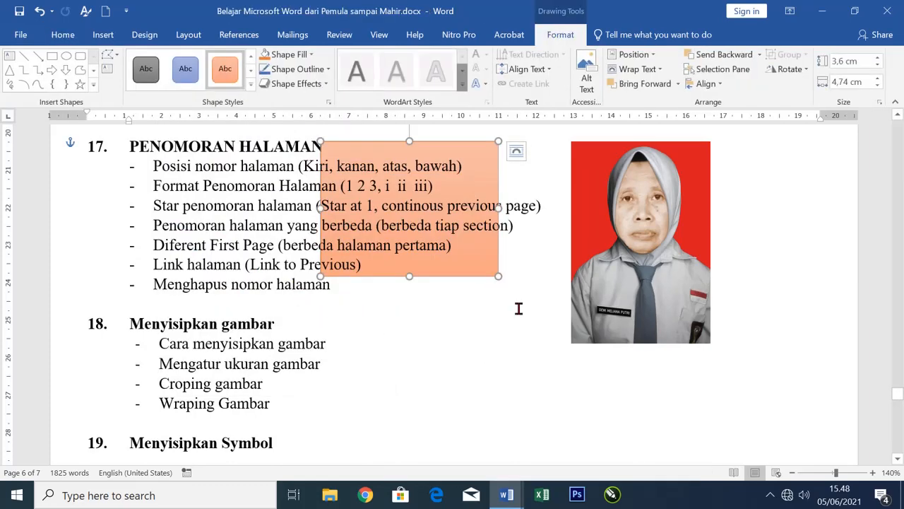
{"action": "key", "text": "Delete"}
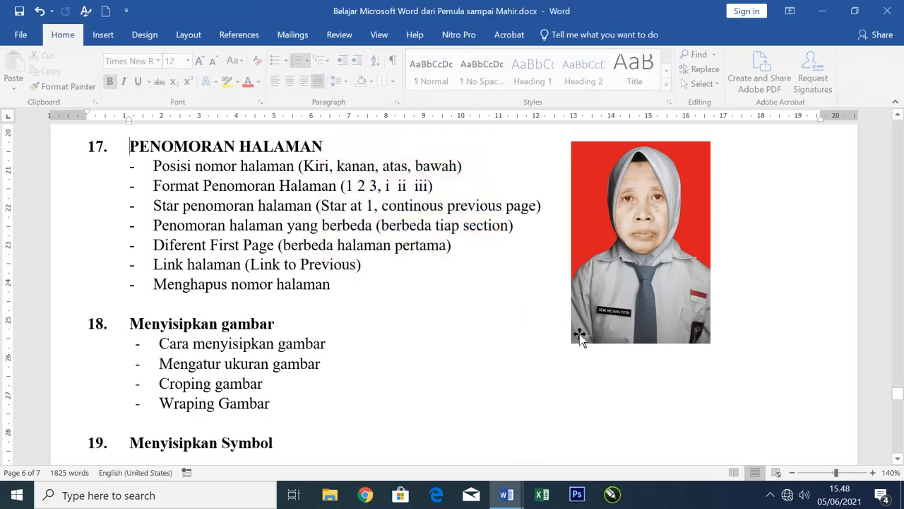
Step: Insert a √ symbol at the end of the "Diferent First Page (berbeda halaman pertama)" item
{"action": "left_click", "coordinate": [477, 246]}
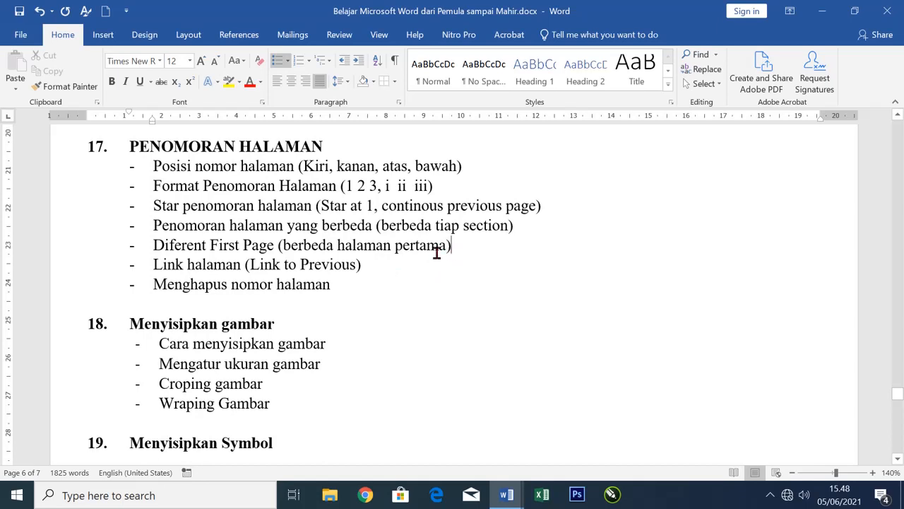
{"action": "left_click", "coordinate": [104, 36]}
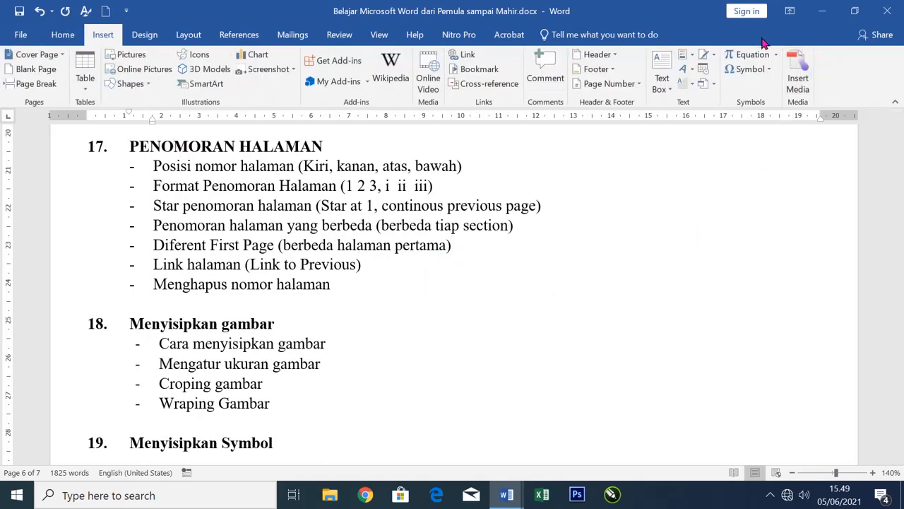
{"action": "left_click", "coordinate": [750, 74]}
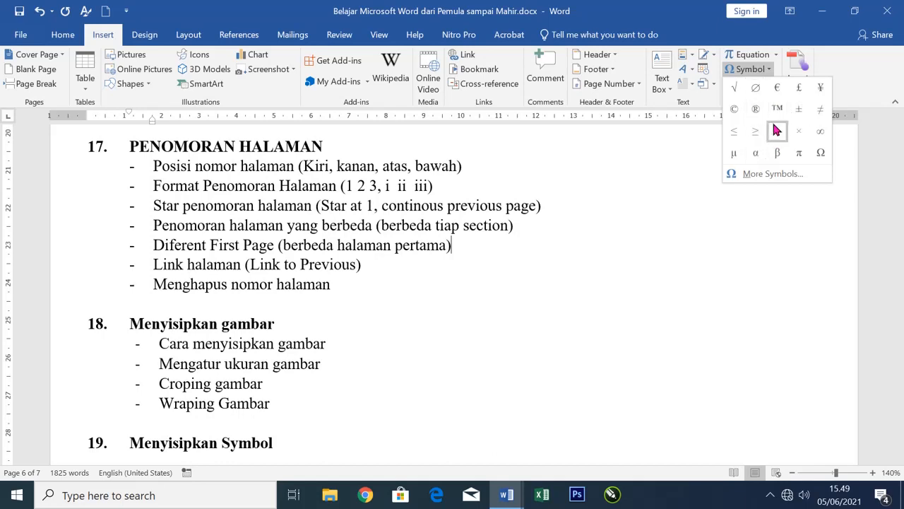
{"action": "left_click", "coordinate": [736, 93]}
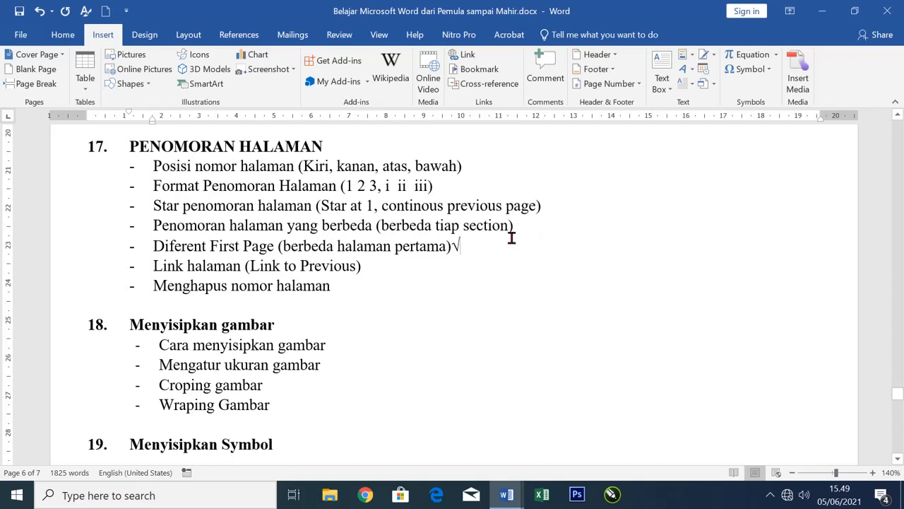
Step: Insert the degree sign (Symbol font, character code 176) after the √ and enter 50 between the two symbols
{"action": "left_click", "coordinate": [768, 70]}
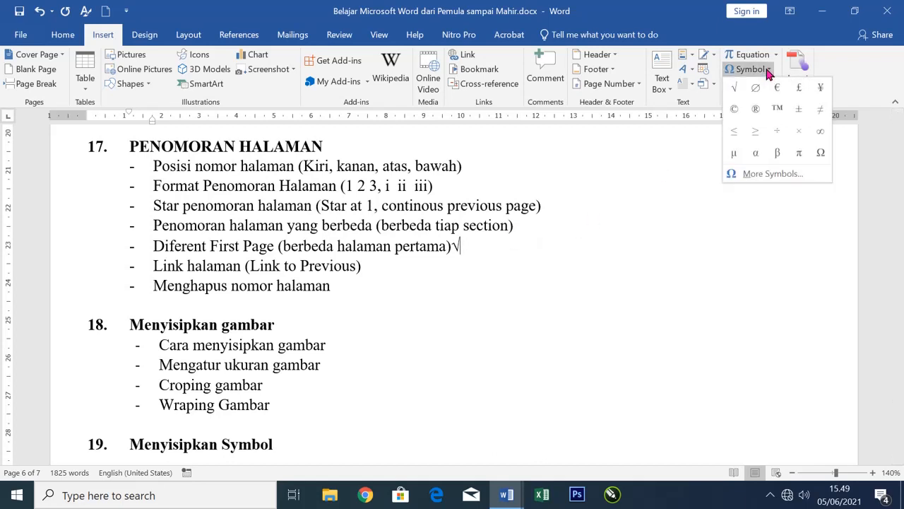
{"action": "left_click", "coordinate": [772, 175]}
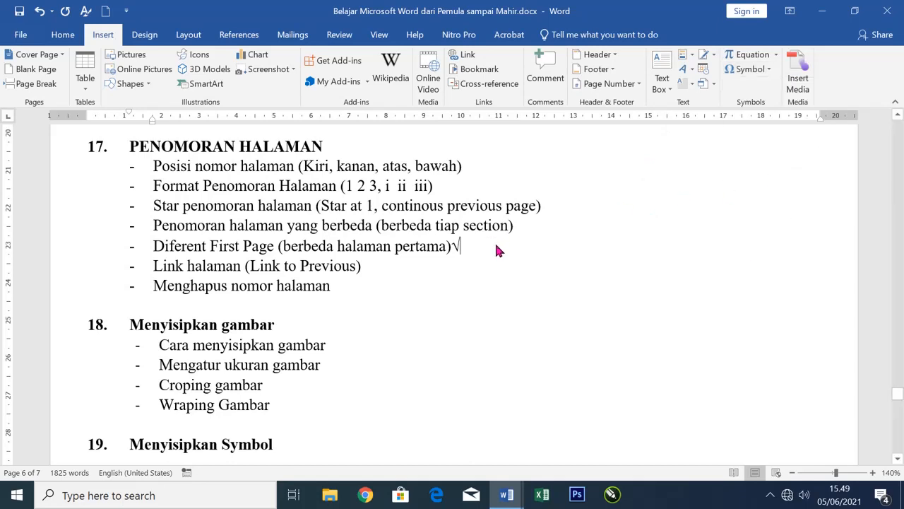
{"action": "left_click", "coordinate": [751, 68]}
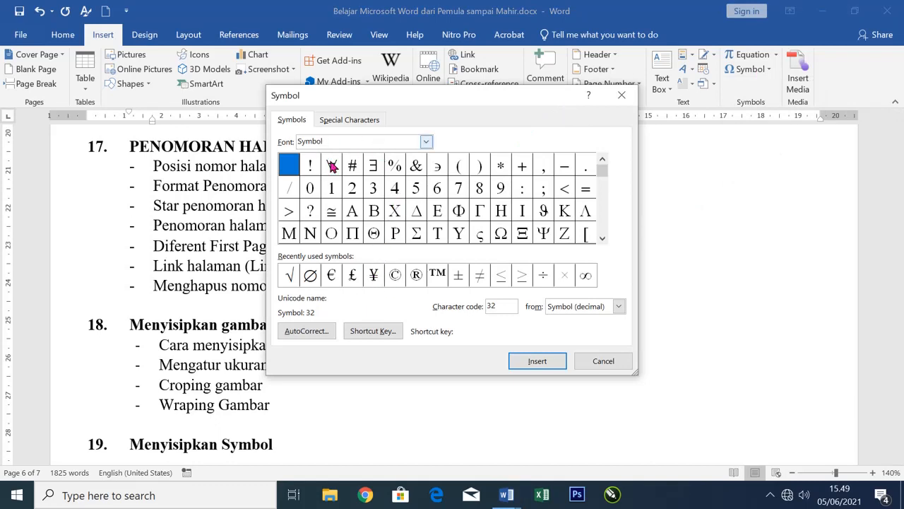
{"action": "left_click", "coordinate": [602, 239]}
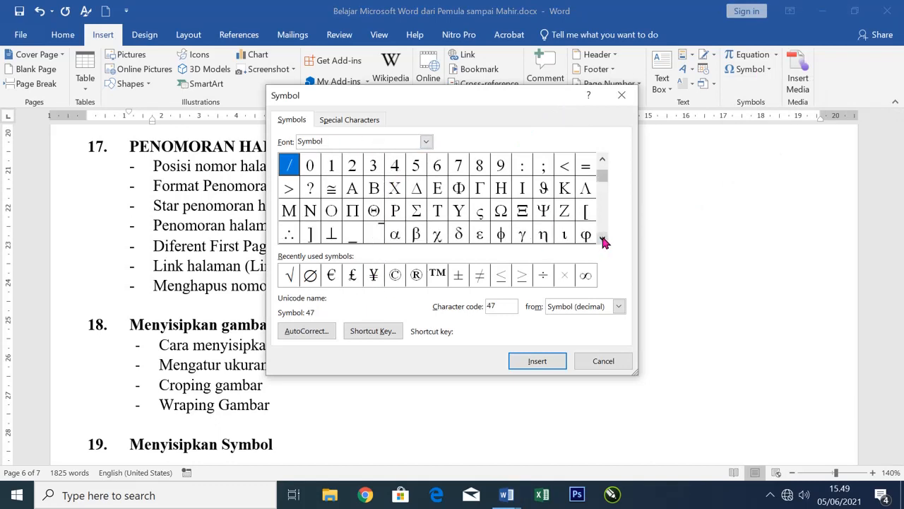
{"action": "left_click", "coordinate": [602, 239]}
{"action": "left_click", "coordinate": [602, 240]}
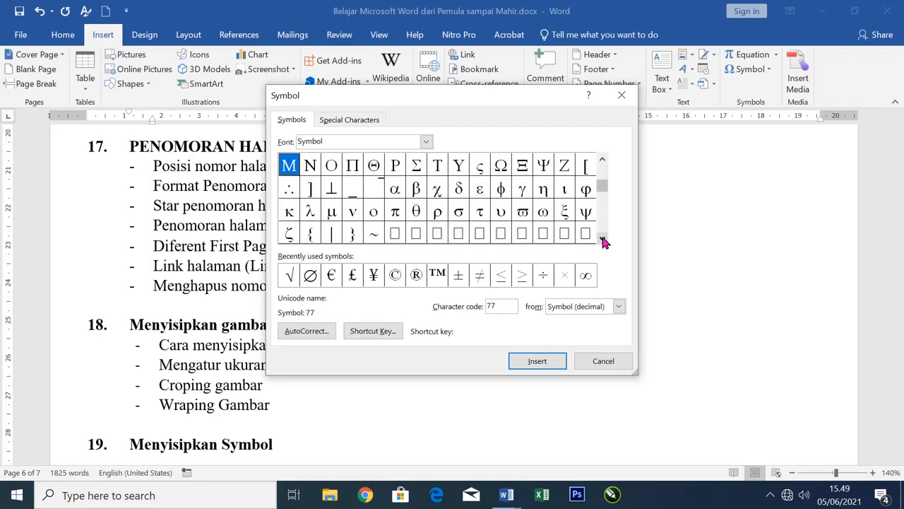
{"action": "left_click", "coordinate": [601, 240]}
{"action": "left_click", "coordinate": [602, 239]}
{"action": "left_click", "coordinate": [602, 240]}
{"action": "left_click", "coordinate": [602, 239]}
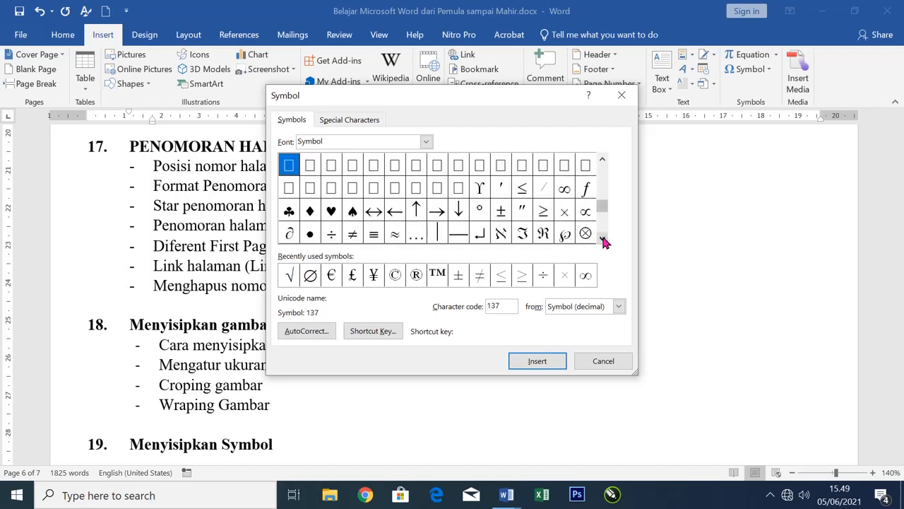
{"action": "left_click", "coordinate": [480, 214]}
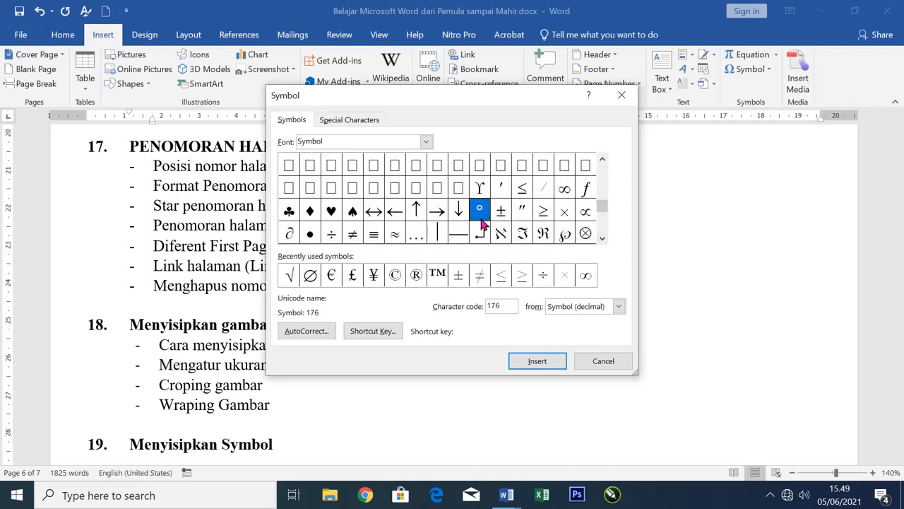
{"action": "left_click", "coordinate": [542, 363]}
{"action": "left_click", "coordinate": [602, 361]}
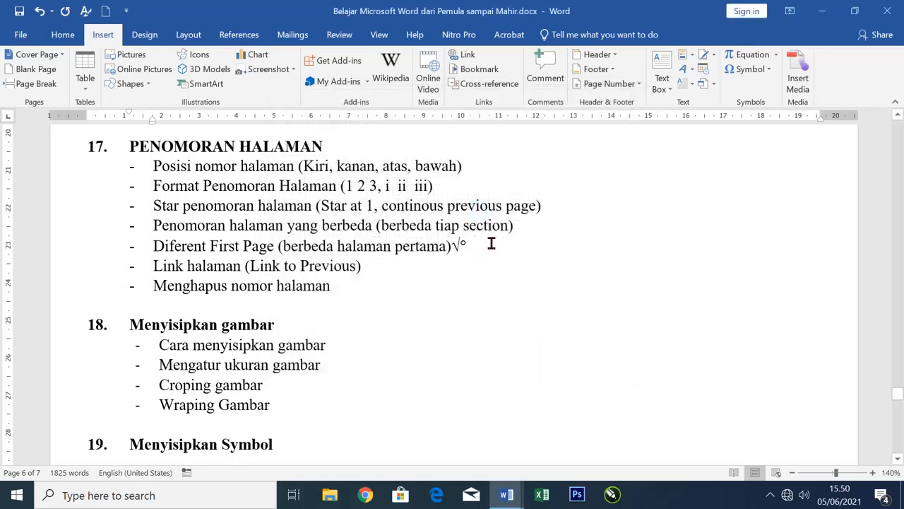
{"action": "type", "text": "0"}
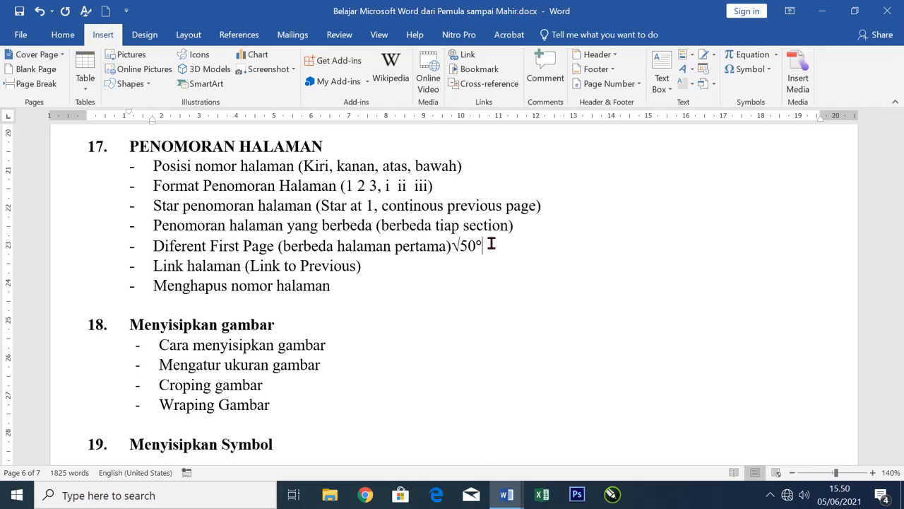
Step: Insert the ™ symbol (Symbol font, character code 212) after the degree sign in the "Diferent First Page" item
{"action": "left_click", "coordinate": [768, 71]}
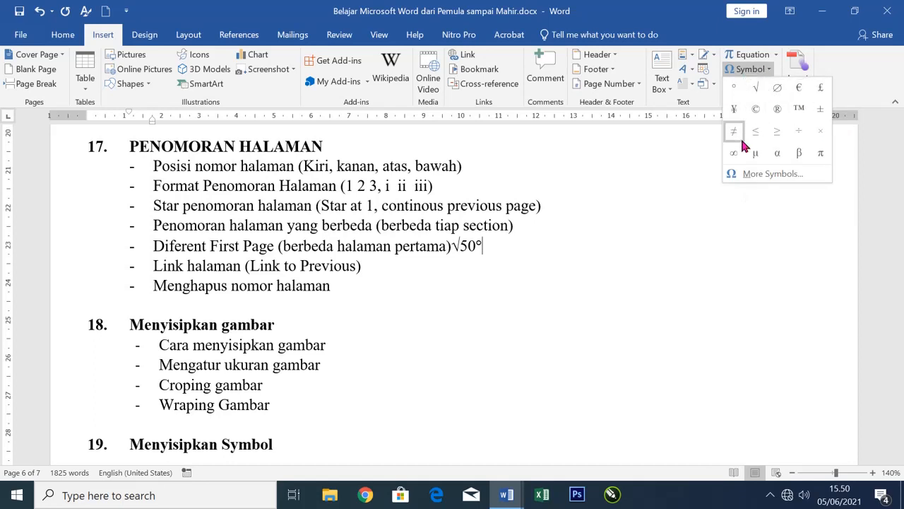
{"action": "left_click", "coordinate": [764, 175]}
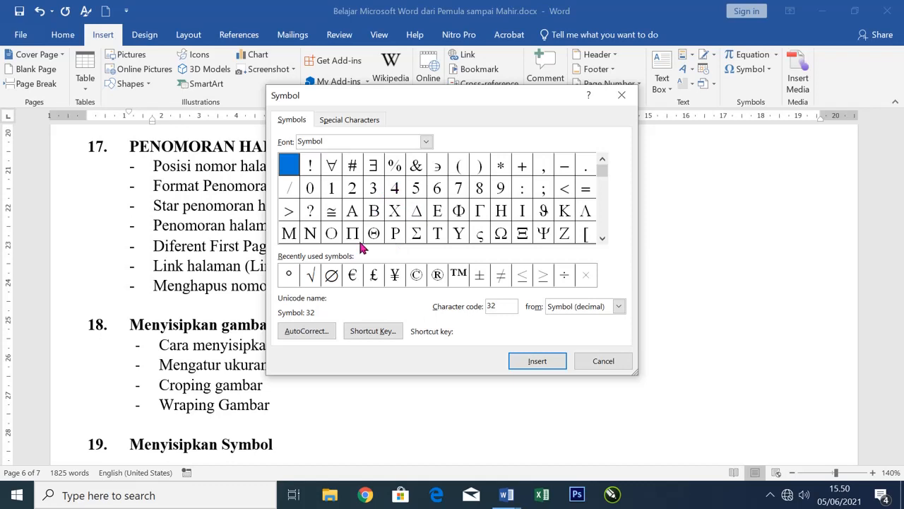
{"action": "left_click", "coordinate": [426, 141]}
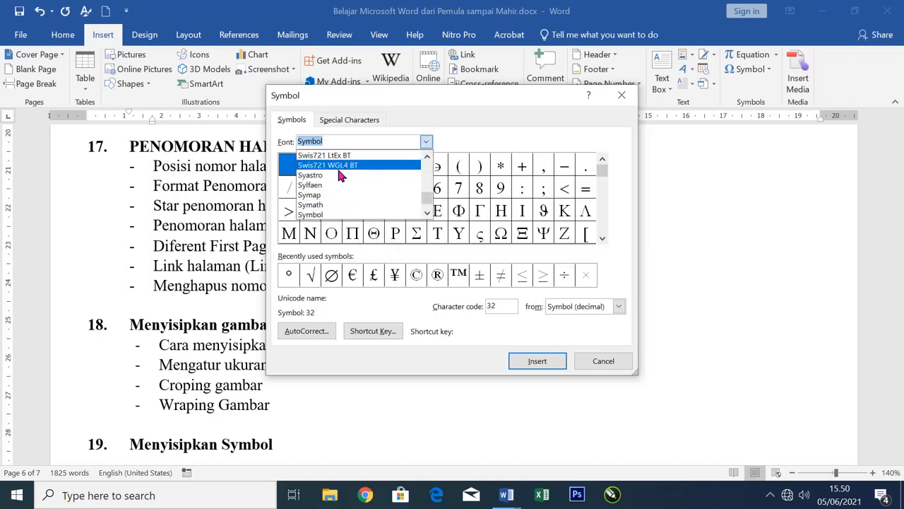
{"action": "left_click", "coordinate": [427, 143]}
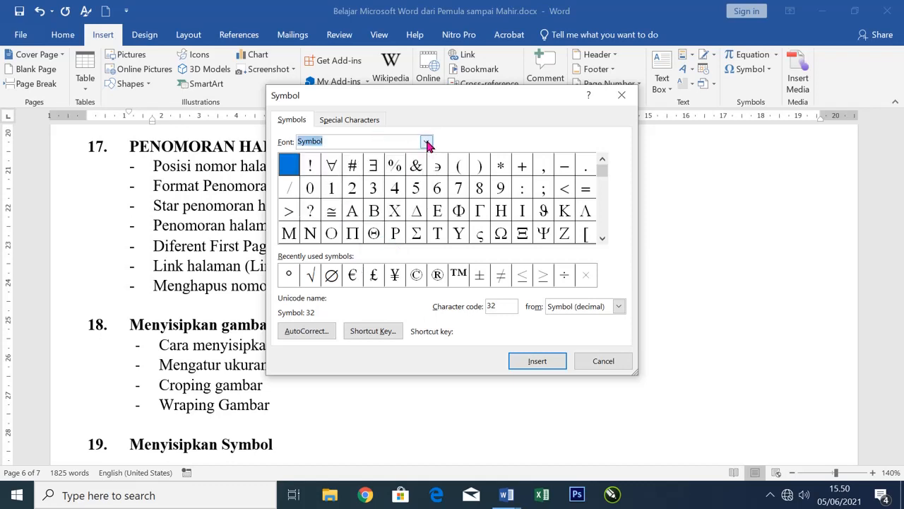
{"action": "left_click", "coordinate": [427, 142]}
{"action": "scroll", "coordinate": [339, 200], "scroll_direction": "down", "scroll_amount": 2}
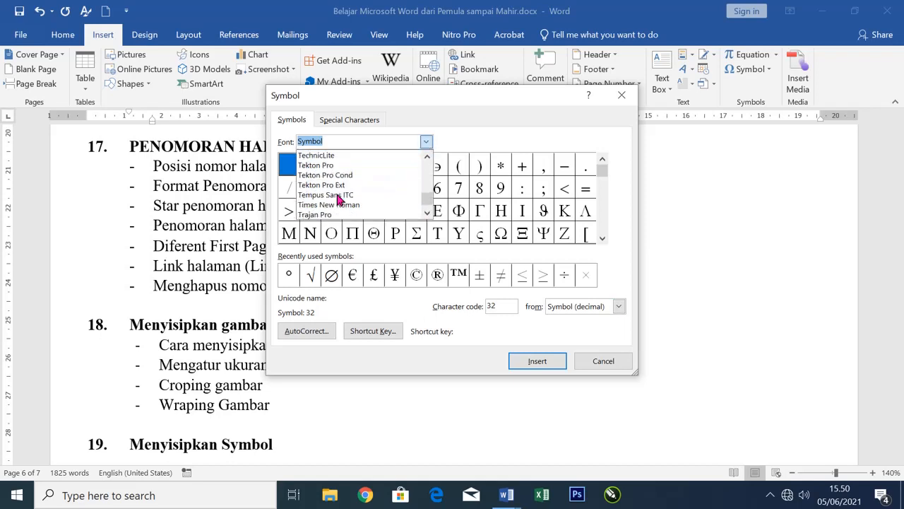
{"action": "left_click", "coordinate": [426, 141]}
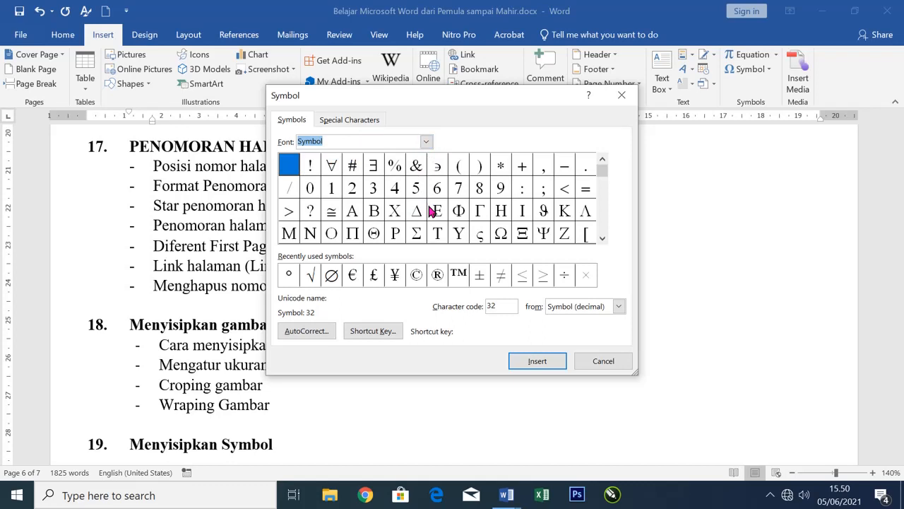
{"action": "left_click", "coordinate": [604, 239]}
{"action": "left_click", "coordinate": [604, 239]}
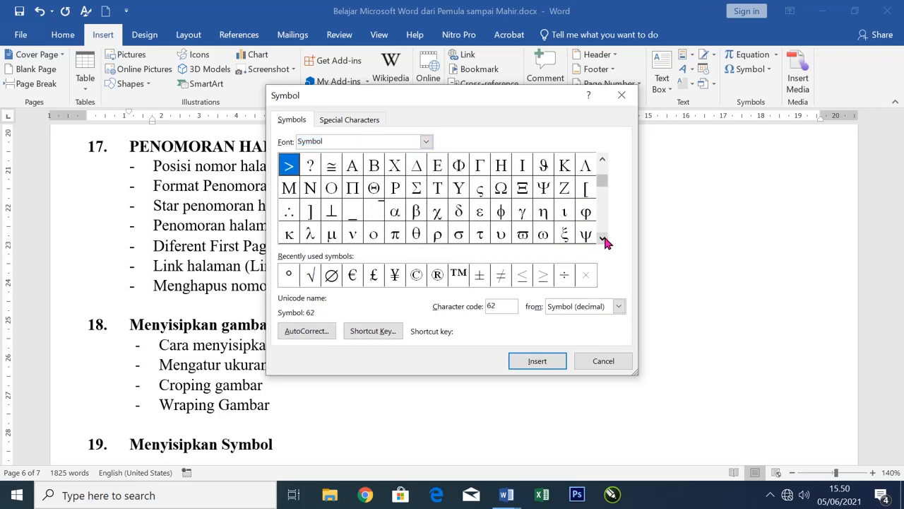
{"action": "left_click", "coordinate": [604, 239]}
{"action": "left_click", "coordinate": [604, 239]}
{"action": "left_click", "coordinate": [604, 239]}
{"action": "left_click", "coordinate": [603, 239]}
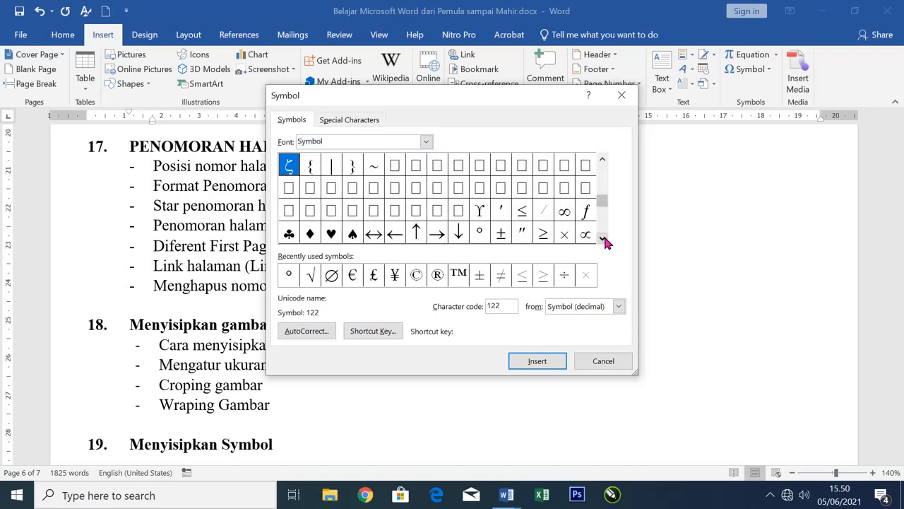
{"action": "left_click", "coordinate": [604, 239]}
{"action": "left_click", "coordinate": [603, 238]}
{"action": "left_click", "coordinate": [604, 239]}
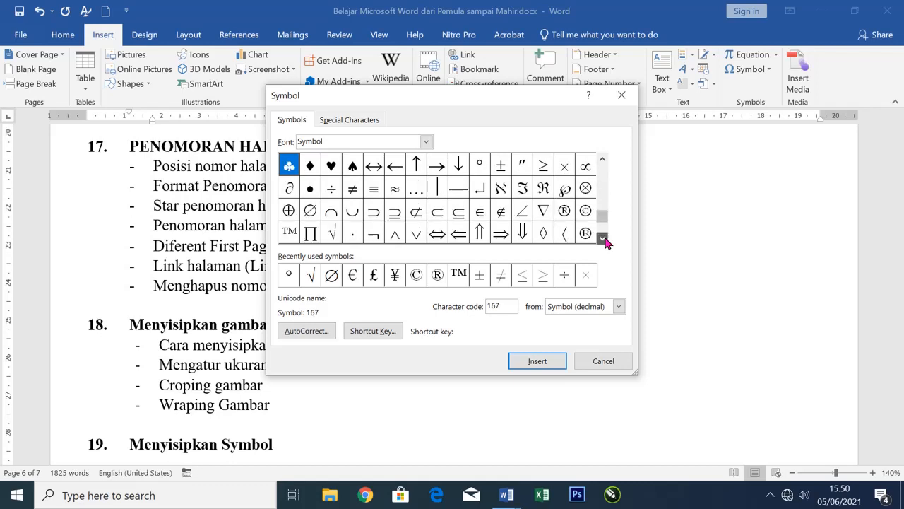
{"action": "left_click", "coordinate": [604, 239]}
{"action": "left_click", "coordinate": [604, 238]}
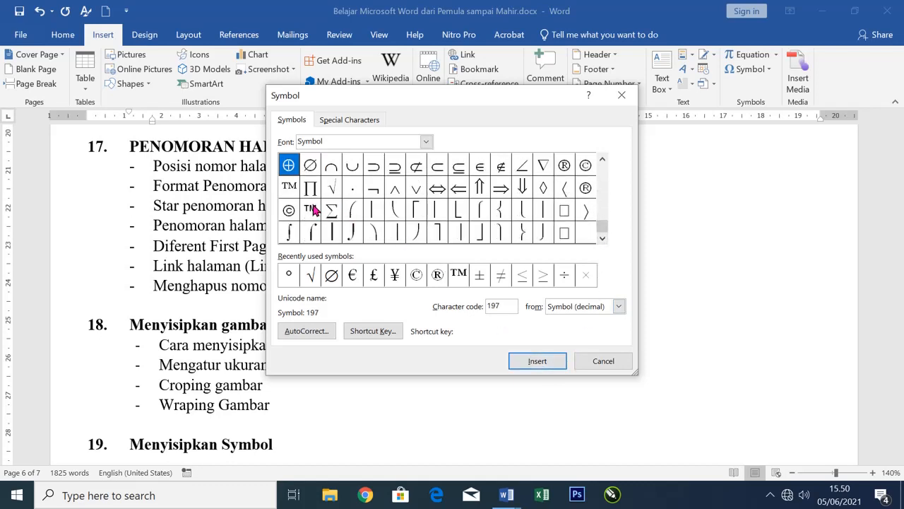
{"action": "left_click", "coordinate": [291, 188]}
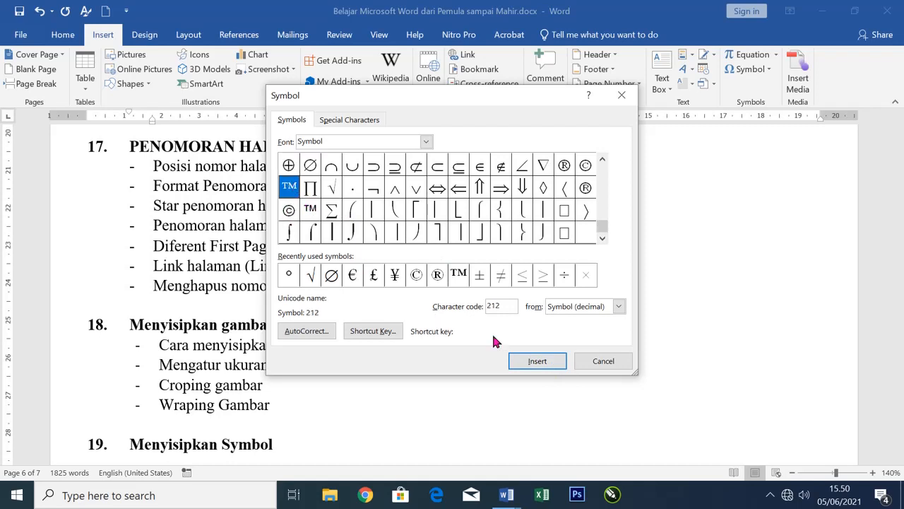
{"action": "left_click", "coordinate": [535, 361]}
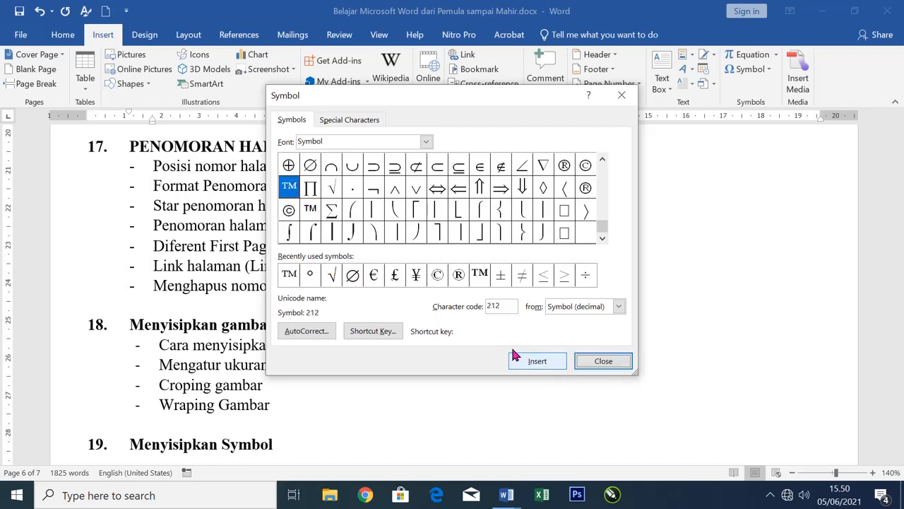
{"action": "left_click", "coordinate": [603, 361]}
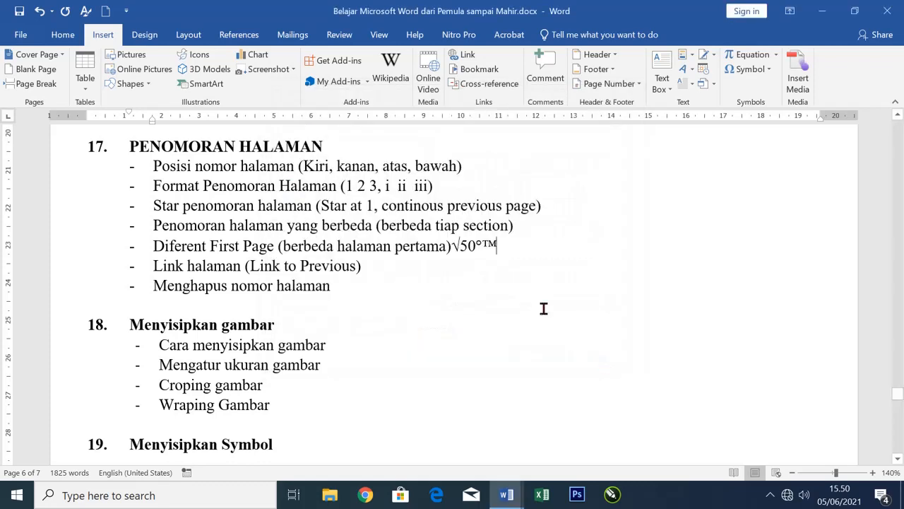
Step: Add two empty list lines above the "Membuat grafik" heading and remove the numbering from the first one
{"action": "left_click", "coordinate": [408, 289]}
{"action": "scroll", "coordinate": [408, 292], "scroll_direction": "down", "scroll_amount": 2}
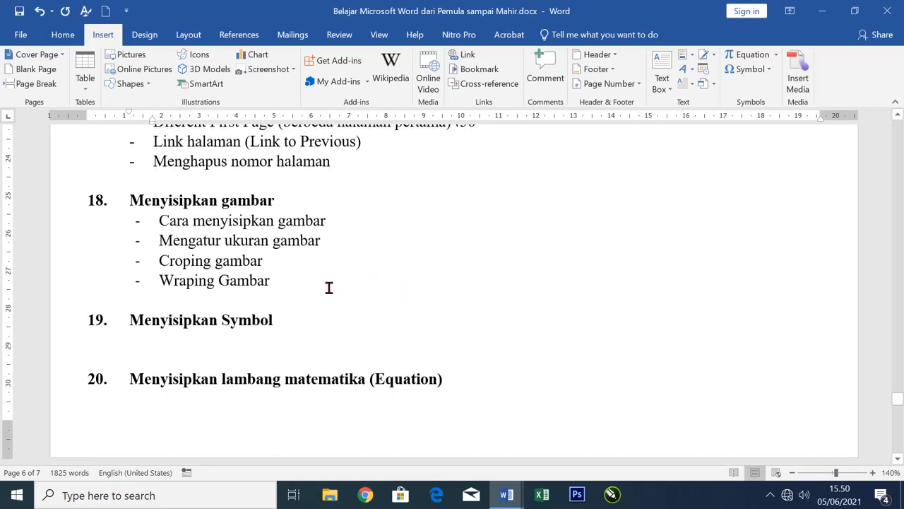
{"action": "scroll", "coordinate": [332, 322], "scroll_direction": "down", "scroll_amount": 2}
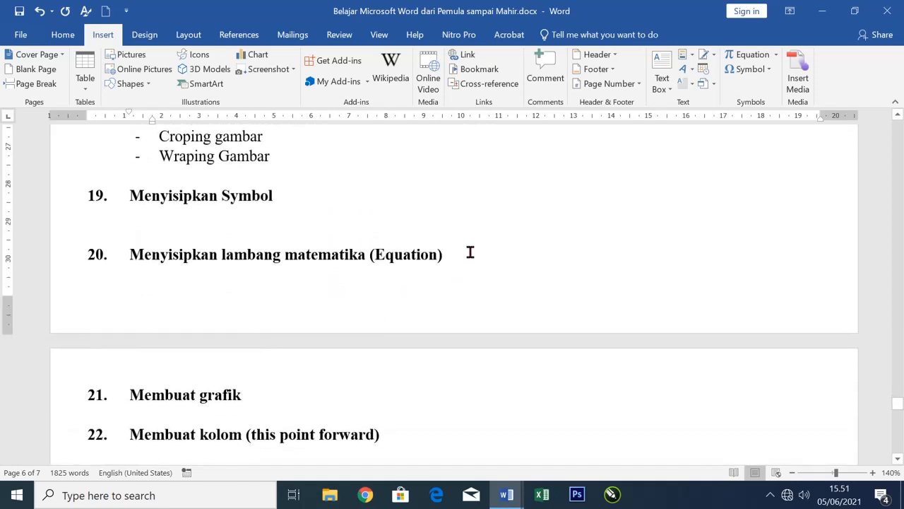
{"action": "left_click", "coordinate": [475, 257]}
{"action": "left_click", "coordinate": [264, 392]}
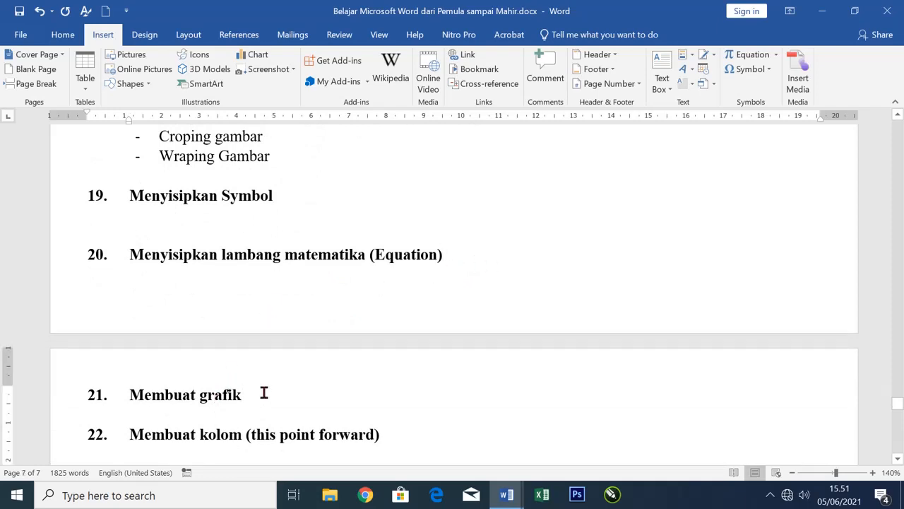
{"action": "key", "text": "Return"}
{"action": "key", "text": "Return"}
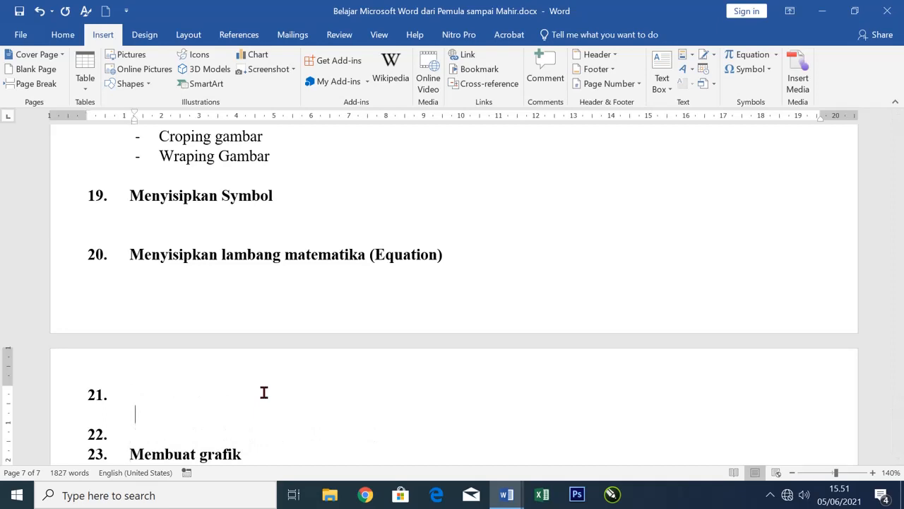
{"action": "key", "text": "Up"}
{"action": "key", "text": "BackSpace"}
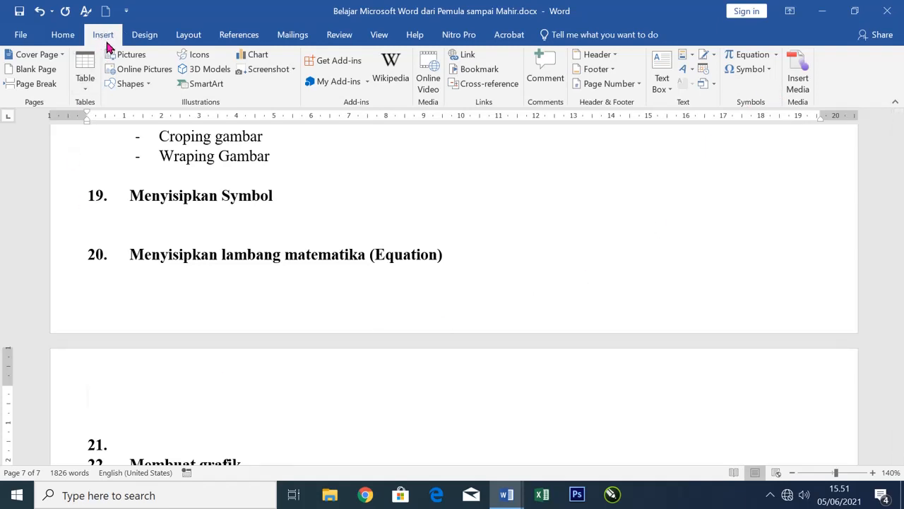
Step: Insert the built-in Binomial Theorem equation on the unnumbered blank line at the start of page 7
{"action": "left_click", "coordinate": [776, 56]}
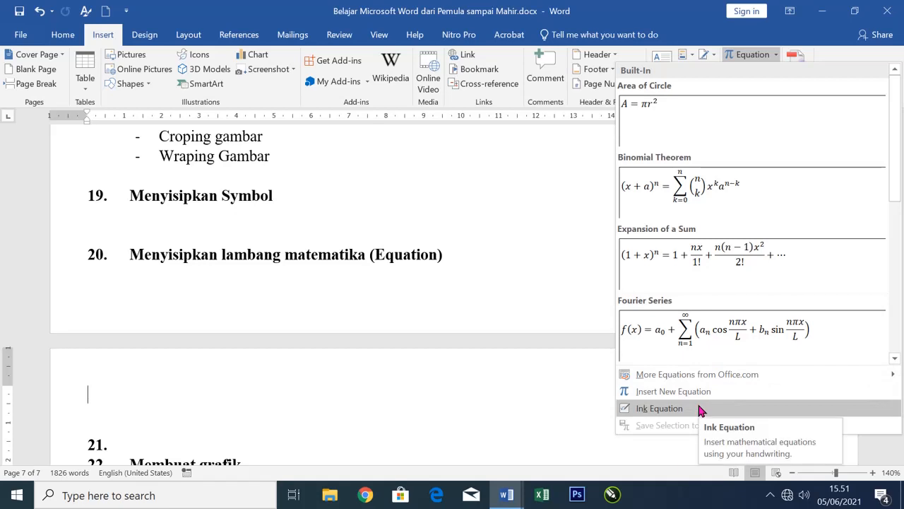
{"action": "left_click", "coordinate": [693, 186]}
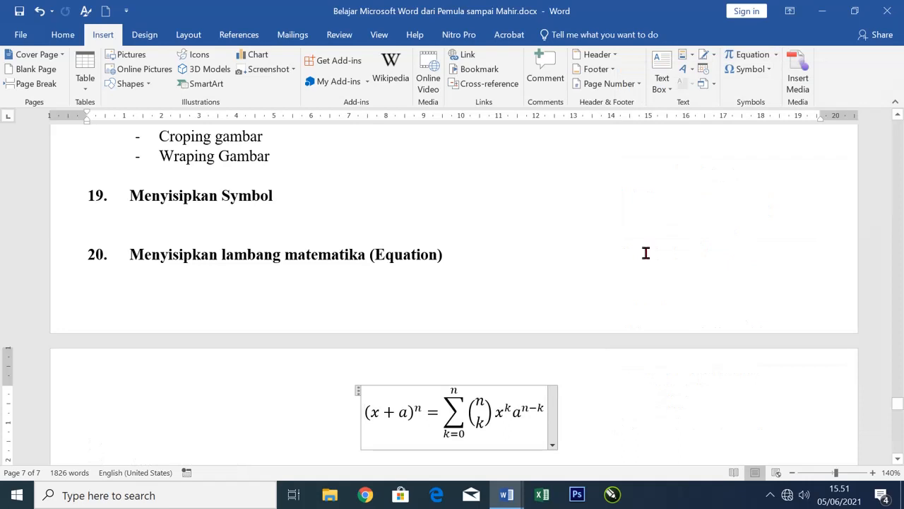
{"action": "scroll", "coordinate": [601, 304], "scroll_direction": "down", "scroll_amount": 3}
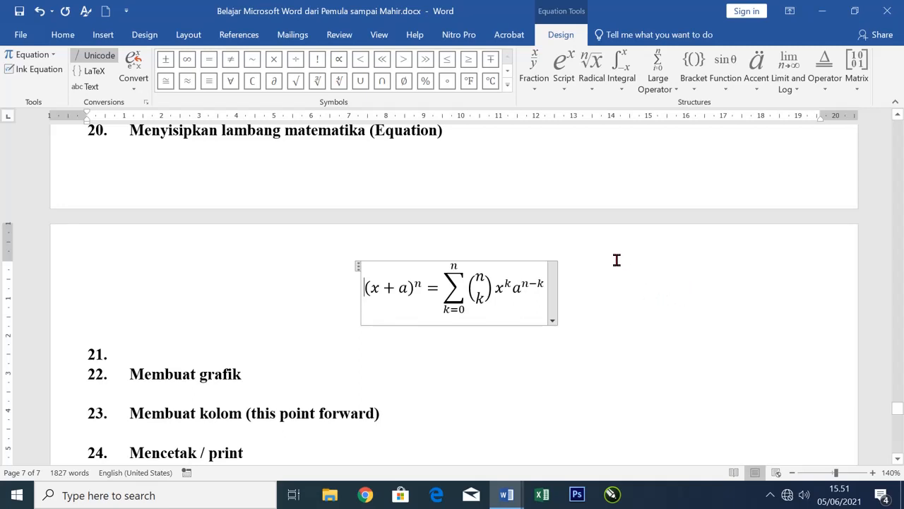
{"action": "left_click", "coordinate": [104, 37]}
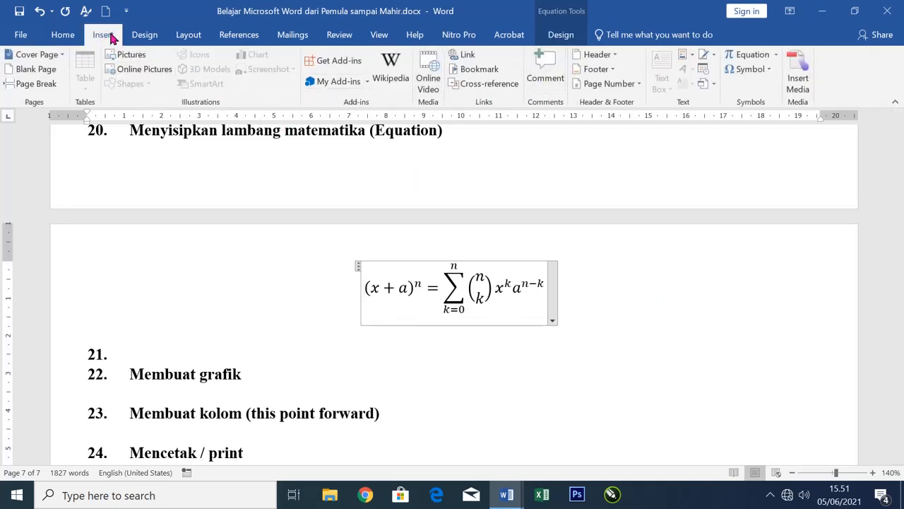
{"action": "left_click", "coordinate": [749, 55]}
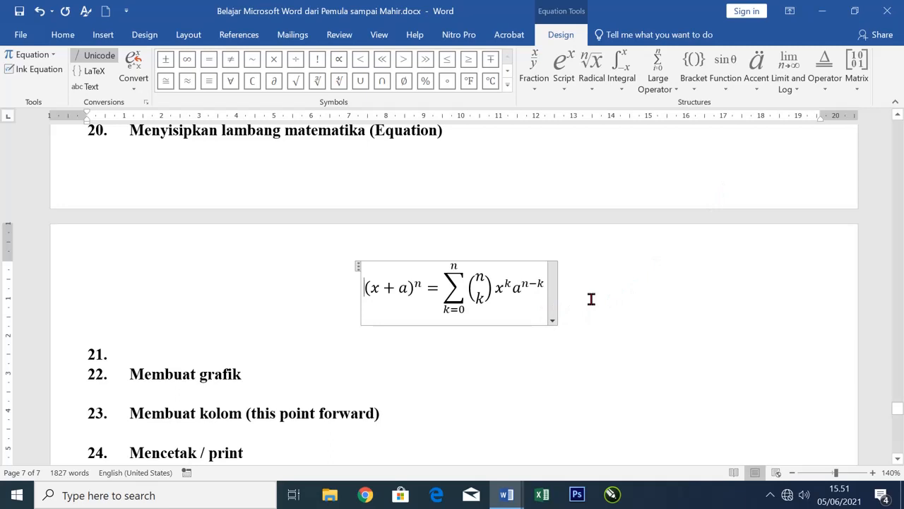
{"action": "left_click", "coordinate": [486, 295]}
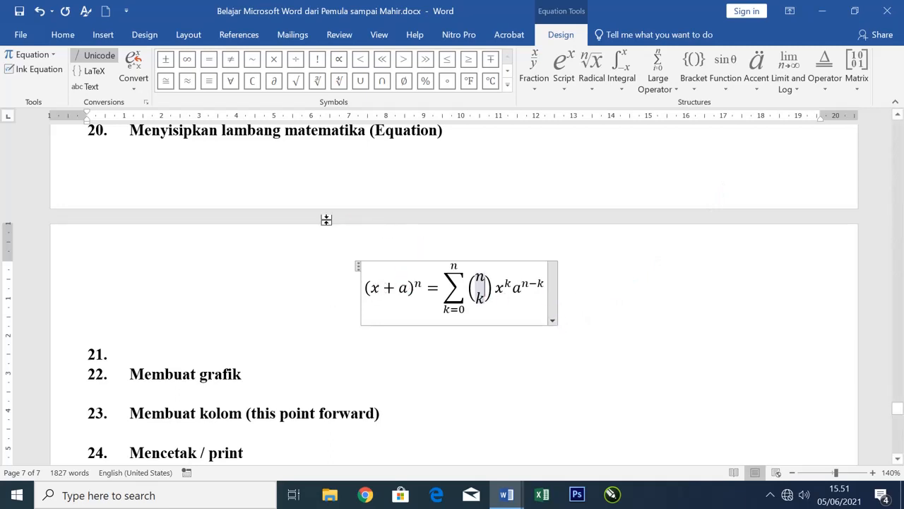
{"action": "left_click", "coordinate": [101, 35]}
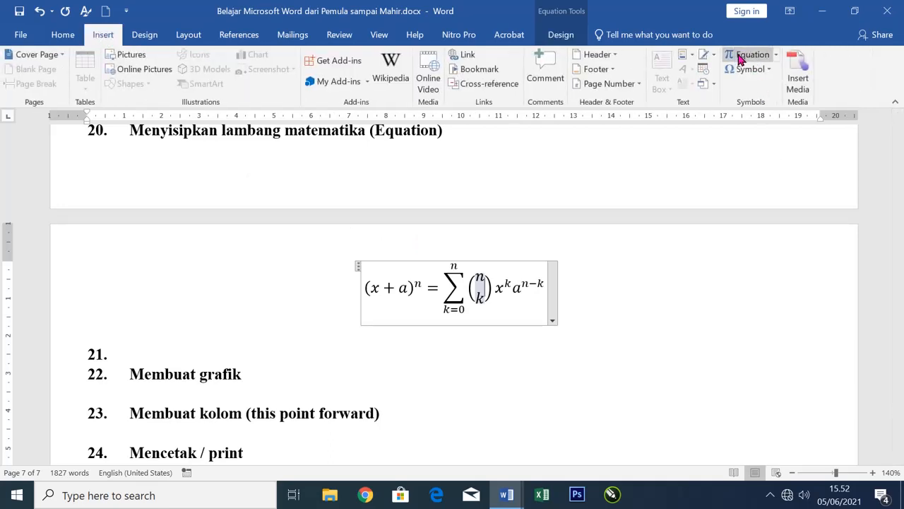
{"action": "left_click", "coordinate": [776, 57]}
{"action": "left_click", "coordinate": [756, 57]}
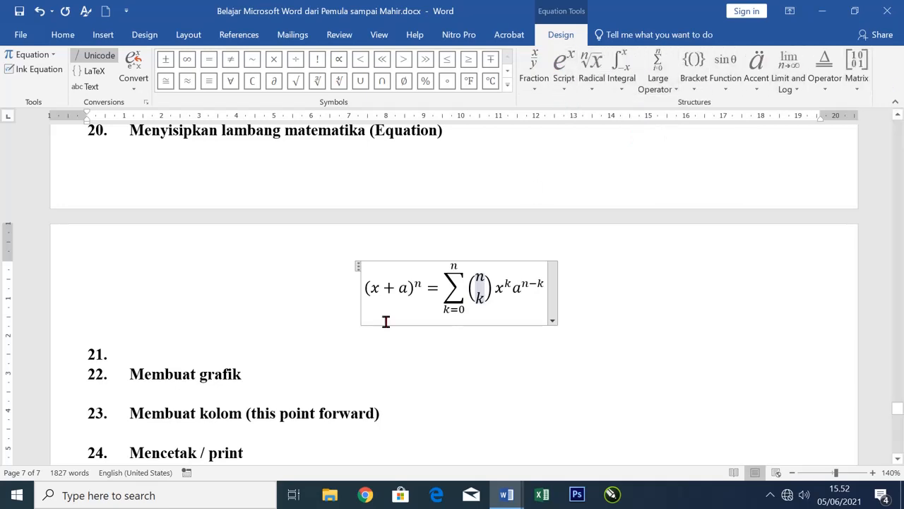
Step: Delete the Binomial Theorem equation above the empty item 21
{"action": "left_click", "coordinate": [99, 285]}
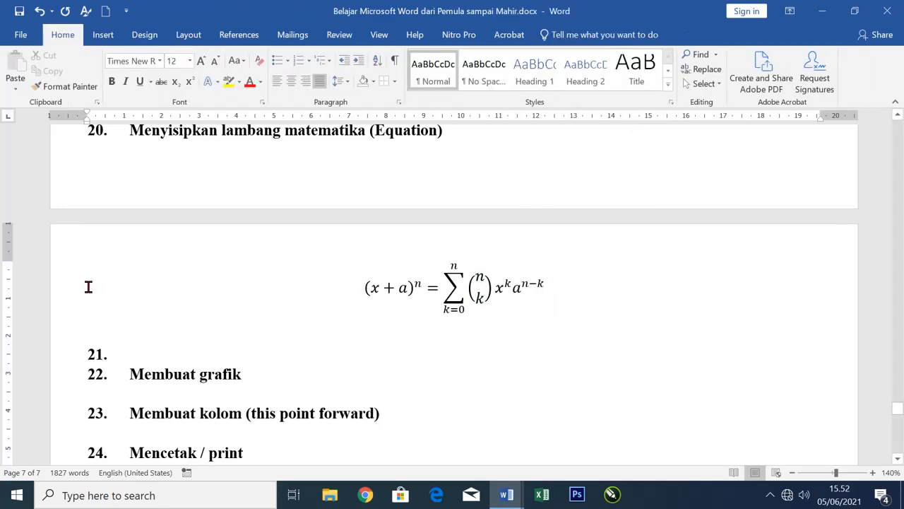
{"action": "key", "text": "shift+End"}
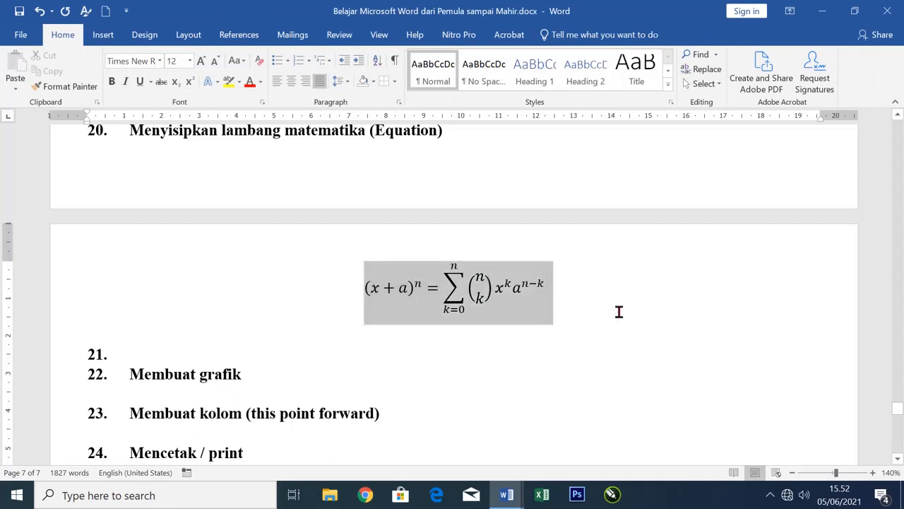
{"action": "key", "text": "Delete"}
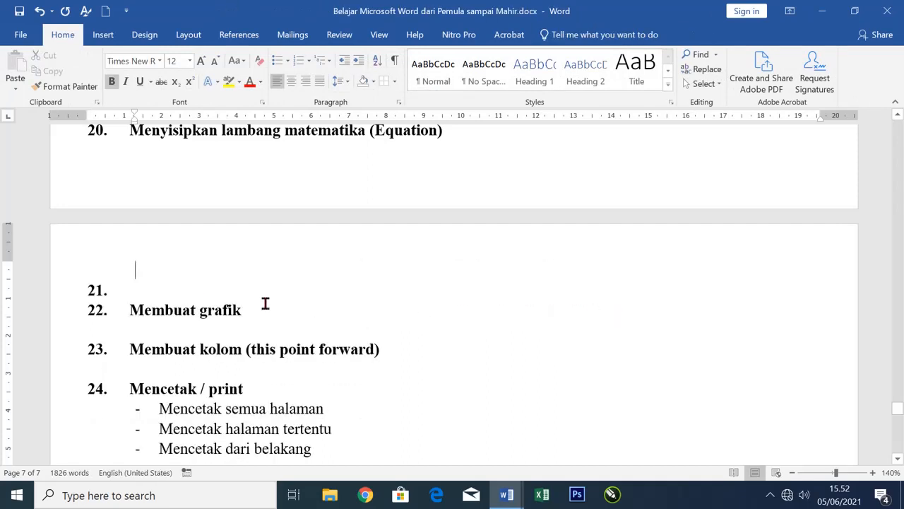
Step: Add two blank lines above the empty item 21 and insert a new blank equation there
{"action": "key", "text": "Return"}
{"action": "key", "text": "Return"}
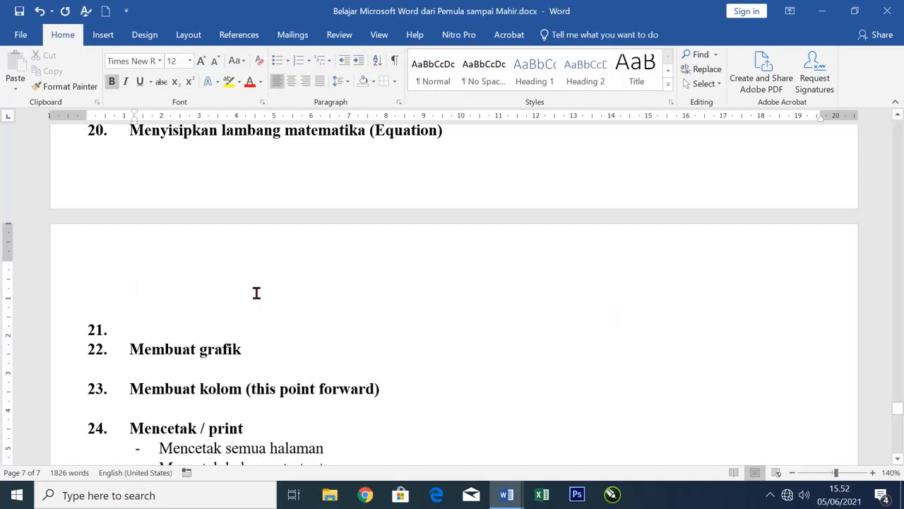
{"action": "left_click", "coordinate": [103, 34]}
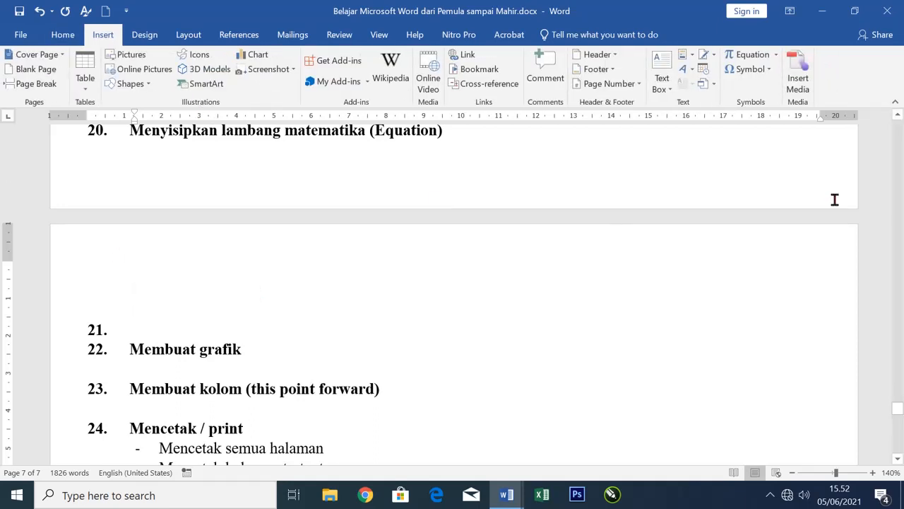
{"action": "left_click", "coordinate": [741, 55]}
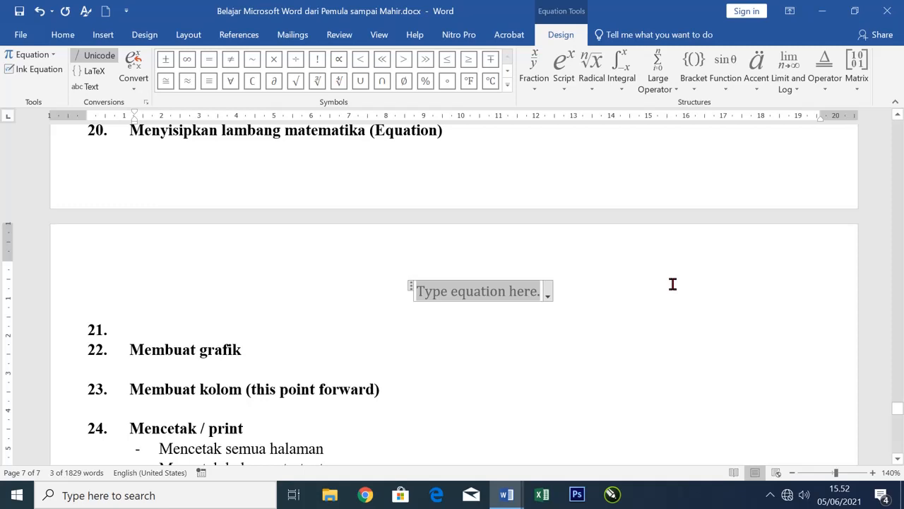
Step: Insert a stacked fraction into the blank equation, with 1 as numerator and 2 as denominator
{"action": "left_click", "coordinate": [535, 66]}
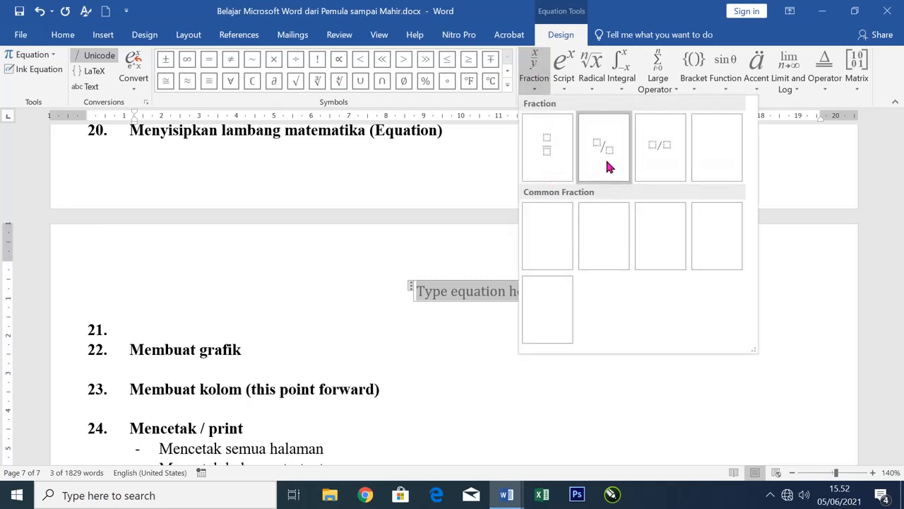
{"action": "left_click", "coordinate": [546, 147]}
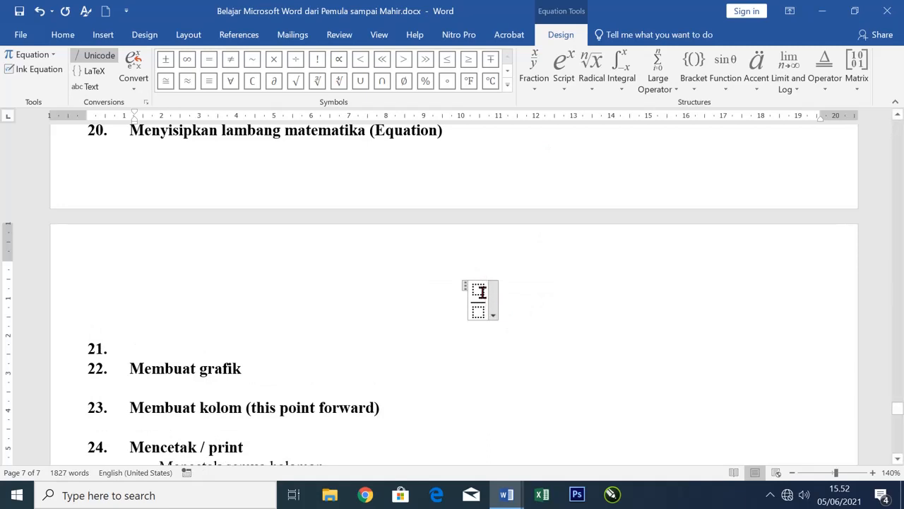
{"action": "left_click", "coordinate": [479, 290]}
{"action": "type", "text": "1/2"}
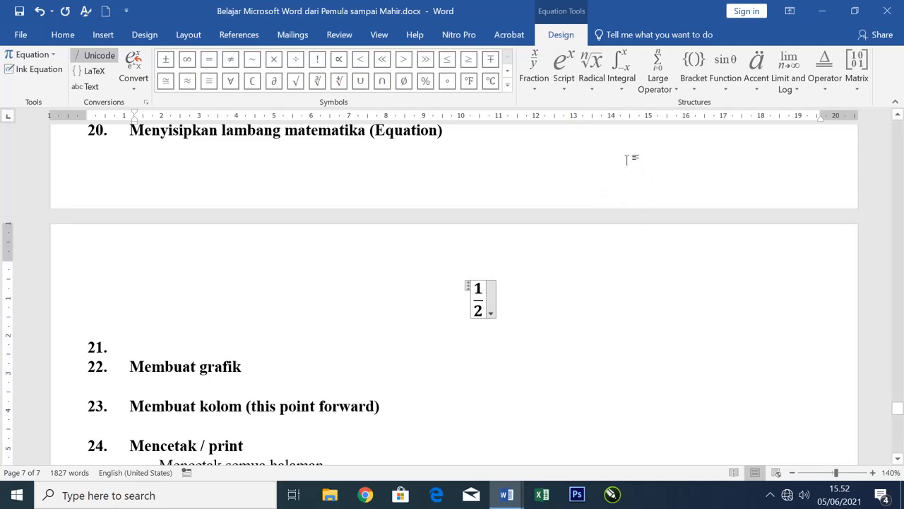
Step: Append a plus sign and a superscript term after the ½ fraction, with base 10 and exponent 2
{"action": "type", "text": "="}
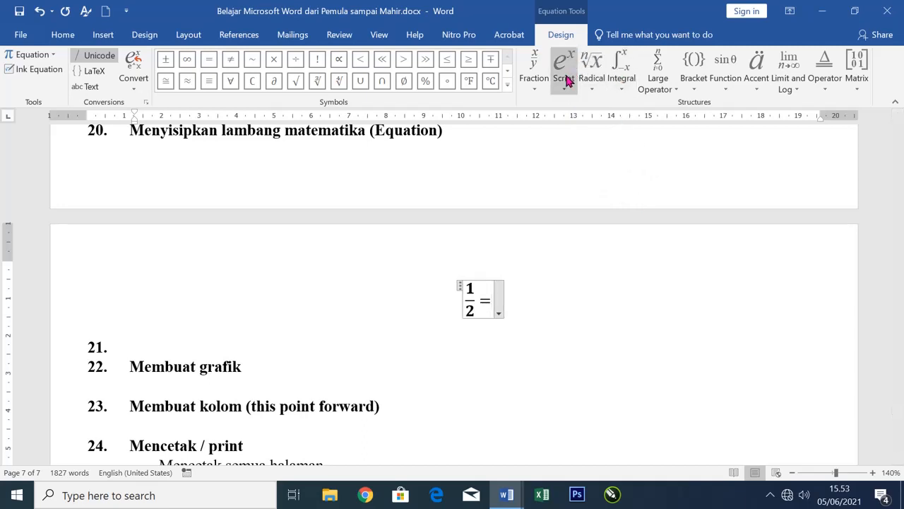
{"action": "key", "text": "BackSpace"}
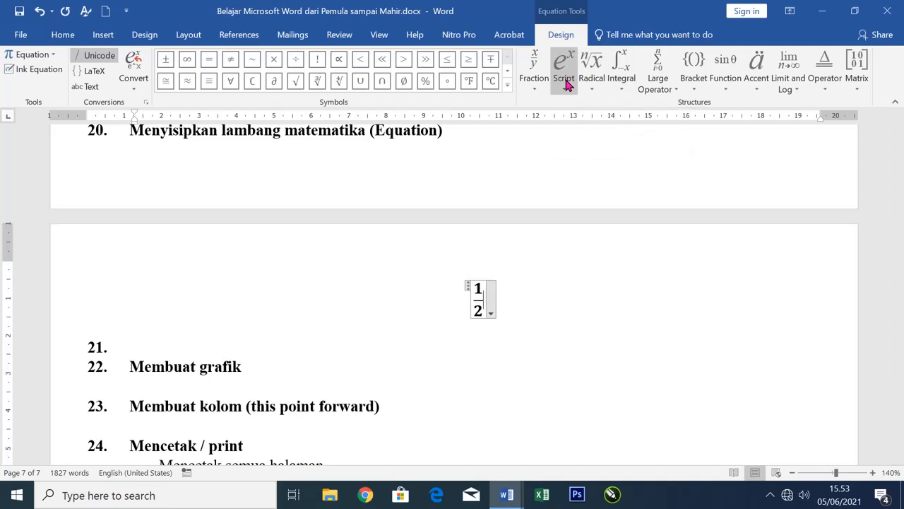
{"action": "type", "text": "+"}
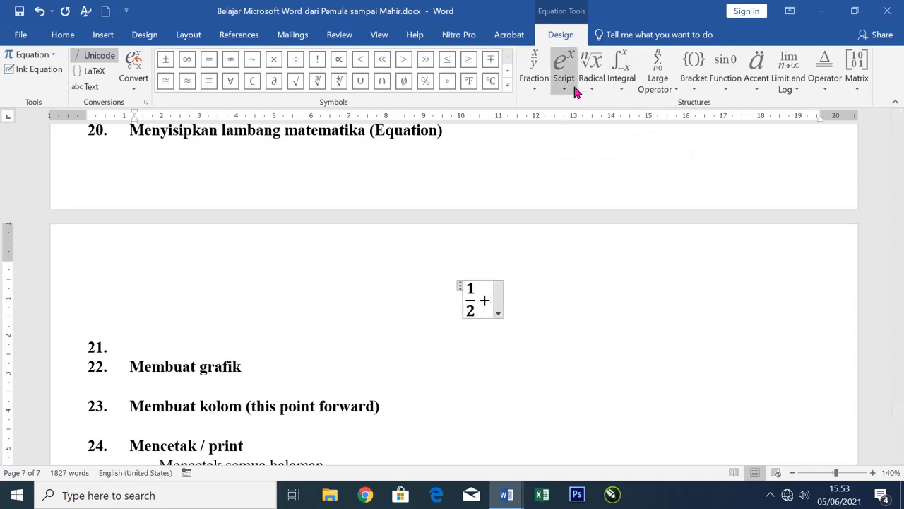
{"action": "left_click", "coordinate": [564, 65]}
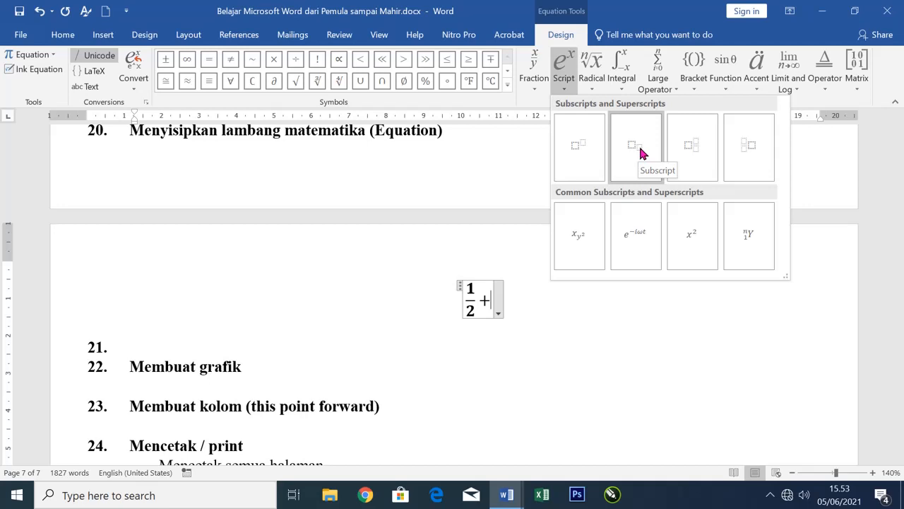
{"action": "left_click", "coordinate": [579, 146]}
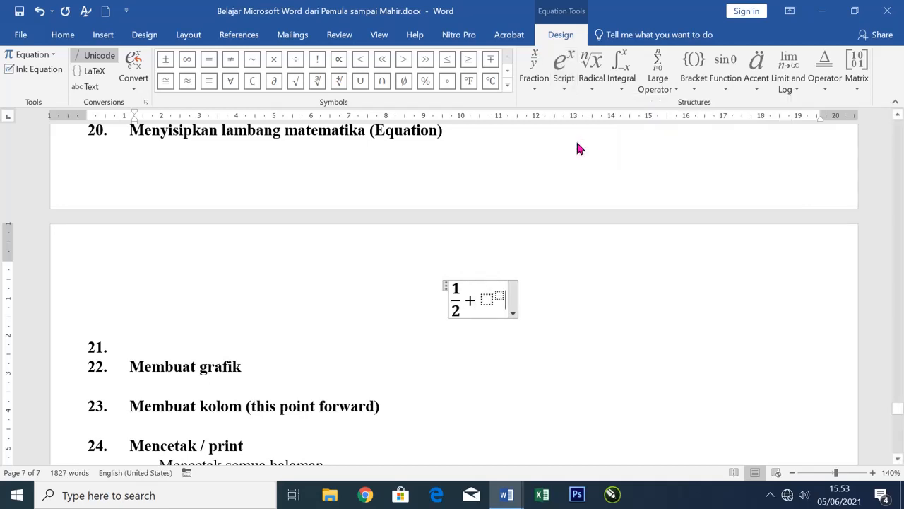
{"action": "left_click", "coordinate": [487, 299]}
{"action": "type", "text": "10"}
{"action": "key", "text": "Right"}
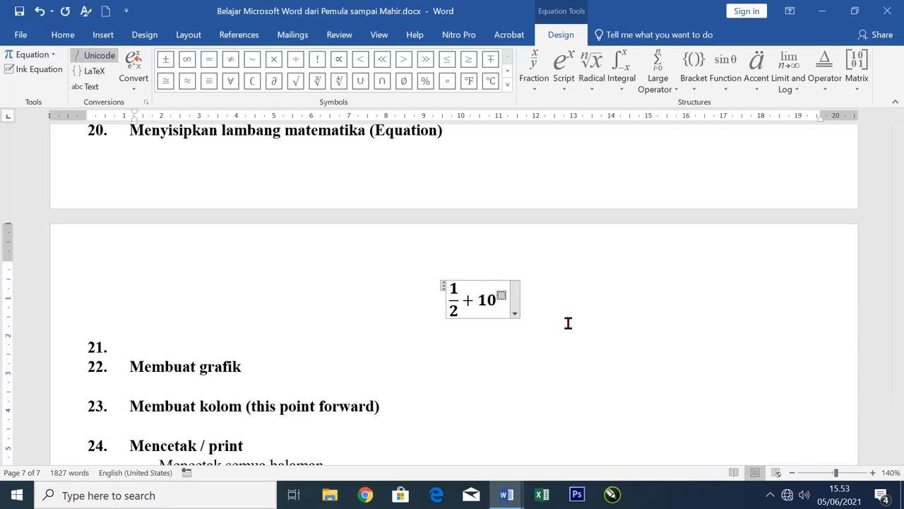
{"action": "type", "text": "2"}
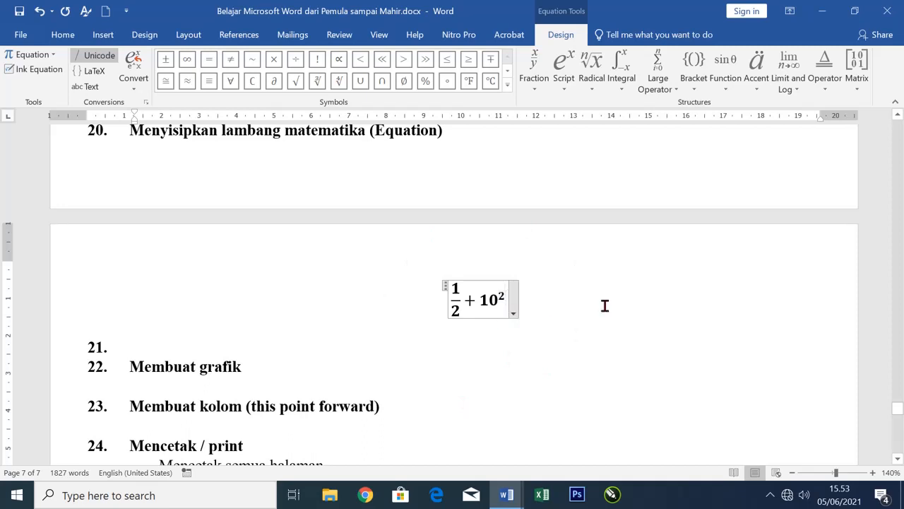
Step: Append a square root containing 252 after the 10² term in the equation
{"action": "left_click", "coordinate": [592, 65]}
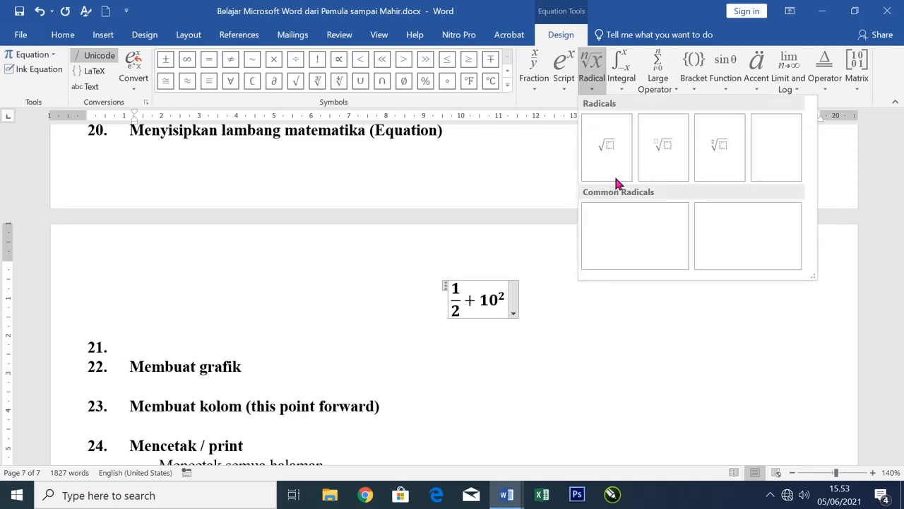
{"action": "left_click", "coordinate": [605, 147]}
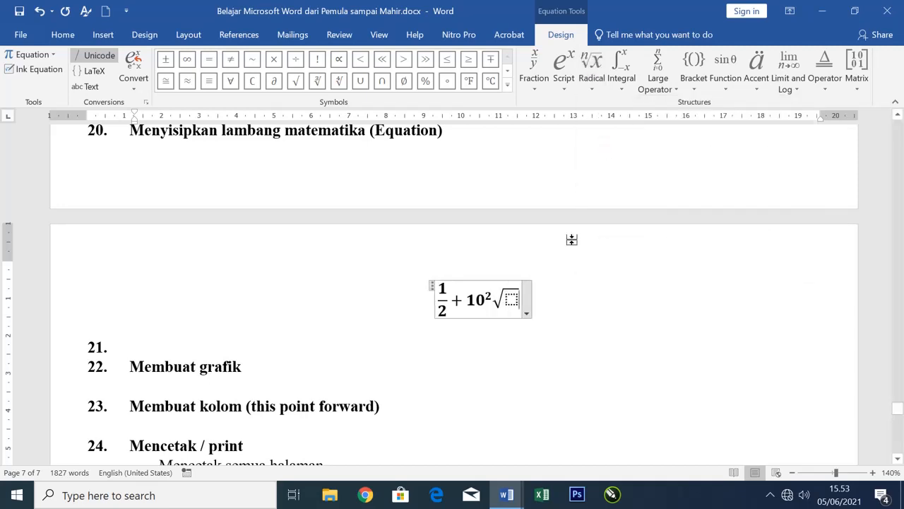
{"action": "left_click", "coordinate": [511, 298]}
{"action": "type", "text": "252"}
{"action": "key", "text": "Right"}
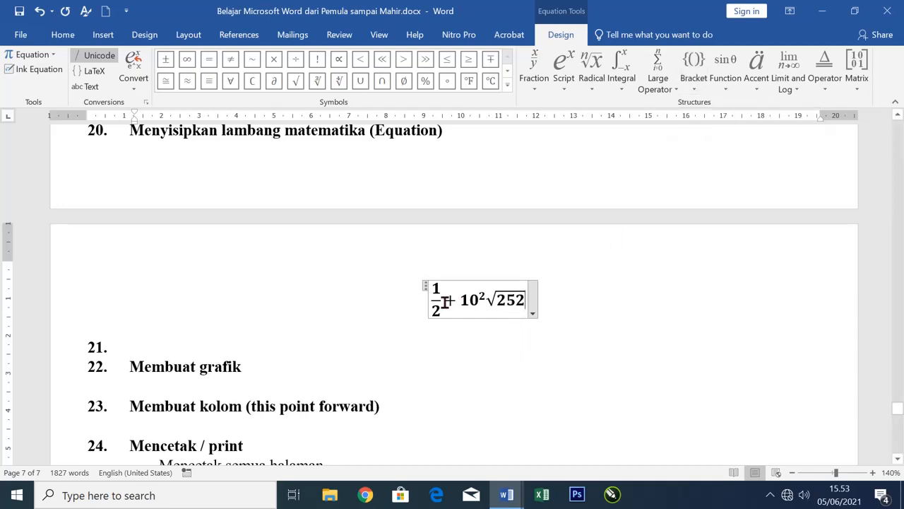
Step: Enclose the entire equation, from the ½ fraction through the square root, in parentheses
{"action": "left_click_drag", "start_coordinate": [434, 300], "coordinate": [511, 343]}
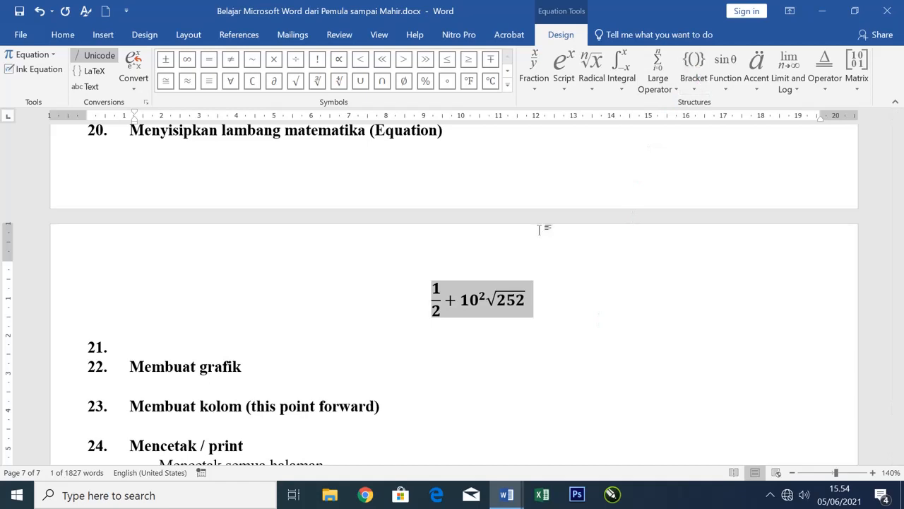
{"action": "left_click", "coordinate": [695, 76]}
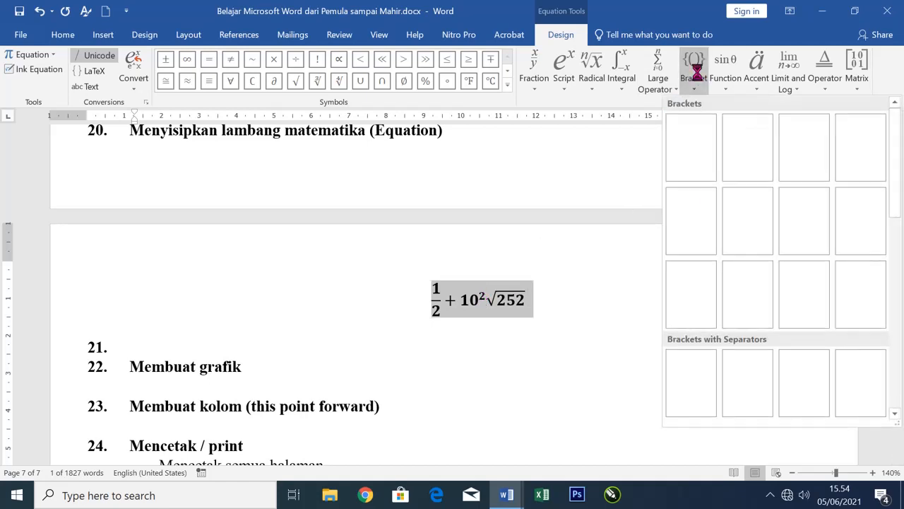
{"action": "left_click", "coordinate": [680, 176]}
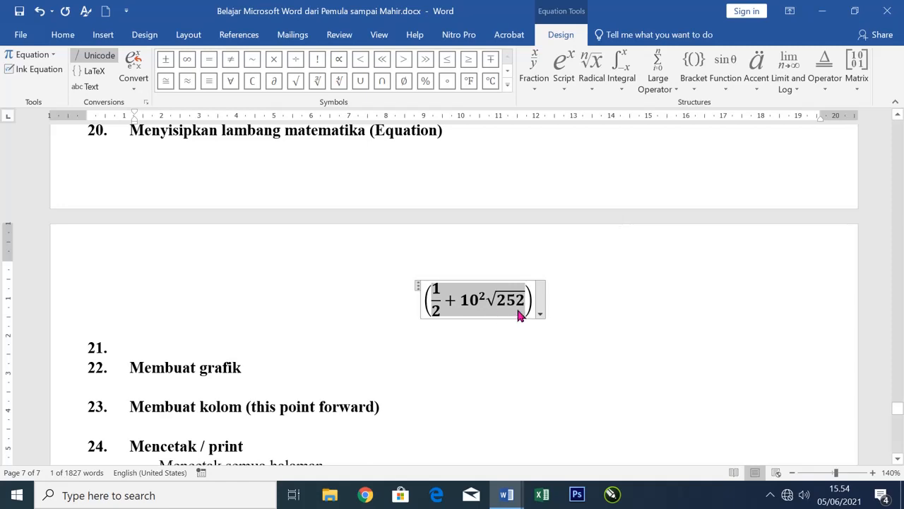
{"action": "left_click", "coordinate": [537, 305]}
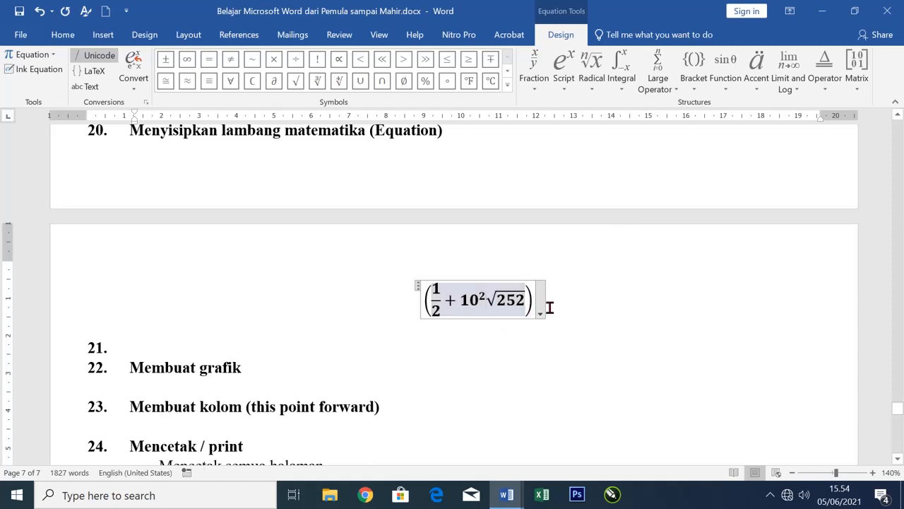
Step: Turn the whole parenthesised expression into the numerator of a stacked fraction with 12 as the denominator
{"action": "key", "text": "shift+Right"}
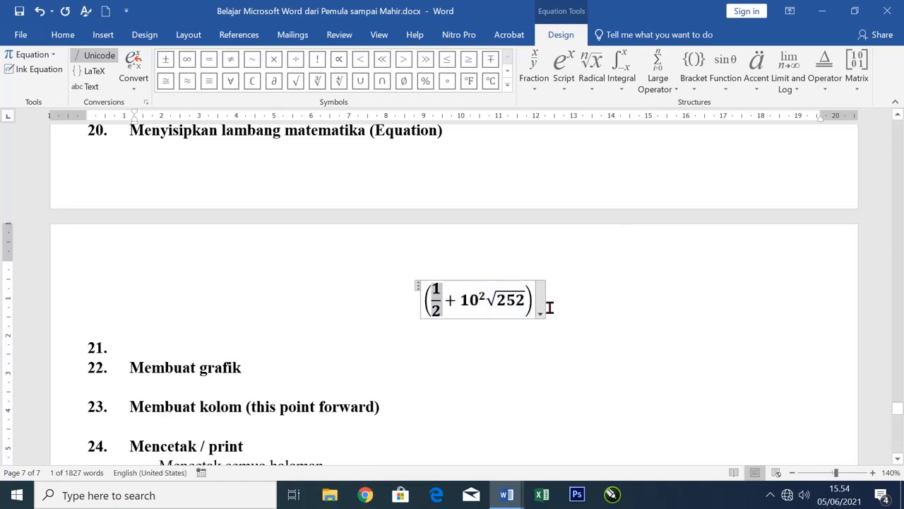
{"action": "key", "text": "Left"}
{"action": "key", "text": "Left"}
{"action": "key", "text": "shift+Down"}
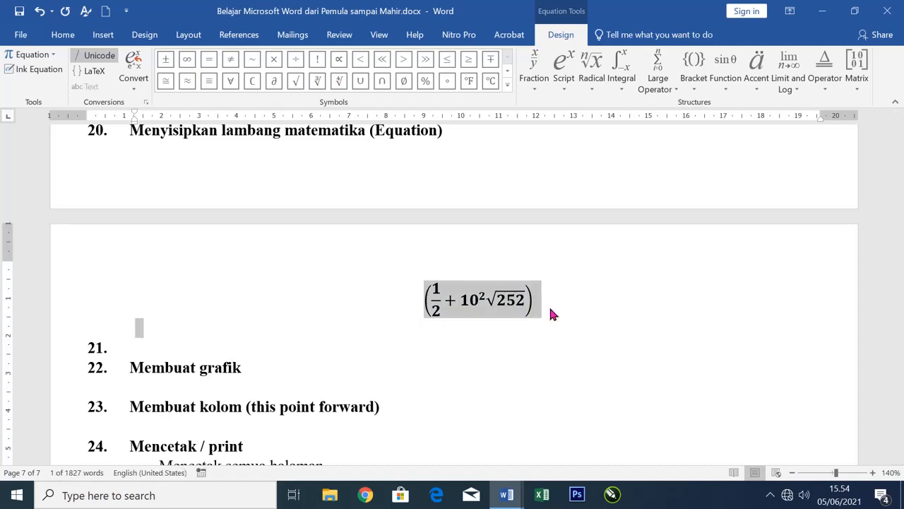
{"action": "left_click", "coordinate": [534, 68]}
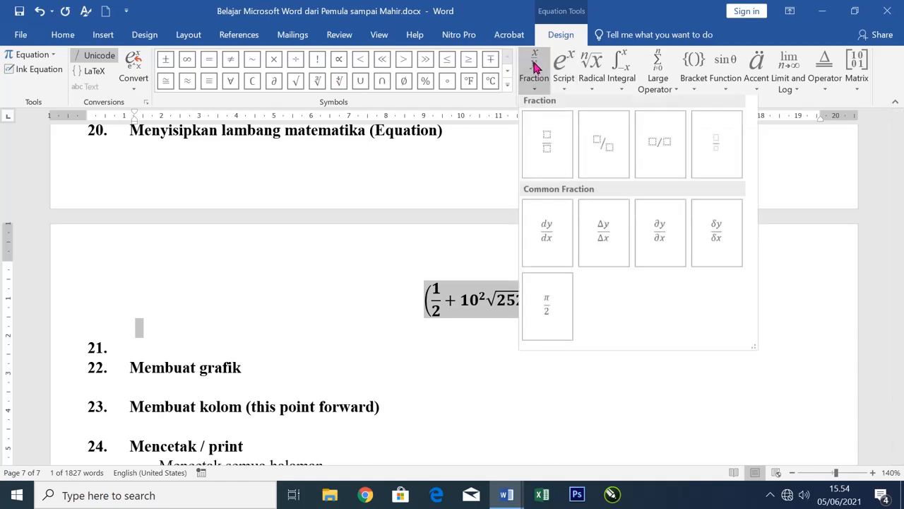
{"action": "left_click", "coordinate": [544, 151]}
{"action": "left_click", "coordinate": [478, 322]}
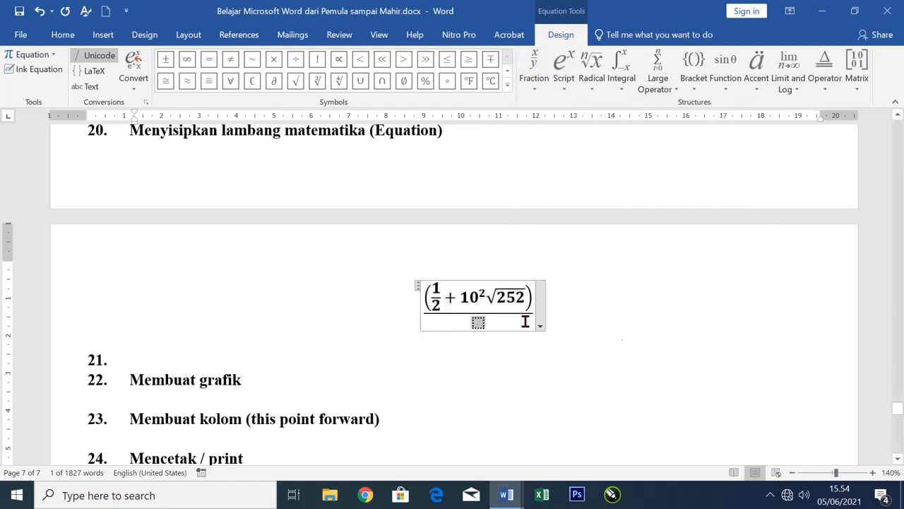
{"action": "type", "text": "12"}
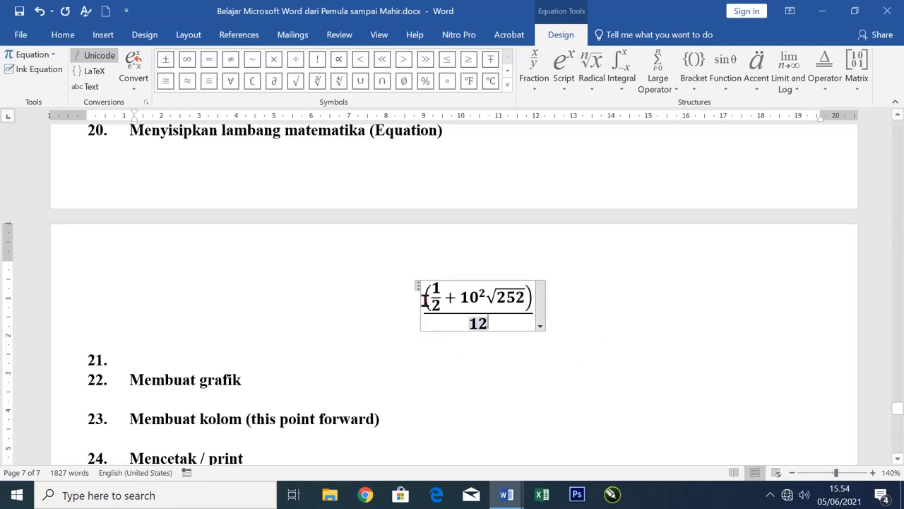
Step: Remove the empty numbered item 21 below the equation
{"action": "left_click", "coordinate": [404, 353]}
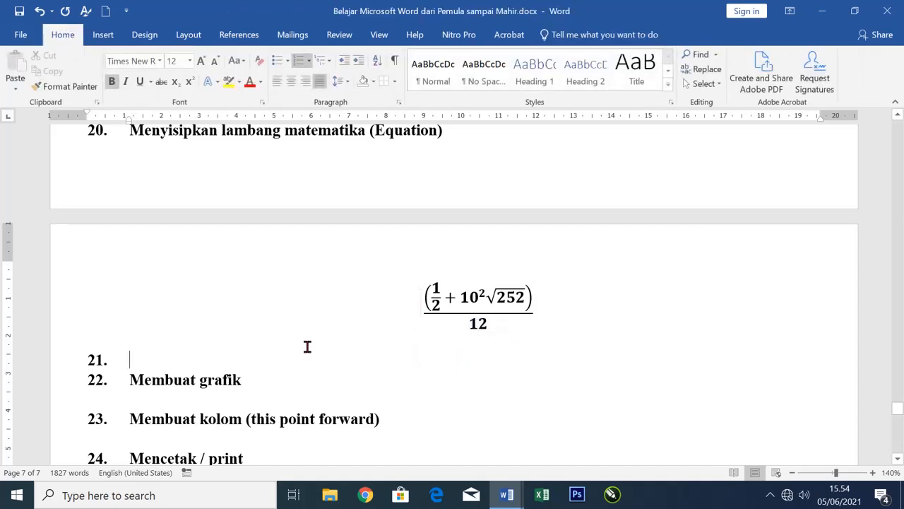
{"action": "key", "text": "BackSpace"}
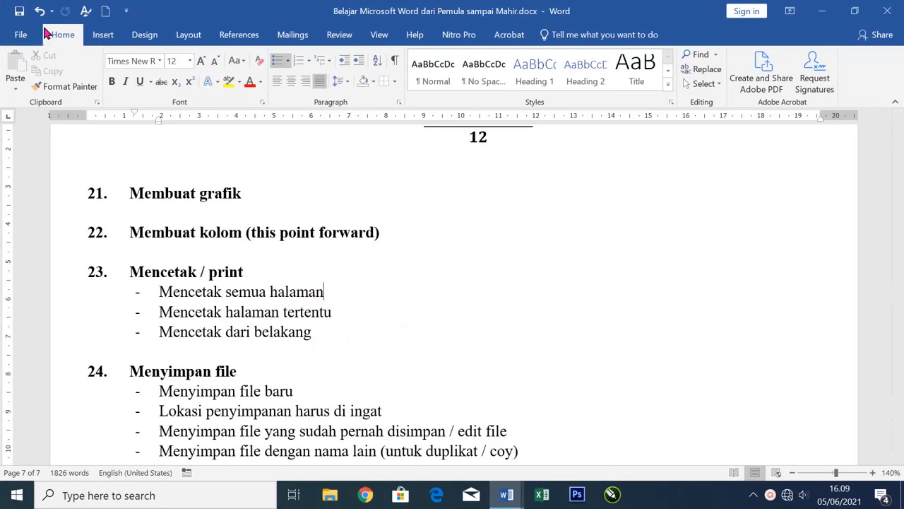
Step: View the document's print settings and preview, and return to the document
{"action": "left_click", "coordinate": [21, 36]}
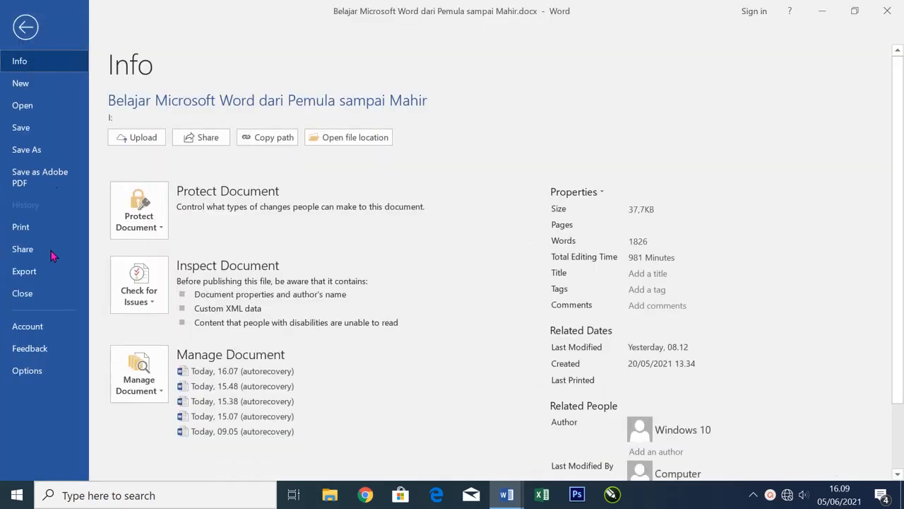
{"action": "left_click", "coordinate": [31, 232]}
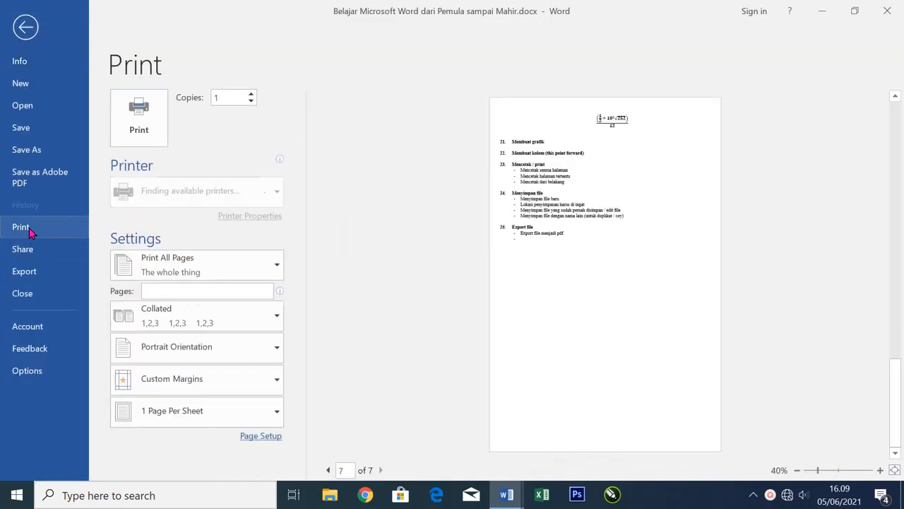
{"action": "left_click", "coordinate": [25, 28]}
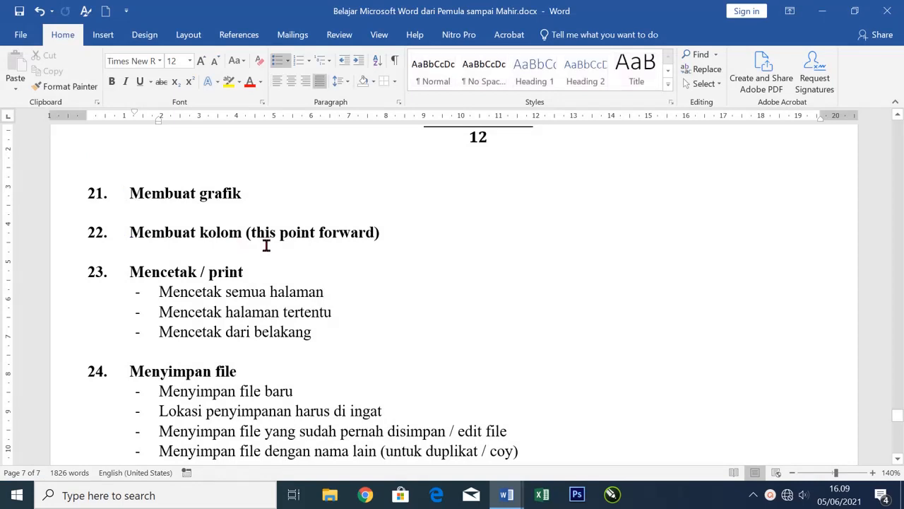
Step: Reopen the print settings and set the page range to print to 1-5,10-15
{"action": "key", "text": "ctrl+p"}
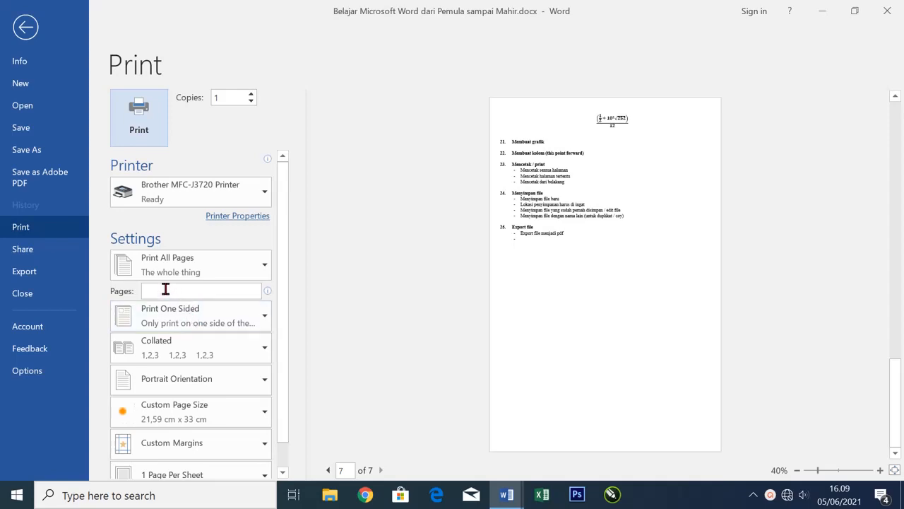
{"action": "mouse_move", "coordinate": [165, 289]}
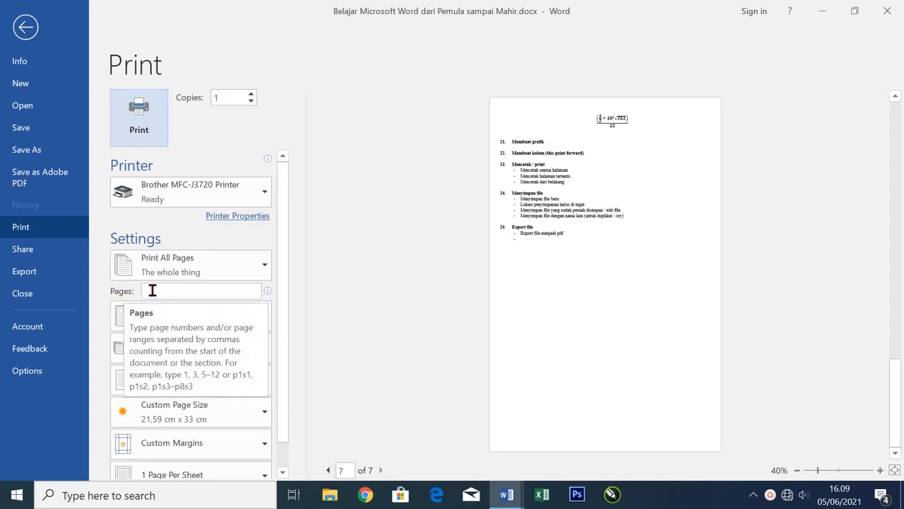
{"action": "left_click", "coordinate": [152, 290]}
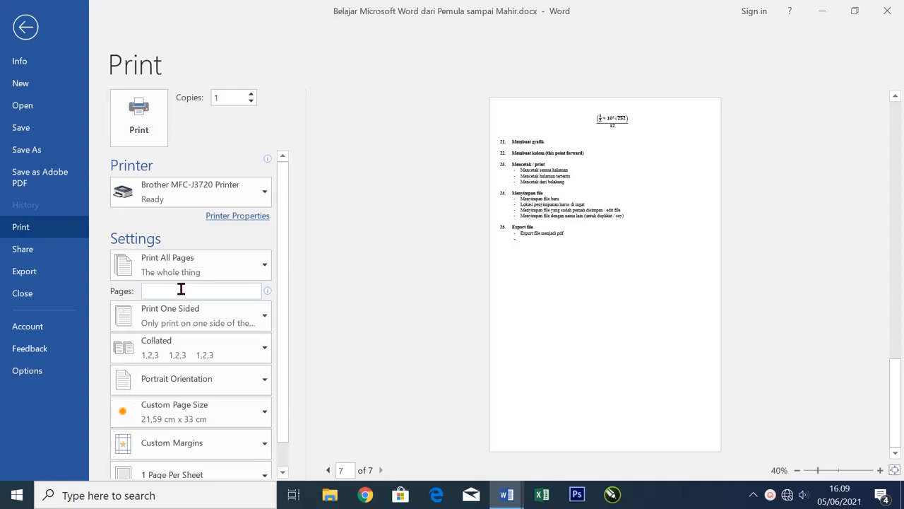
{"action": "type", "text": "1-5,10-15"}
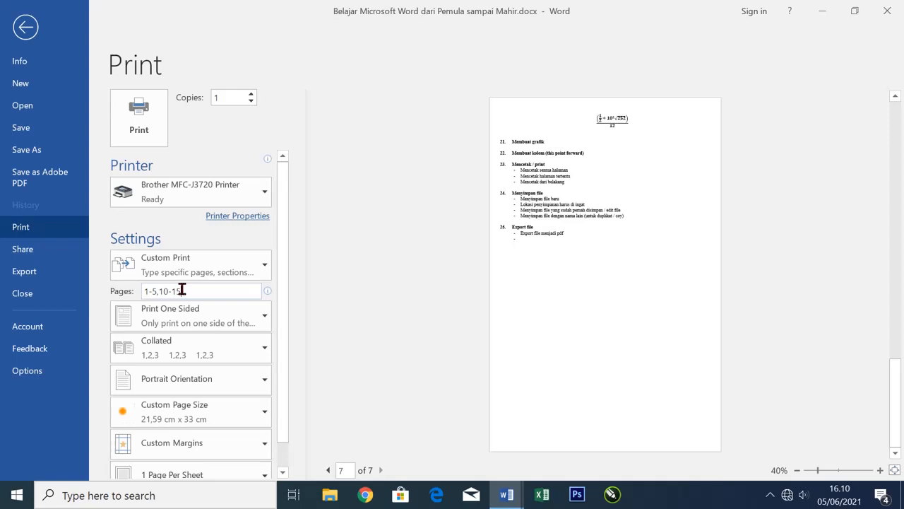
Step: Examine the reverse-order option (Urutan Terbalik) in the Brother MFC-J3720 printer properties and close them without changes
{"action": "left_click", "coordinate": [223, 219]}
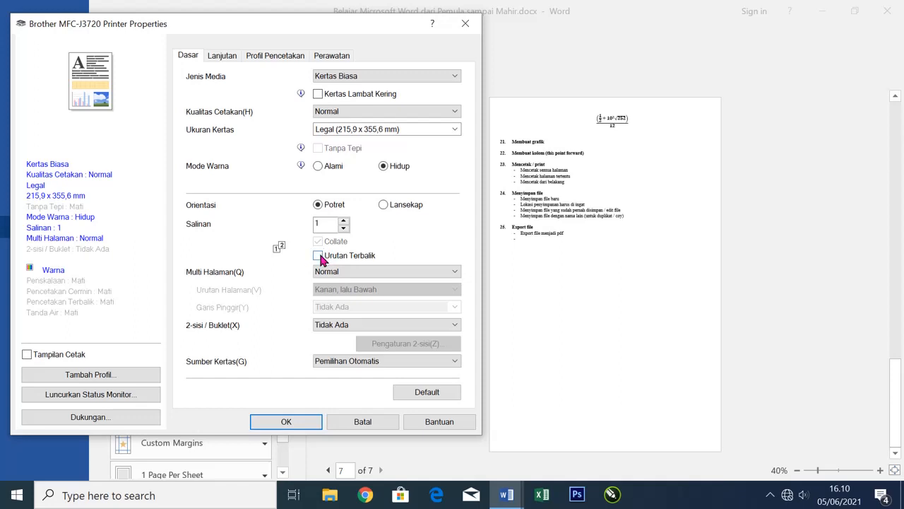
{"action": "left_click", "coordinate": [362, 421]}
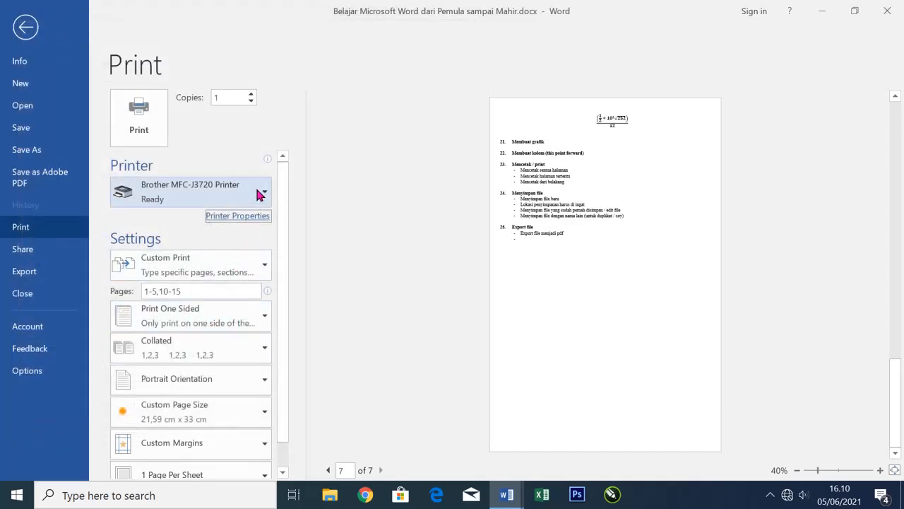
Step: Select the EPSON L805 Series printer, check its reverse-order option without changing it, and return to the document
{"action": "left_click", "coordinate": [259, 193]}
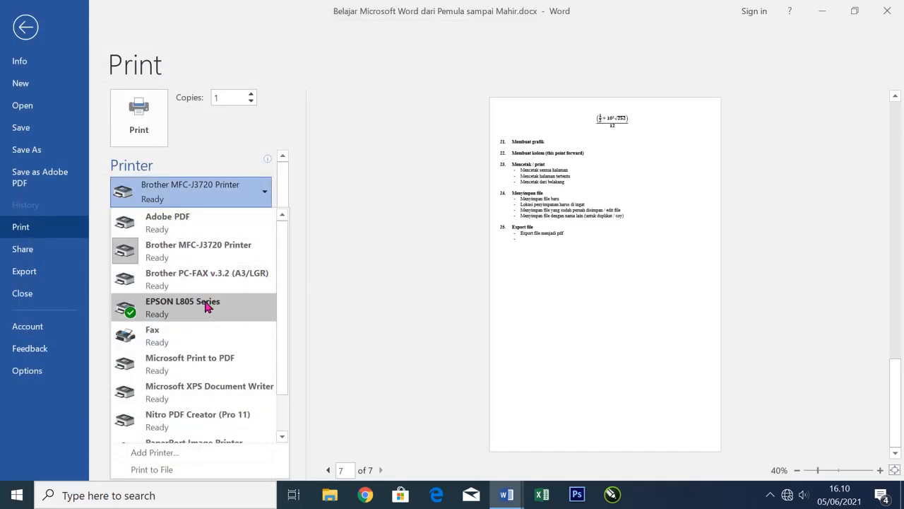
{"action": "left_click", "coordinate": [209, 306]}
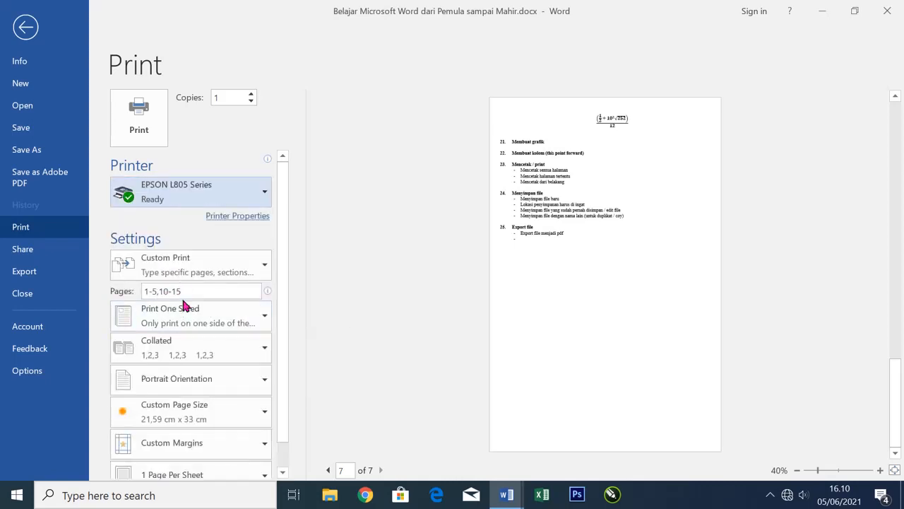
{"action": "left_click", "coordinate": [257, 217]}
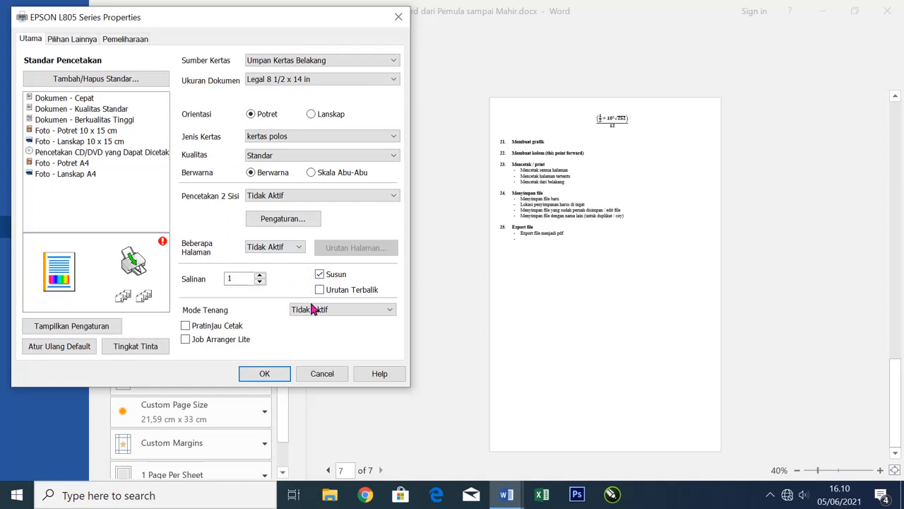
{"action": "left_click", "coordinate": [322, 374]}
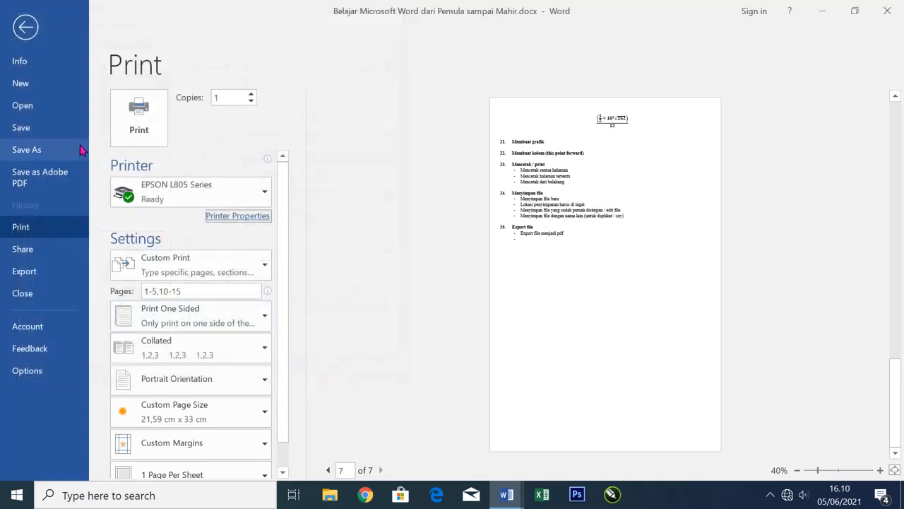
{"action": "left_click", "coordinate": [25, 27]}
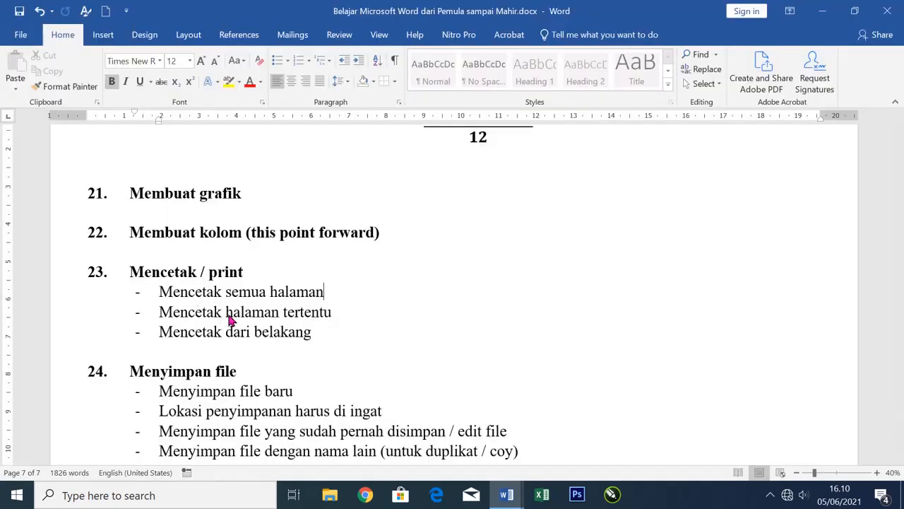
Step: Create a new blank document and enter the text MENYIMPAN FILE BARU
{"action": "scroll", "coordinate": [303, 358], "scroll_direction": "down", "scroll_amount": 2}
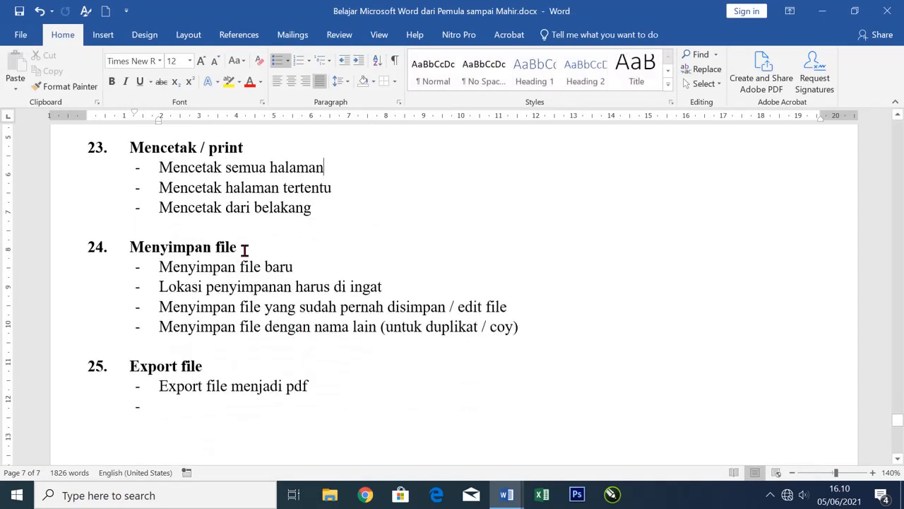
{"action": "left_click", "coordinate": [245, 247]}
{"action": "left_click", "coordinate": [316, 270]}
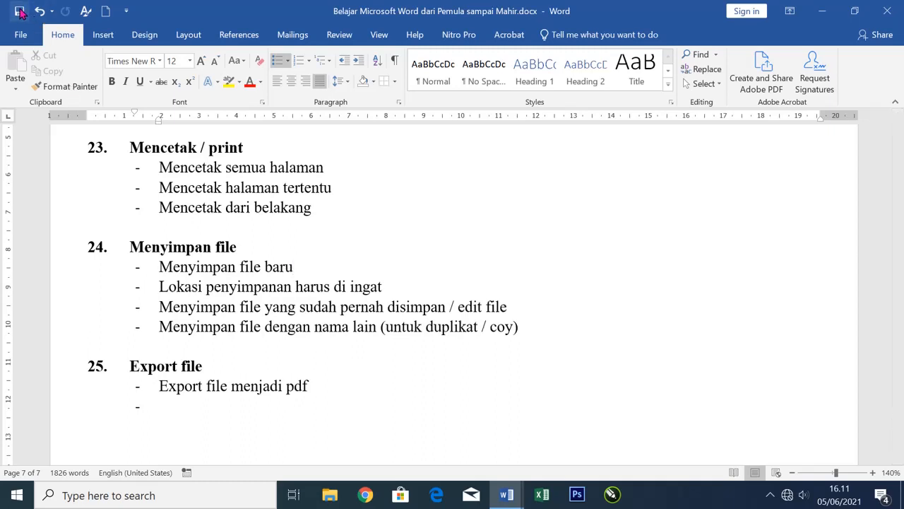
{"action": "left_click", "coordinate": [106, 11]}
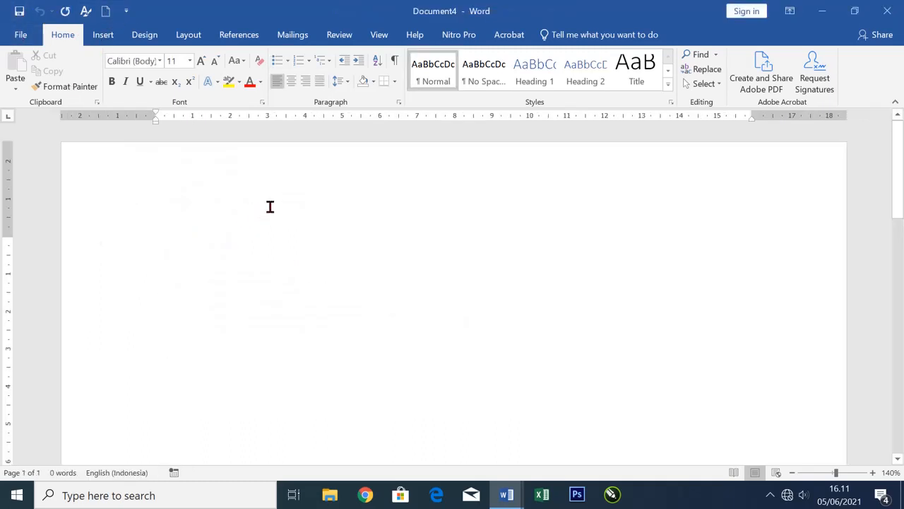
{"action": "type", "text": "MENTI"}
{"action": "key", "text": "BackSpace"}
{"action": "key", "text": "BackSpace"}
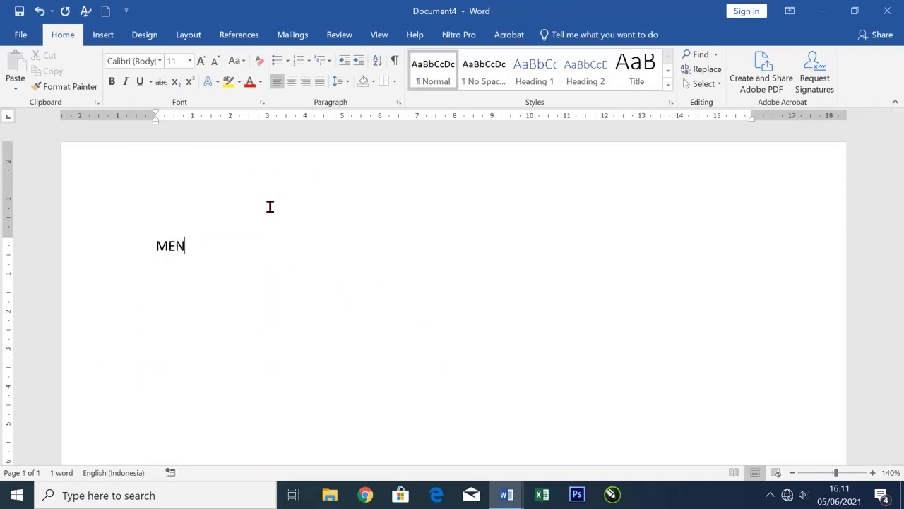
{"action": "type", "text": "YIMPAN FILE BARU"}
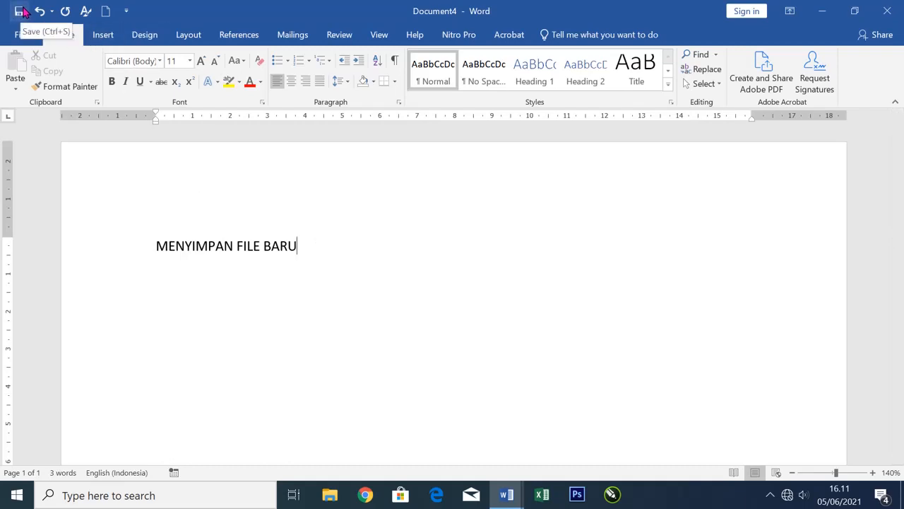
Step: Save the new document in the Documents folder as MENYIMPAN FILE BARU.docx
{"action": "left_click", "coordinate": [24, 35]}
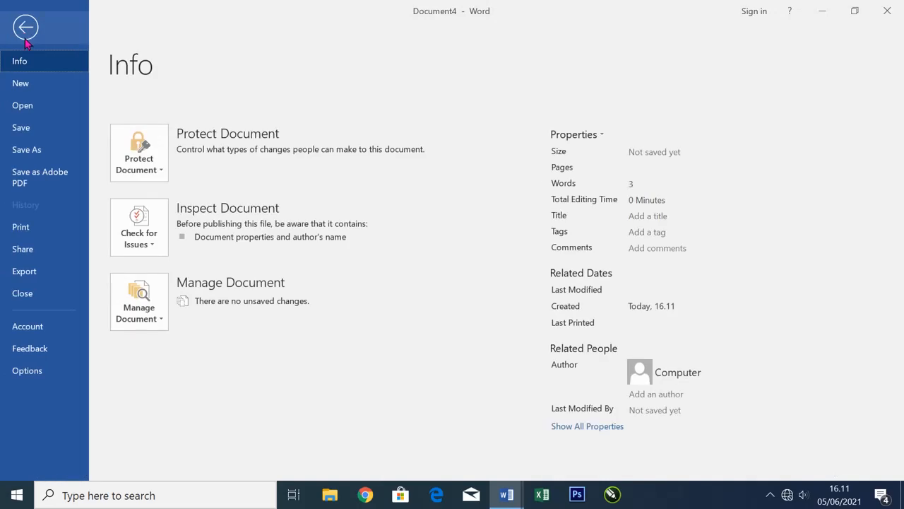
{"action": "left_click", "coordinate": [26, 129]}
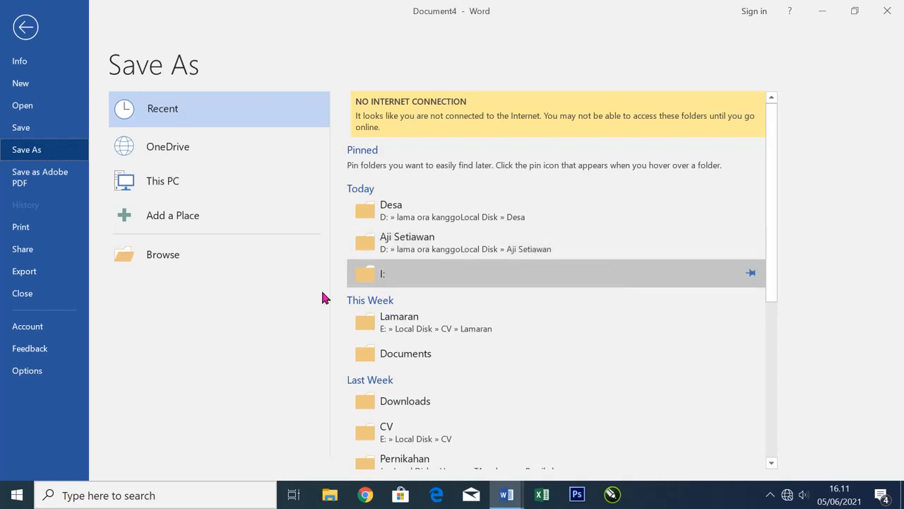
{"action": "left_click", "coordinate": [161, 259]}
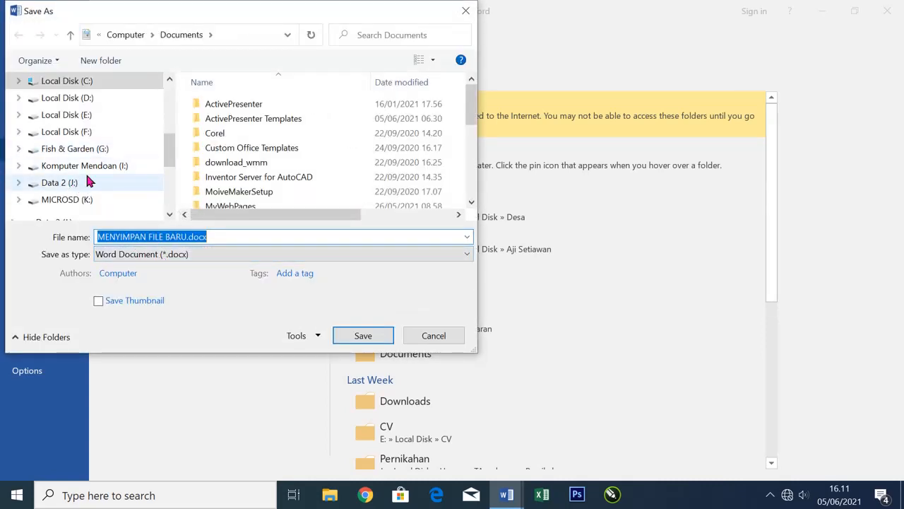
{"action": "scroll", "coordinate": [85, 152], "scroll_direction": "up", "scroll_amount": 2}
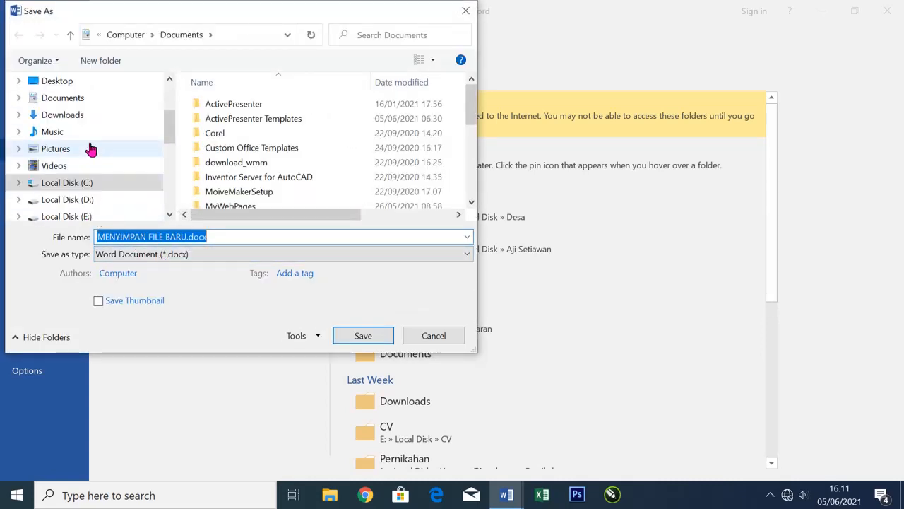
{"action": "left_click", "coordinate": [77, 100]}
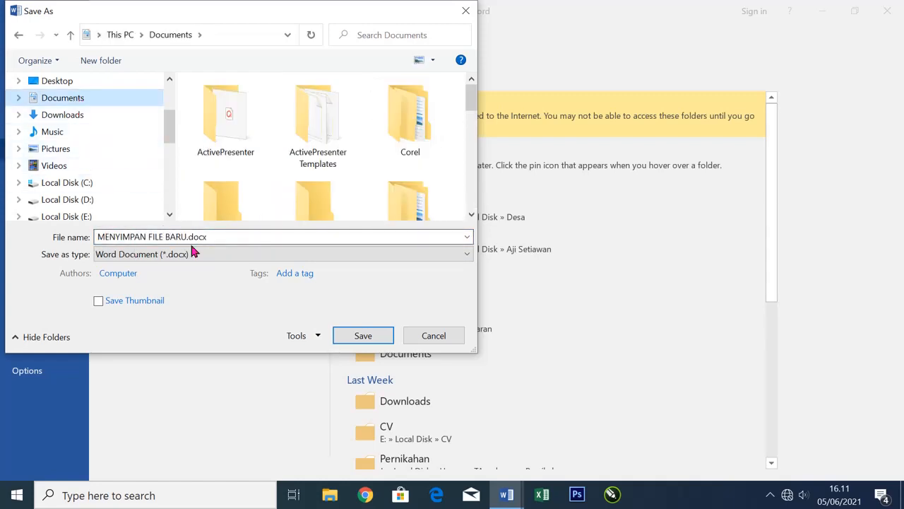
{"action": "left_click", "coordinate": [363, 338]}
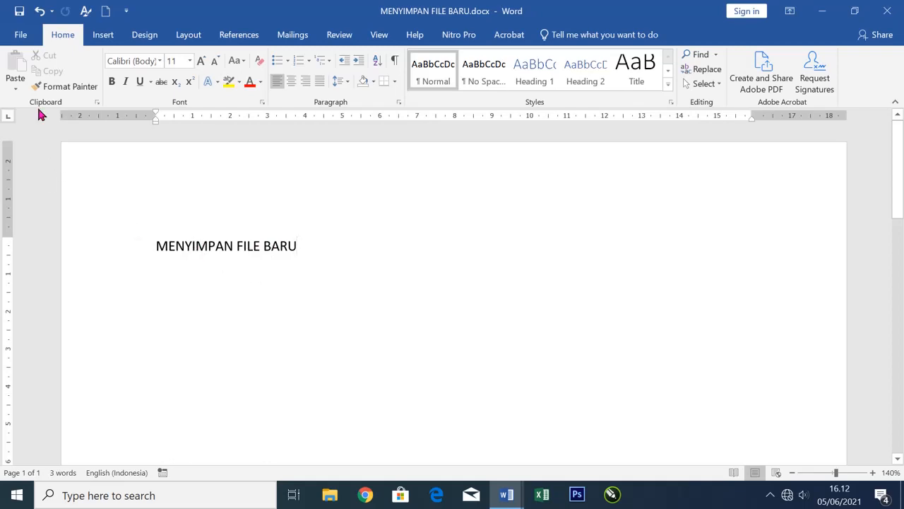
Step: Save a copy of the document in the Documents folder under the name UNDANGAN
{"action": "left_click", "coordinate": [21, 37]}
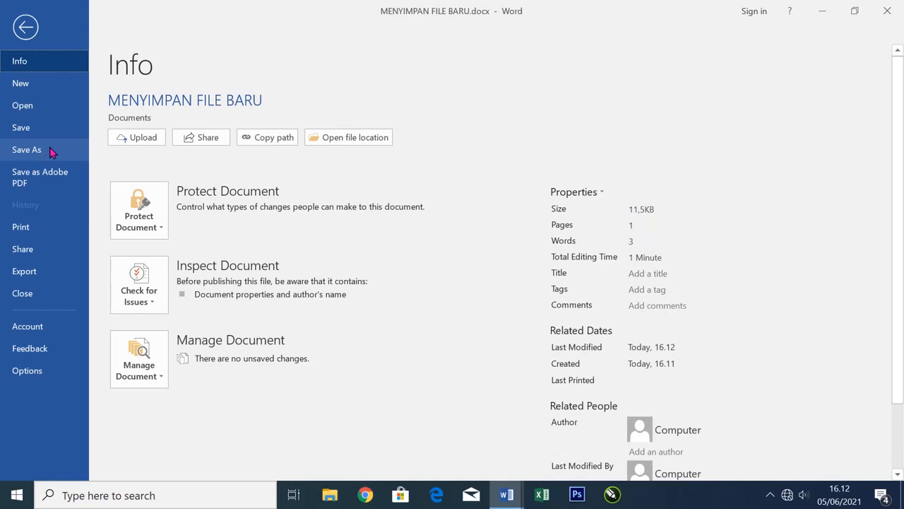
{"action": "left_click", "coordinate": [51, 150]}
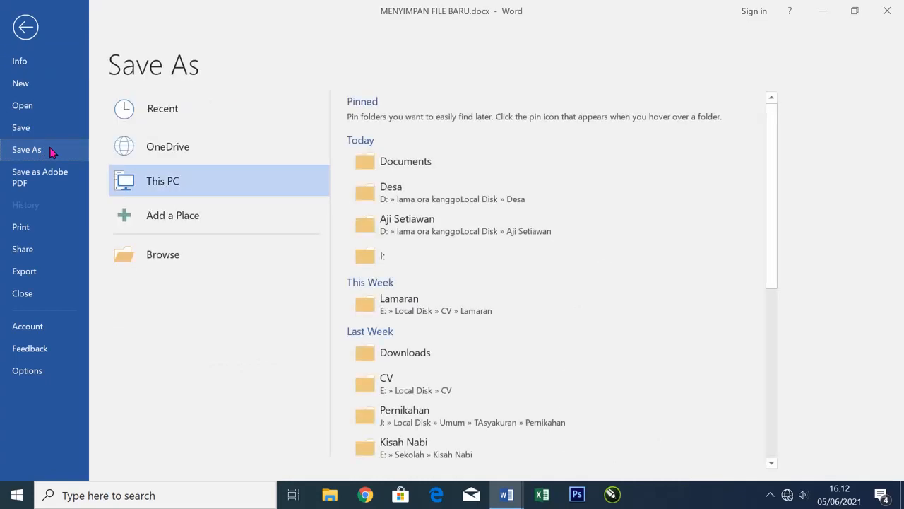
{"action": "left_click", "coordinate": [175, 255]}
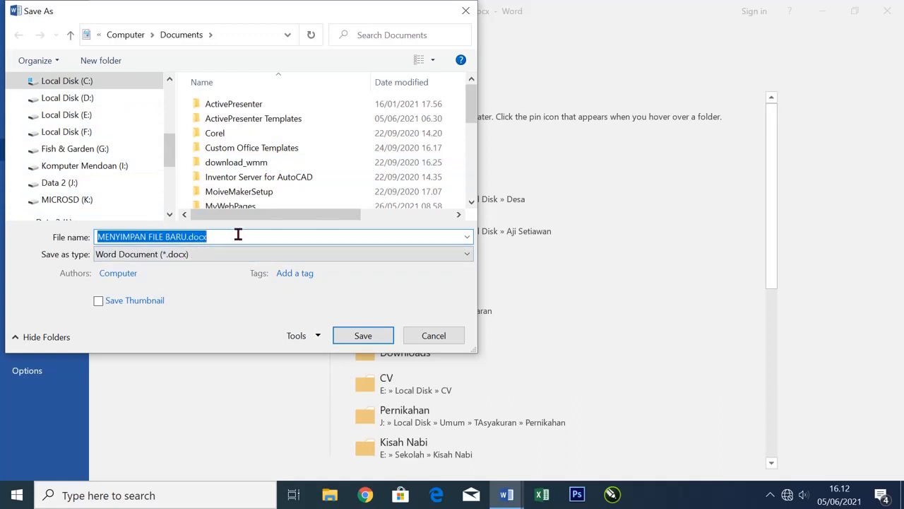
{"action": "type", "text": "uNDAN"}
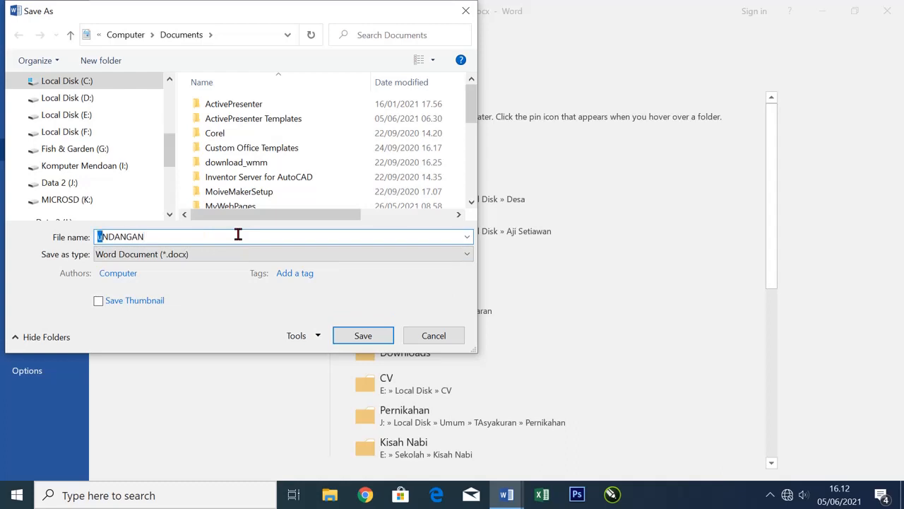
{"action": "type", "text": "U"}
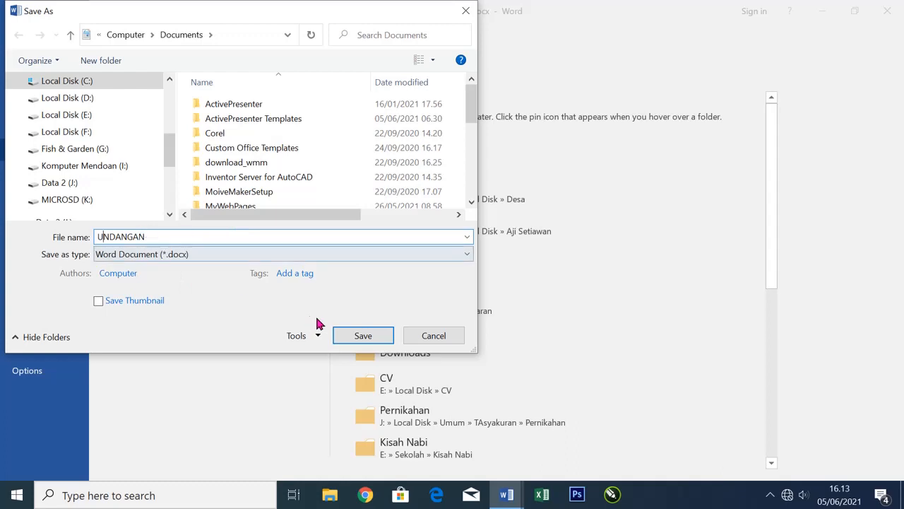
{"action": "left_click", "coordinate": [347, 338]}
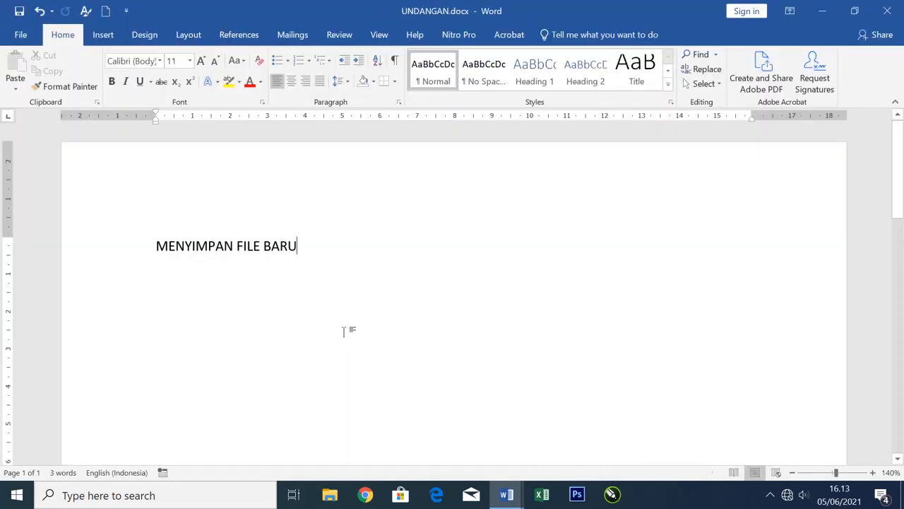
Step: Switch to File Explorer and look for the MENYIMPAN FILE BARU and UNDANGAN files in the Documents folder
{"action": "left_click", "coordinate": [329, 496]}
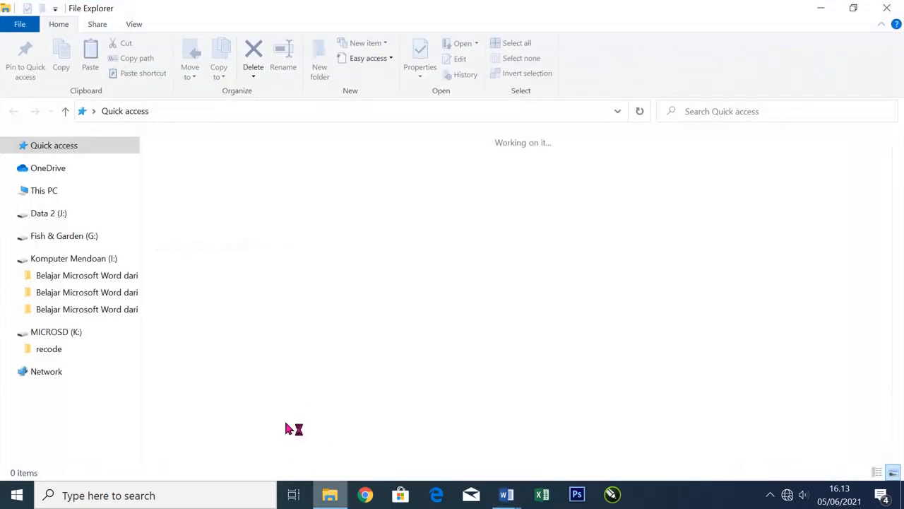
{"action": "left_click", "coordinate": [70, 244]}
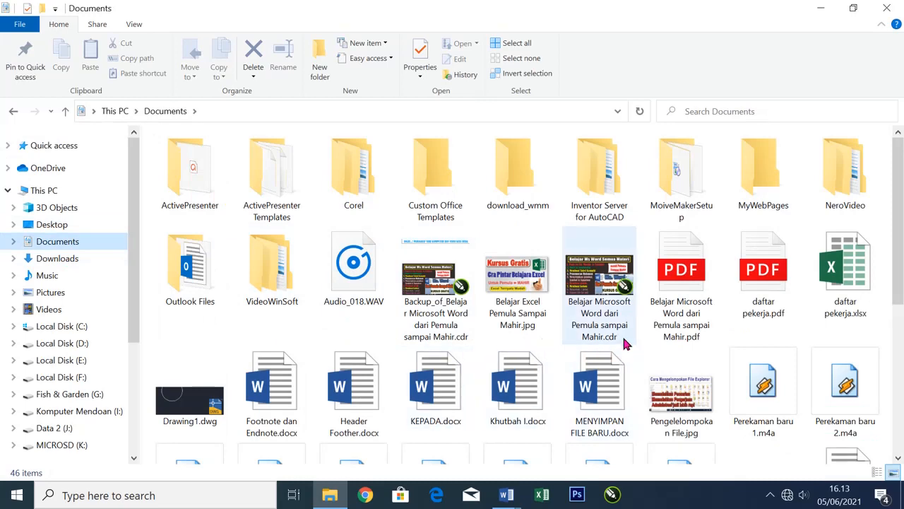
{"action": "scroll", "coordinate": [602, 357], "scroll_direction": "down", "scroll_amount": 5}
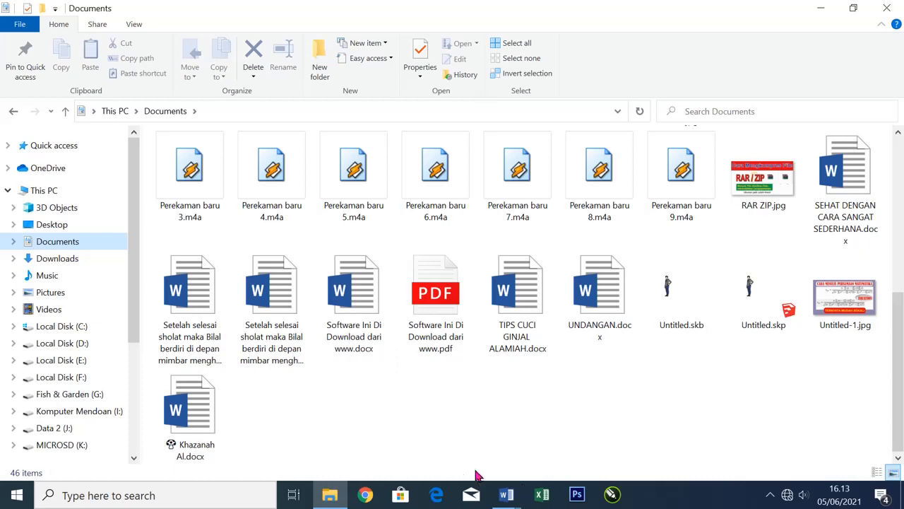
Step: Switch back to the course outline document in Word and start saving it as an Adobe PDF, allowing PDFMaker to save the file first
{"action": "mouse_move", "coordinate": [493, 485]}
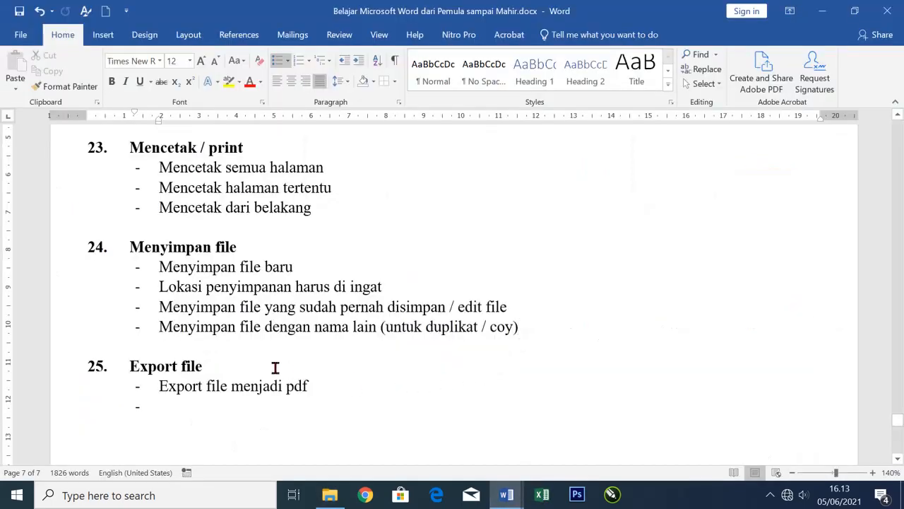
{"action": "left_click", "coordinate": [338, 367]}
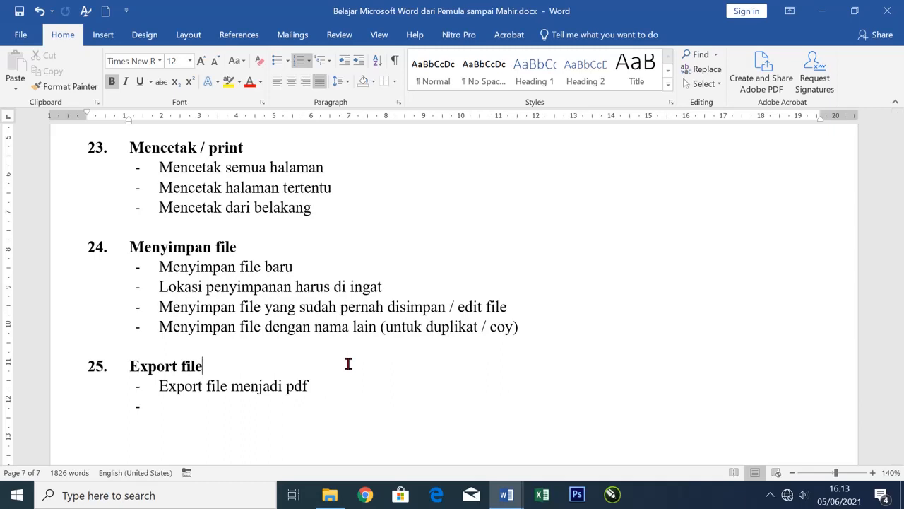
{"action": "scroll", "coordinate": [318, 354], "scroll_direction": "up", "scroll_amount": 3}
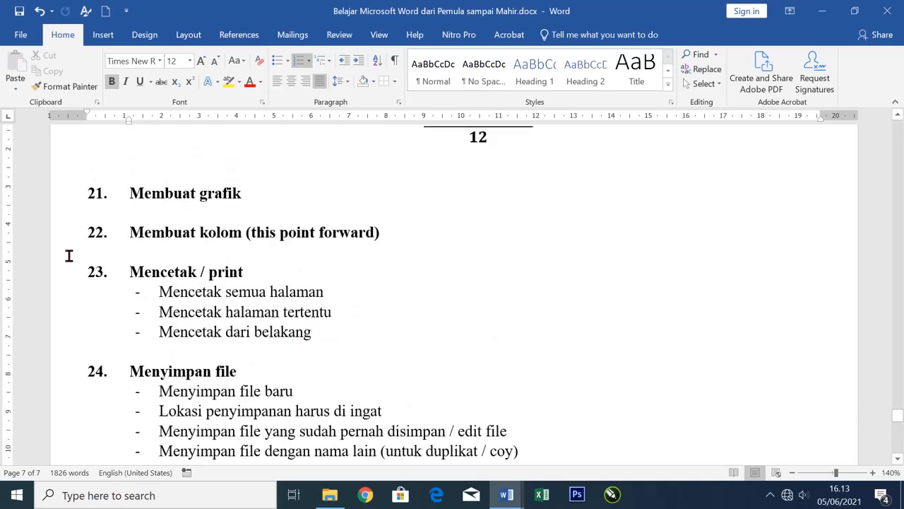
{"action": "left_click", "coordinate": [19, 37]}
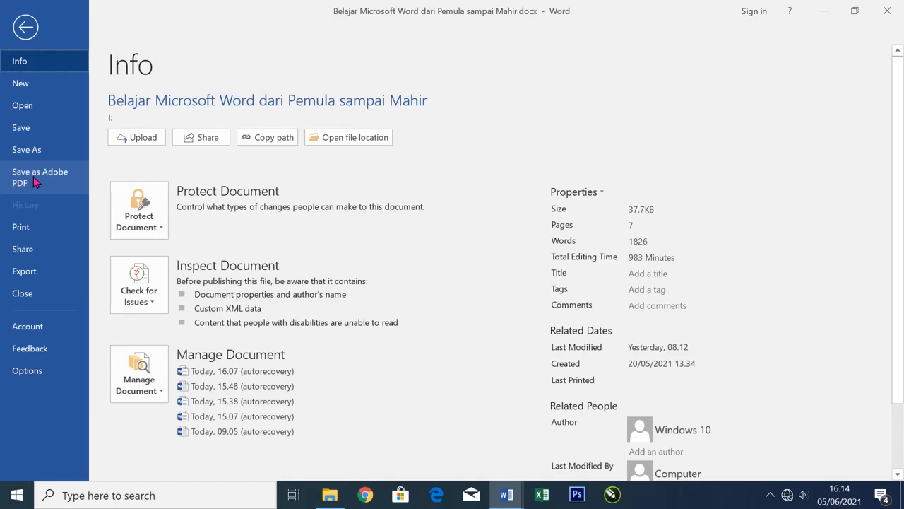
{"action": "key", "text": "Escape"}
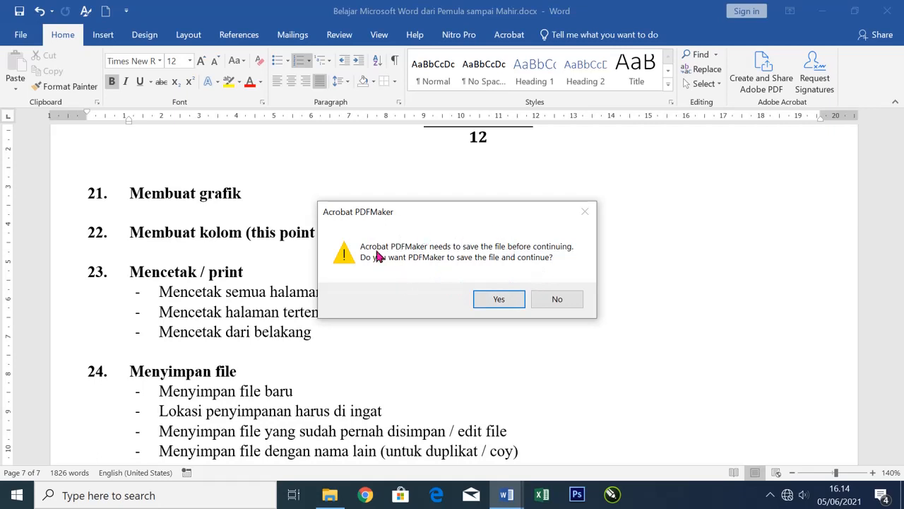
{"action": "left_click", "coordinate": [497, 300]}
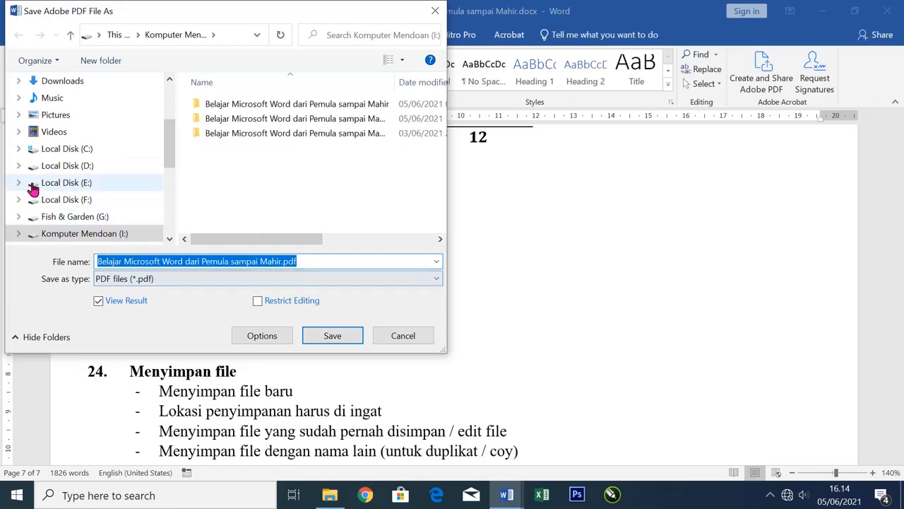
Step: Save the PDF in the Music folder under the name CONTOH PDF
{"action": "left_click_drag", "start_coordinate": [175, 157], "coordinate": [175, 122]}
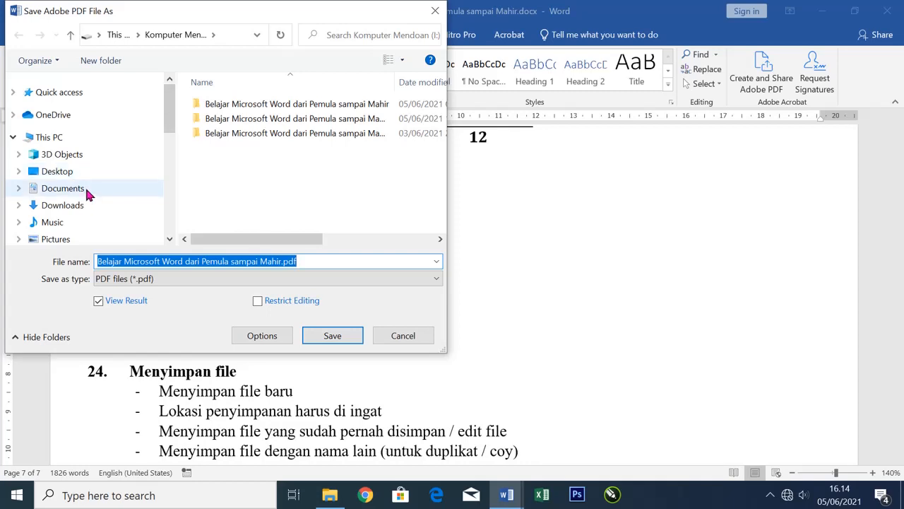
{"action": "scroll", "coordinate": [80, 210], "scroll_direction": "down", "scroll_amount": 1}
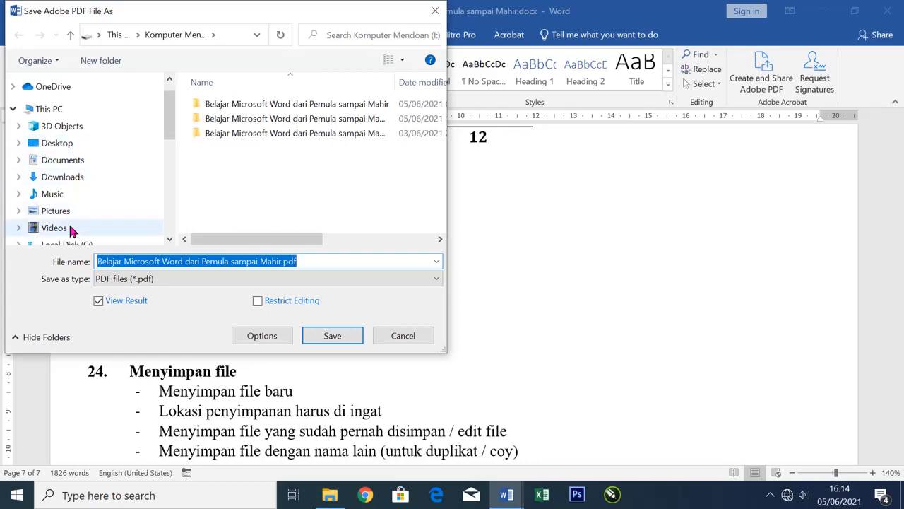
{"action": "left_click", "coordinate": [63, 232]}
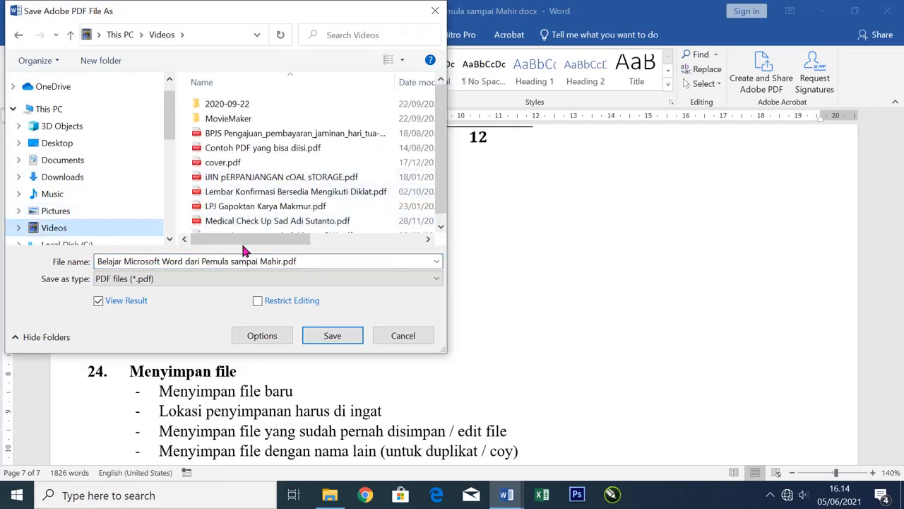
{"action": "left_click", "coordinate": [75, 214]}
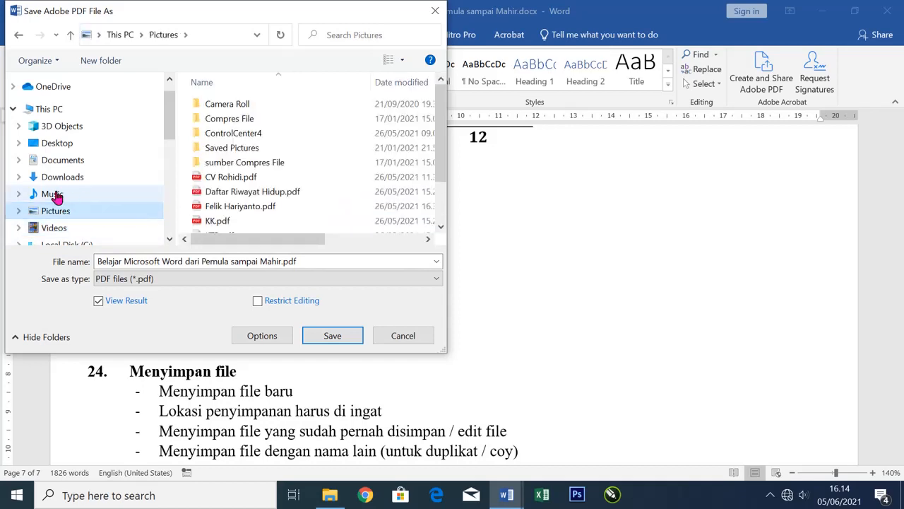
{"action": "left_click", "coordinate": [54, 195]}
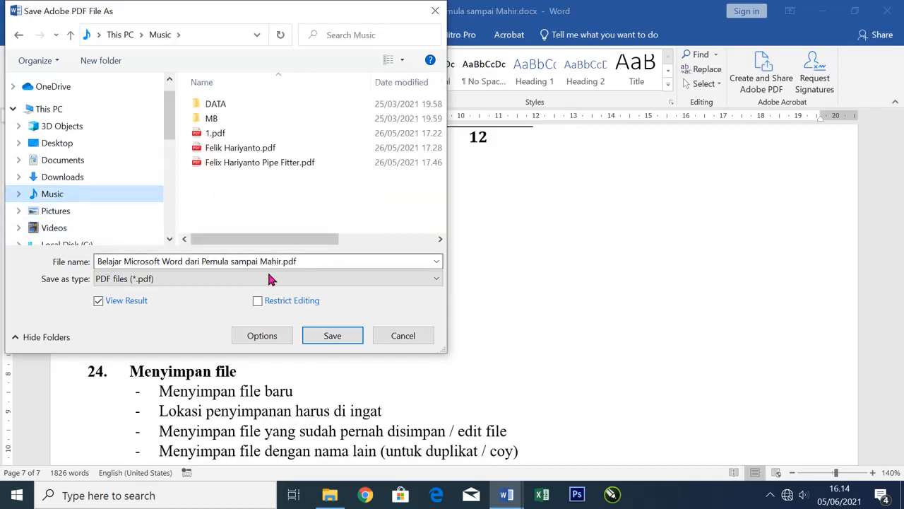
{"action": "left_click", "coordinate": [304, 259]}
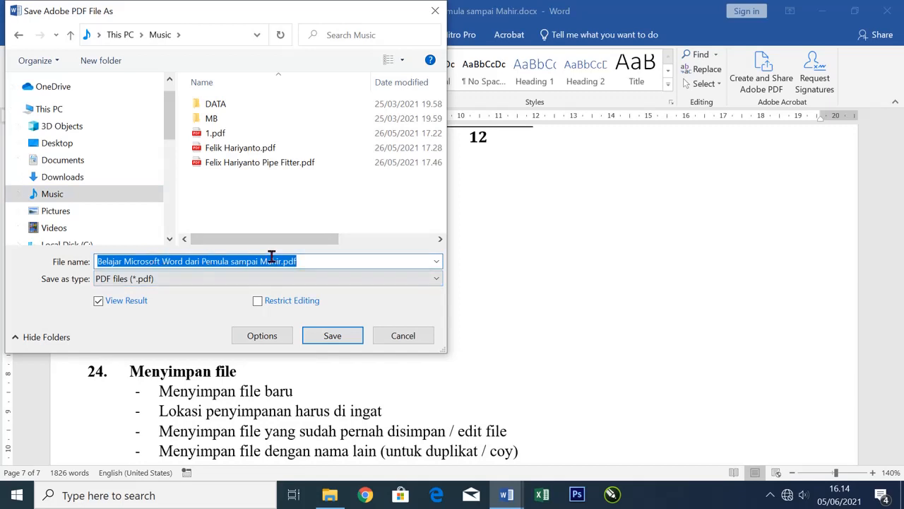
{"action": "type", "text": "CONTOH PDF"}
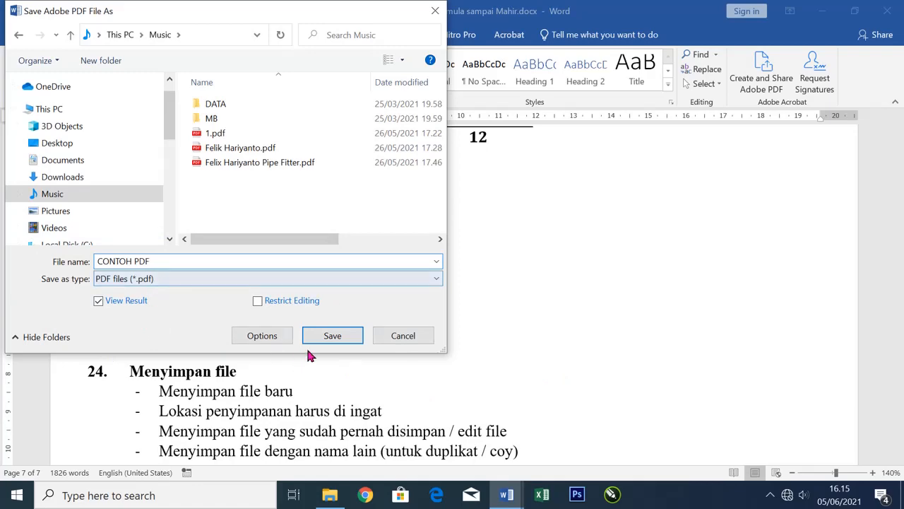
{"action": "left_click", "coordinate": [333, 337]}
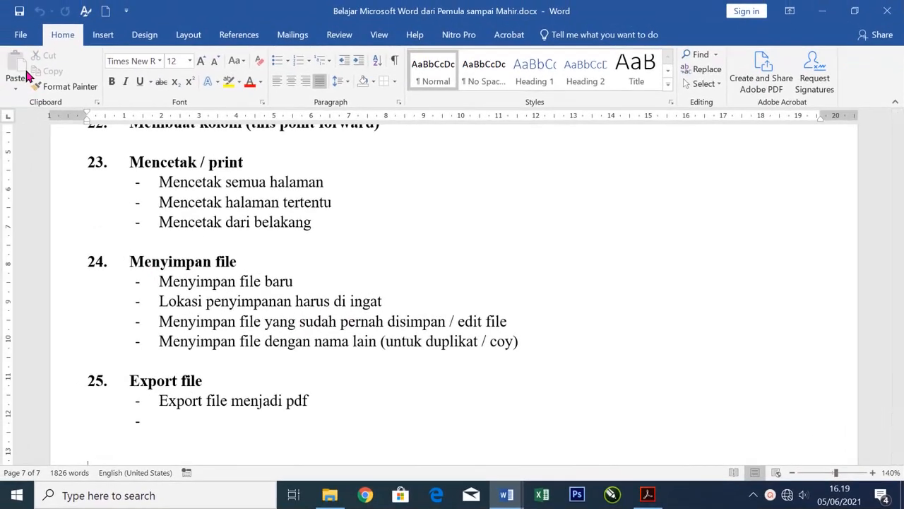
Step: Start saving a copy of the course outline in the Videos folder, with PDF as the file type
{"action": "left_click", "coordinate": [23, 37]}
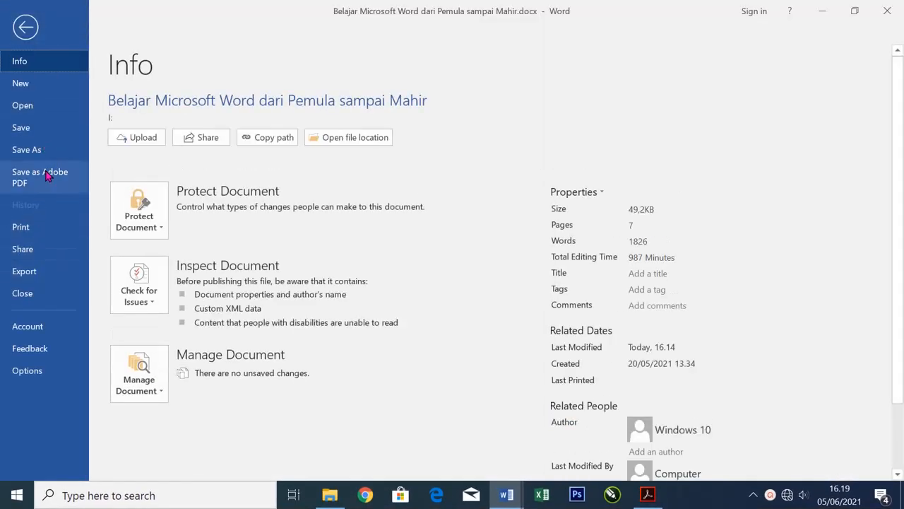
{"action": "left_click", "coordinate": [20, 21]}
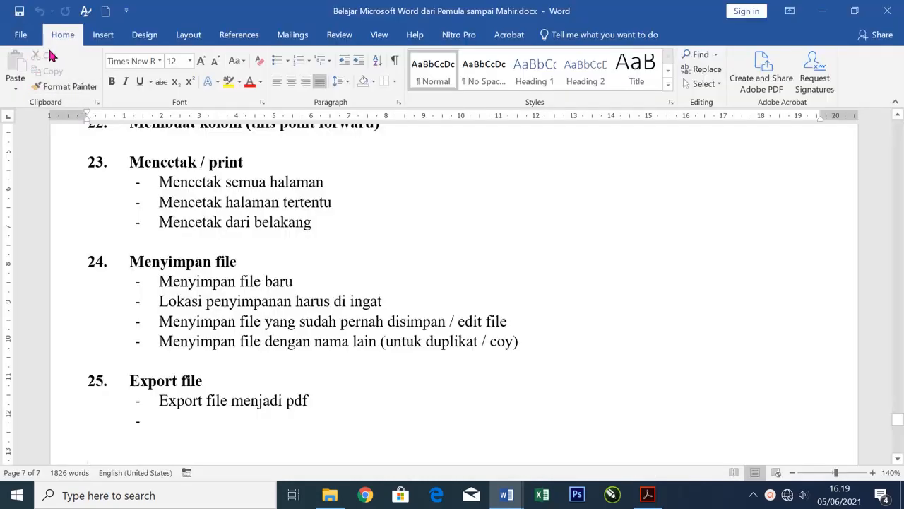
{"action": "left_click", "coordinate": [26, 35]}
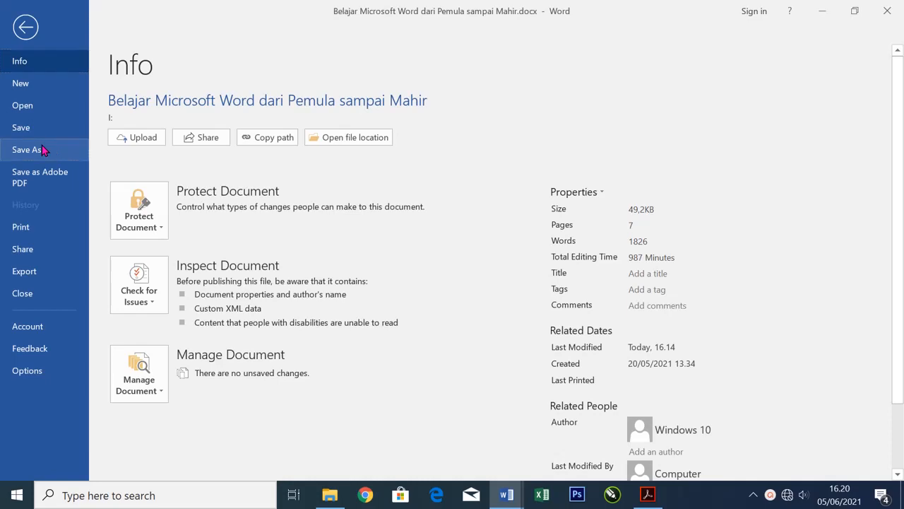
{"action": "left_click", "coordinate": [43, 150]}
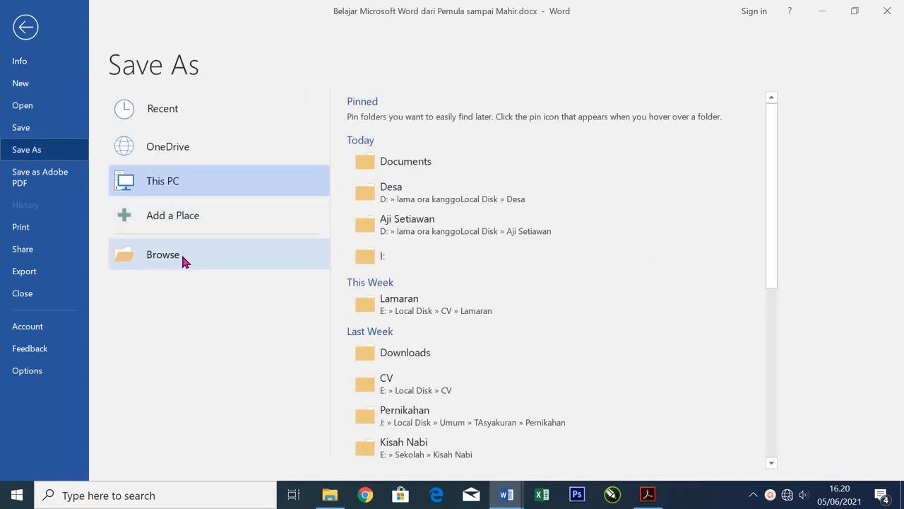
{"action": "left_click", "coordinate": [172, 263]}
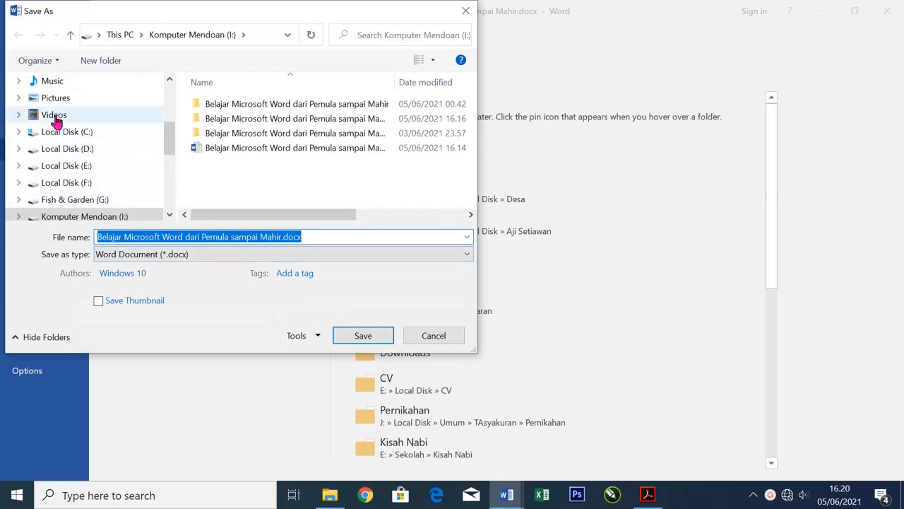
{"action": "left_click", "coordinate": [57, 117]}
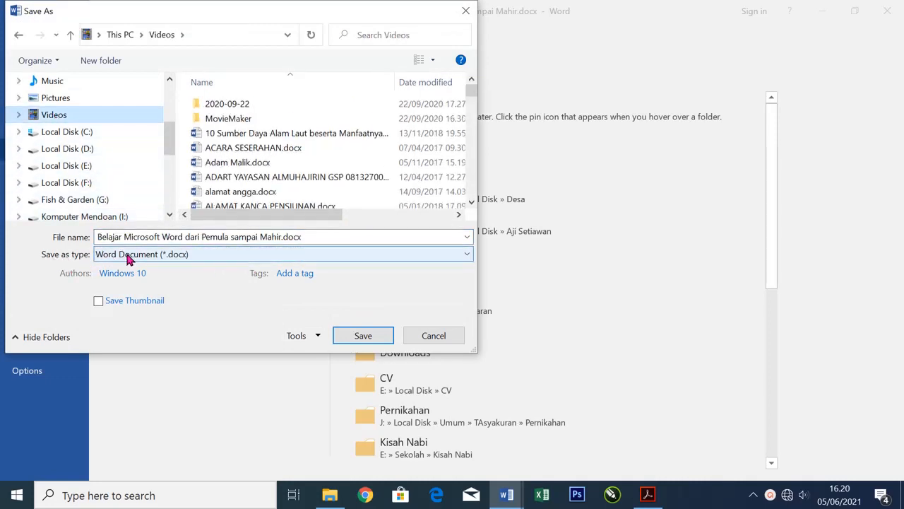
{"action": "left_click", "coordinate": [467, 254]}
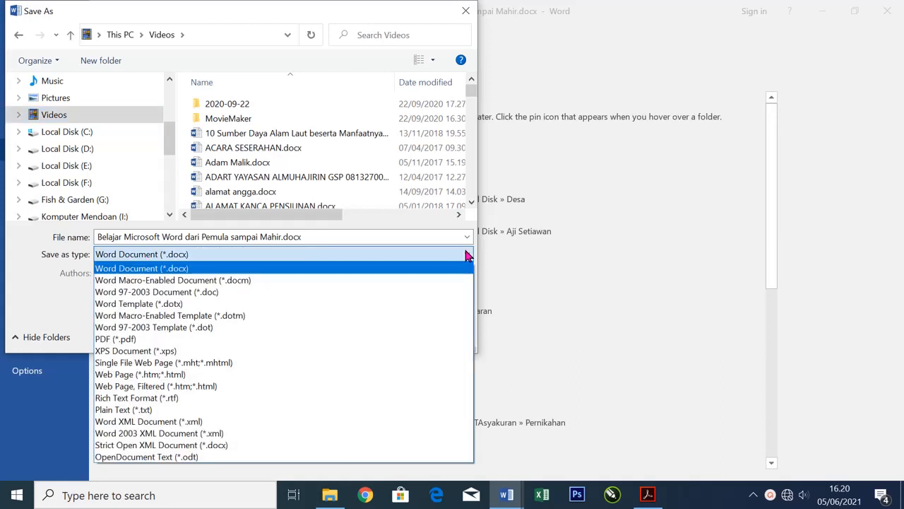
{"action": "left_click", "coordinate": [136, 340]}
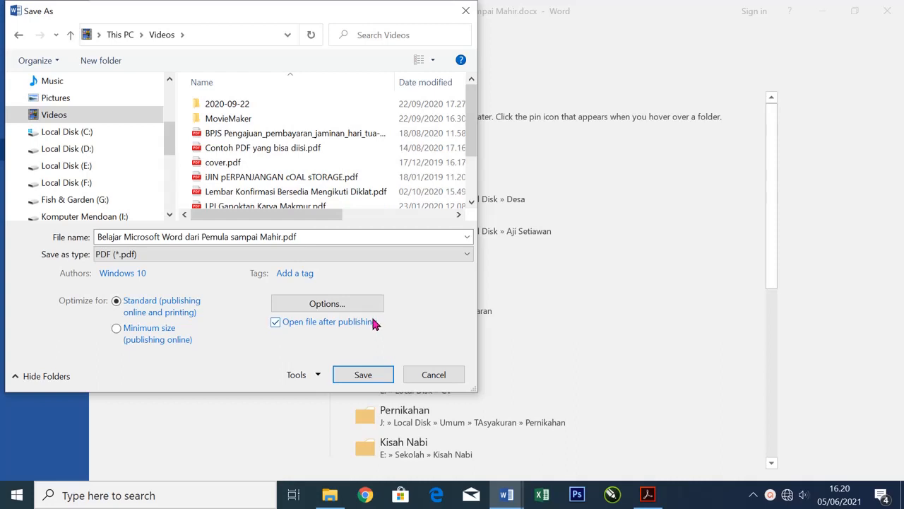
Step: Limit the PDF's page range to page 1 only and save the file, keeping its current name
{"action": "left_click", "coordinate": [321, 308]}
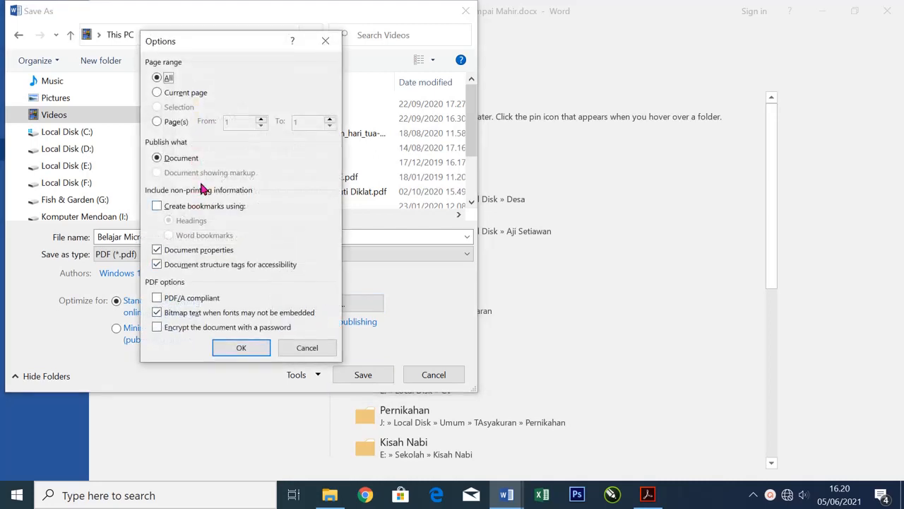
{"action": "left_click", "coordinate": [171, 122]}
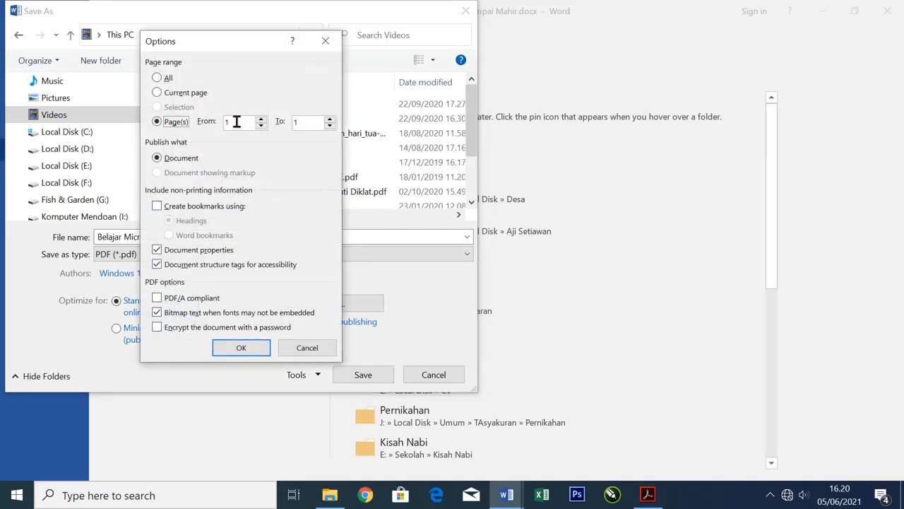
{"action": "left_click", "coordinate": [315, 126]}
{"action": "left_click", "coordinate": [241, 348]}
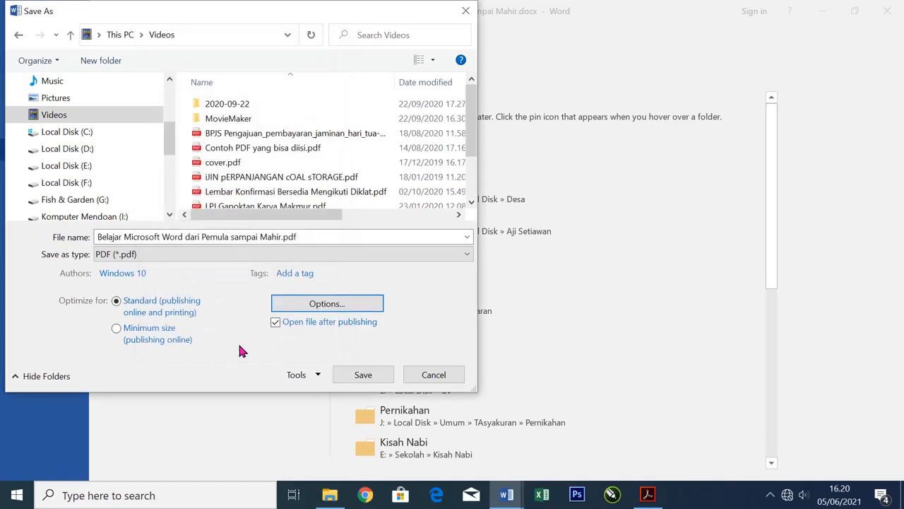
{"action": "left_click", "coordinate": [363, 374]}
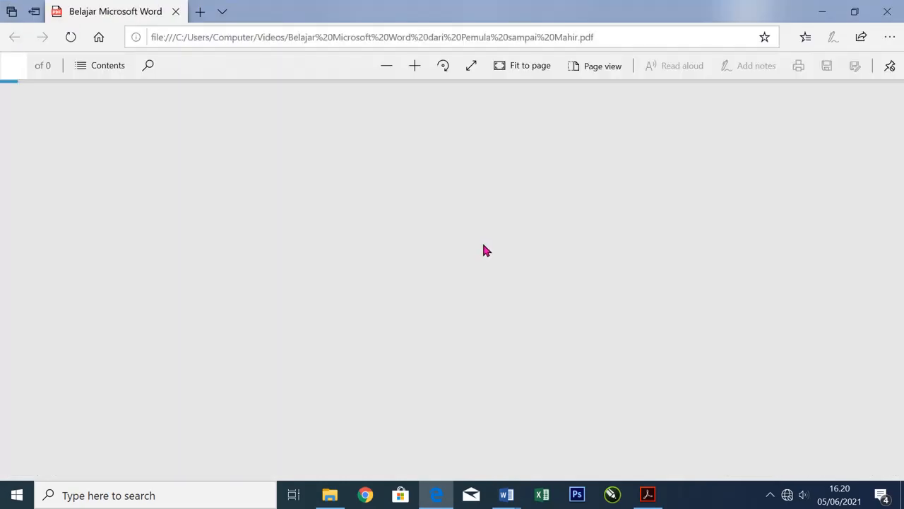
Step: Look through the exported one-page PDF in the browser and close it to return to the Word document
{"action": "scroll", "coordinate": [491, 245], "scroll_direction": "down", "scroll_amount": 2}
{"action": "scroll", "coordinate": [494, 248], "scroll_direction": "down", "scroll_amount": 6}
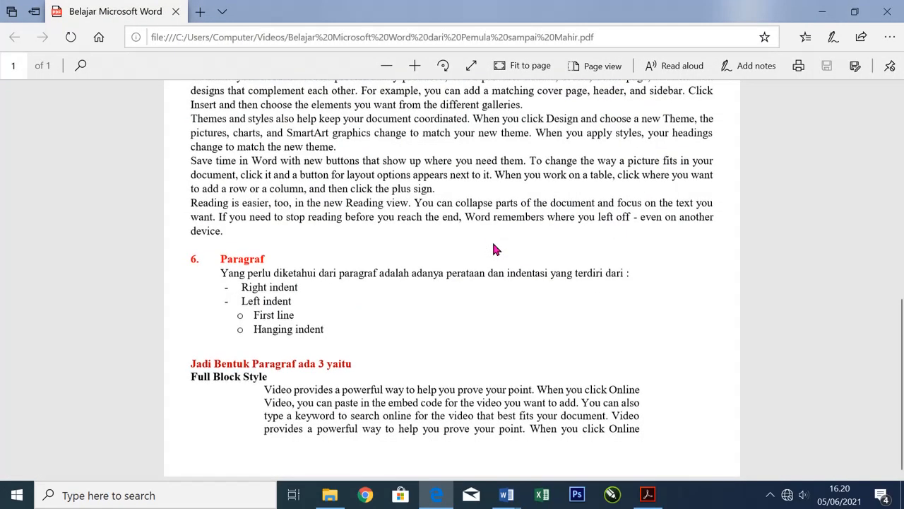
{"action": "scroll", "coordinate": [495, 249], "scroll_direction": "up", "scroll_amount": 8}
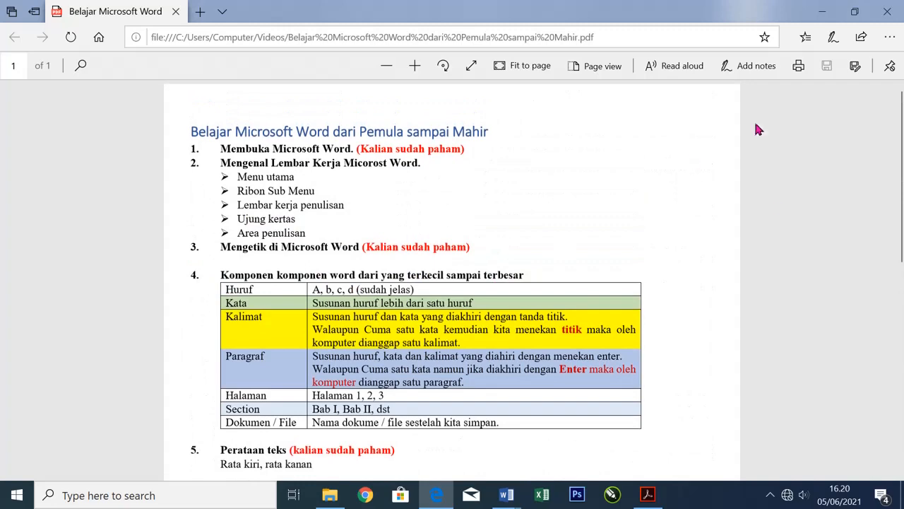
{"action": "left_click", "coordinate": [887, 11]}
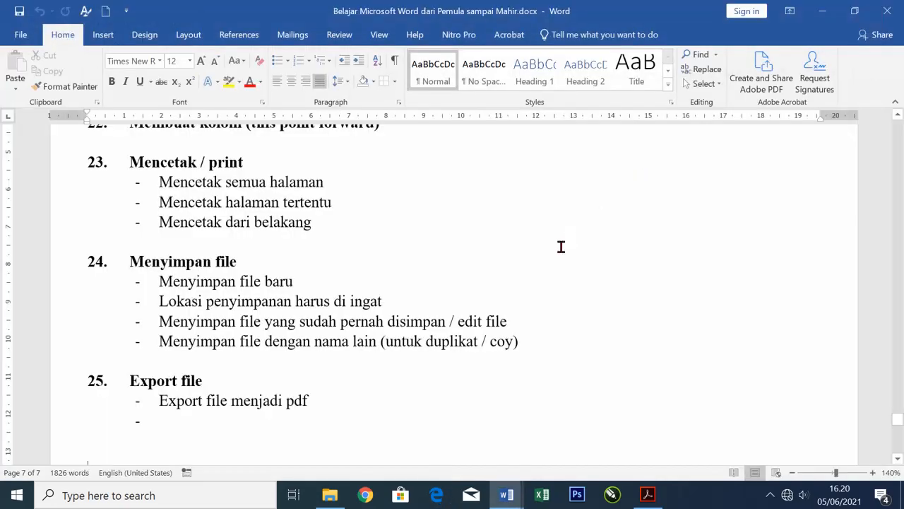